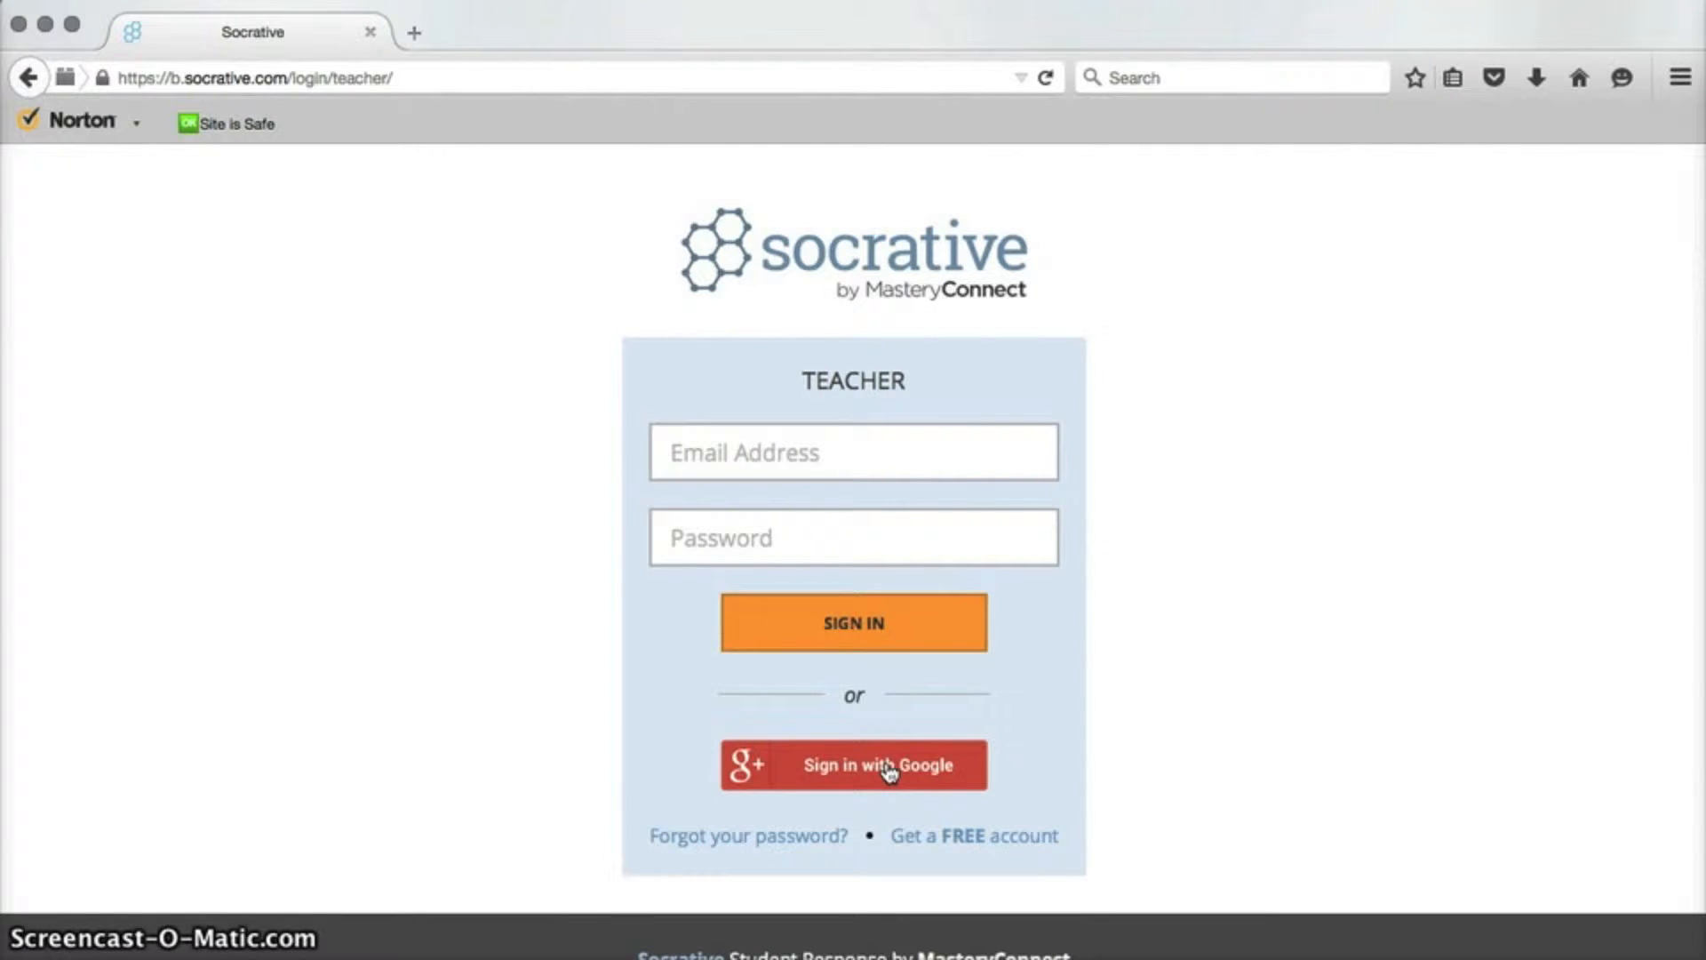
Sign in with Google and open the User Guide from the welcome message in a new tab.
{"action": "left_click", "coordinate": [632, 938]}
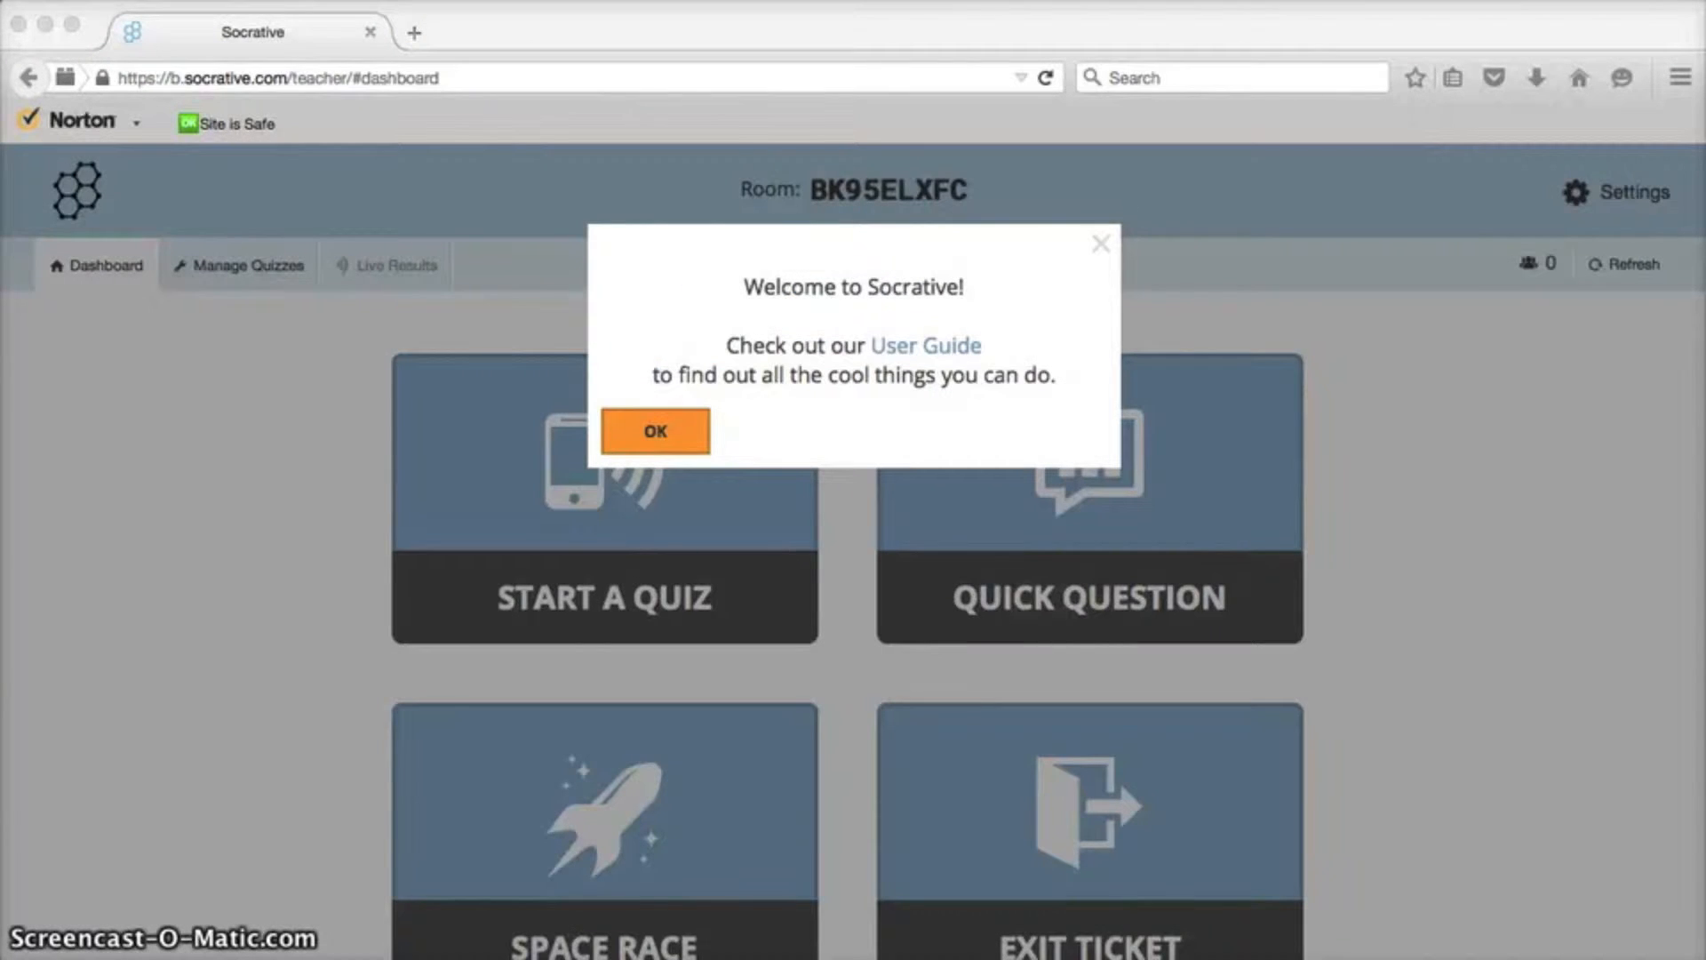
{"action": "left_click", "coordinate": [924, 352]}
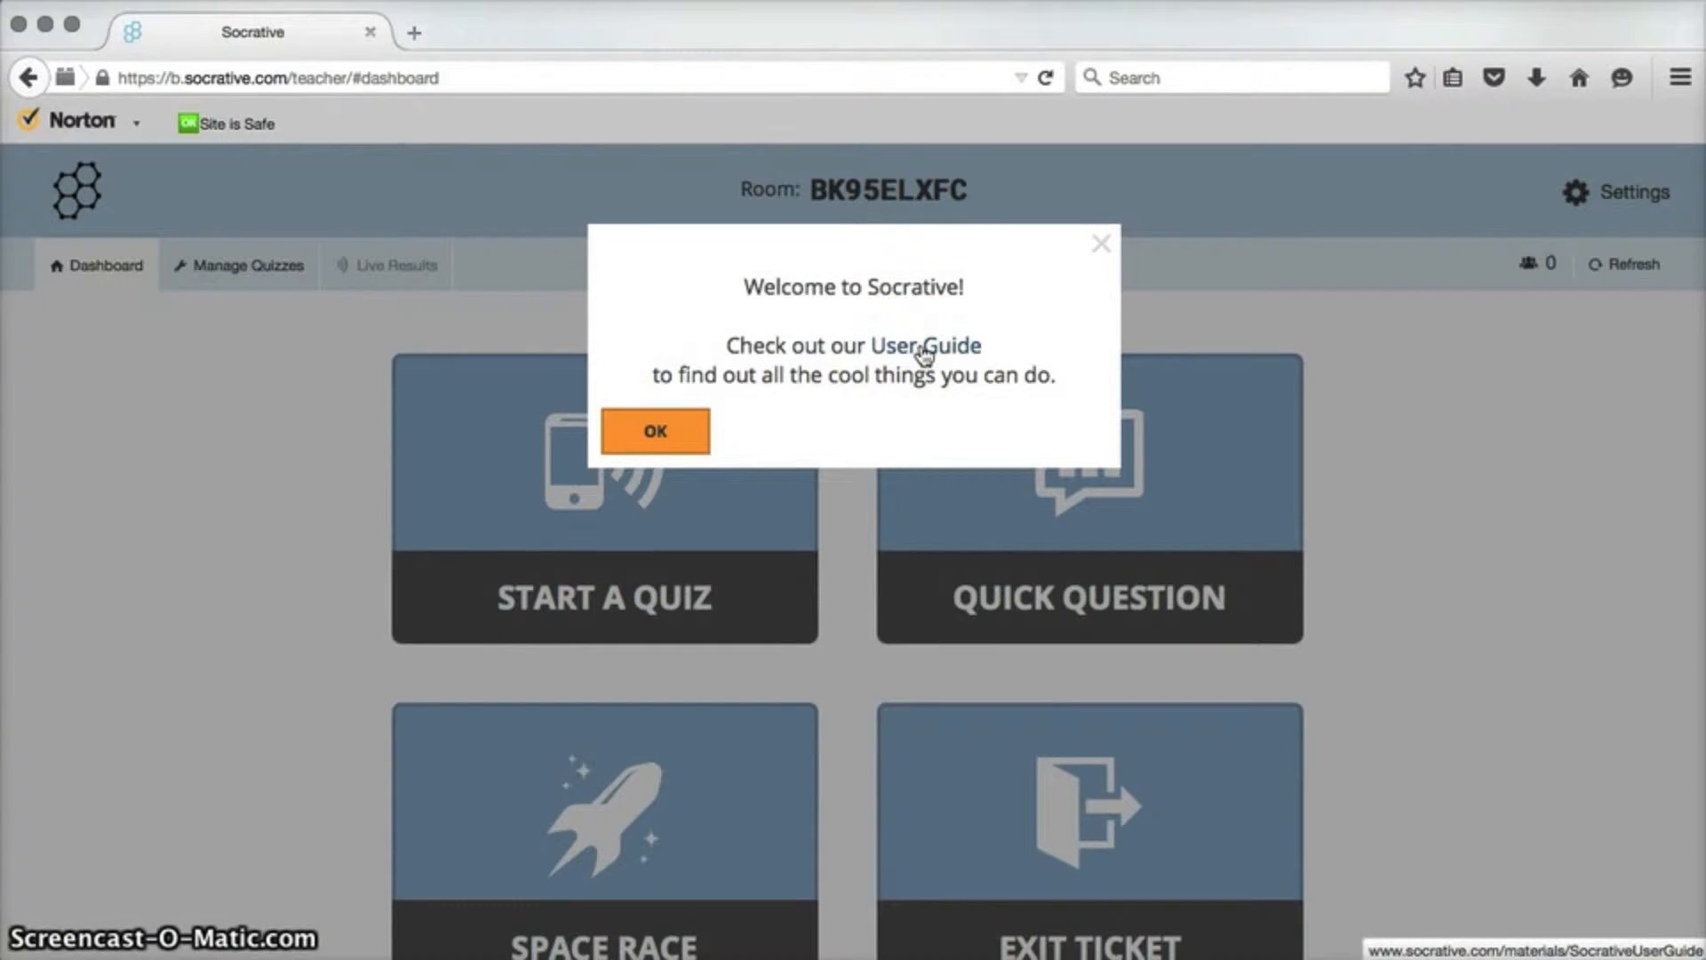
{"action": "left_click", "coordinate": [924, 352]}
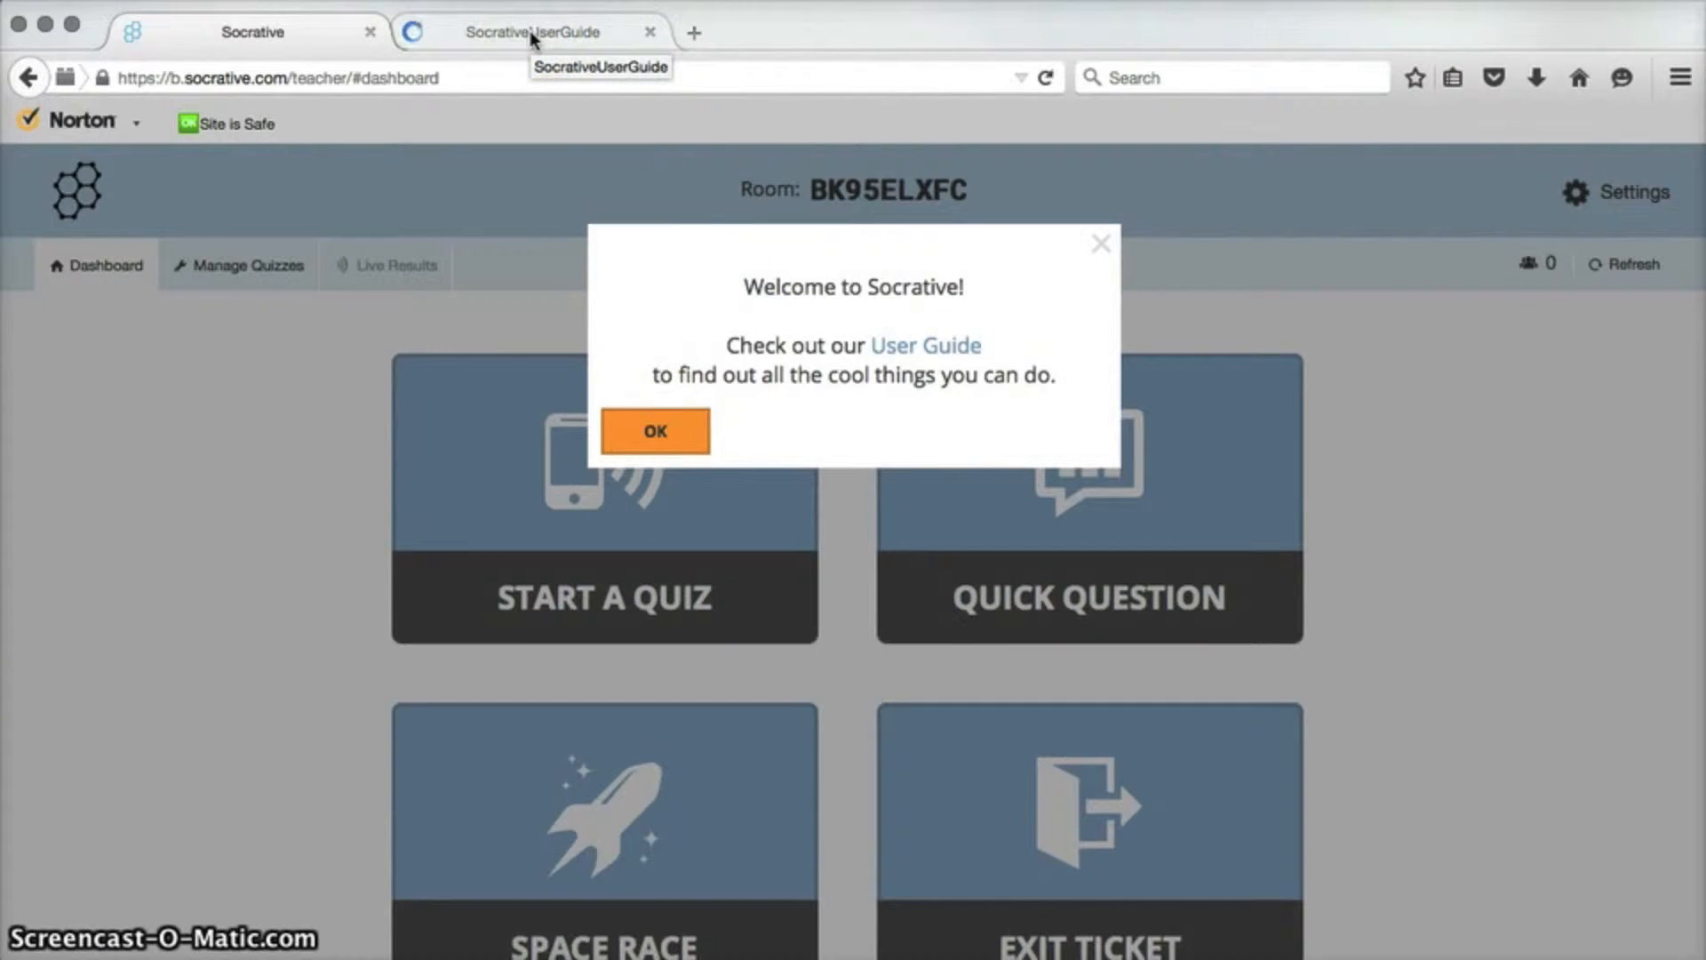
{"action": "left_click", "coordinate": [531, 34]}
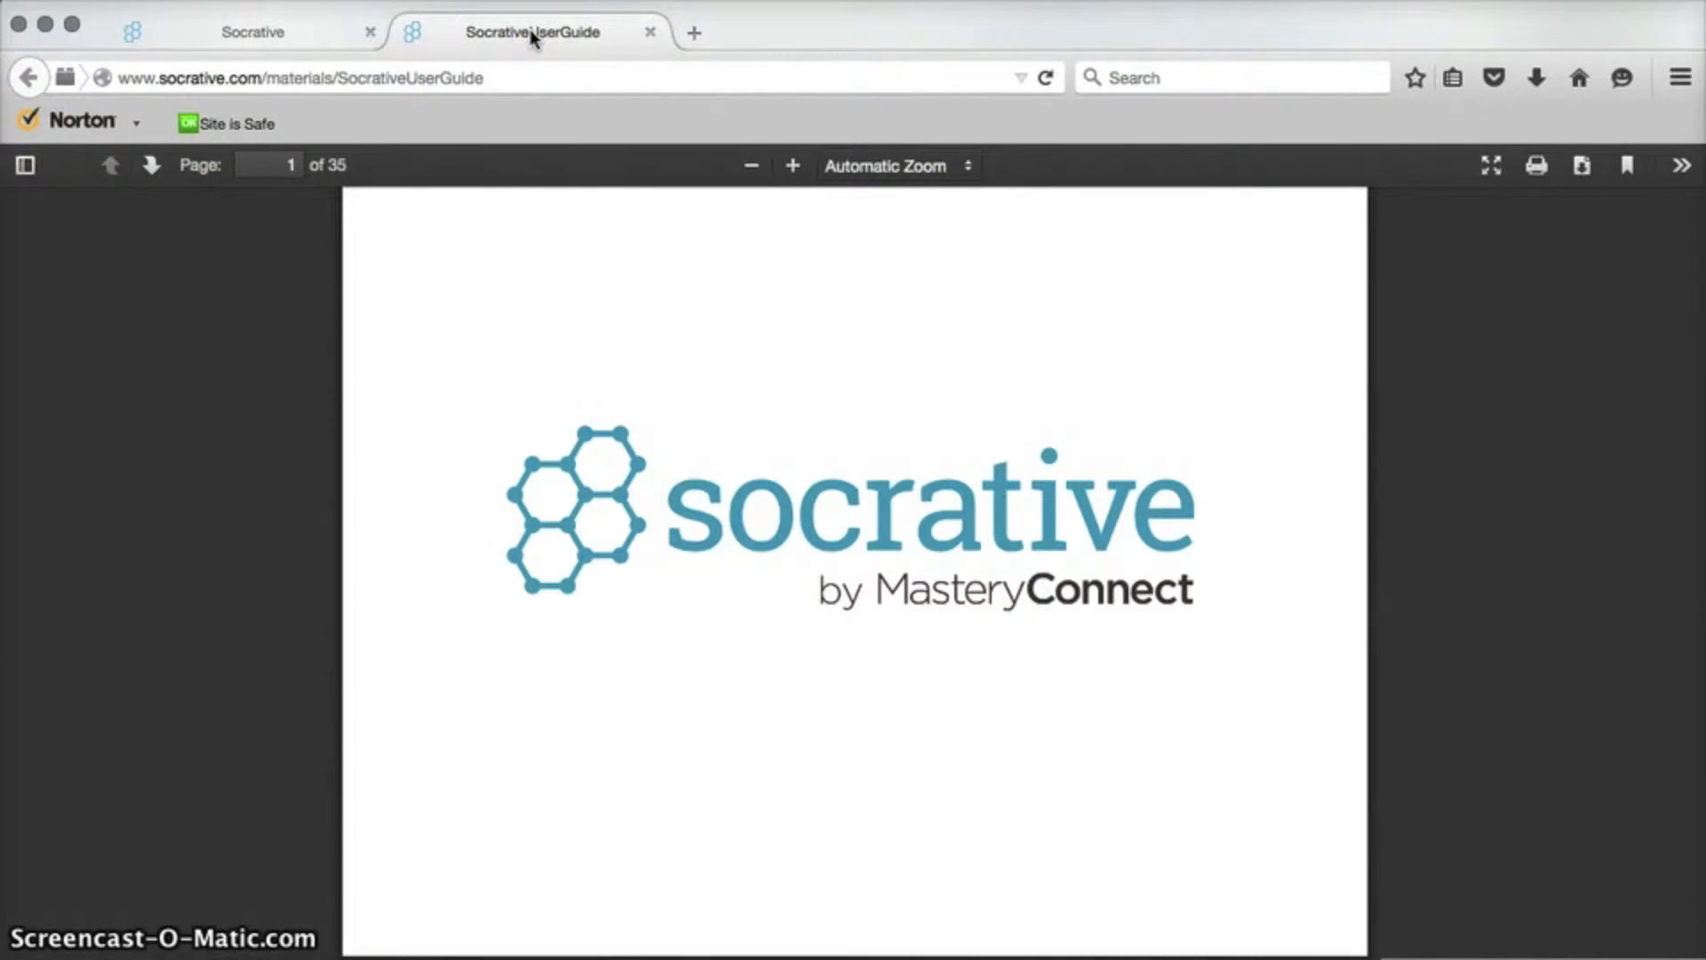
Skim the opening pages of the User Guide, then close its tab.
{"action": "scroll", "coordinate": [615, 755], "scroll_direction": "down", "scroll_amount": 10}
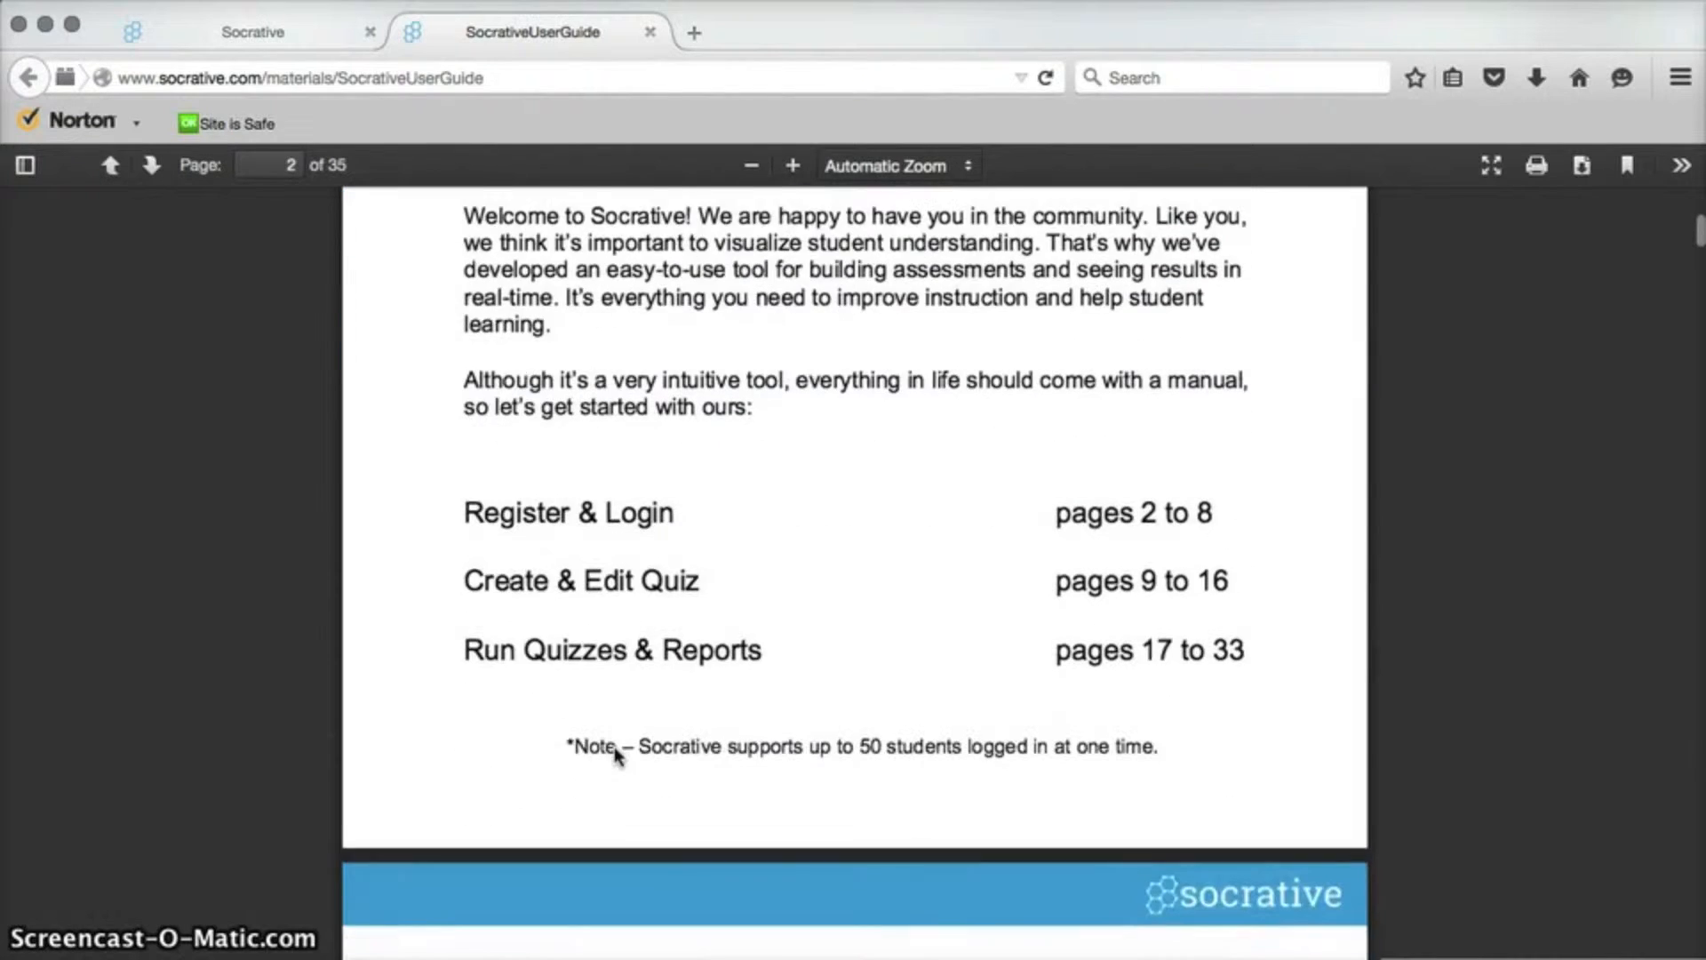
{"action": "scroll", "coordinate": [615, 756], "scroll_direction": "down", "scroll_amount": 10}
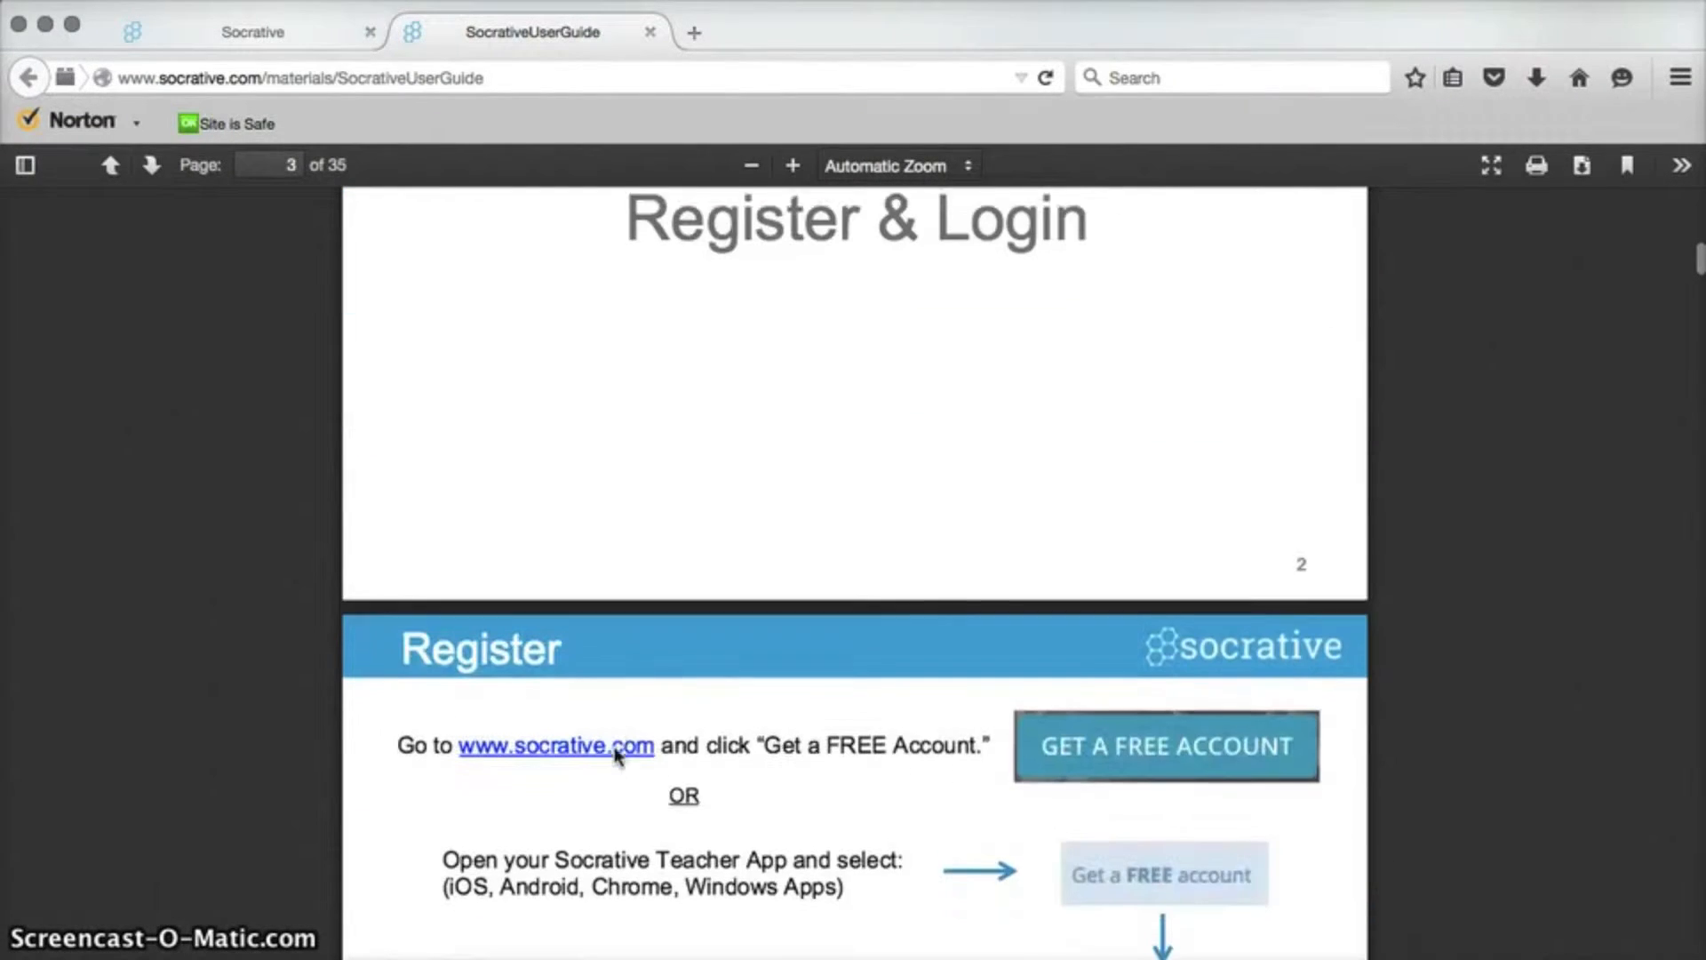
{"action": "scroll", "coordinate": [618, 755], "scroll_direction": "up", "scroll_amount": 15}
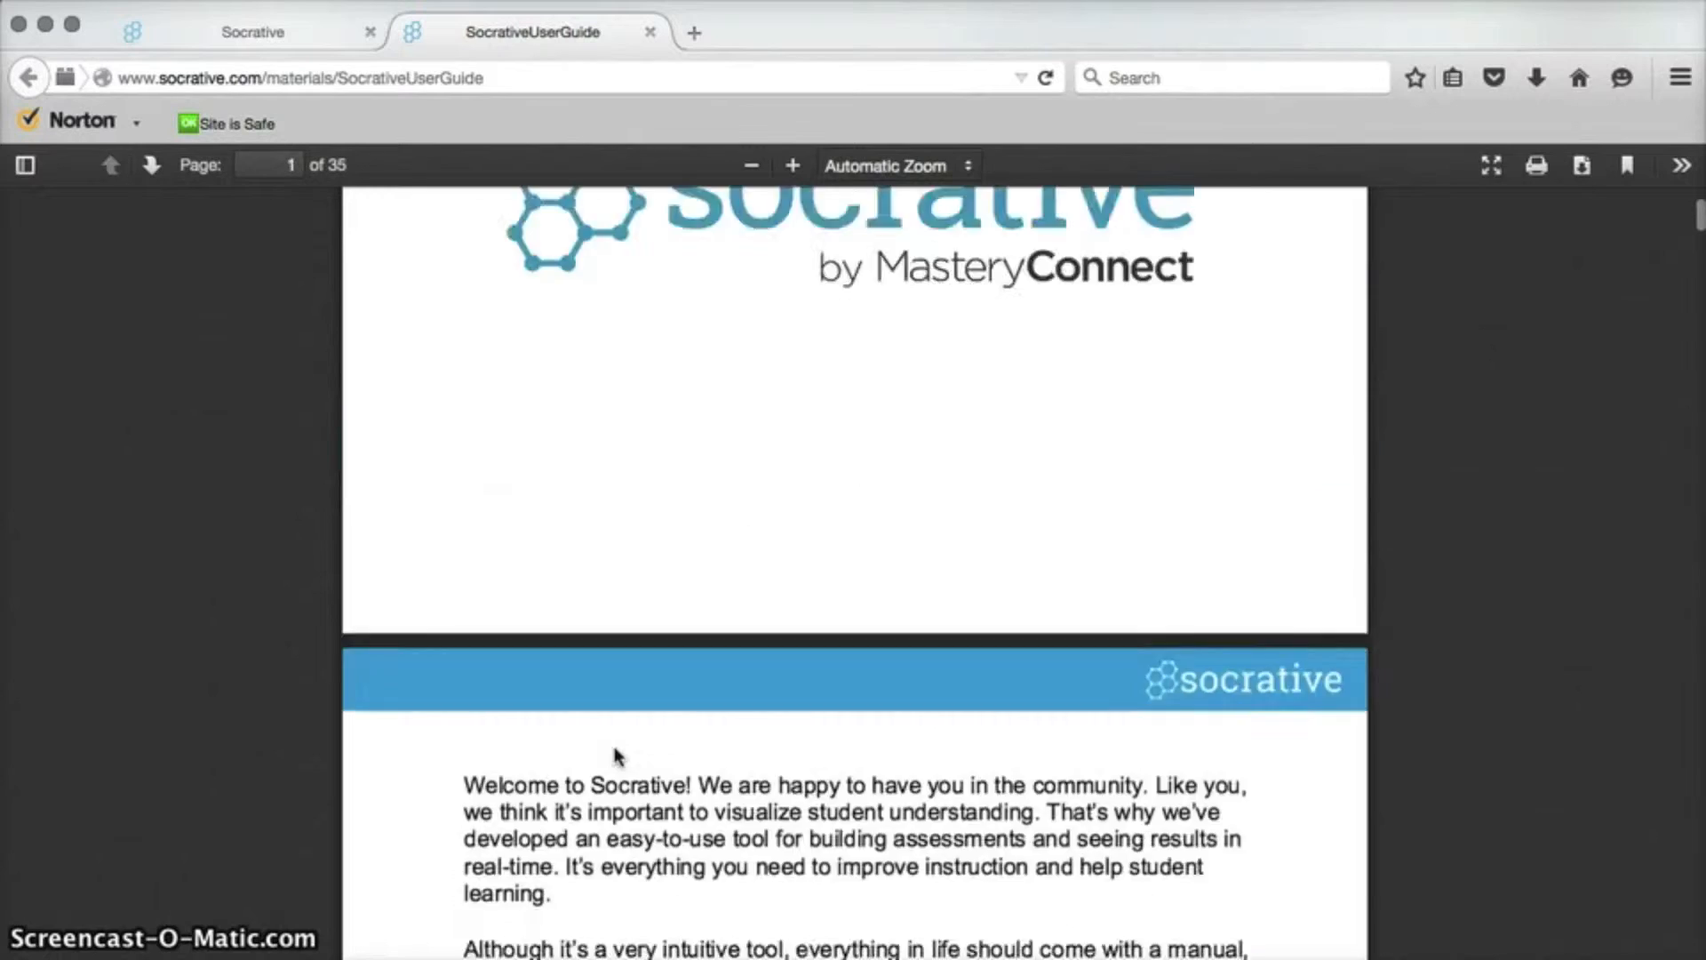
{"action": "left_click", "coordinate": [598, 252]}
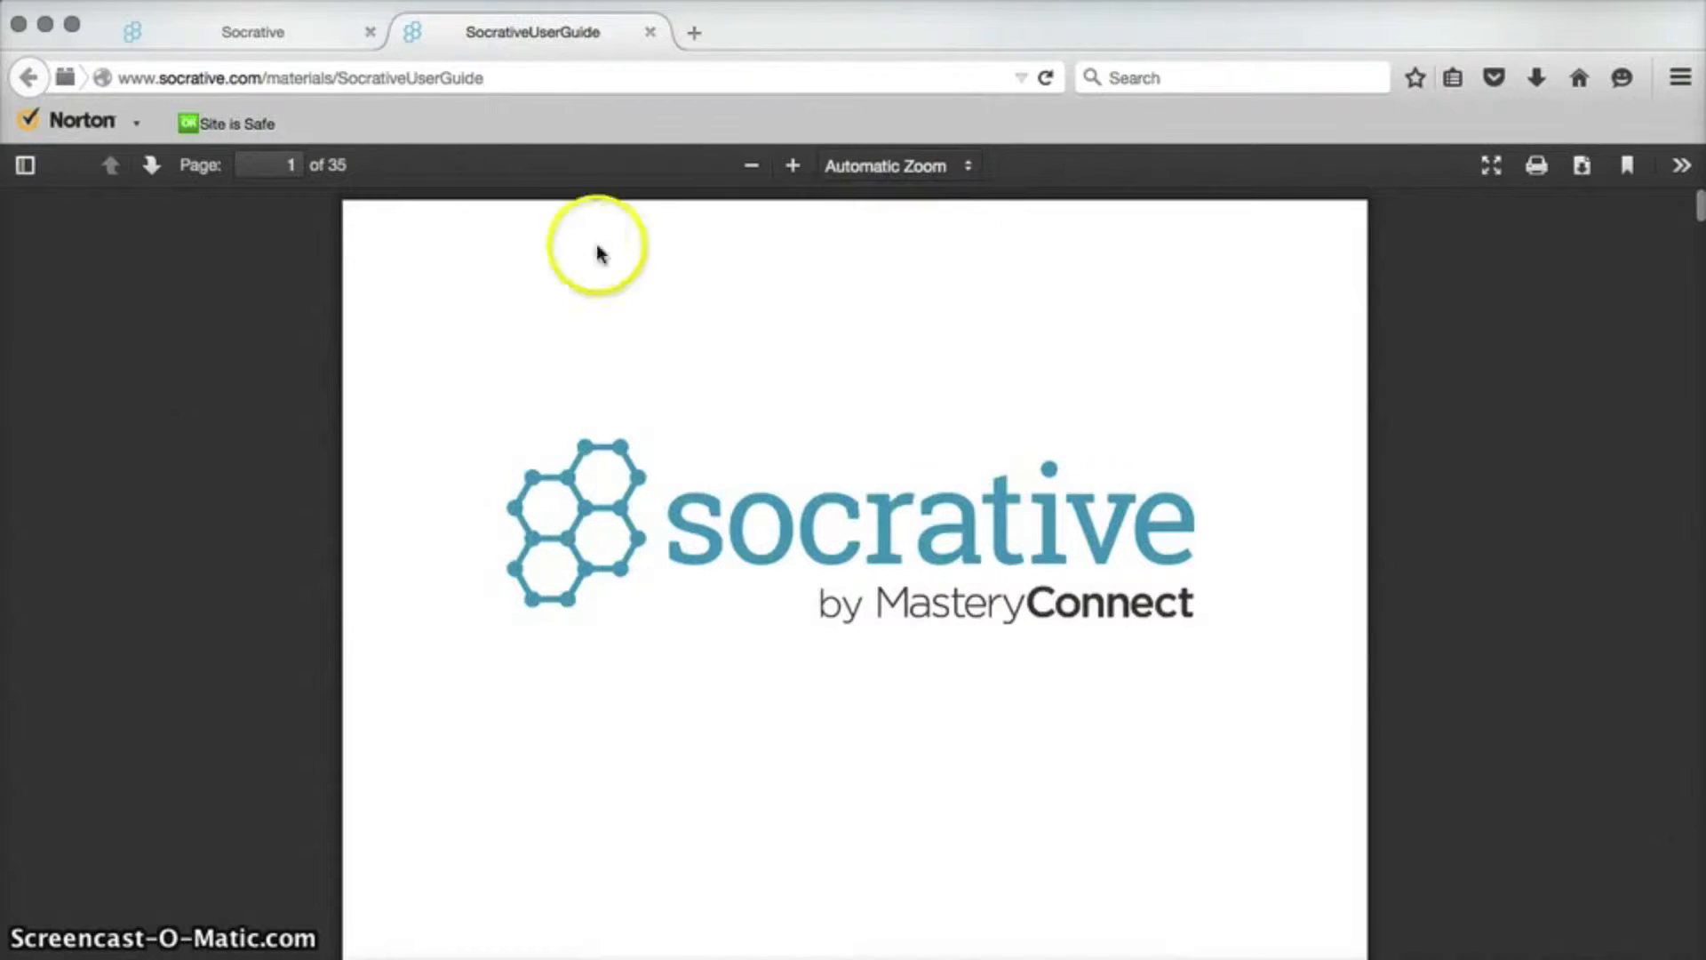
{"action": "left_click", "coordinate": [650, 32]}
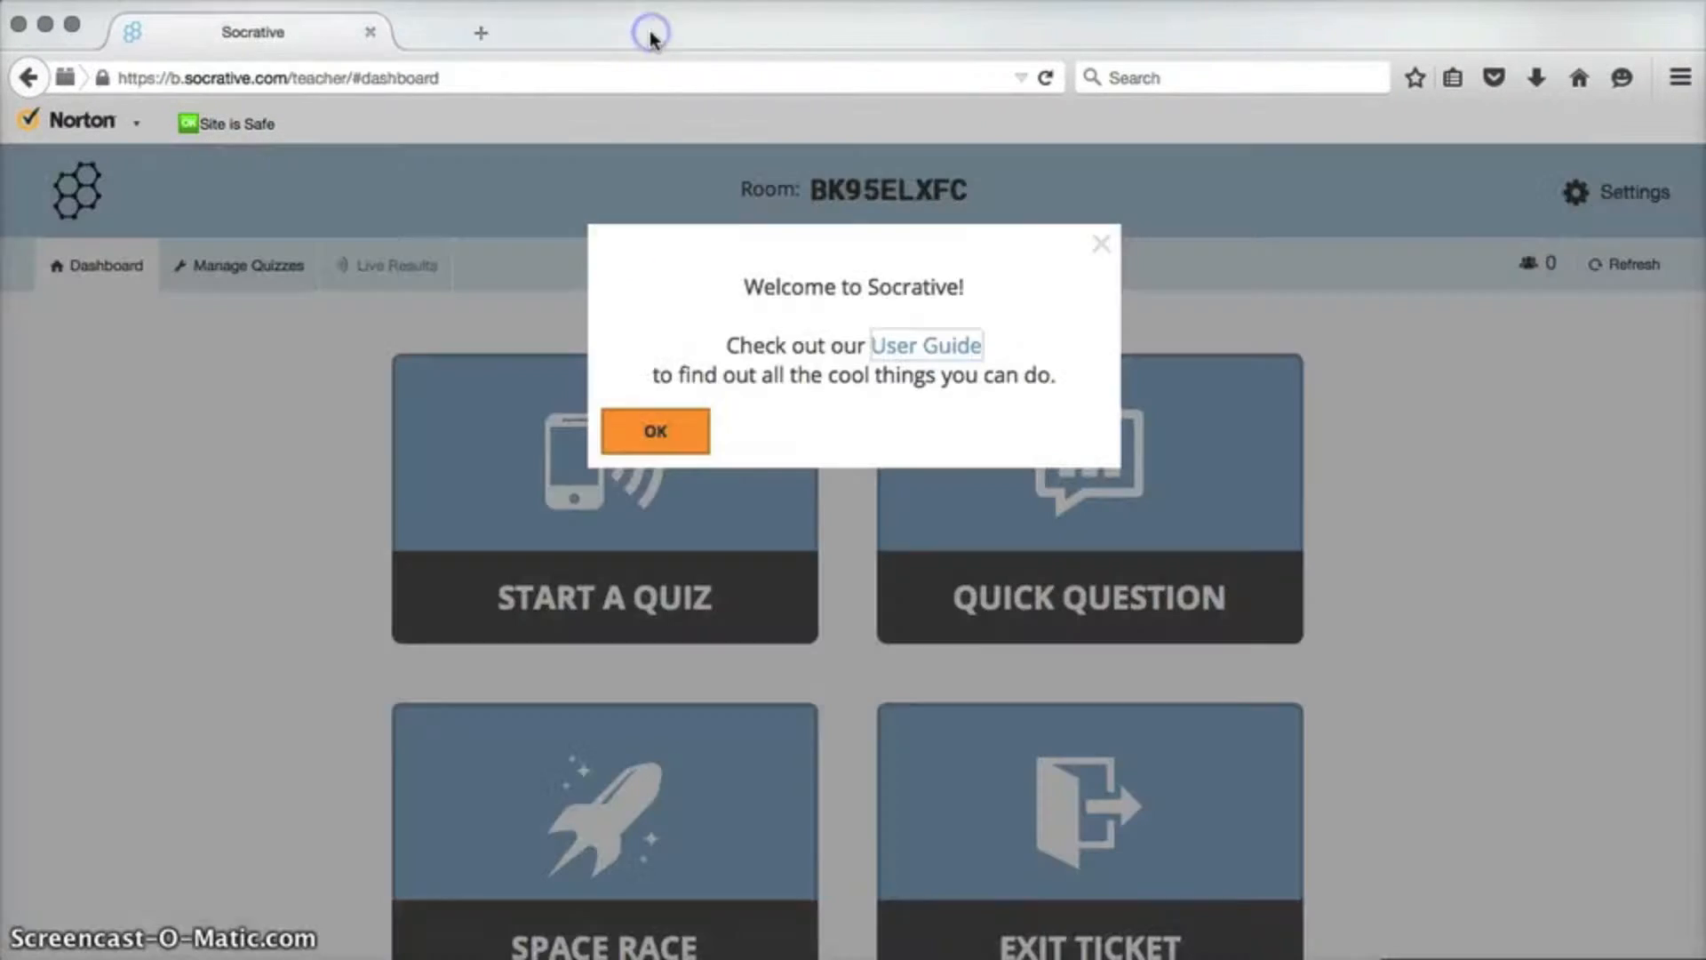
{"action": "left_click", "coordinate": [681, 430]}
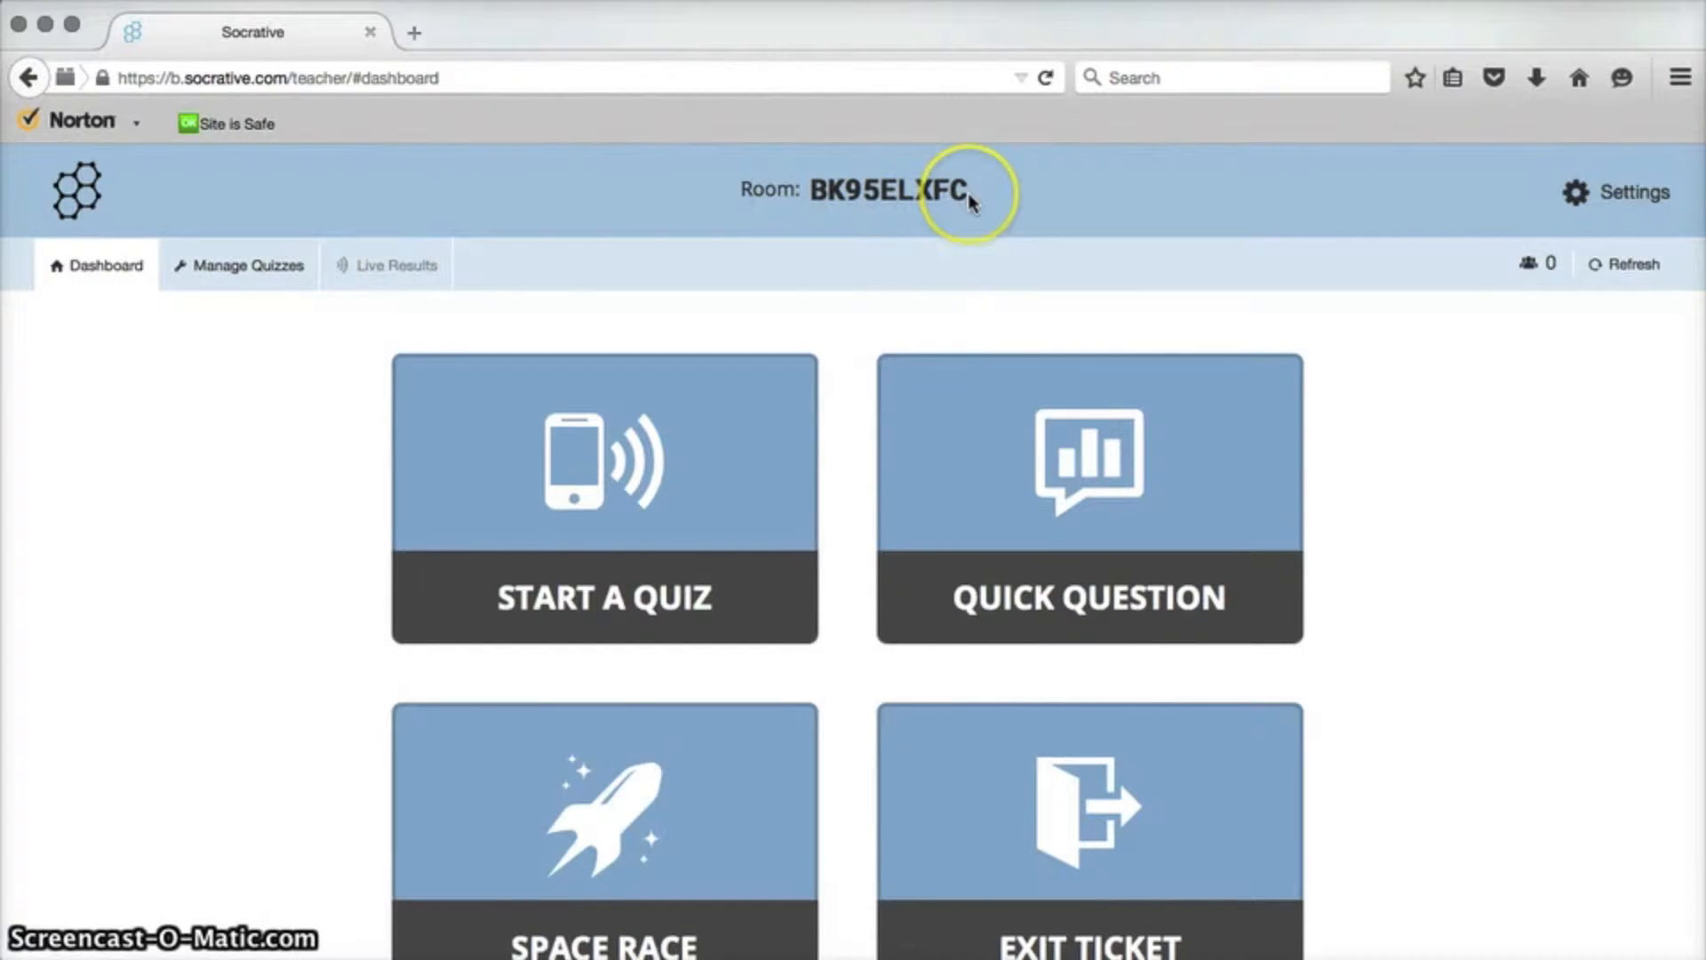
{"action": "left_click", "coordinate": [1618, 194]}
{"action": "left_click", "coordinate": [1528, 352]}
{"action": "left_click", "coordinate": [1077, 521]}
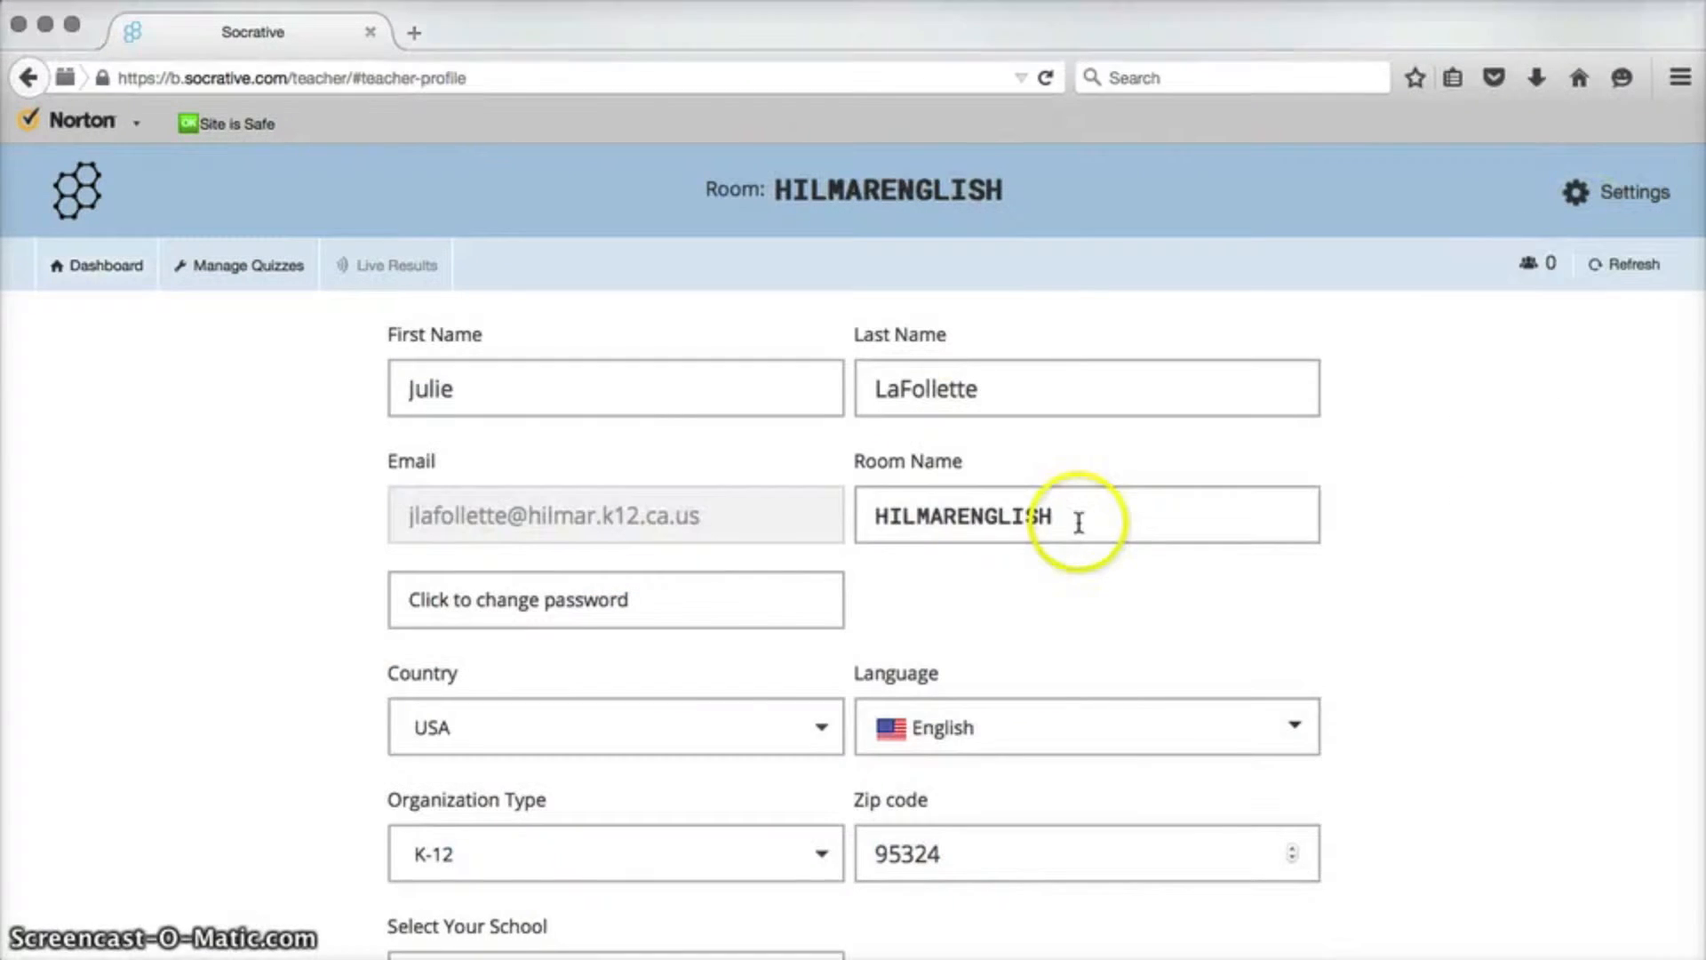
{"action": "left_click_drag", "start_coordinate": [1054, 515], "coordinate": [861, 505]}
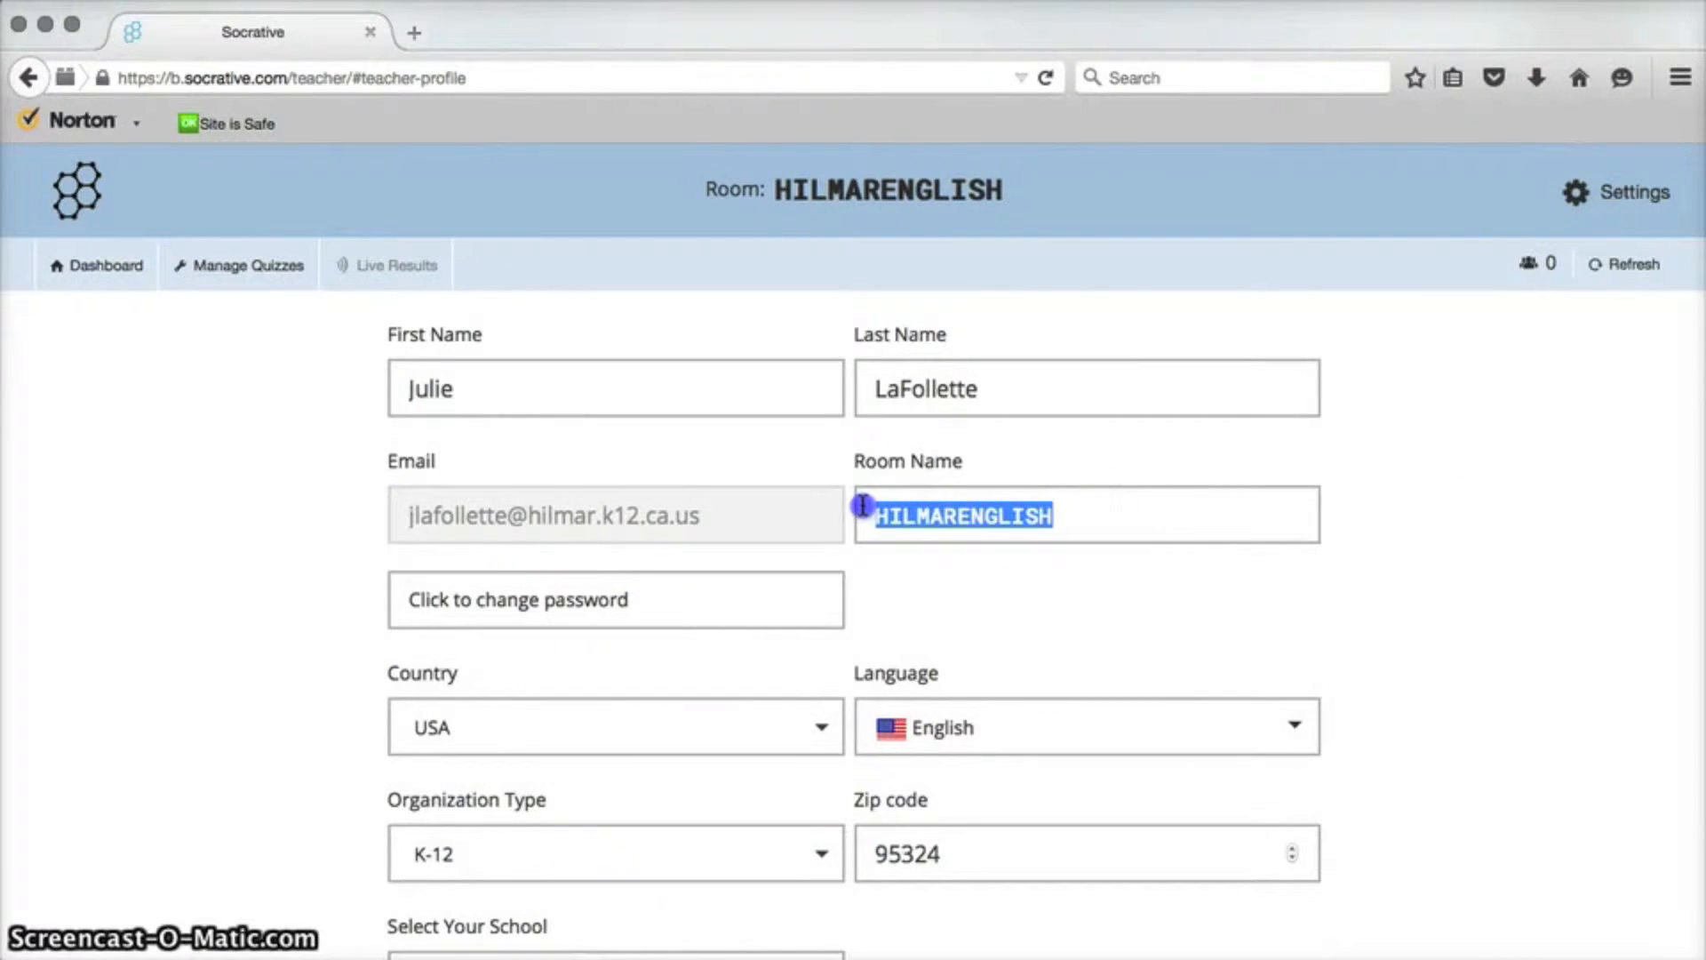
{"action": "left_click", "coordinate": [1113, 521]}
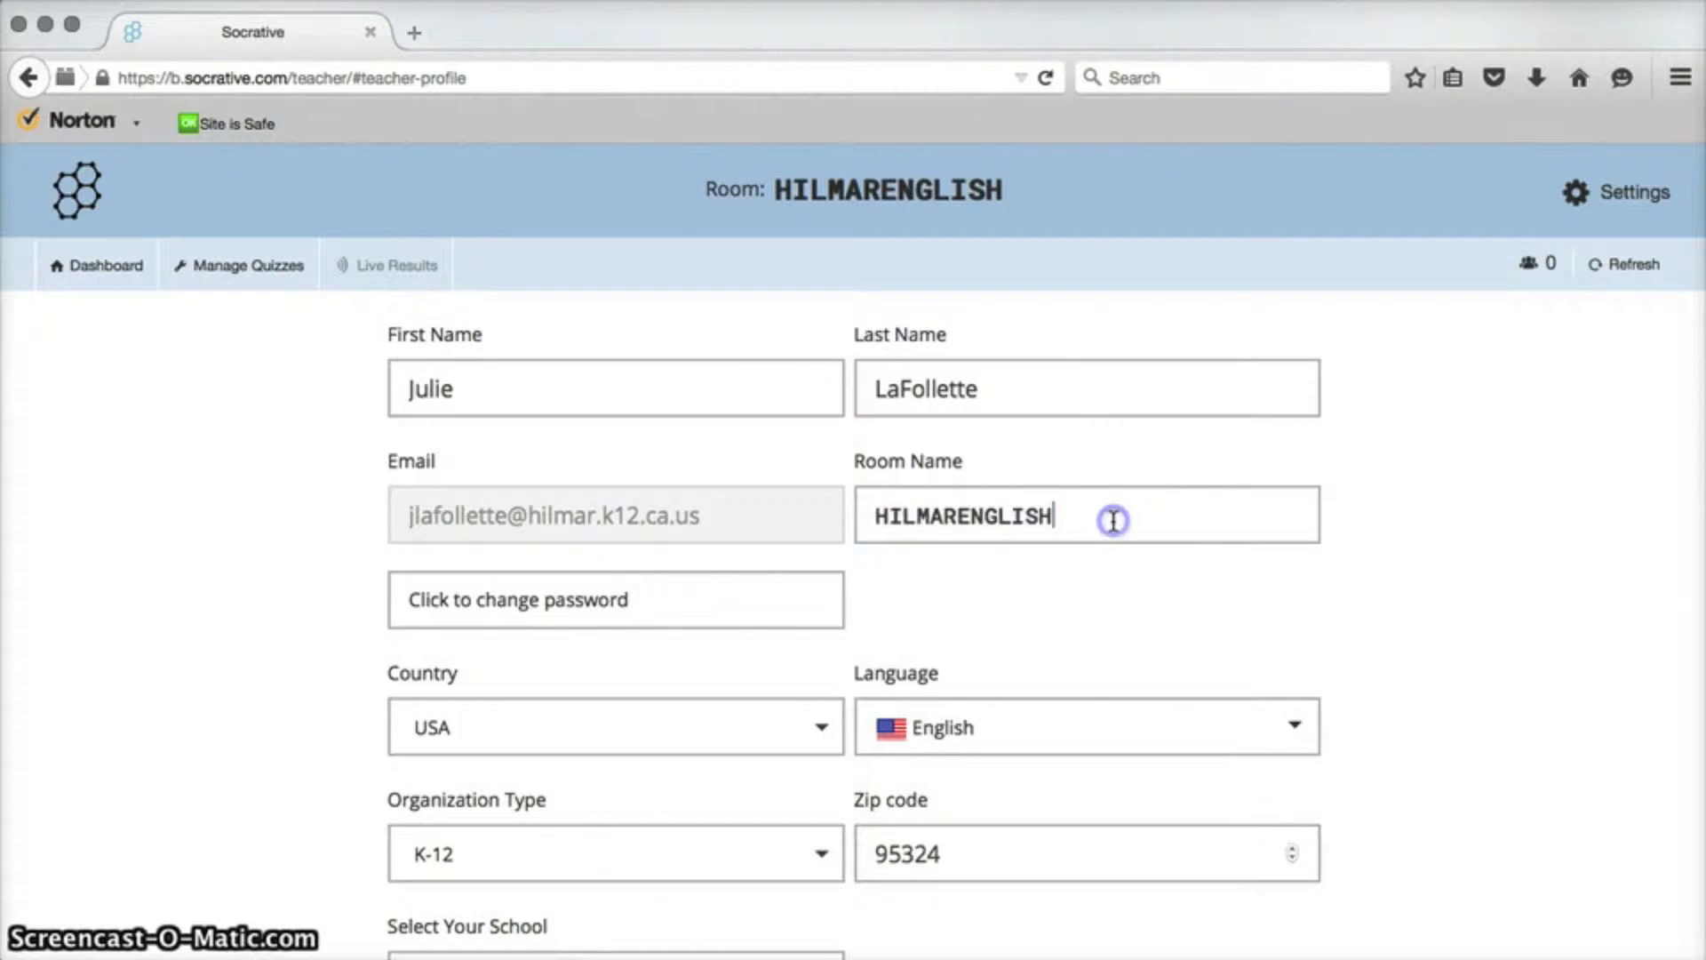
Review the remaining profile fields and submit the teacher profile.
{"action": "scroll", "coordinate": [1039, 615], "scroll_direction": "down", "scroll_amount": 5}
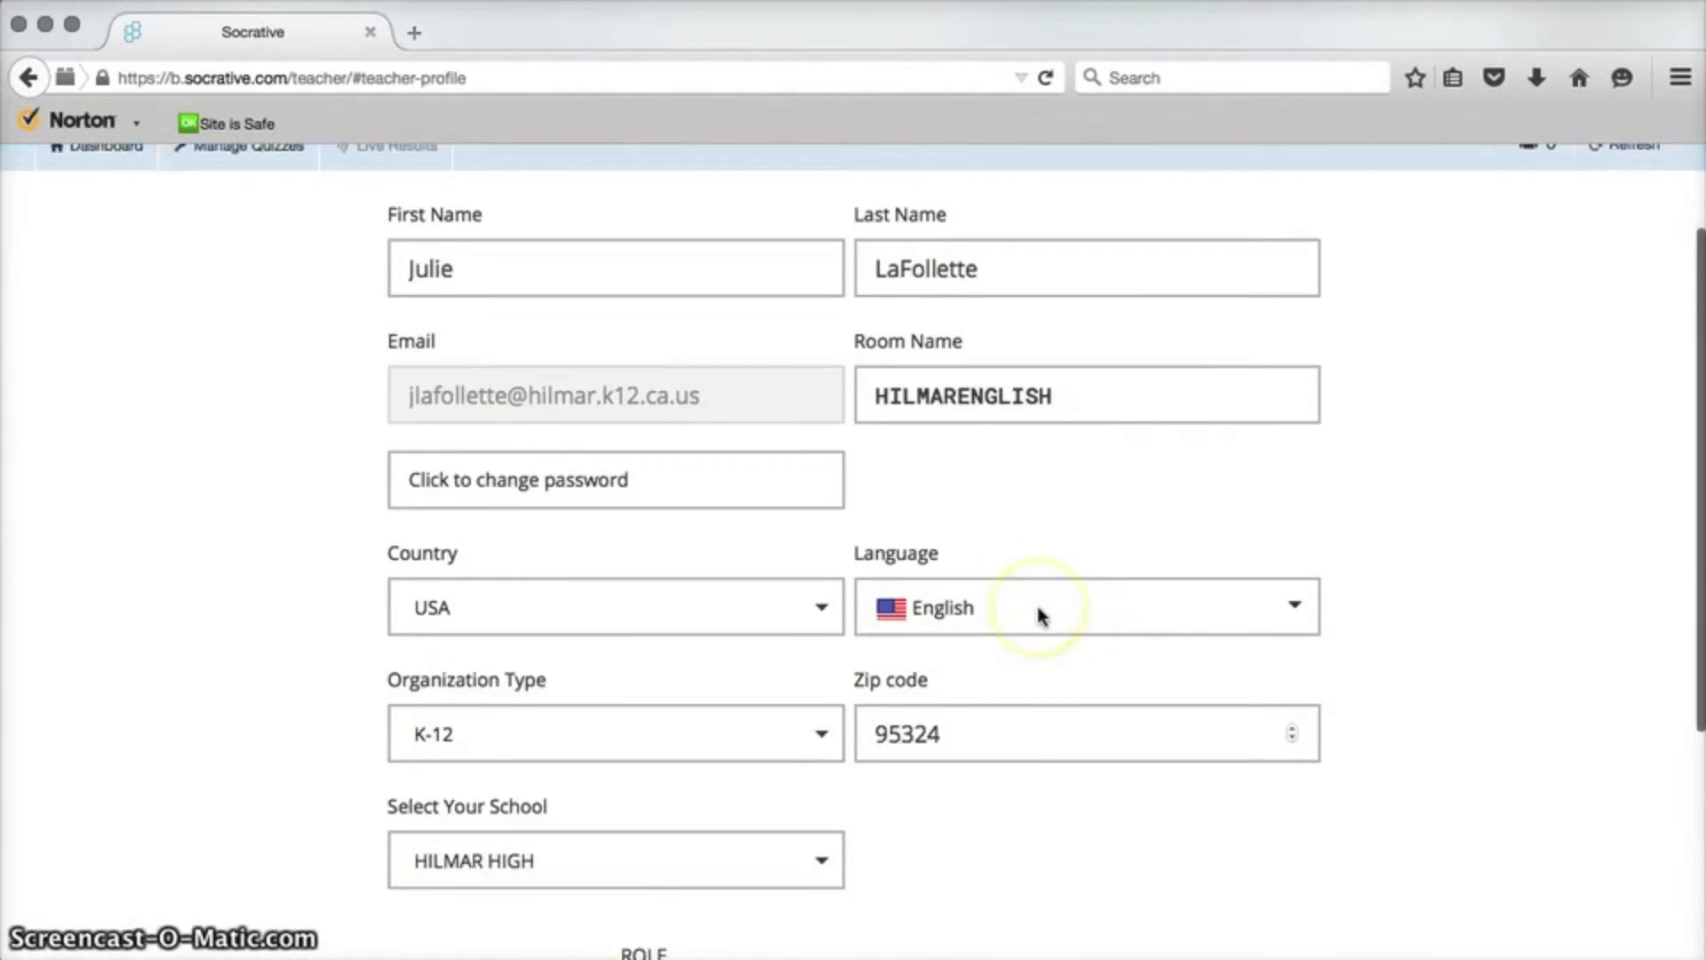
{"action": "scroll", "coordinate": [1042, 615], "scroll_direction": "down", "scroll_amount": 2}
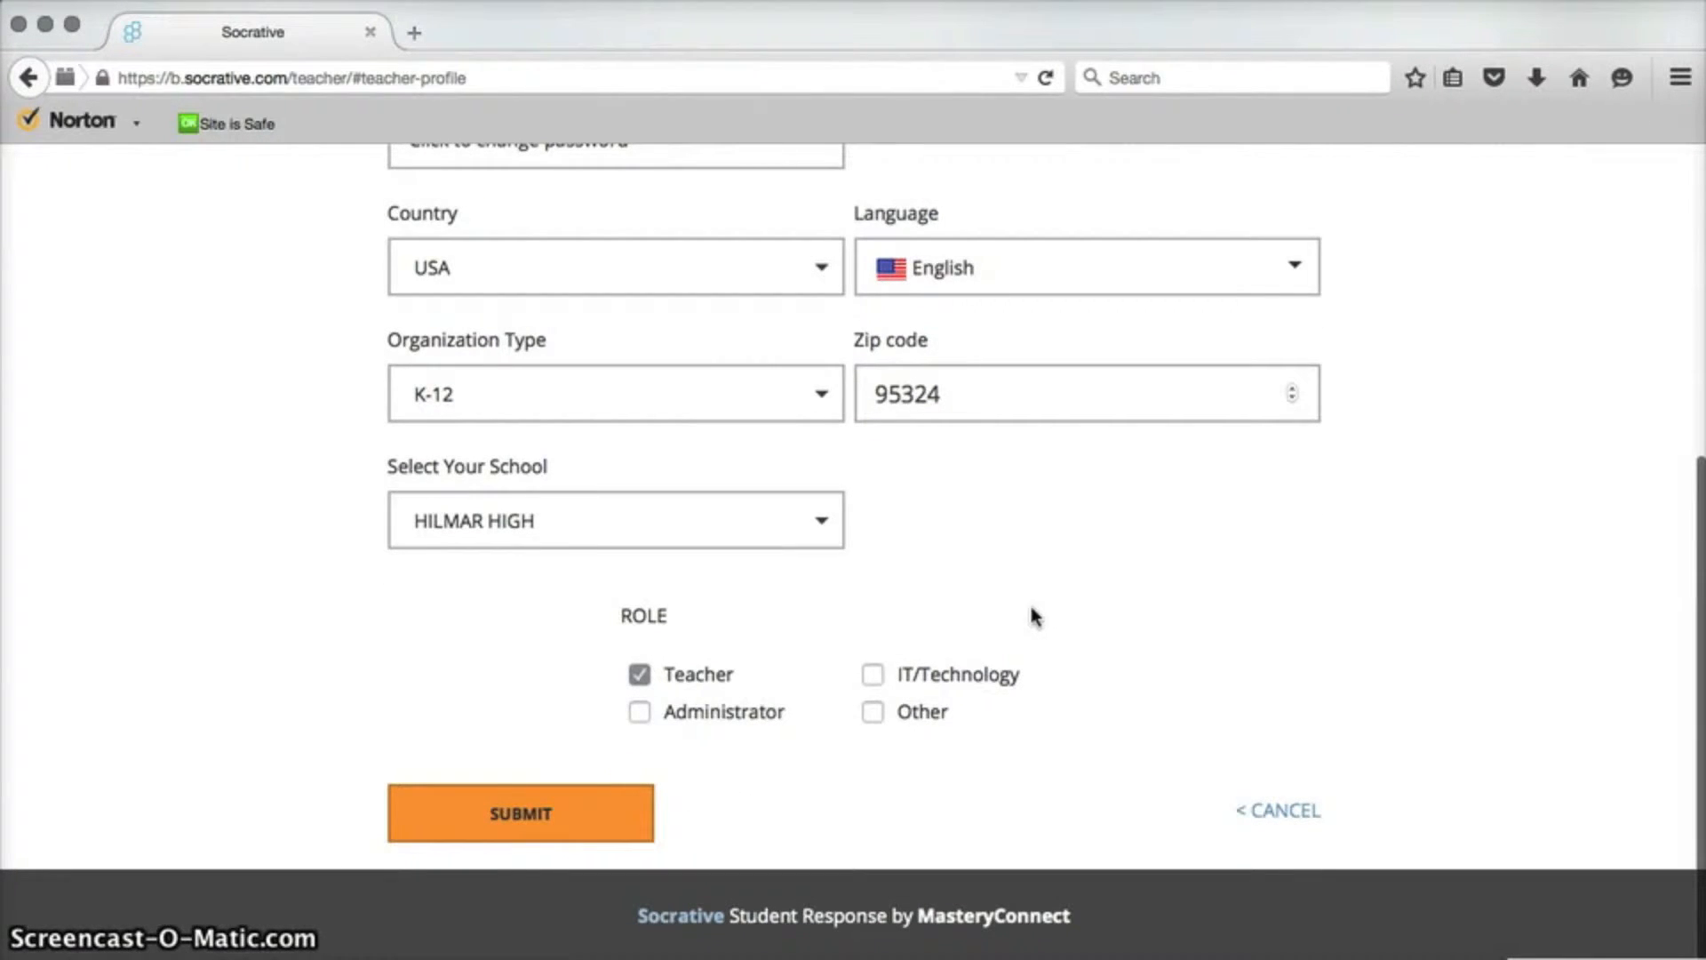
{"action": "left_click", "coordinate": [460, 828]}
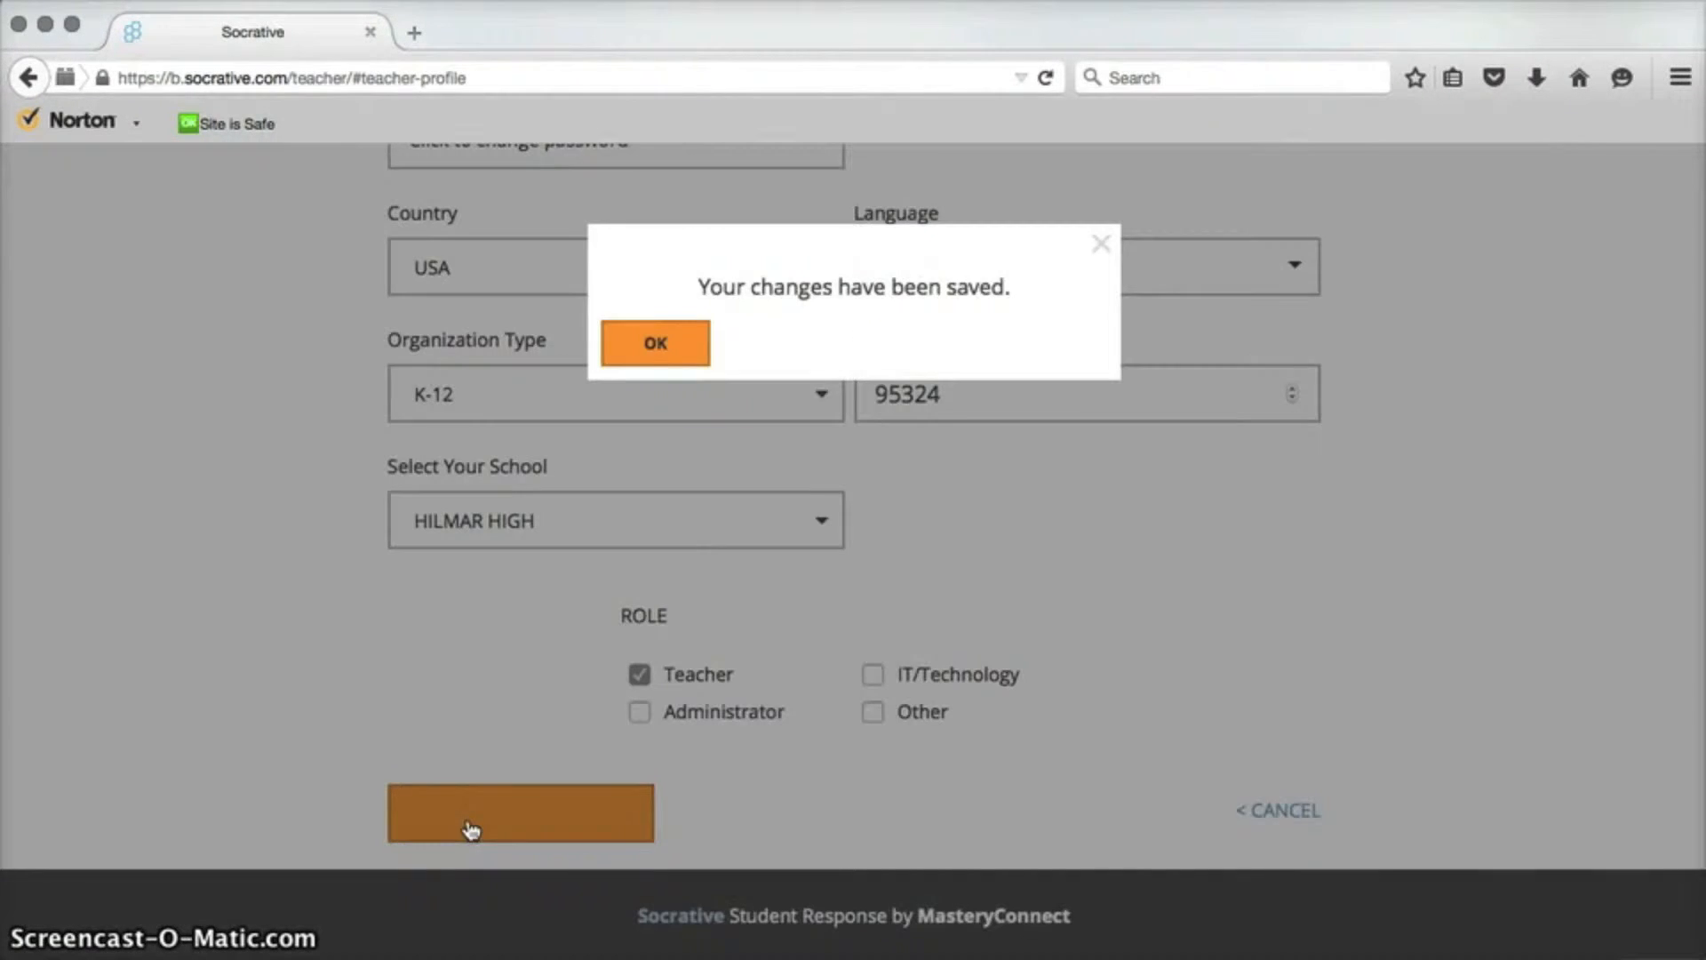
{"action": "left_click", "coordinate": [685, 343]}
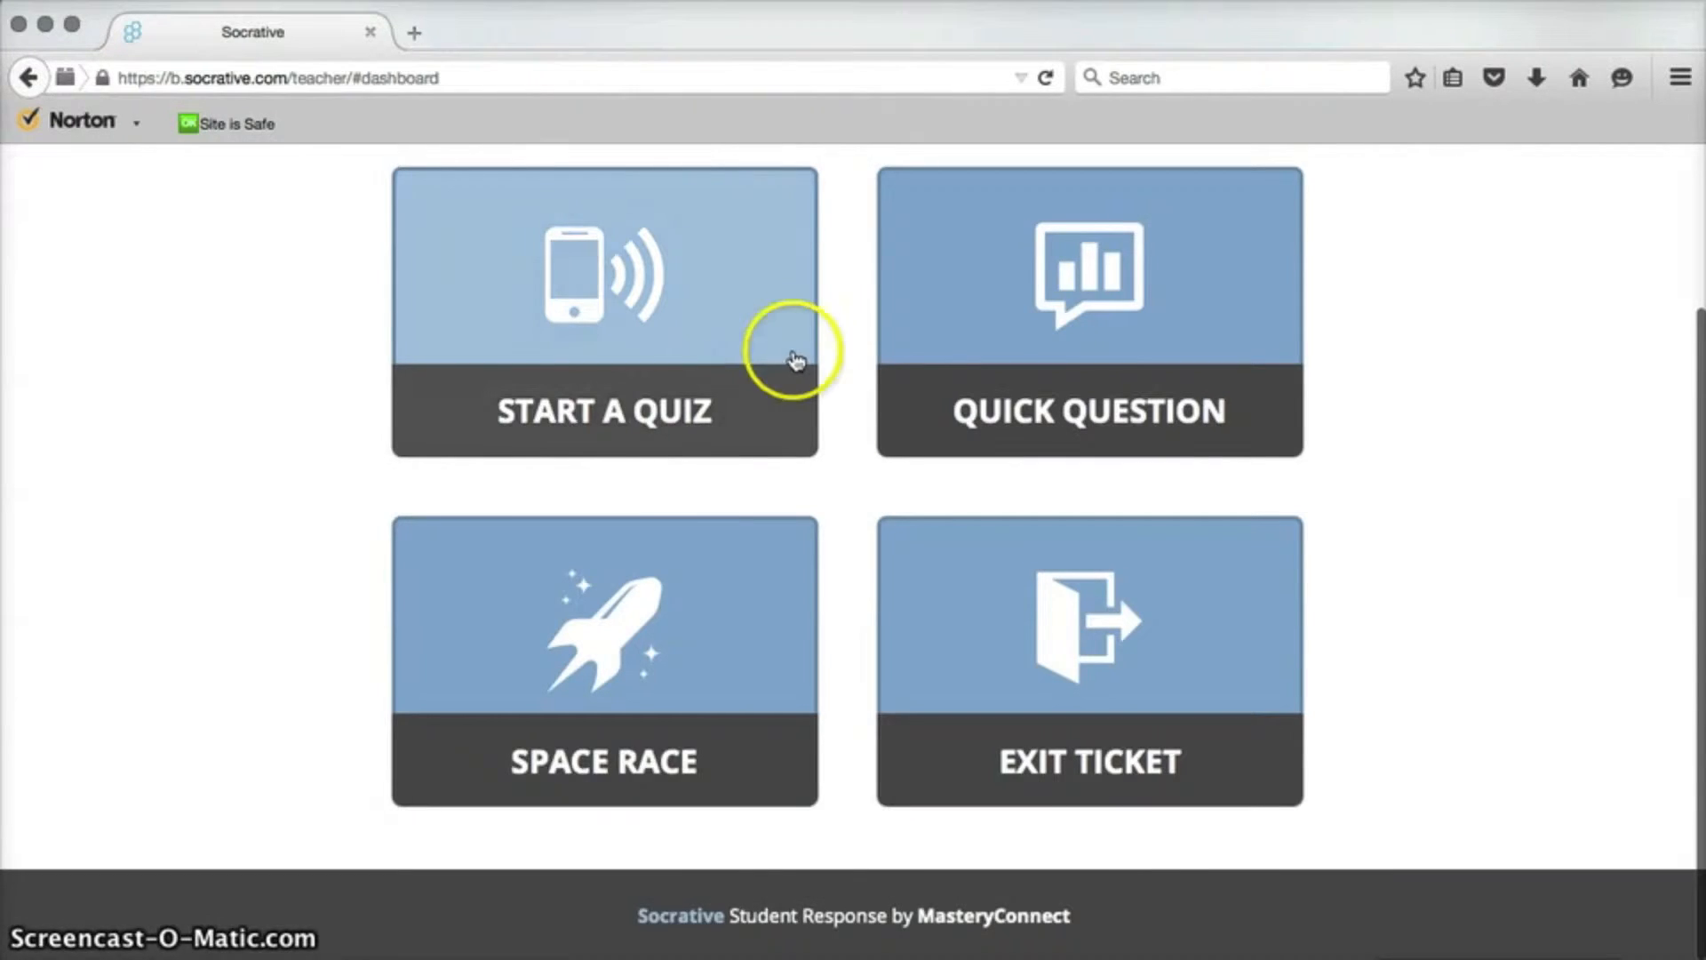
Go to Manage Quizzes and start creating a new quiz.
{"action": "scroll", "coordinate": [795, 360], "scroll_direction": "up", "scroll_amount": 3}
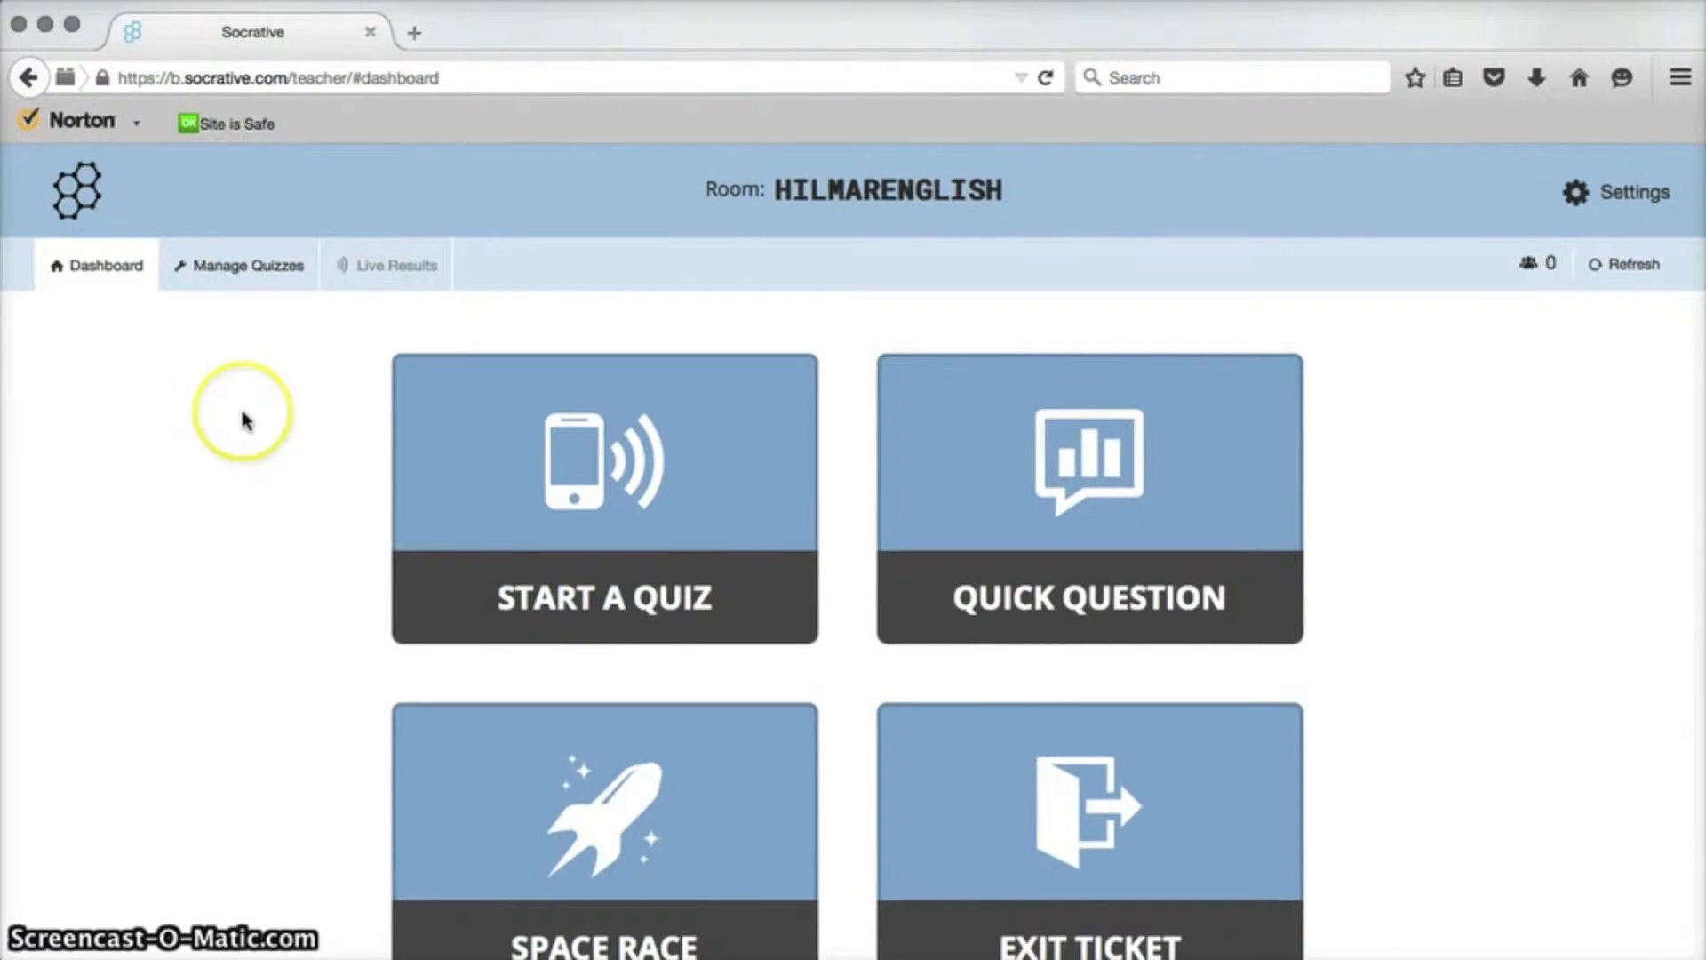
{"action": "scroll", "coordinate": [242, 418], "scroll_direction": "down", "scroll_amount": 1}
{"action": "scroll", "coordinate": [240, 419], "scroll_direction": "up", "scroll_amount": 1}
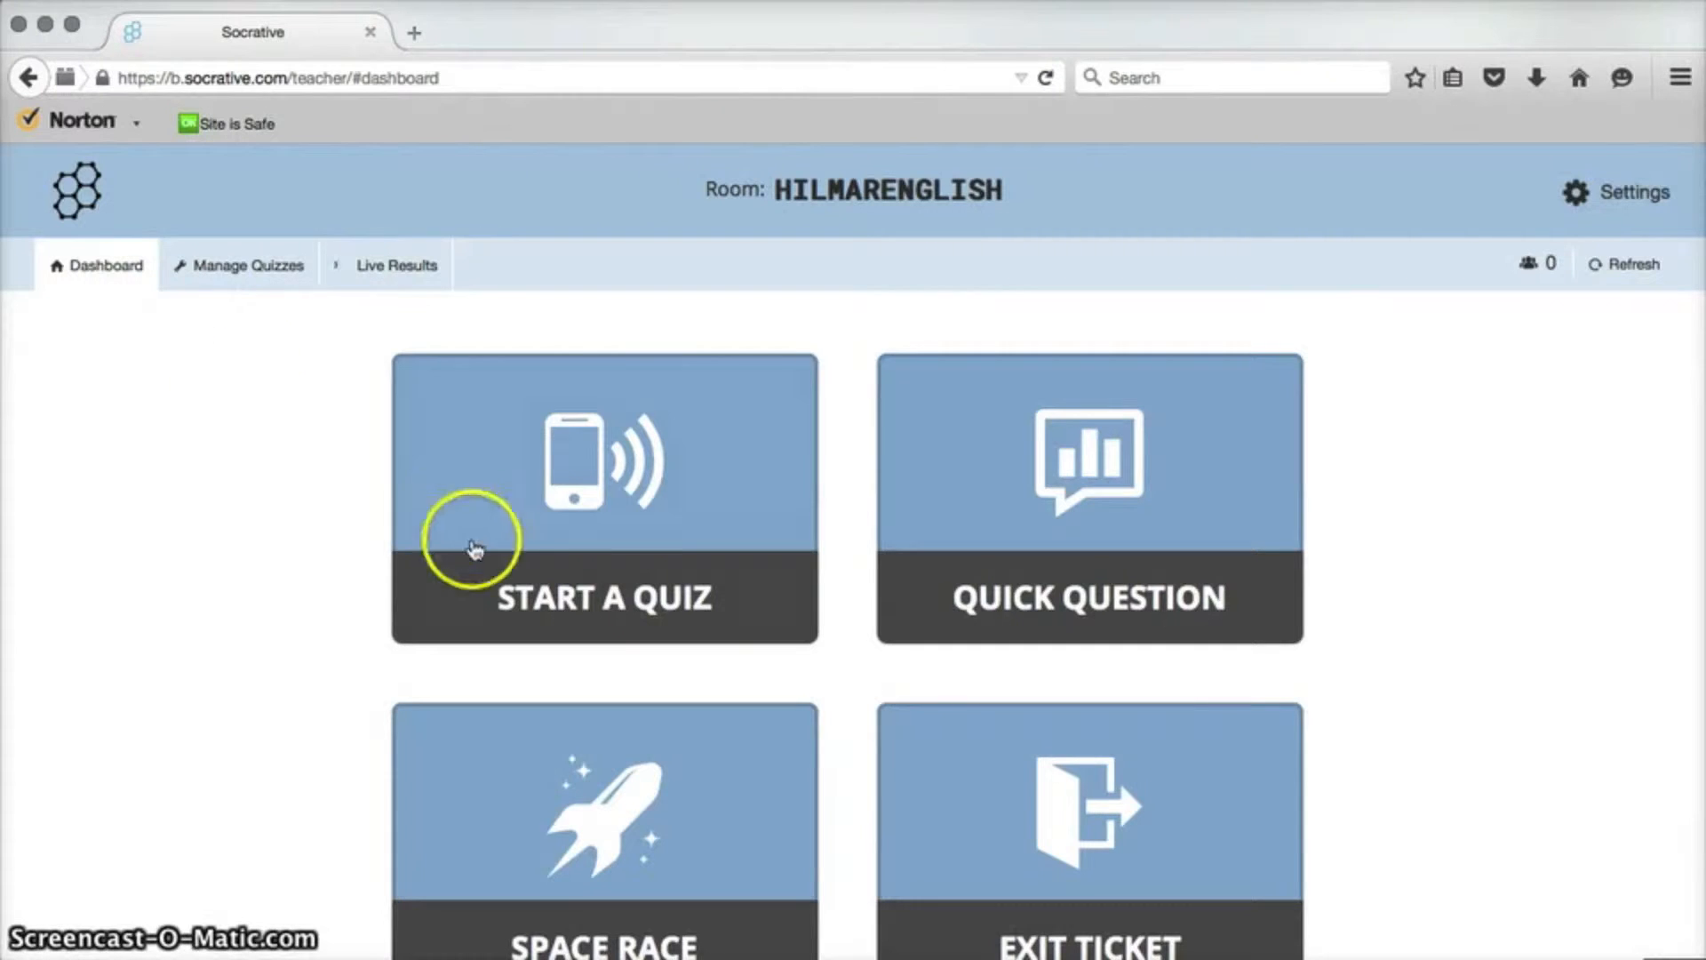
{"action": "left_click", "coordinate": [258, 265]}
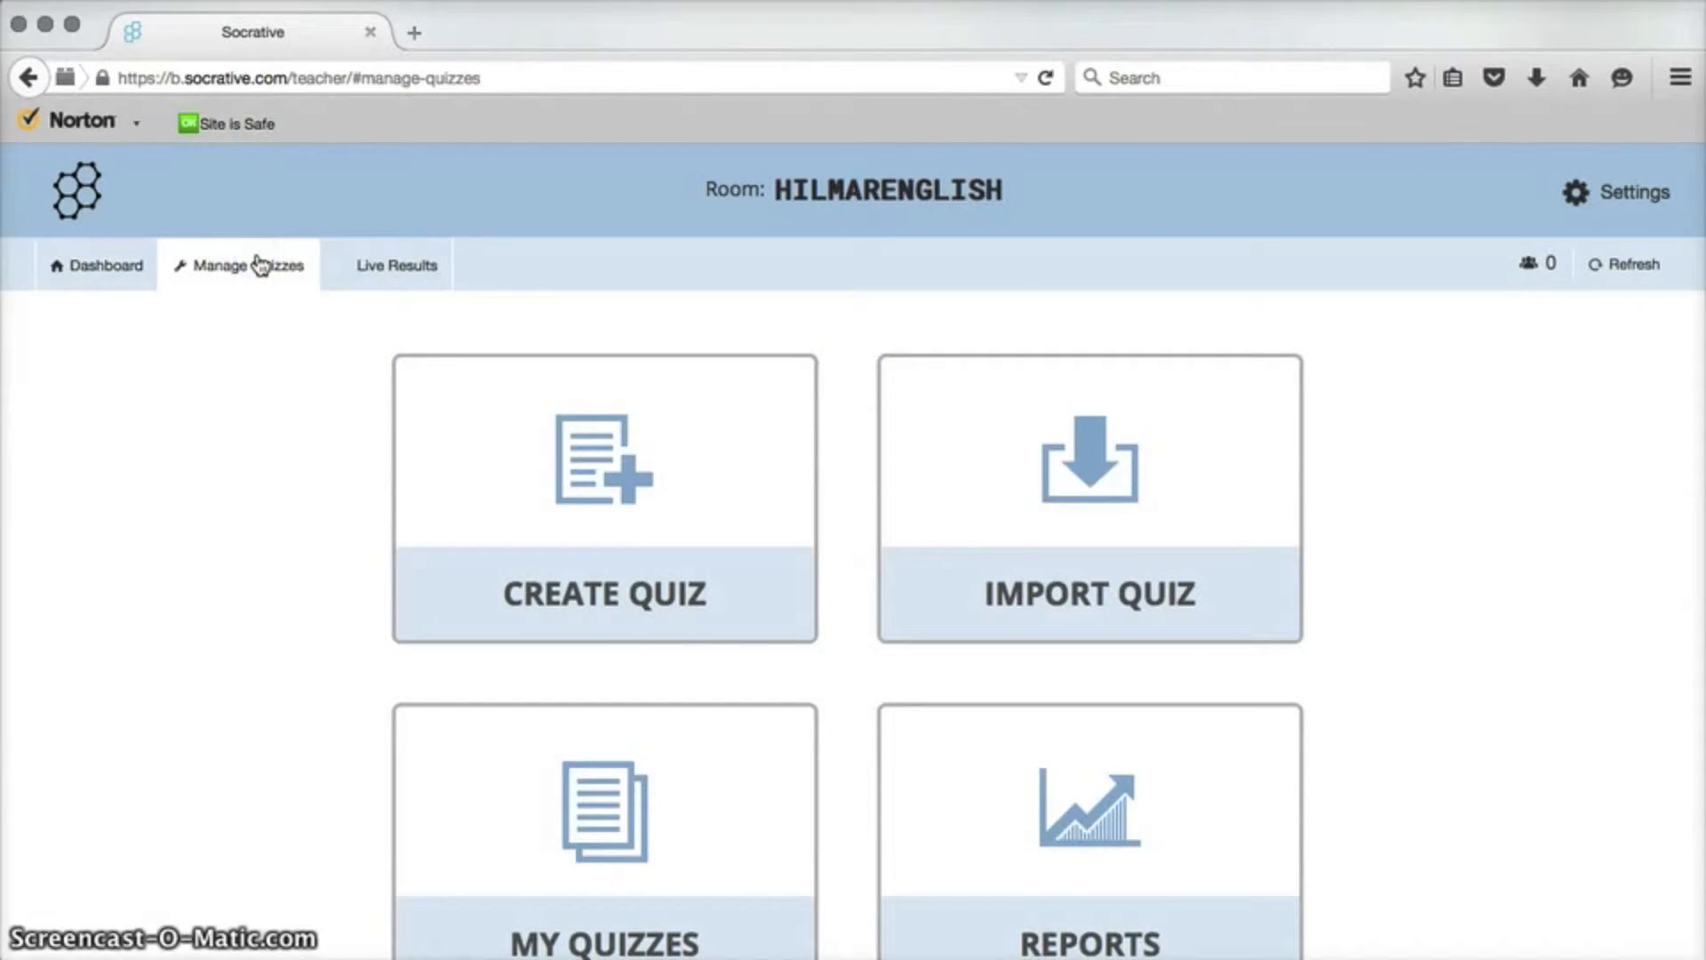
{"action": "scroll", "coordinate": [233, 604], "scroll_direction": "down", "scroll_amount": 3}
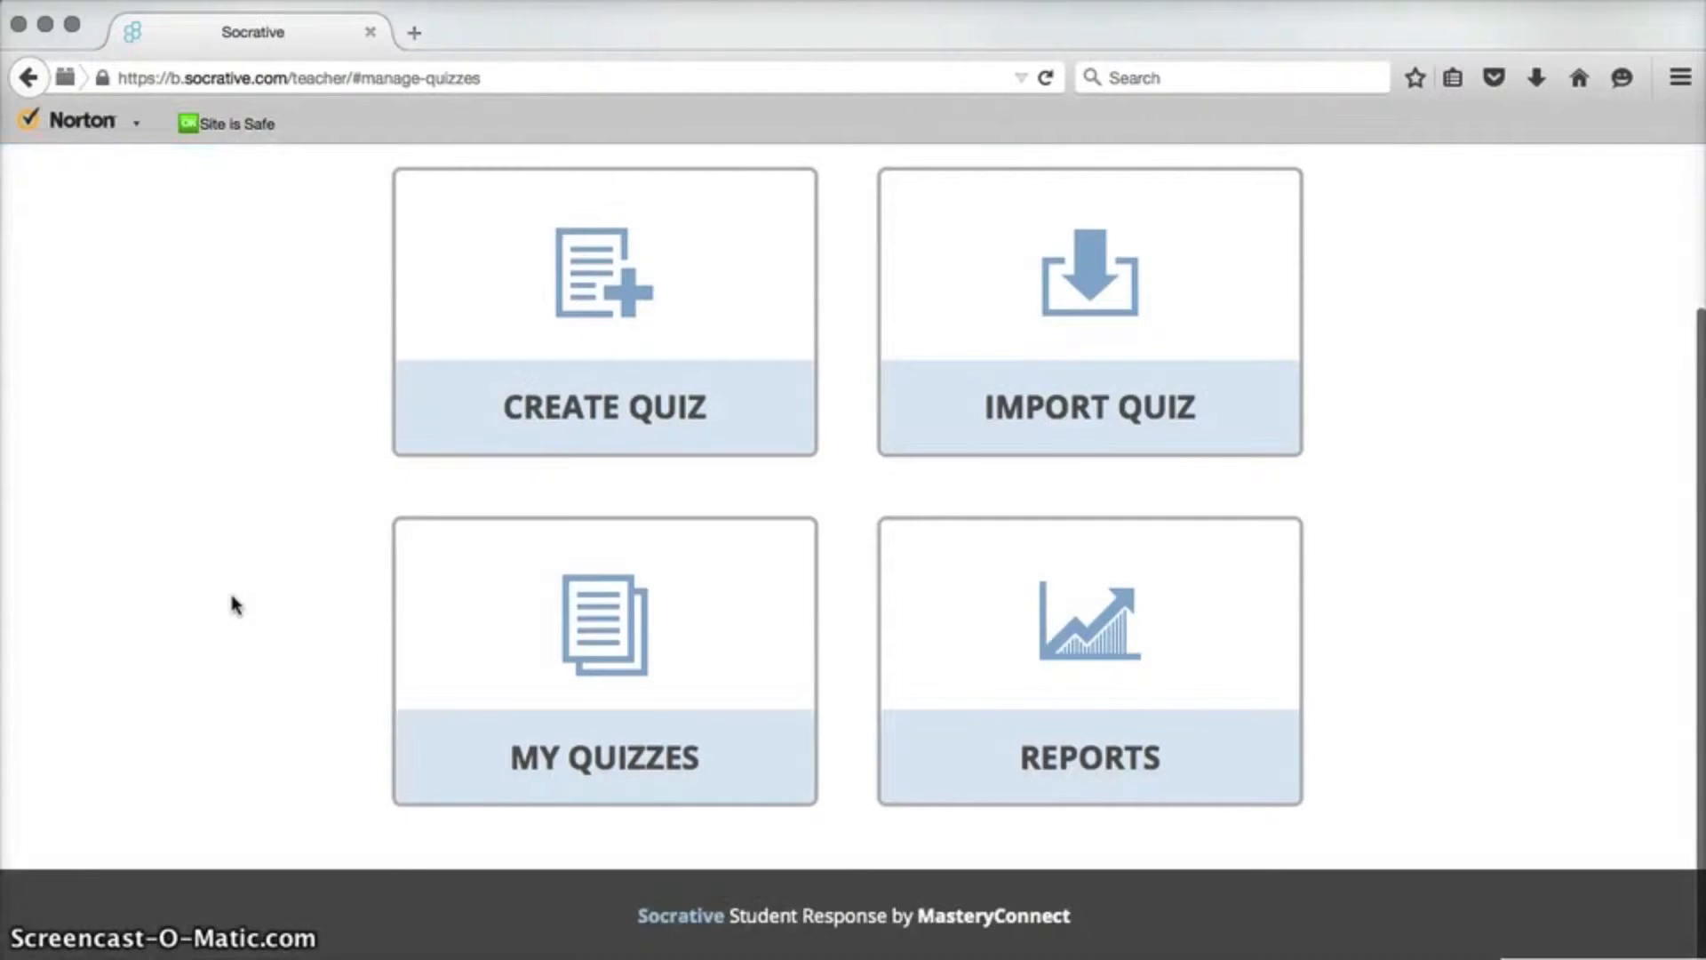
{"action": "scroll", "coordinate": [233, 604], "scroll_direction": "up", "scroll_amount": 2}
{"action": "scroll", "coordinate": [233, 604], "scroll_direction": "down", "scroll_amount": 1}
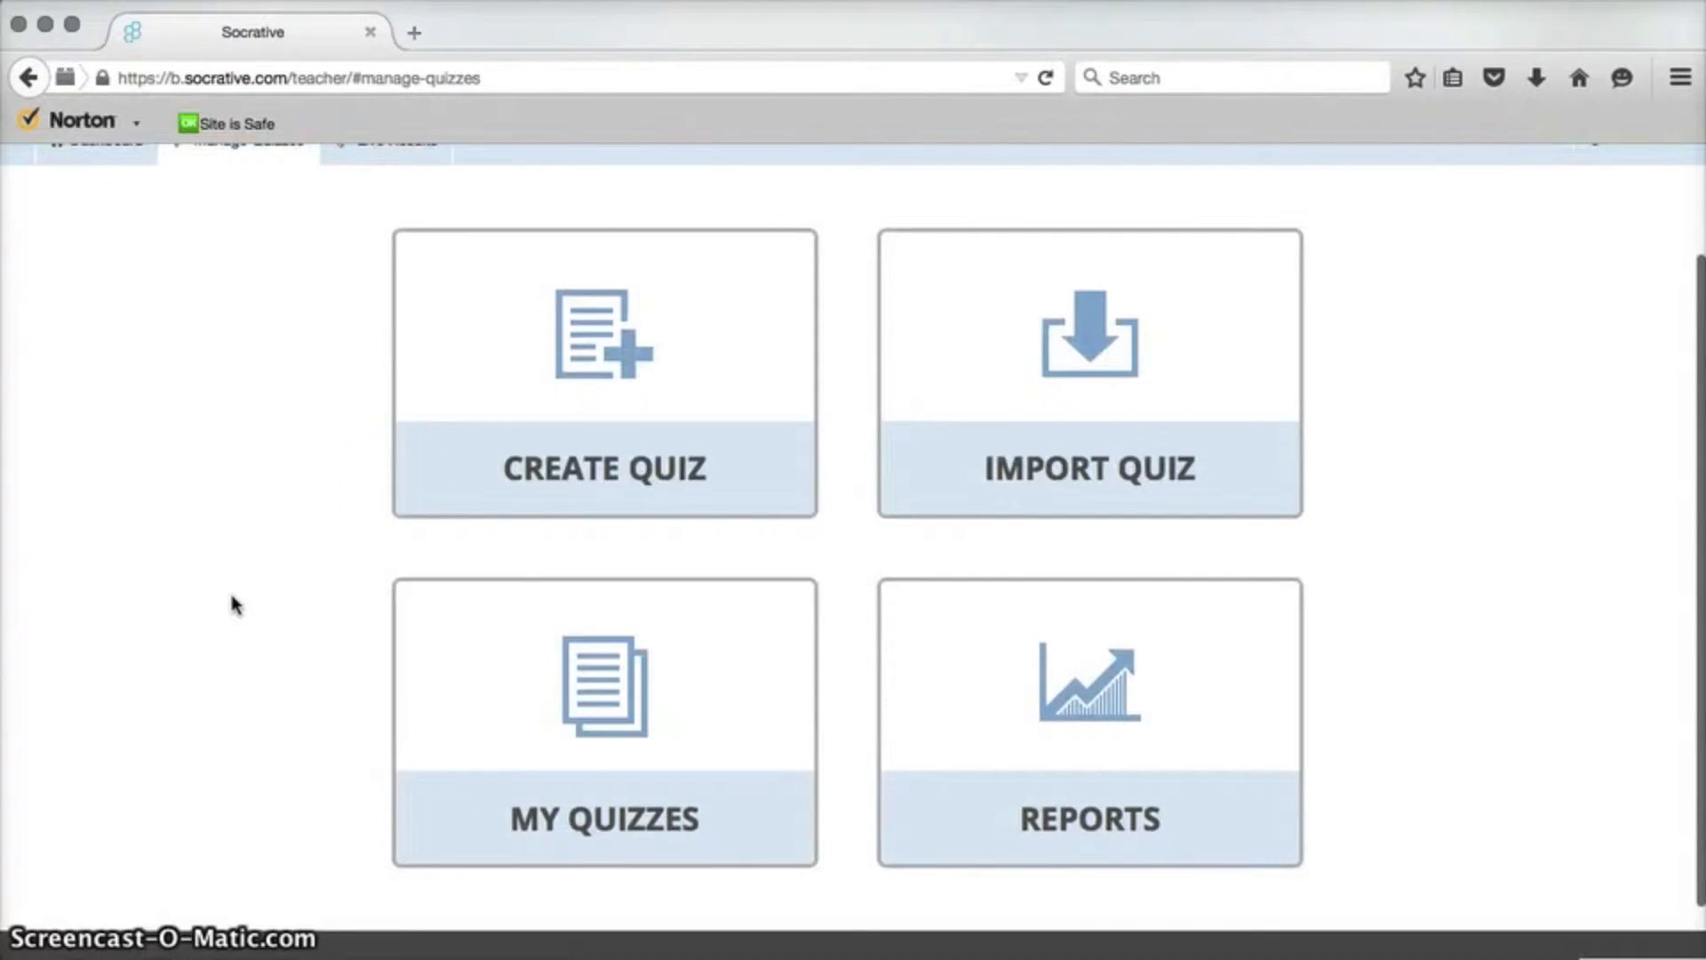
{"action": "left_click", "coordinate": [630, 342]}
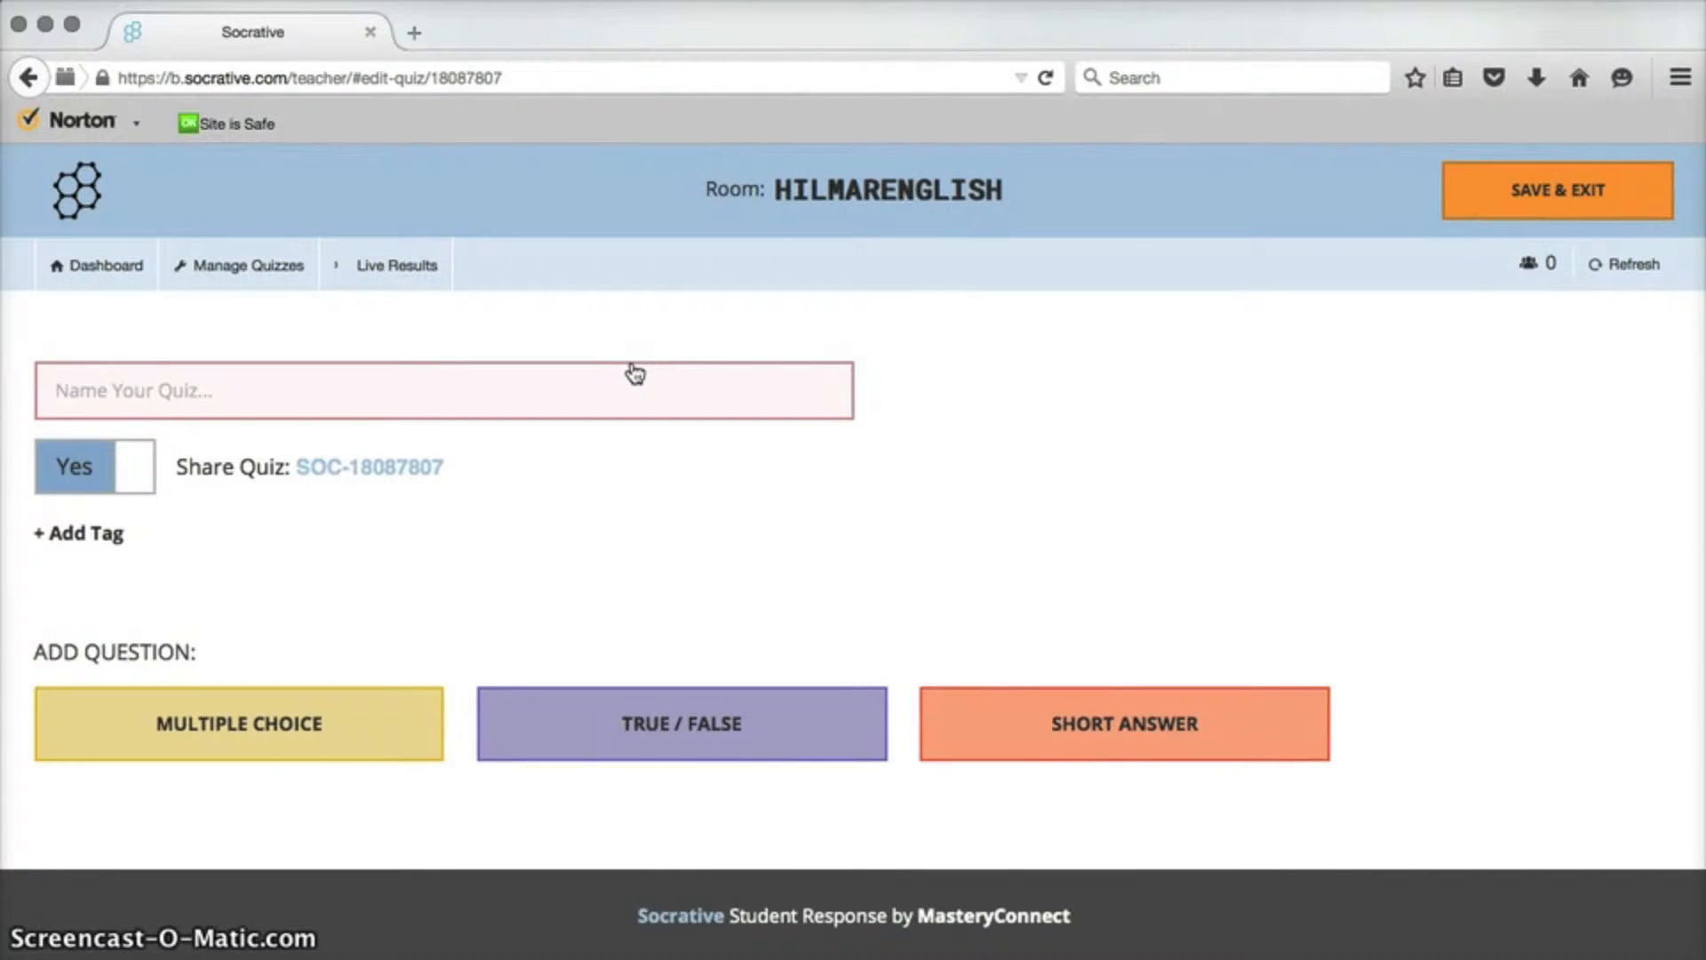
Name the quiz Student Survey and add a multiple choice question.
{"action": "type", "text": "Student Survey"}
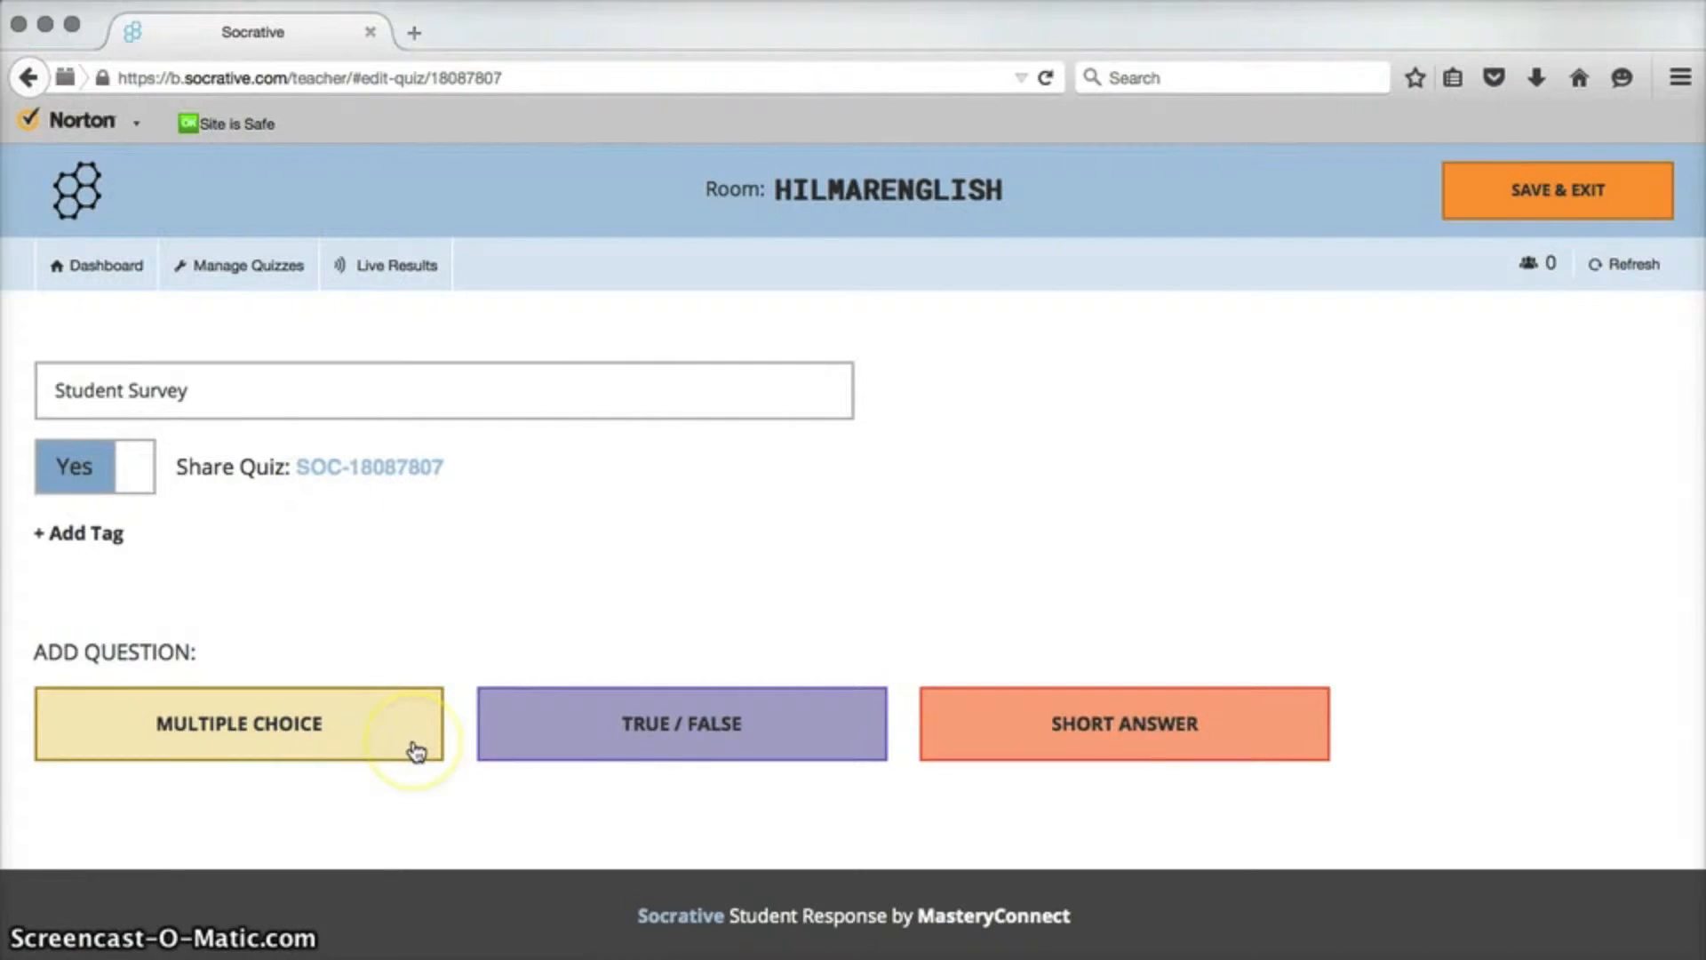
{"action": "left_click", "coordinate": [344, 724]}
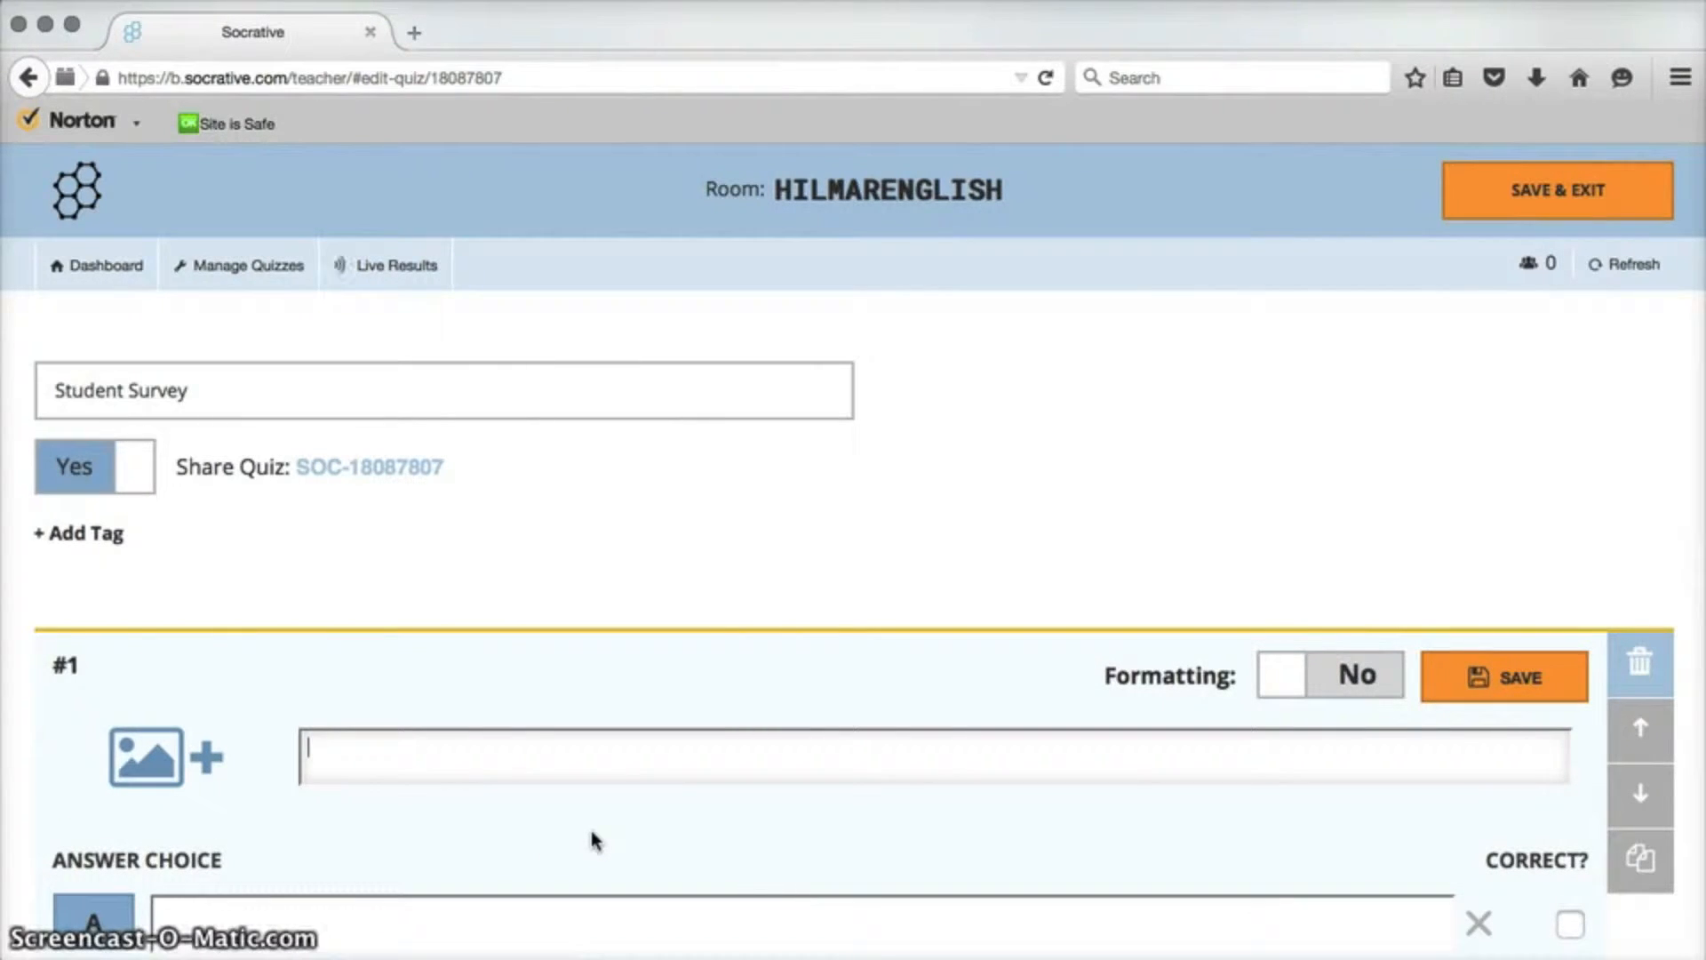
Enter the question text "Which elementary school did you attend?".
{"action": "type", "text": "Which ele"}
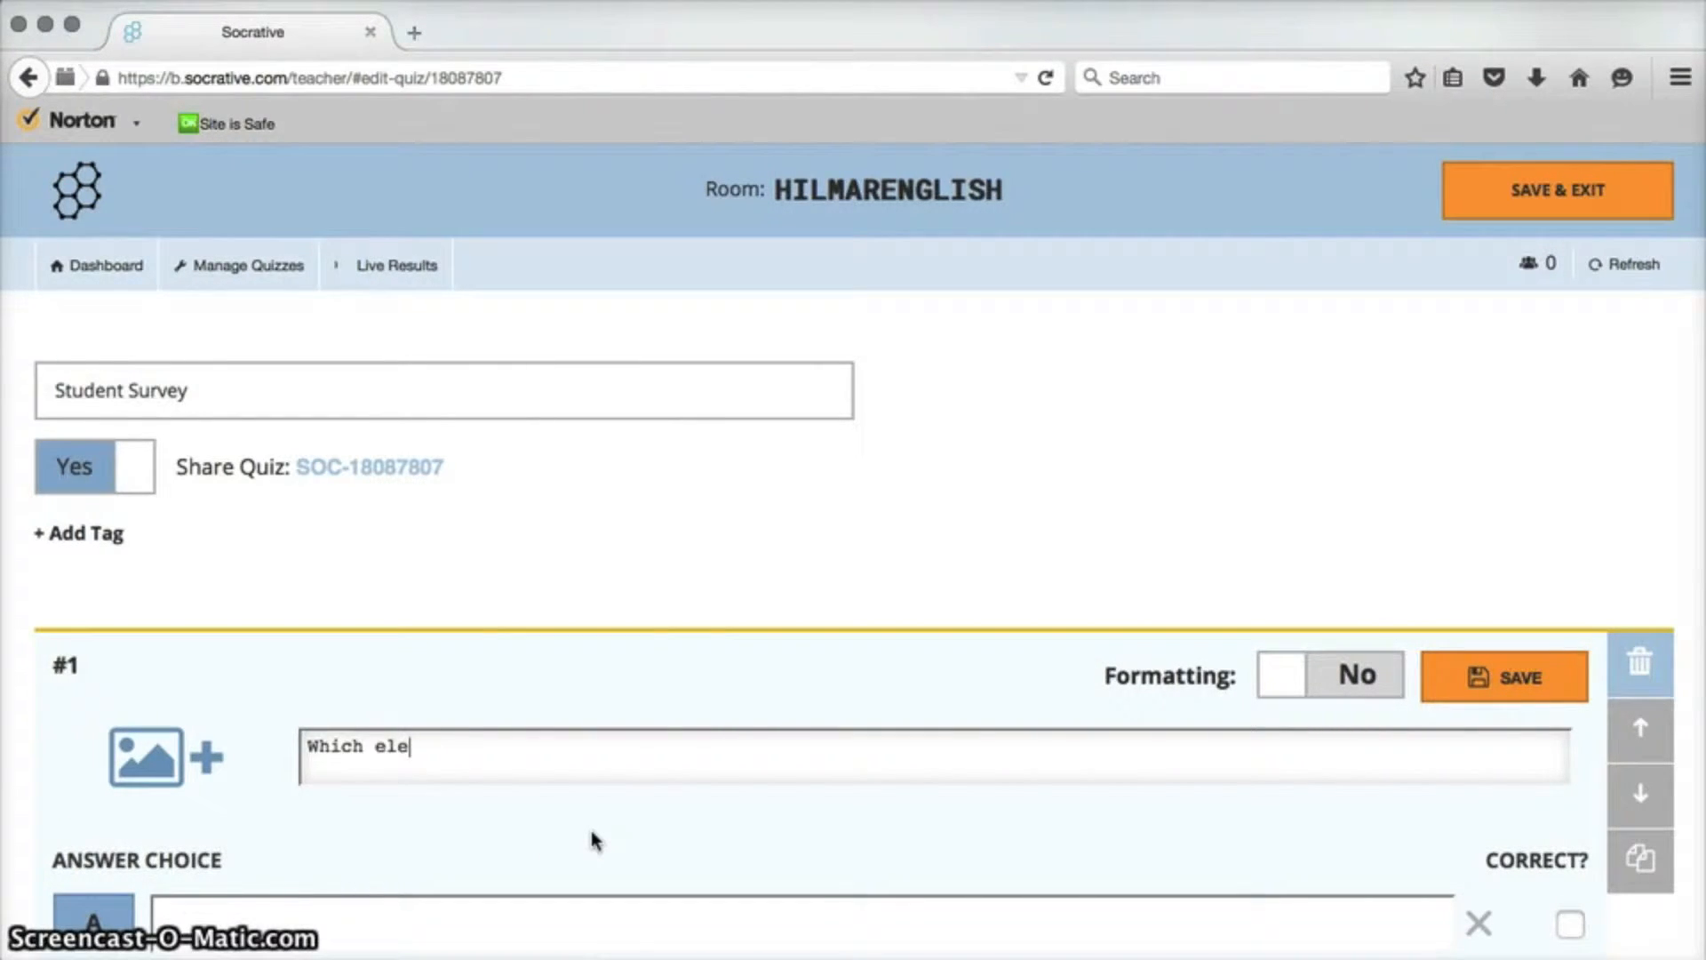
{"action": "type", "text": "mentary school did"}
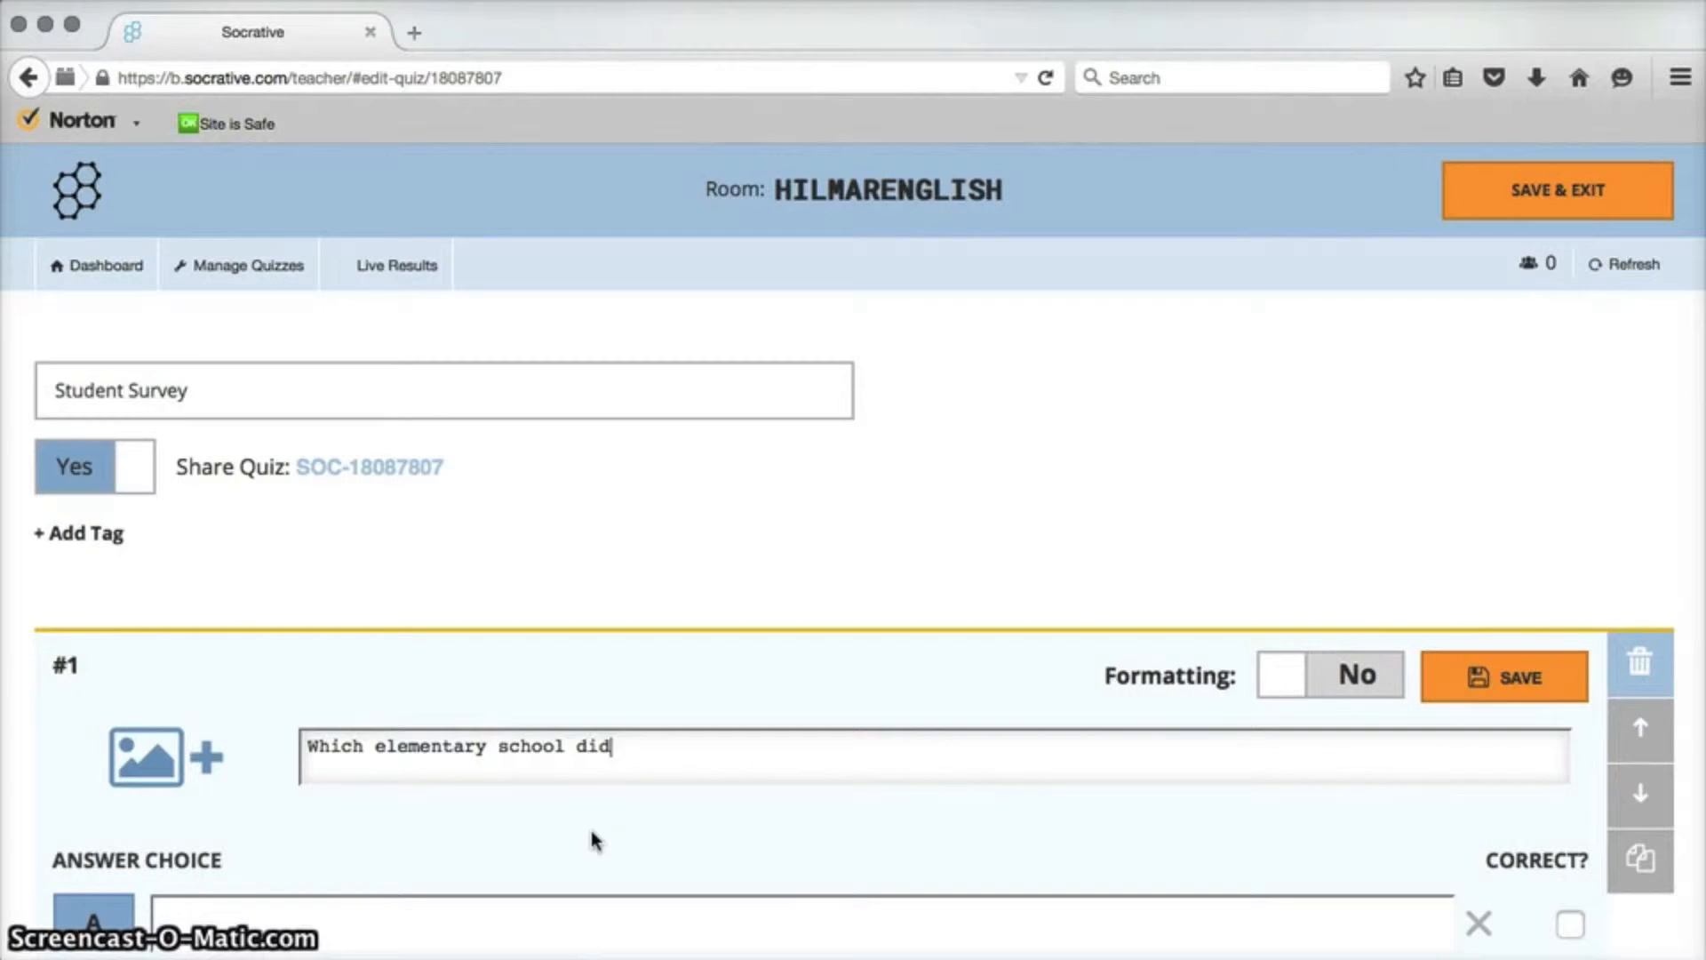
{"action": "type", "text": " you attend?"}
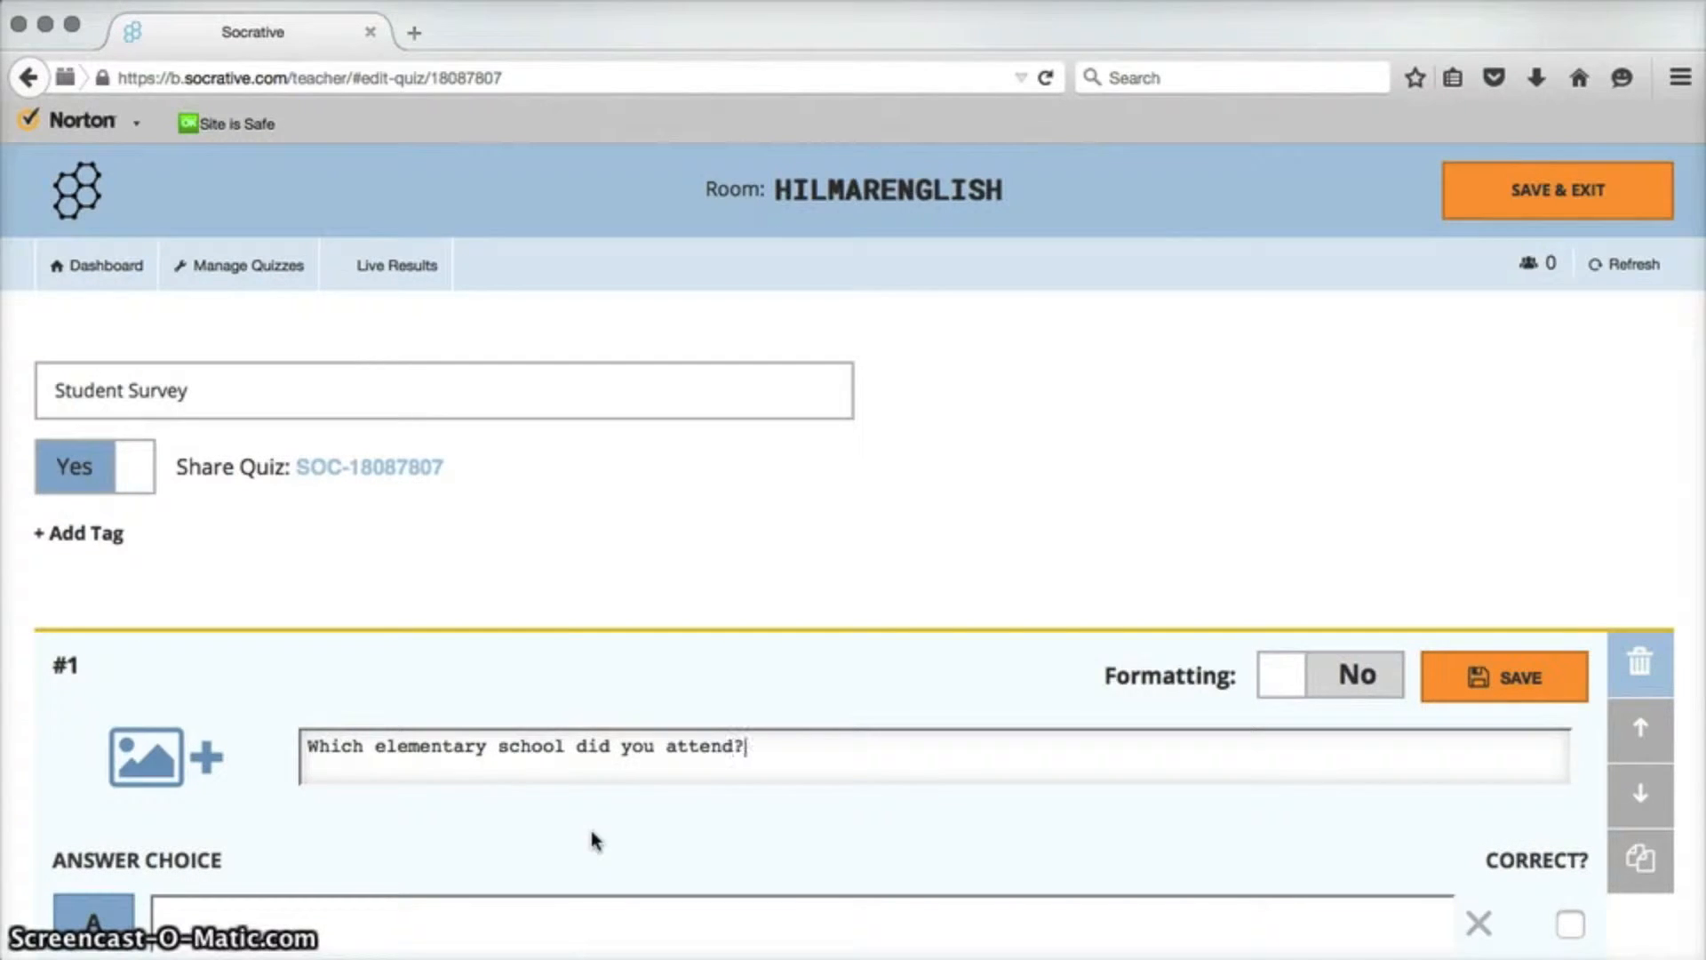
{"action": "scroll", "coordinate": [593, 840], "scroll_direction": "down", "scroll_amount": 4}
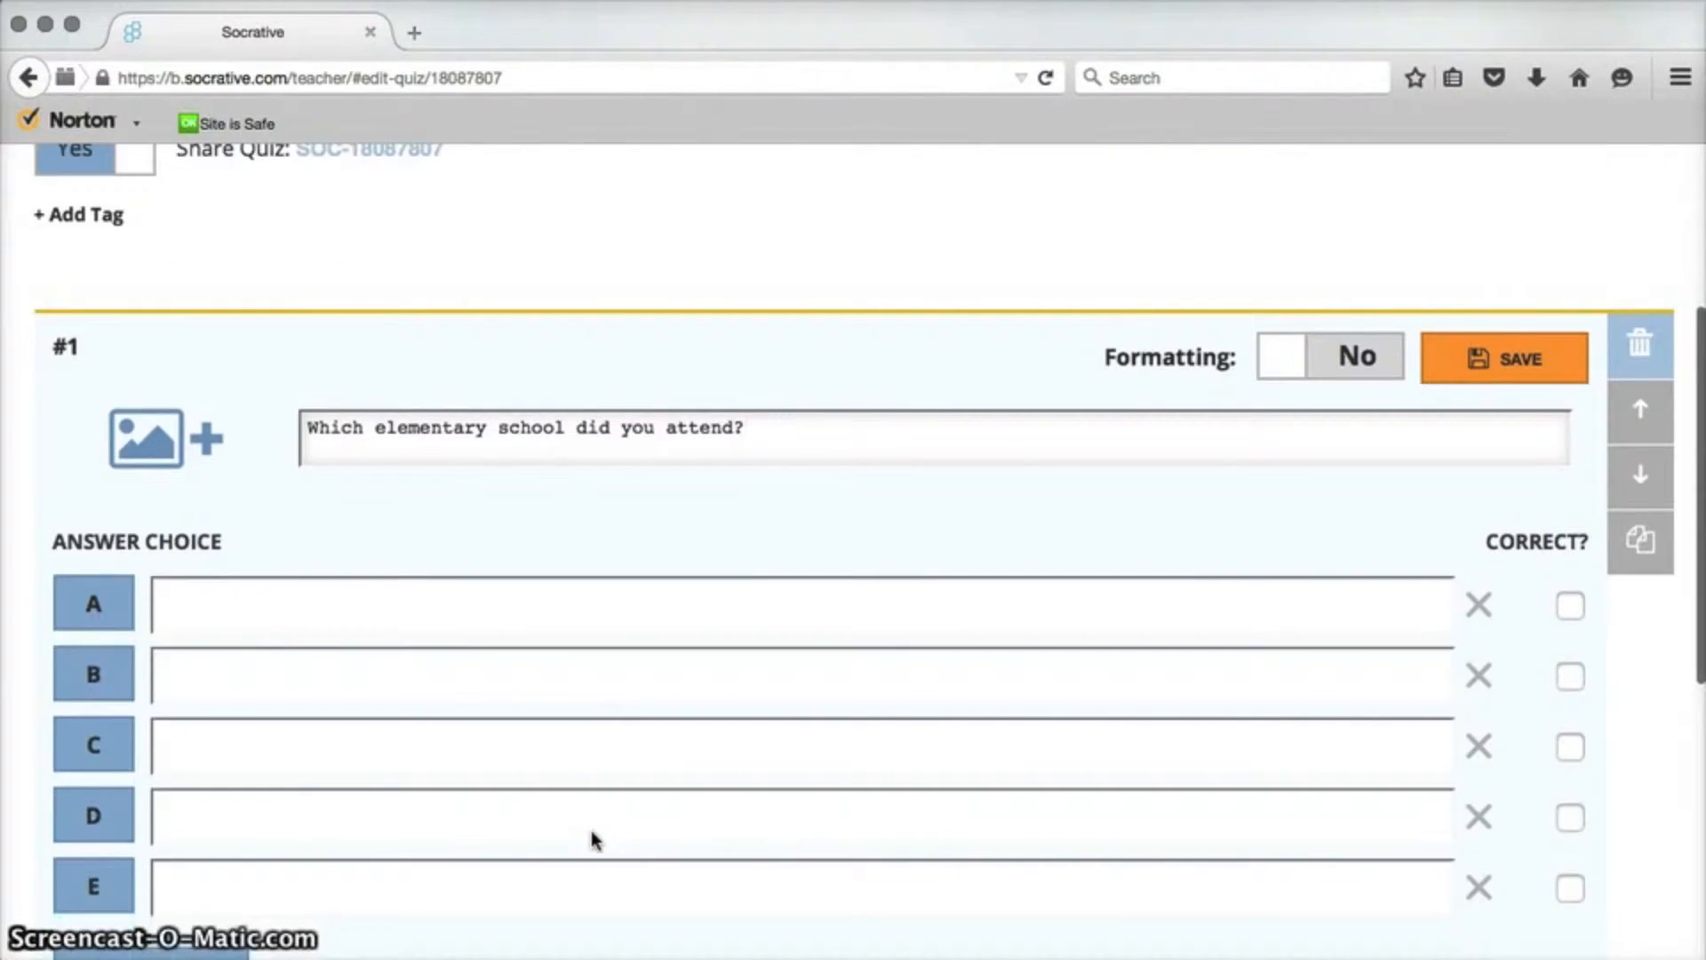
Fill in answer choices Elim, Merquin and "another school not in hilmar".
{"action": "left_click", "coordinate": [351, 602]}
{"action": "type", "text": "Elim"}
{"action": "key", "text": "Tab"}
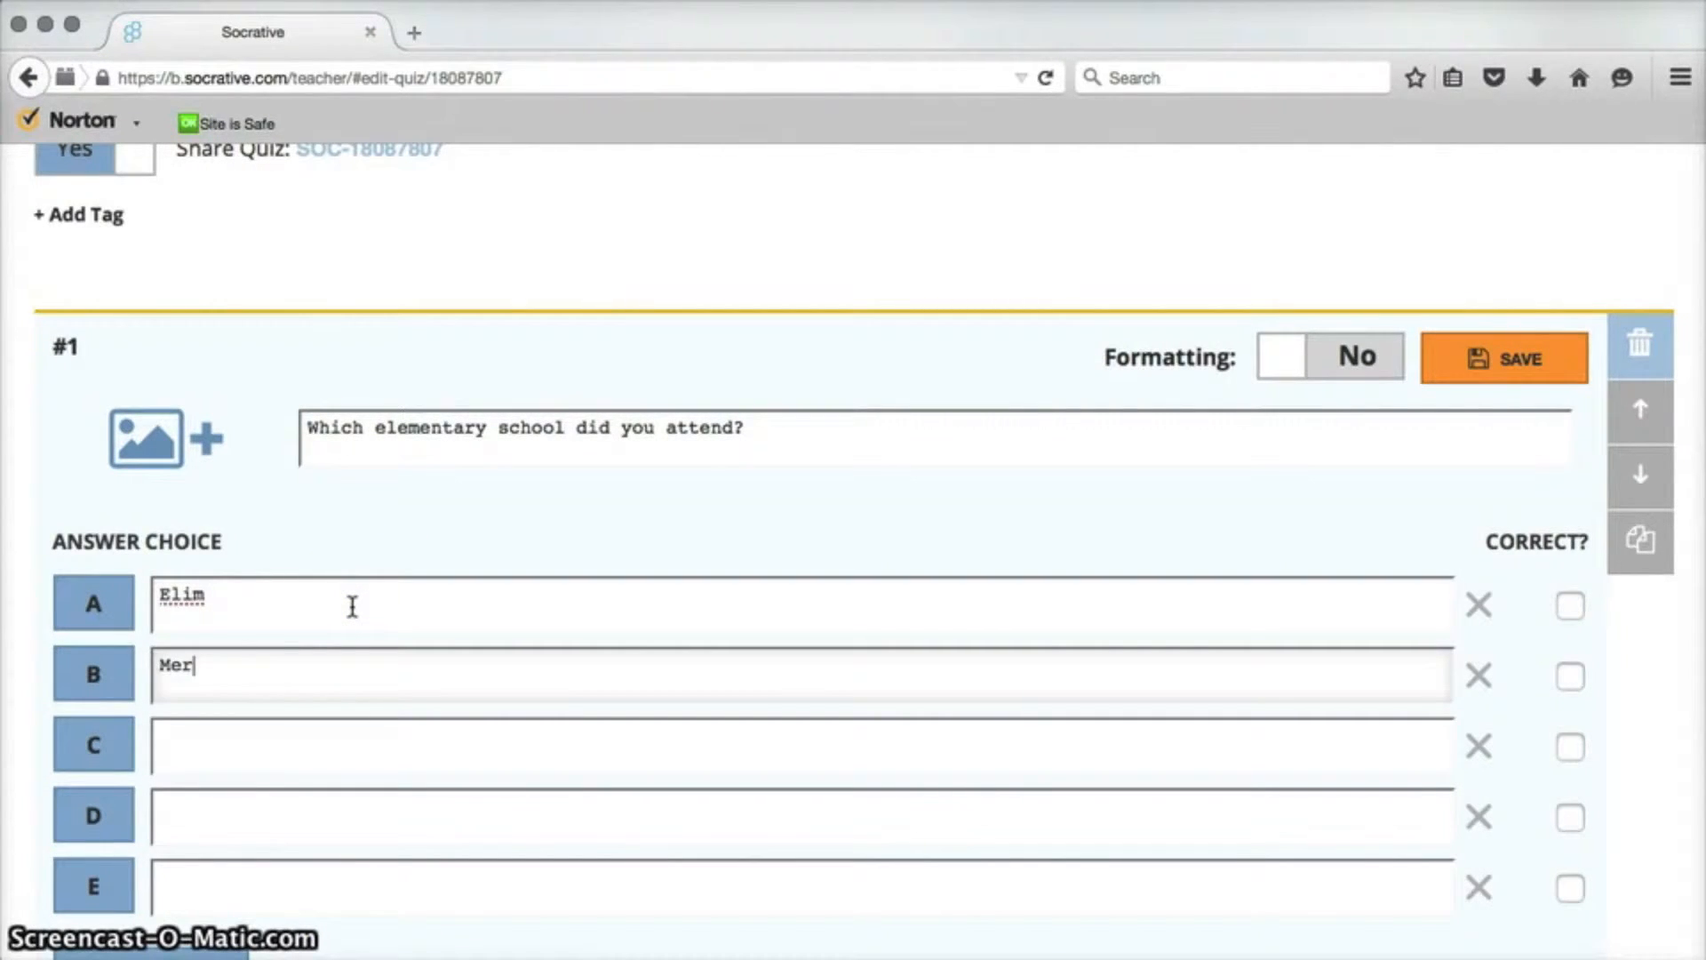
{"action": "type", "text": "Merquin"}
{"action": "key", "text": "Tab"}
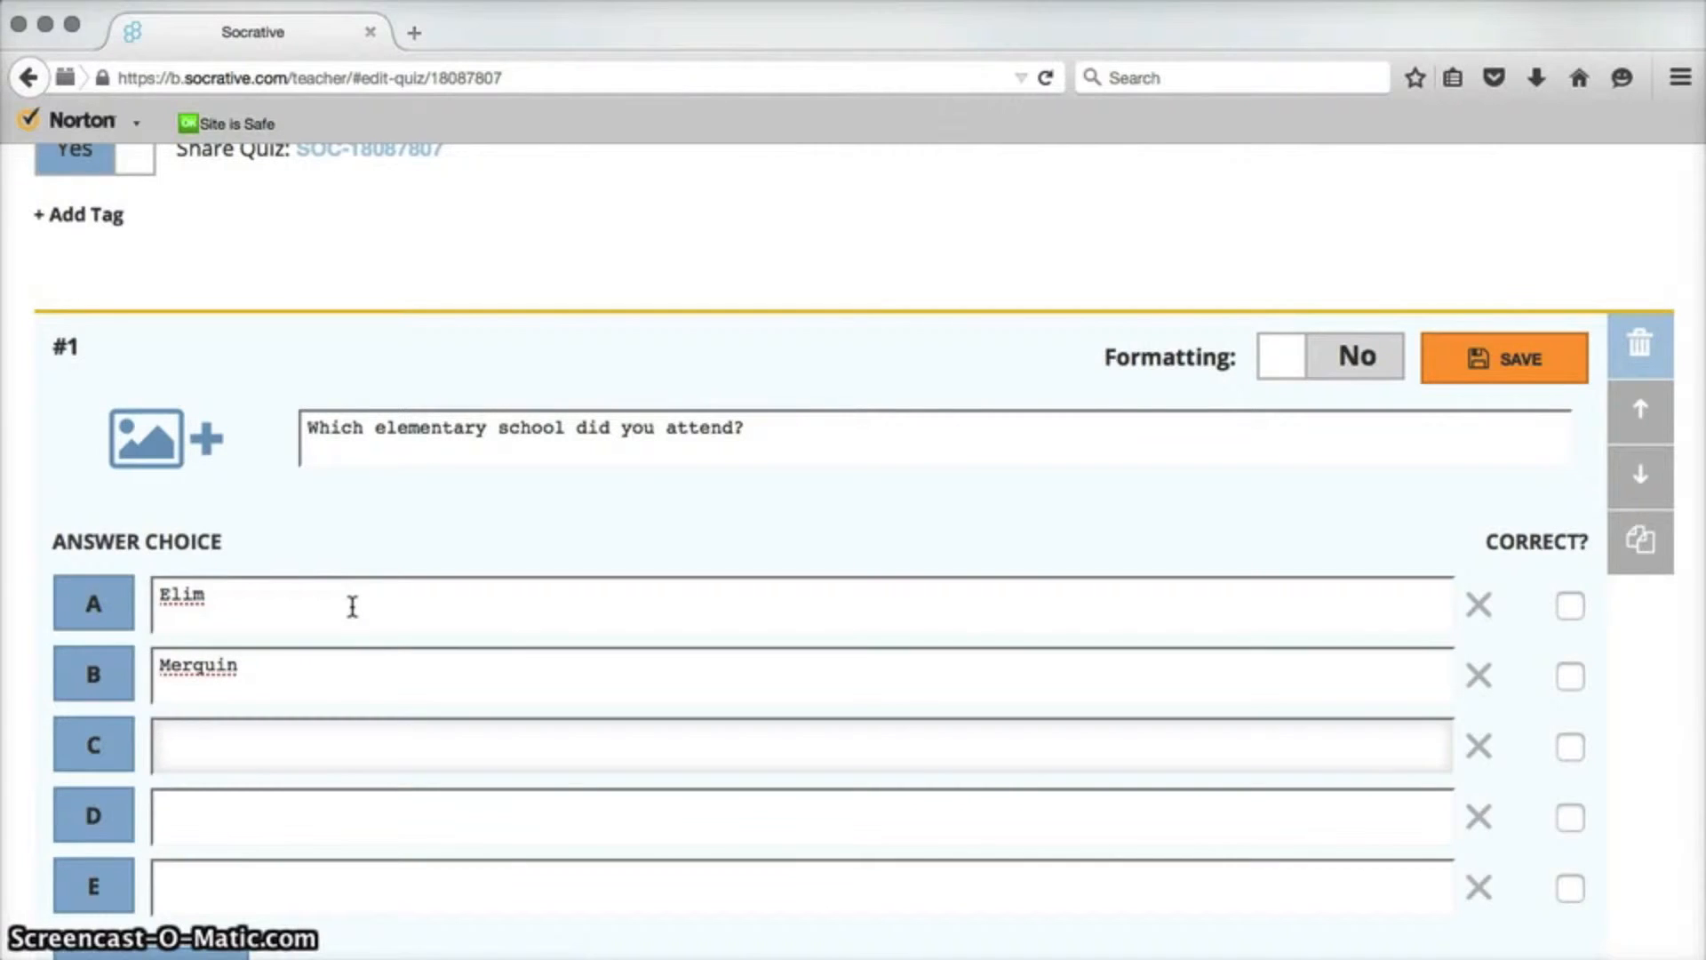
{"action": "type", "text": "another school not in hilmar"}
Capitalize Hilmar in answer choice C and remove the empty answer choices D and E.
{"action": "scroll", "coordinate": [352, 607], "scroll_direction": "down", "scroll_amount": 2}
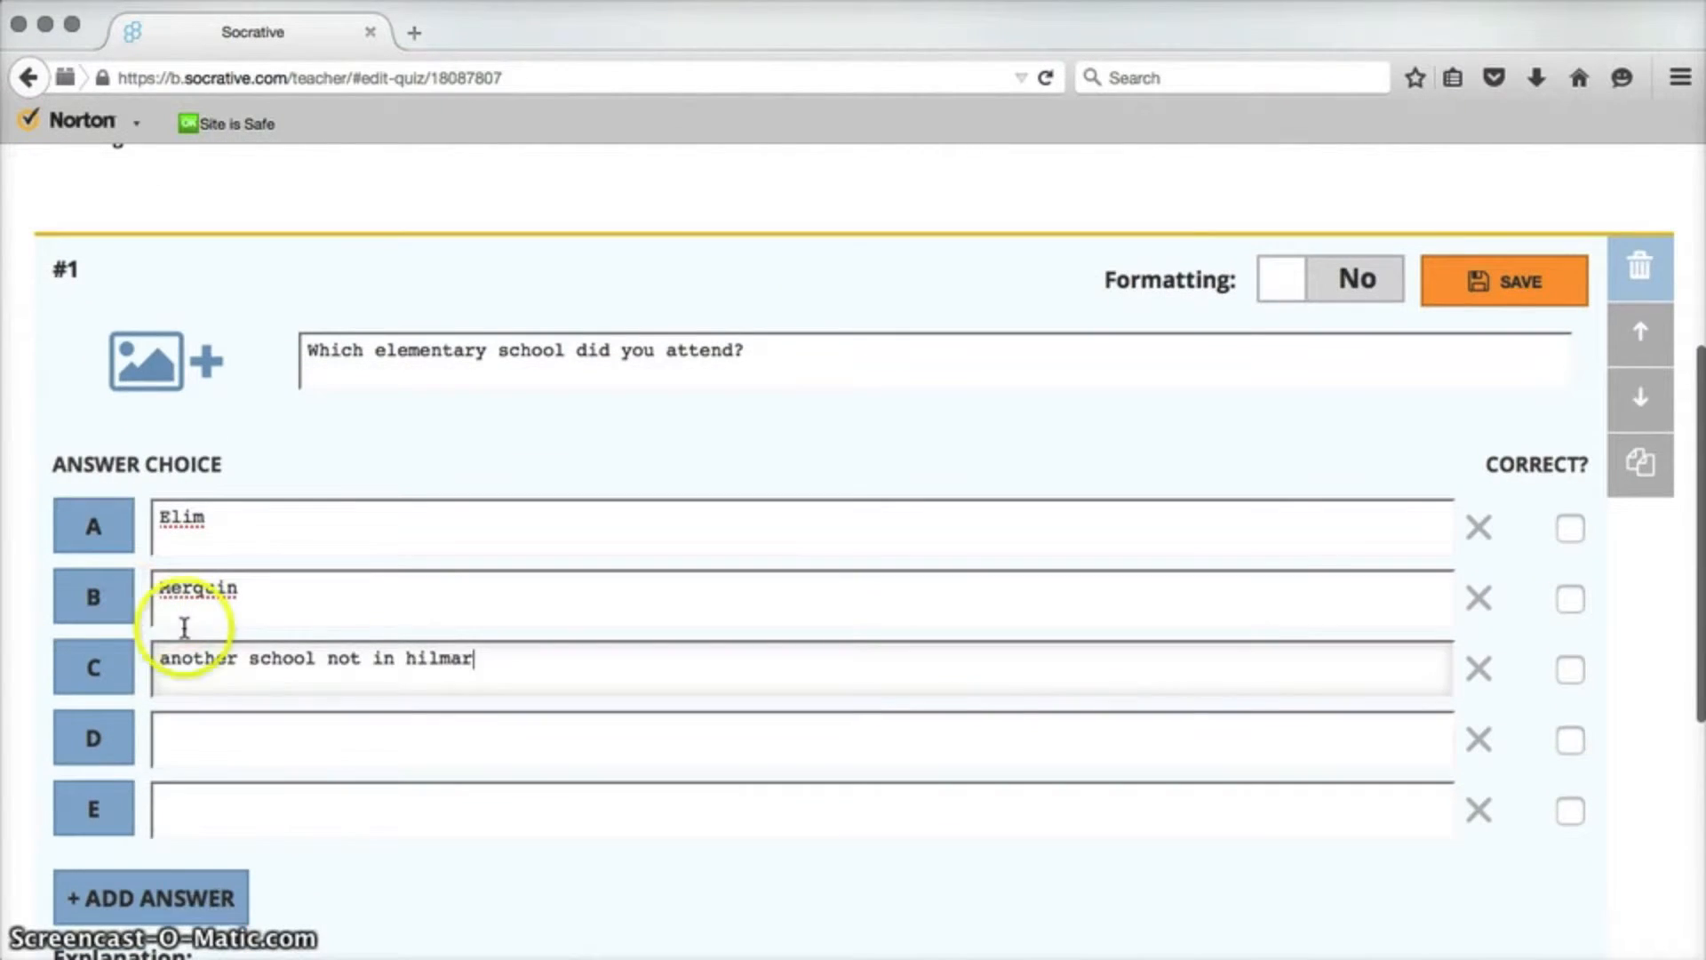
{"action": "left_click", "coordinate": [415, 659]}
{"action": "key", "text": "BackSpace"}
{"action": "type", "text": "H"}
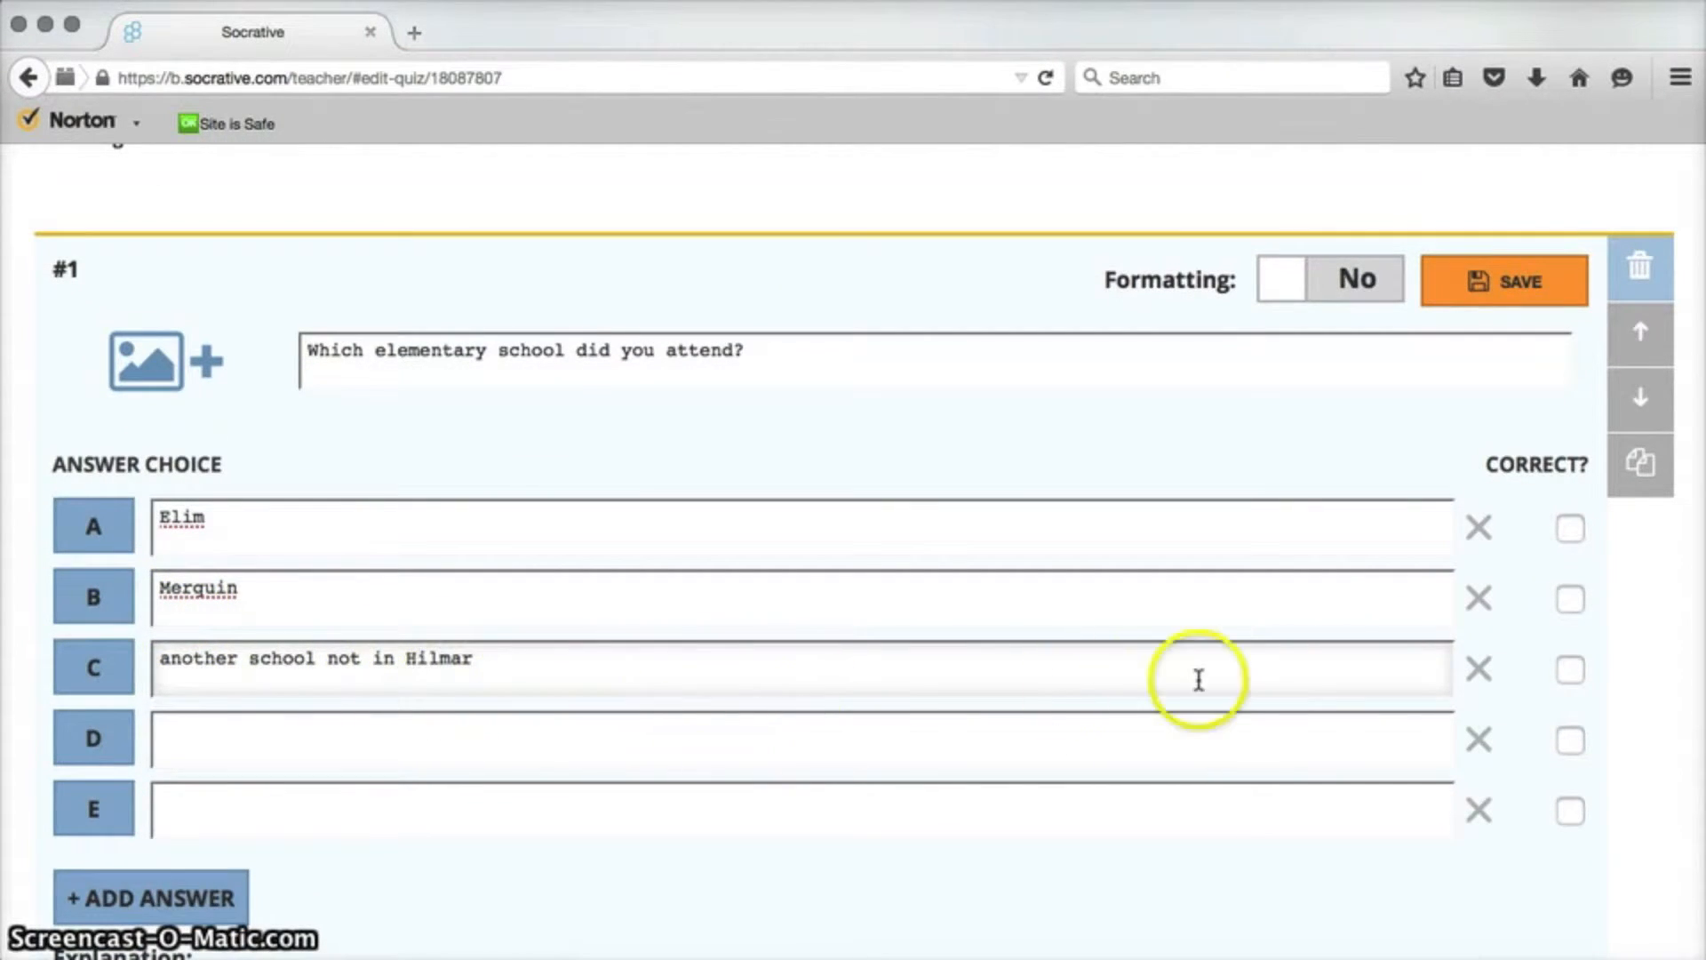
{"action": "left_click", "coordinate": [1478, 740]}
{"action": "left_click", "coordinate": [1480, 755]}
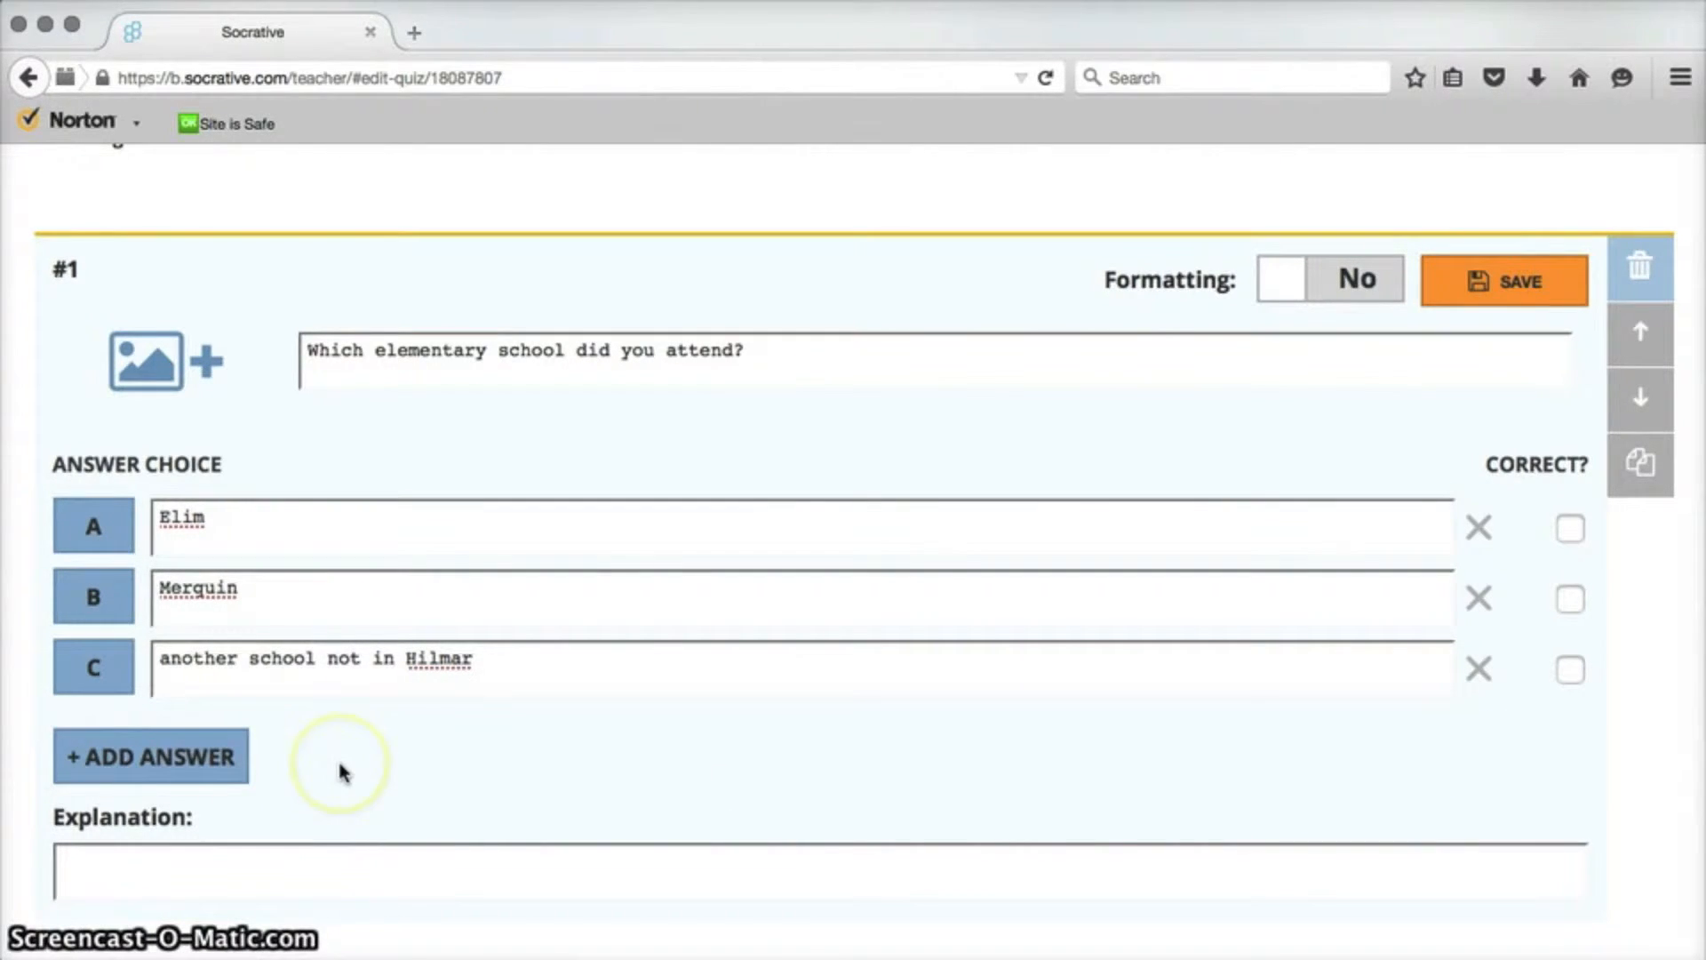
Save the first question and add a True / False question.
{"action": "left_click", "coordinate": [1502, 279]}
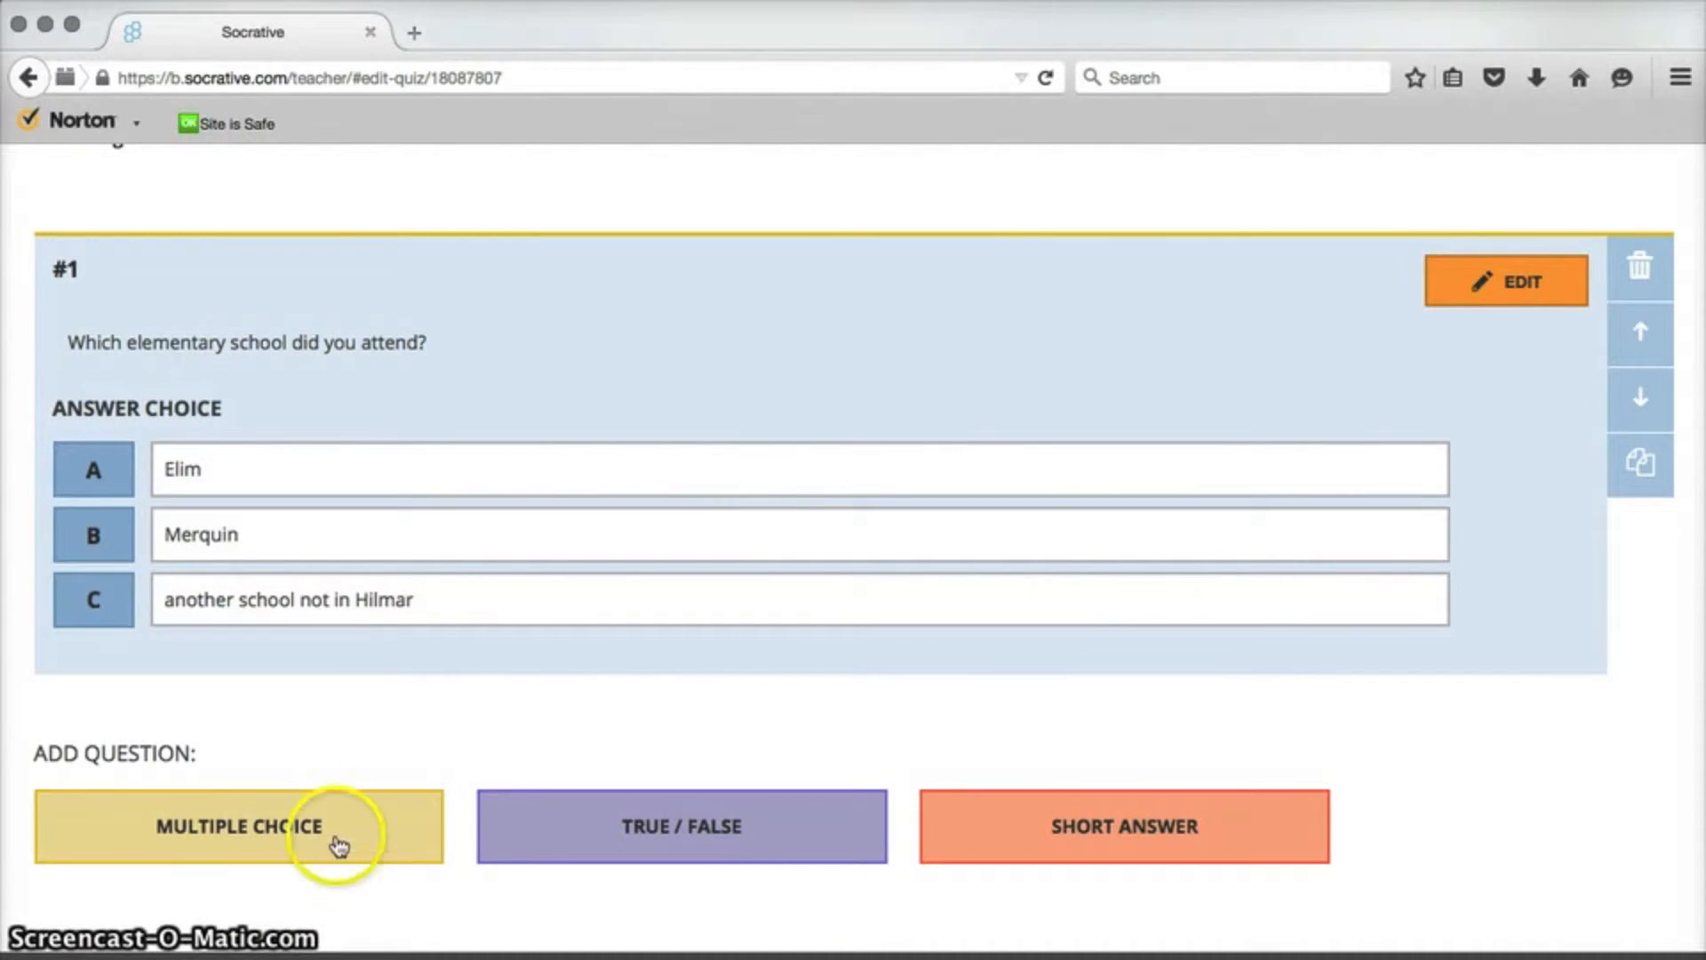
{"action": "left_click", "coordinate": [741, 829]}
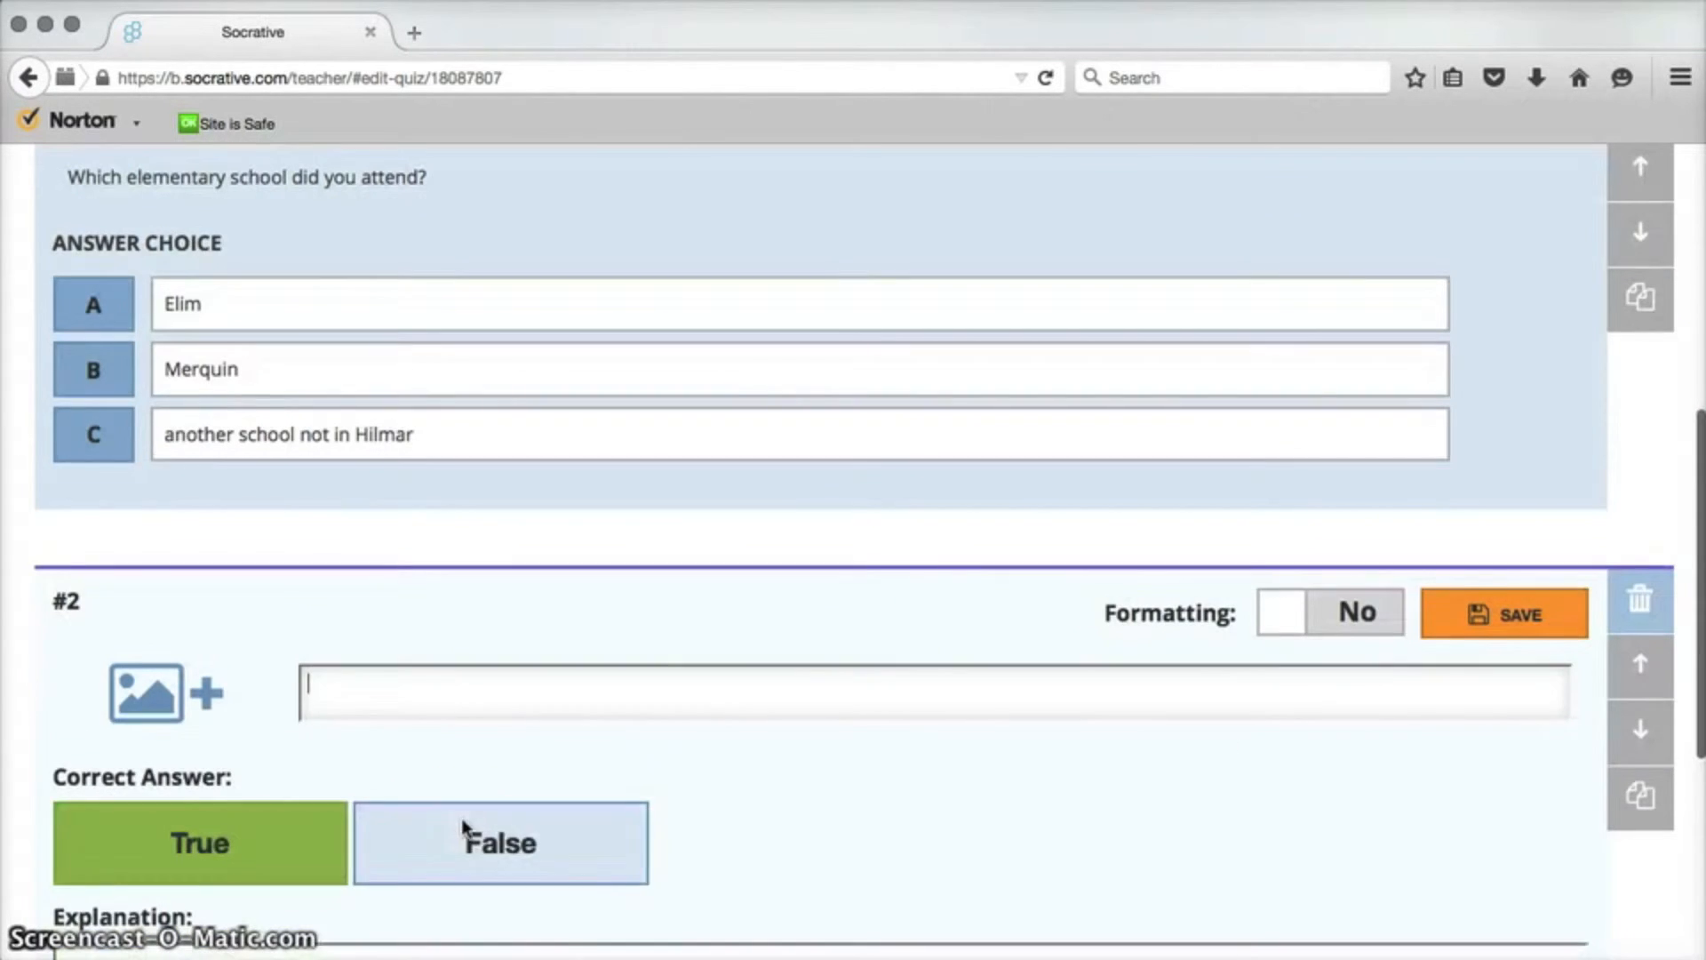
Enter the true/false statement "Night is better than daytime." as question 2.
{"action": "left_click", "coordinate": [462, 827]}
{"action": "type", "text": "Night is better tha"}
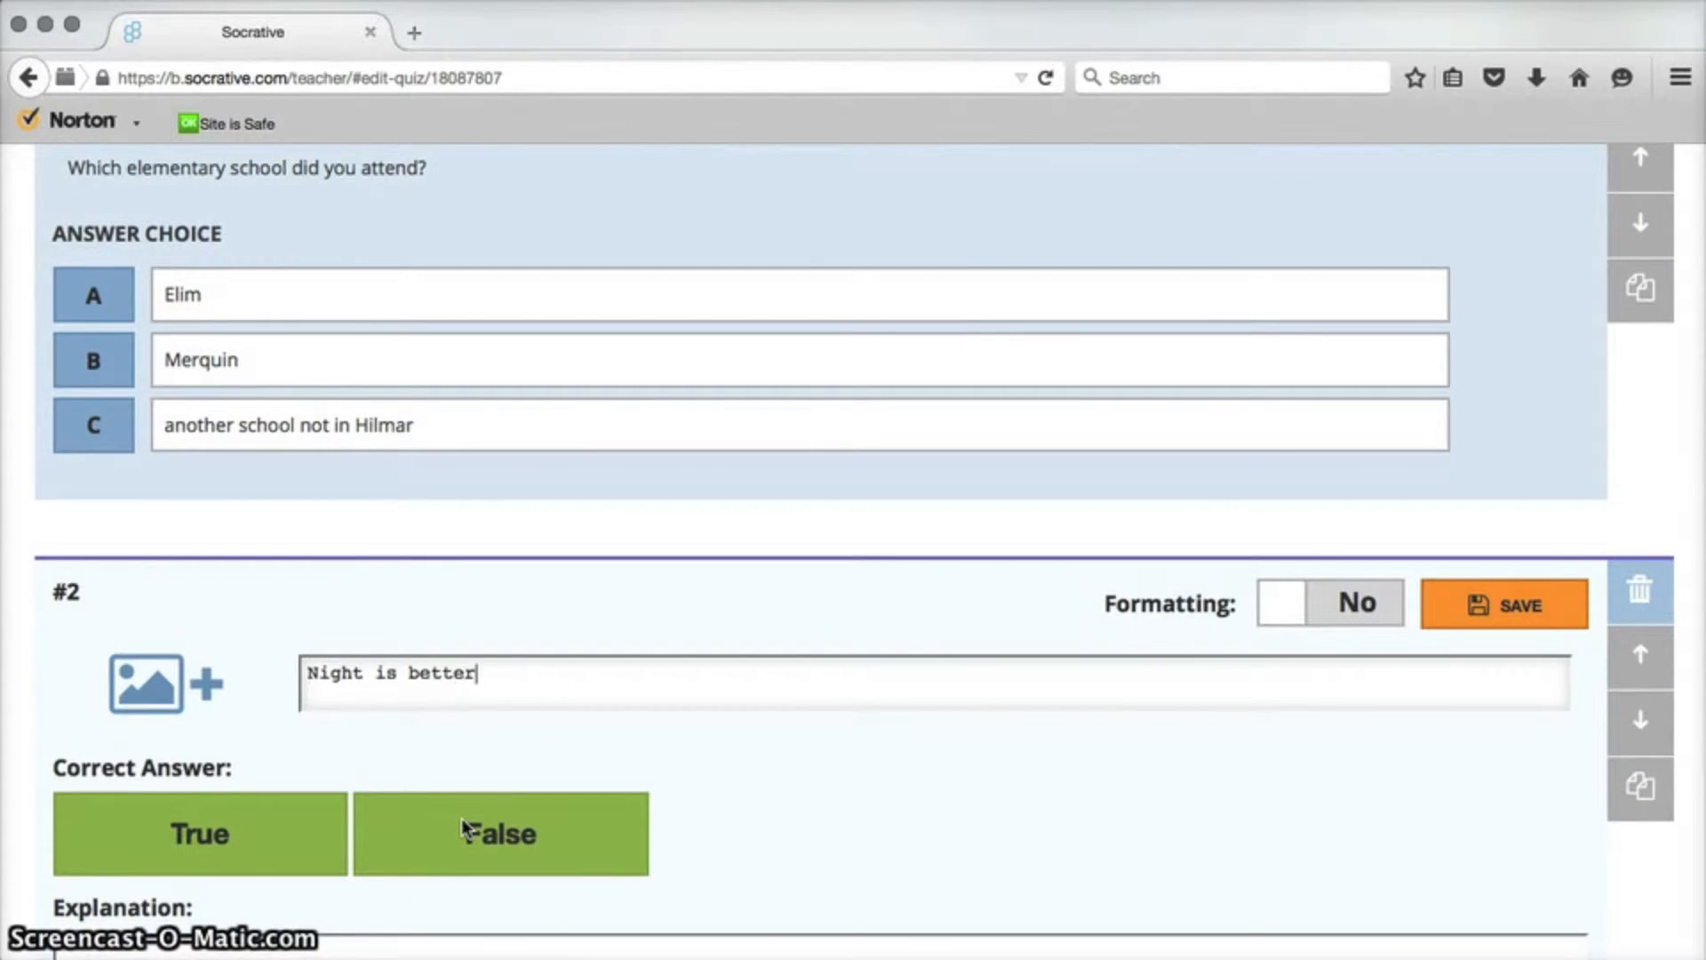
{"action": "key", "text": "BackSpace"}
{"action": "key", "text": "BackSpace"}
{"action": "key", "text": "BackSpace"}
{"action": "type", "text": "ahan daytime."}
Mark True as the correct answer and save question 2.
{"action": "left_click", "coordinate": [498, 804]}
{"action": "scroll", "coordinate": [1346, 745], "scroll_direction": "down", "scroll_amount": 2}
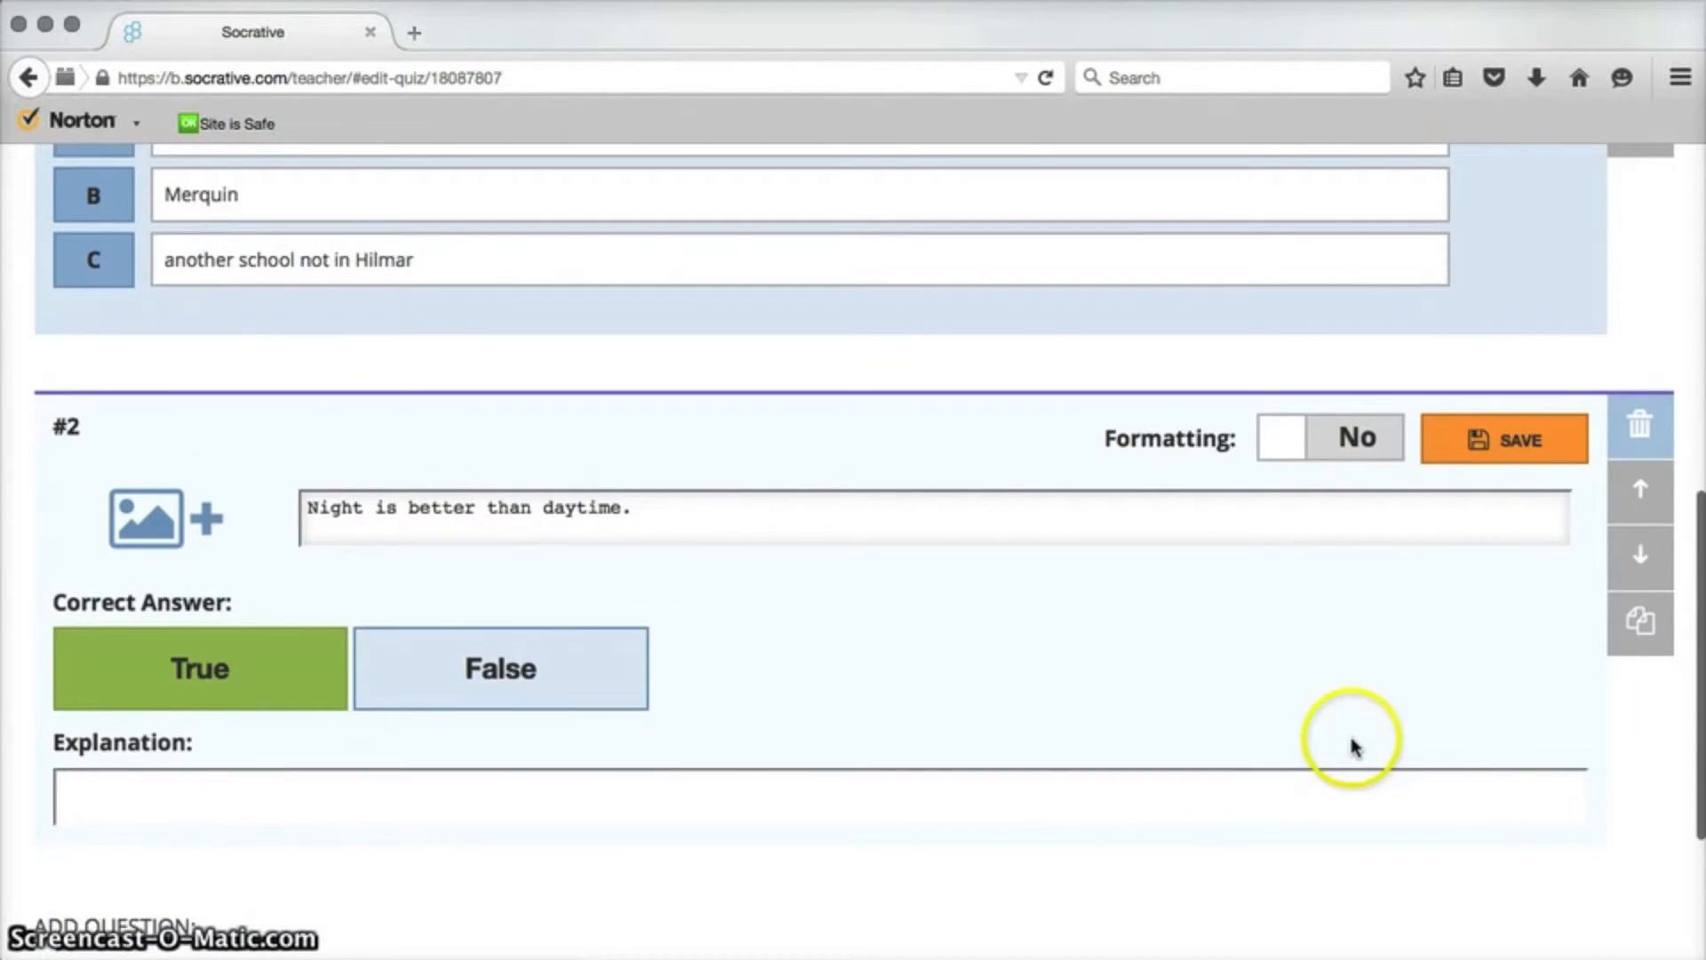
{"action": "left_click", "coordinate": [1501, 440]}
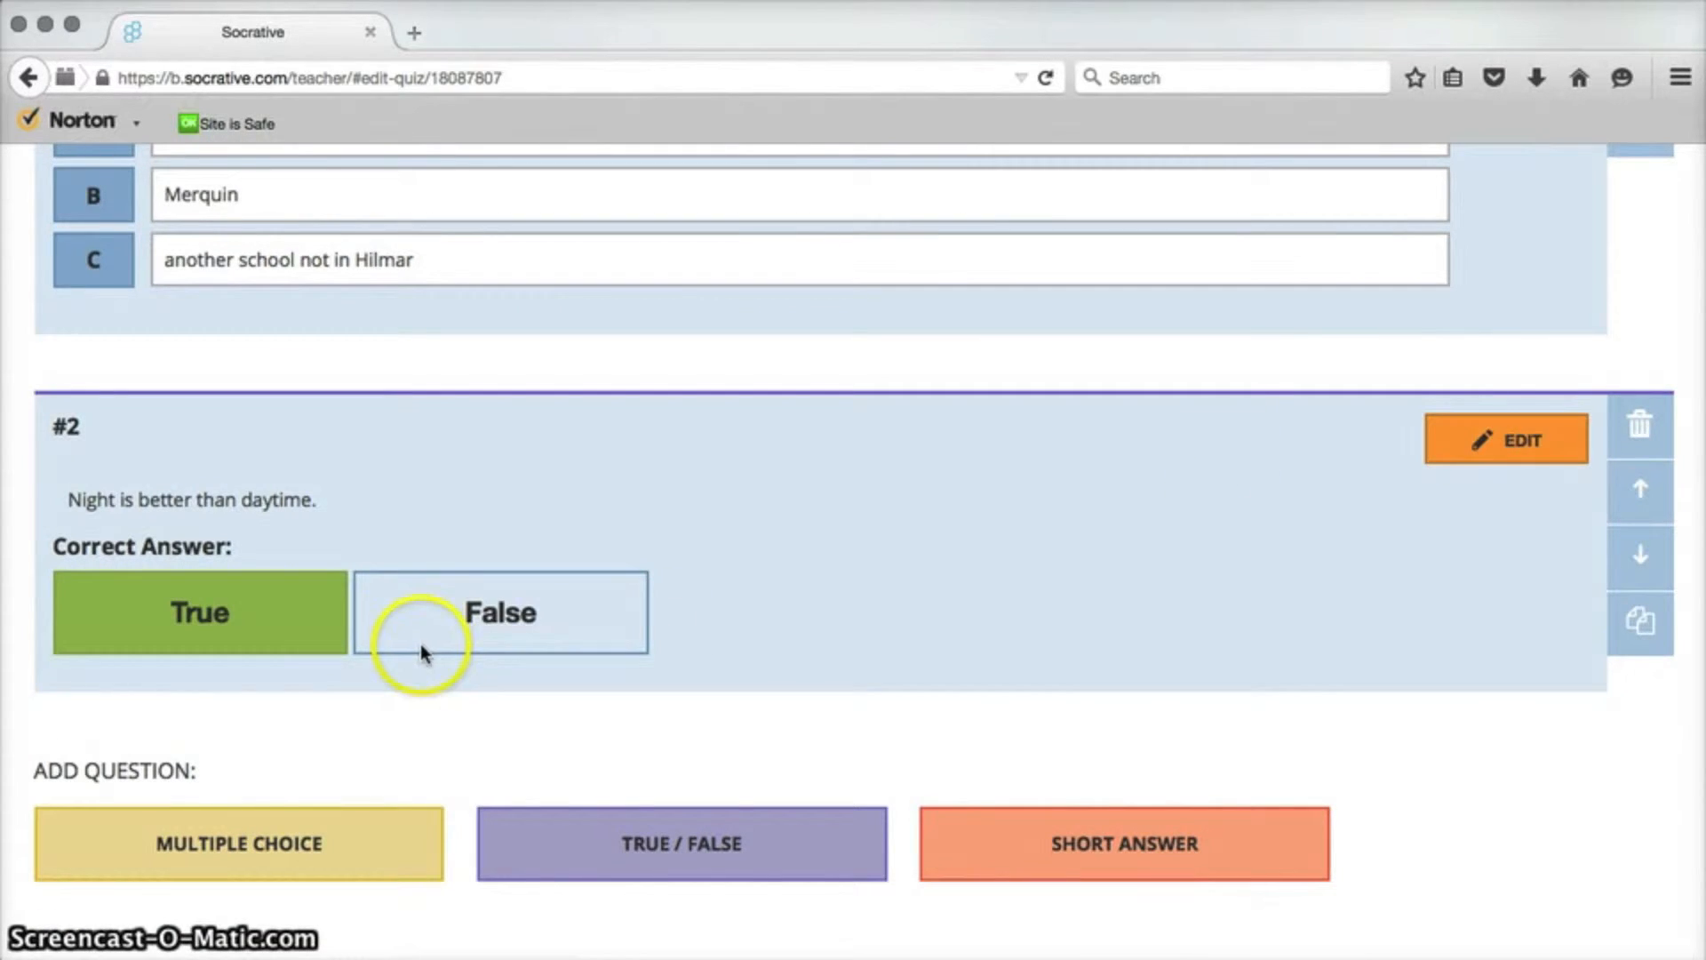
Add a Short Answer question asking "What do you like most about this class?".
{"action": "scroll", "coordinate": [371, 702], "scroll_direction": "down", "scroll_amount": 2}
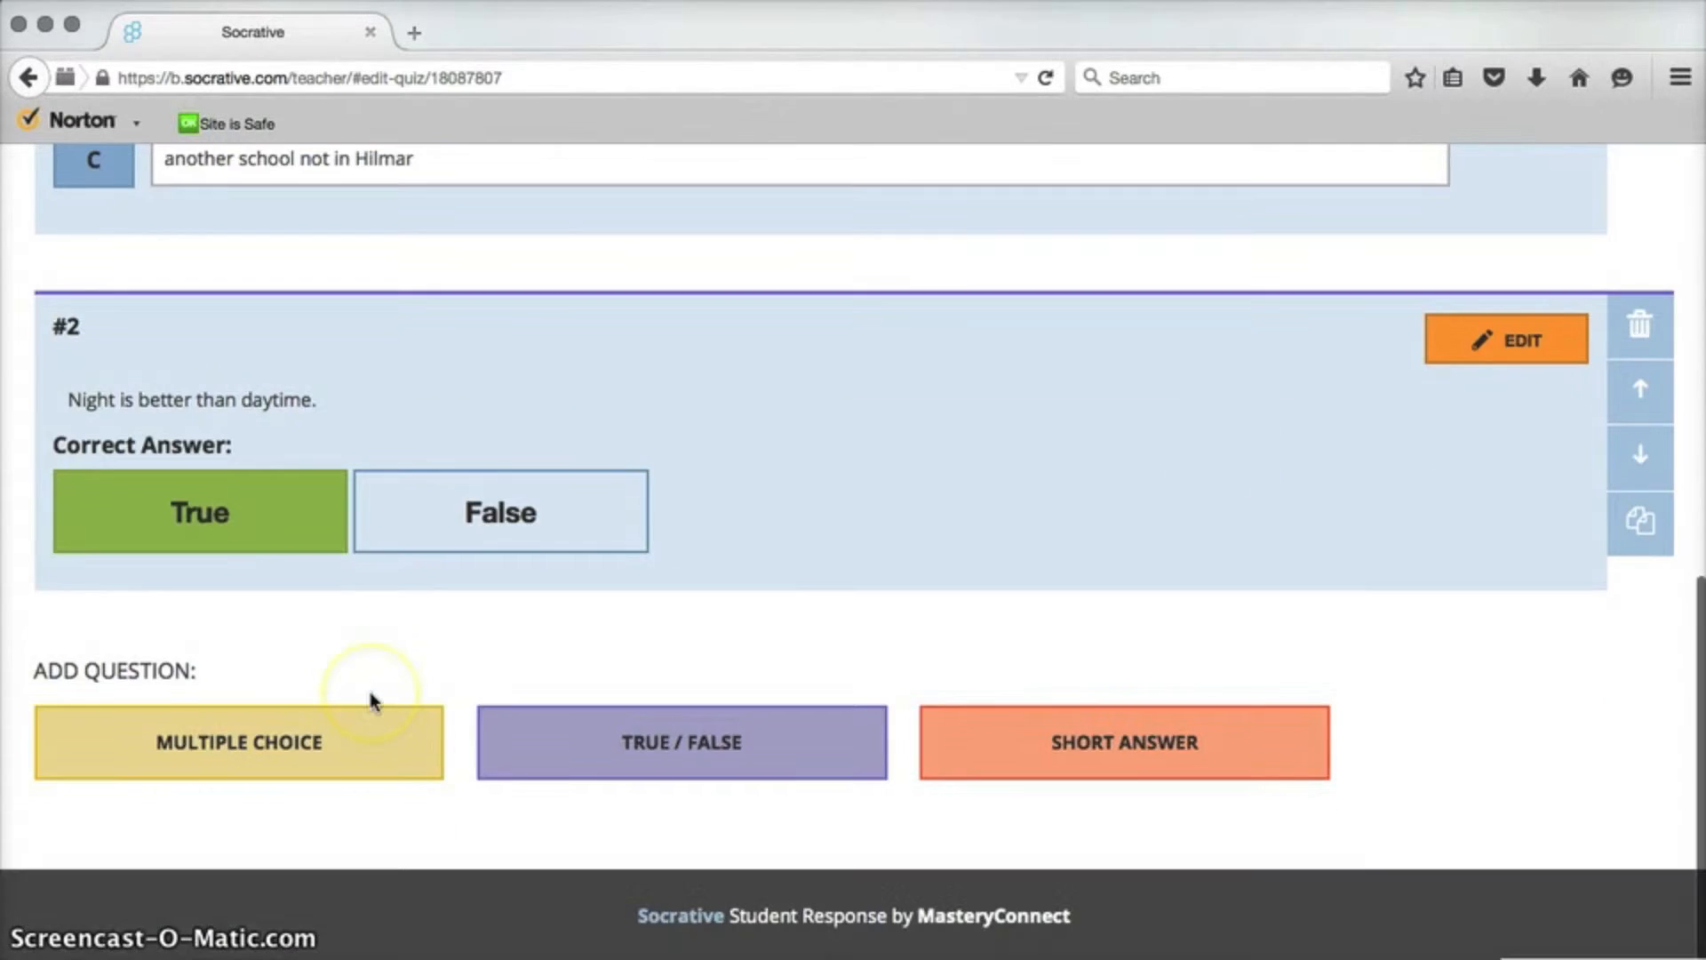
{"action": "left_click", "coordinate": [1222, 749]}
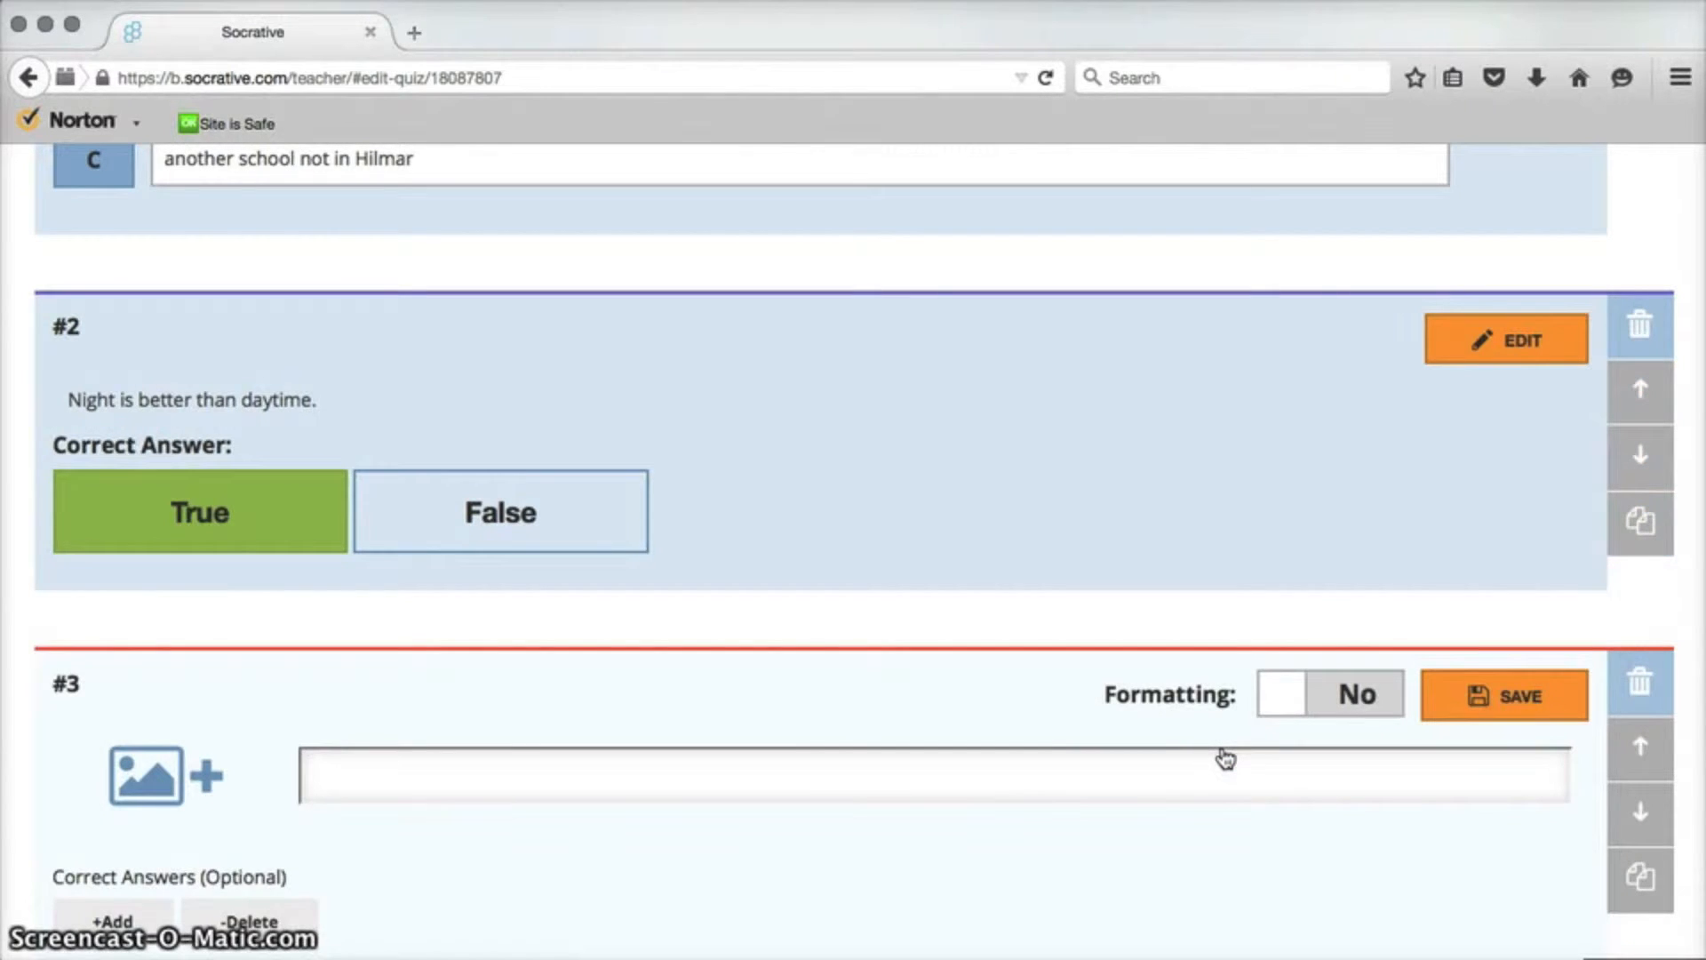
{"action": "scroll", "coordinate": [1224, 756], "scroll_direction": "down", "scroll_amount": 3}
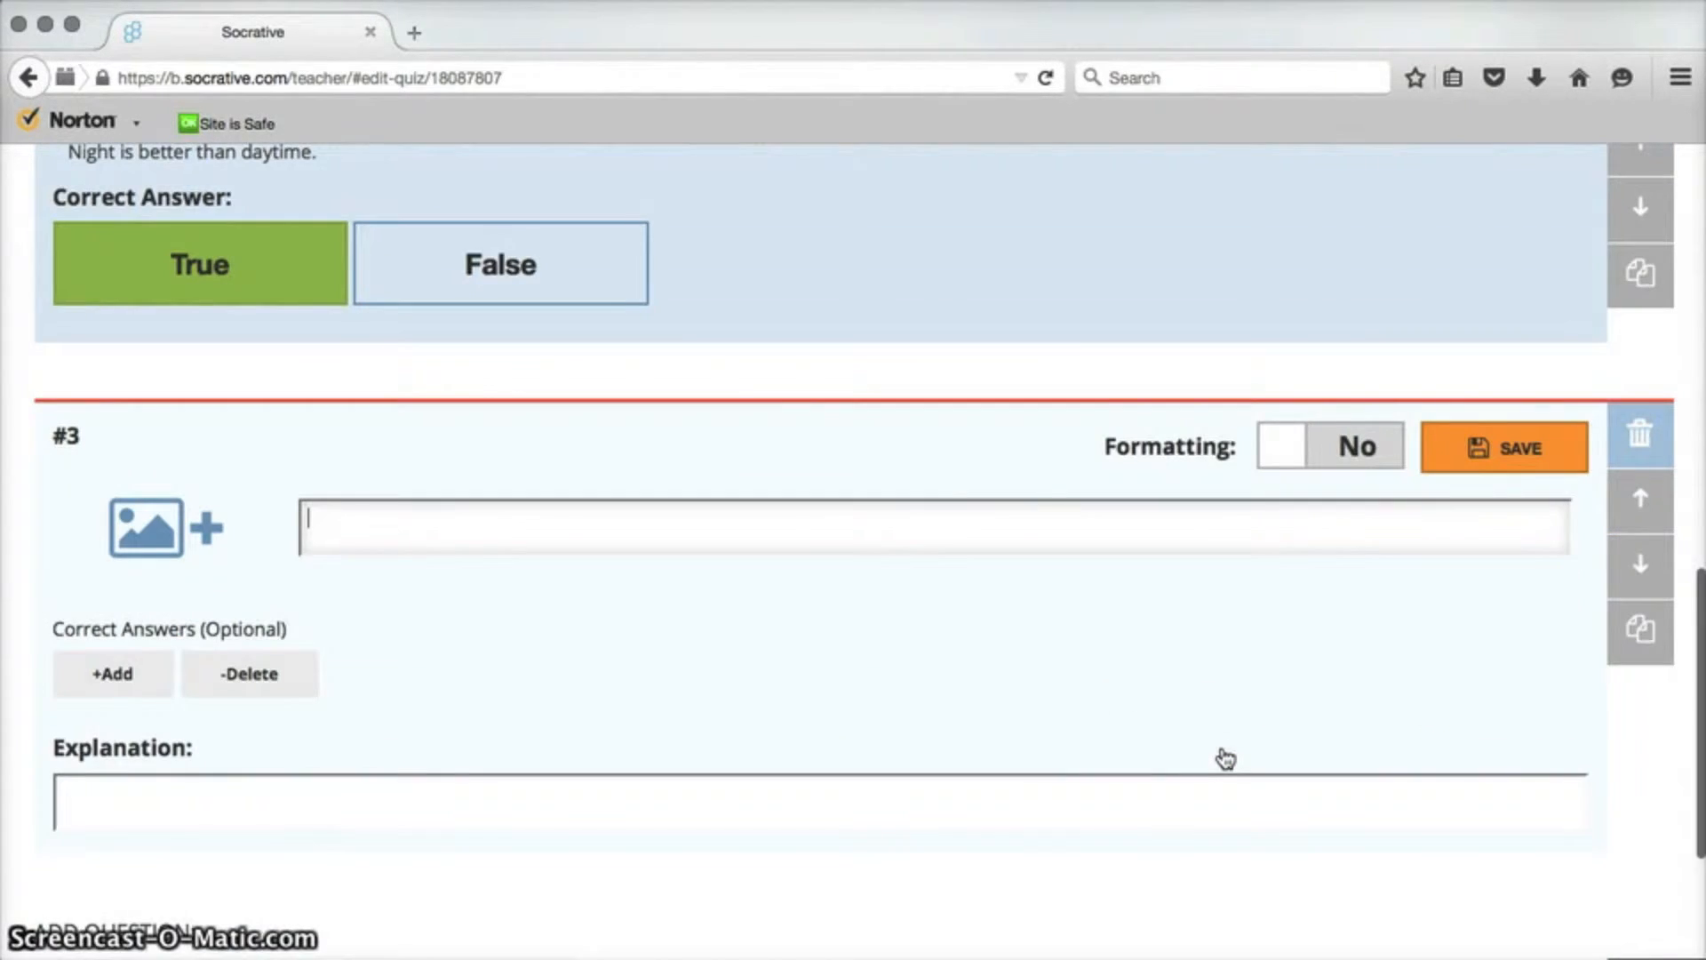
{"action": "type", "text": "What do yo"}
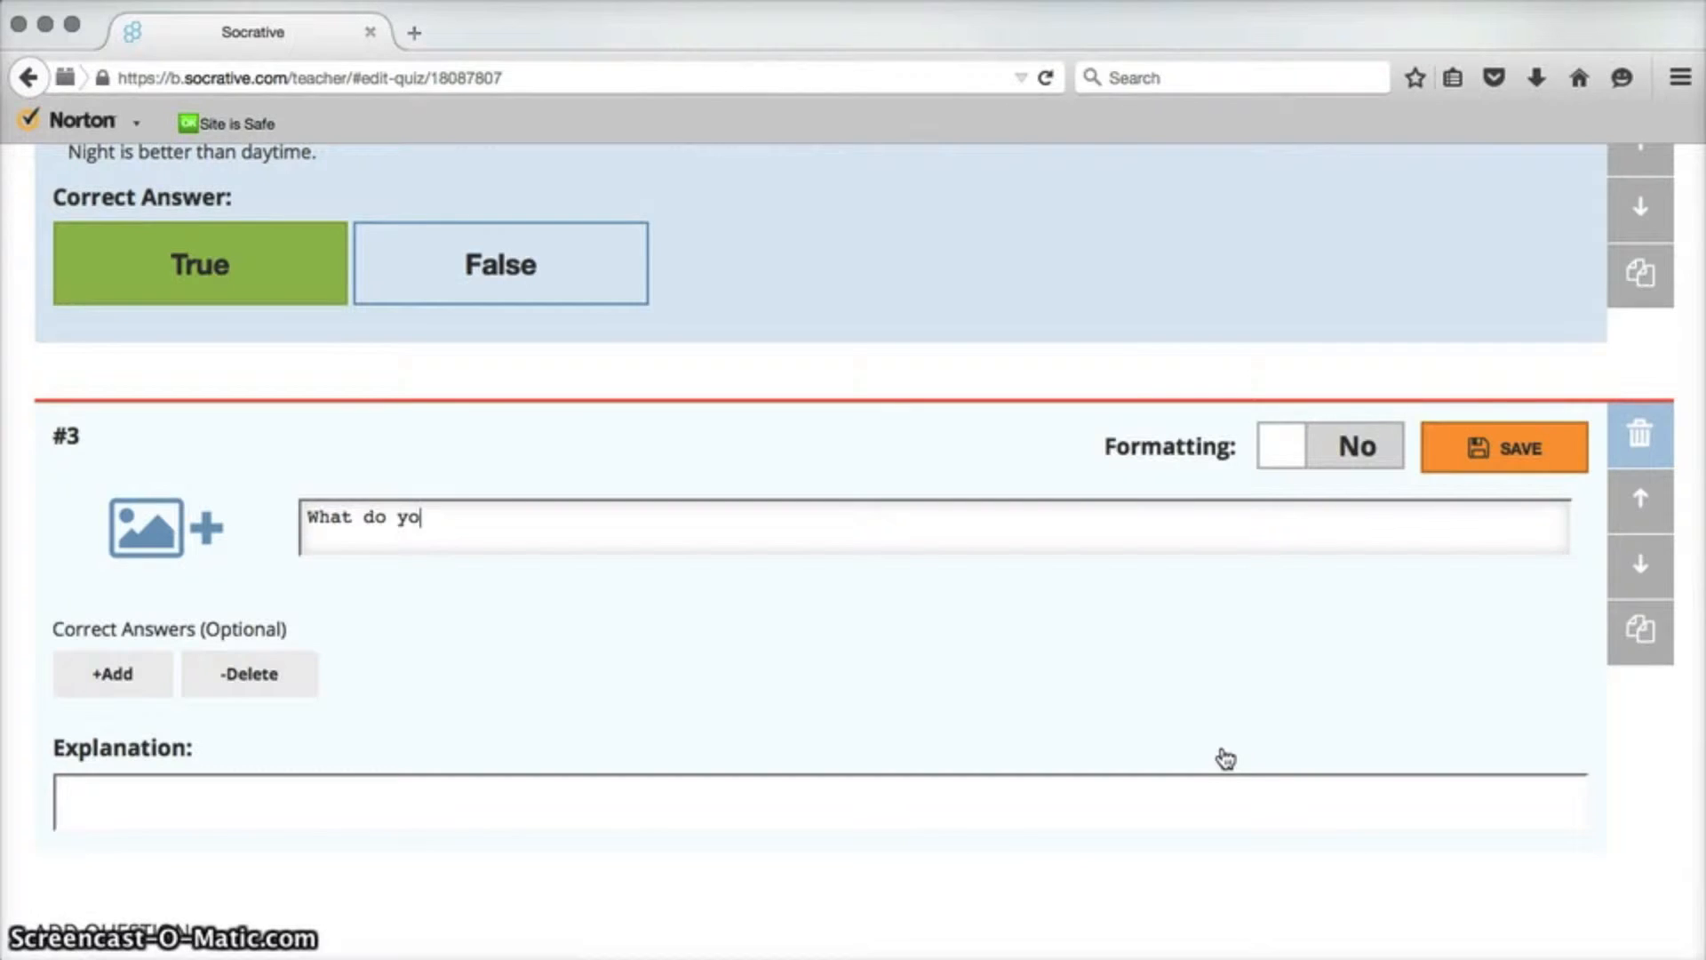
{"action": "type", "text": "u like most about this class?"}
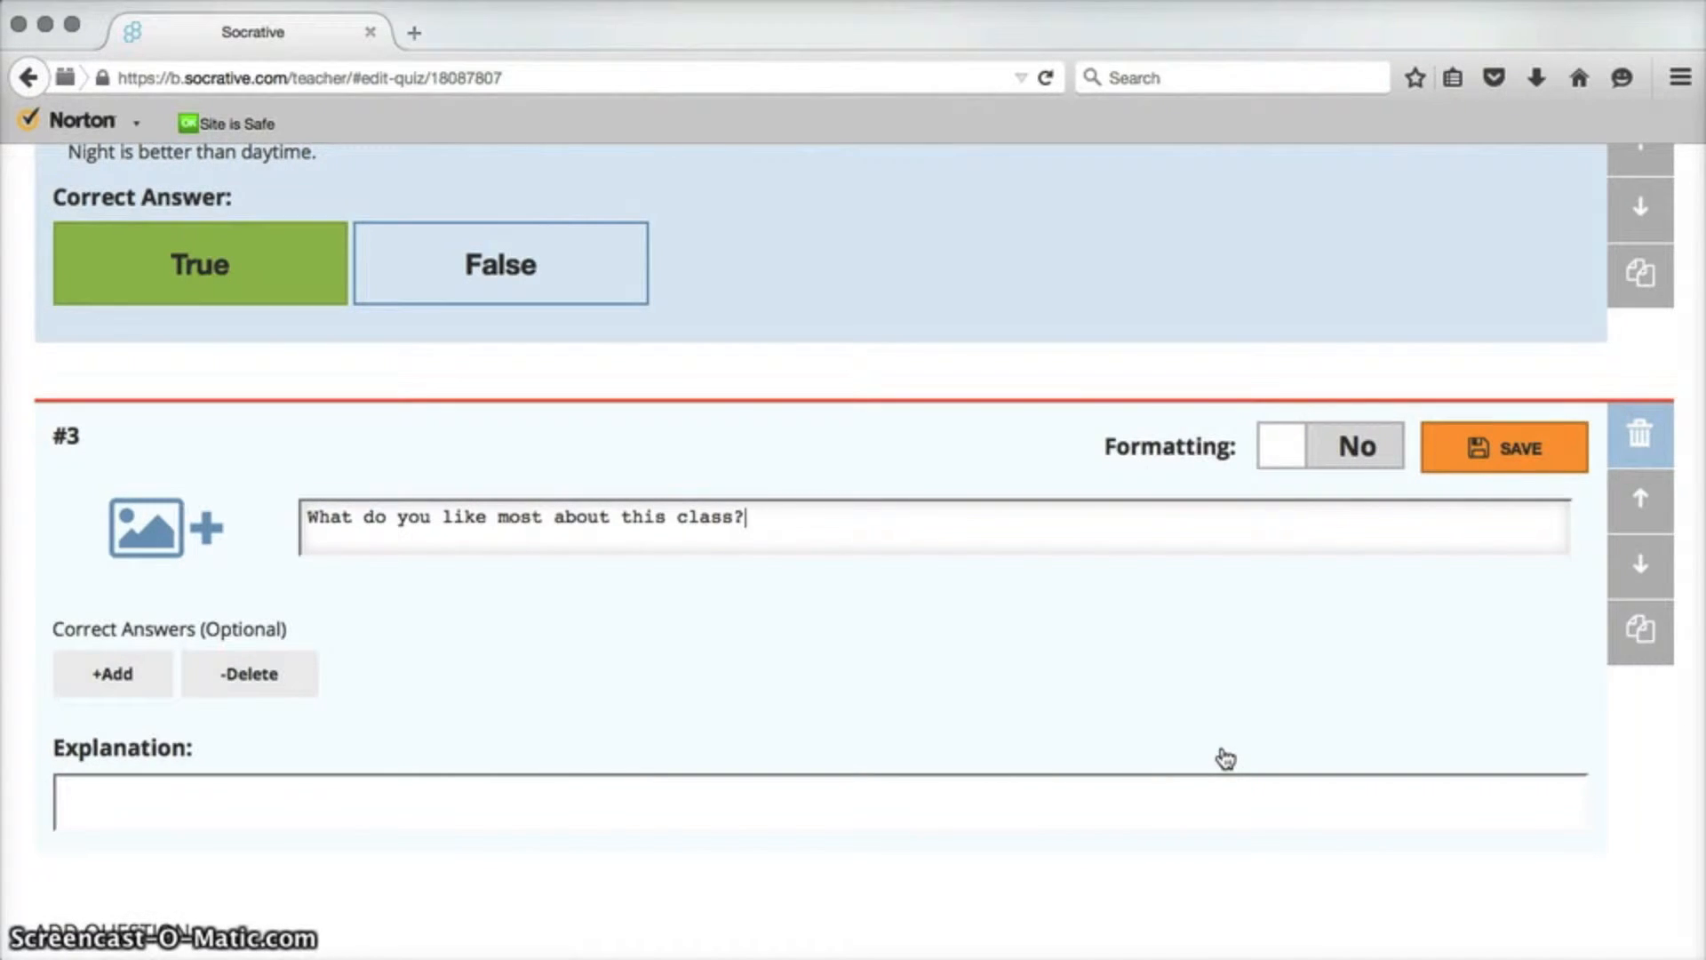
{"action": "left_click", "coordinate": [161, 530]}
Save and exit the Student Survey quiz.
{"action": "scroll", "coordinate": [628, 759], "scroll_direction": "down", "scroll_amount": 3}
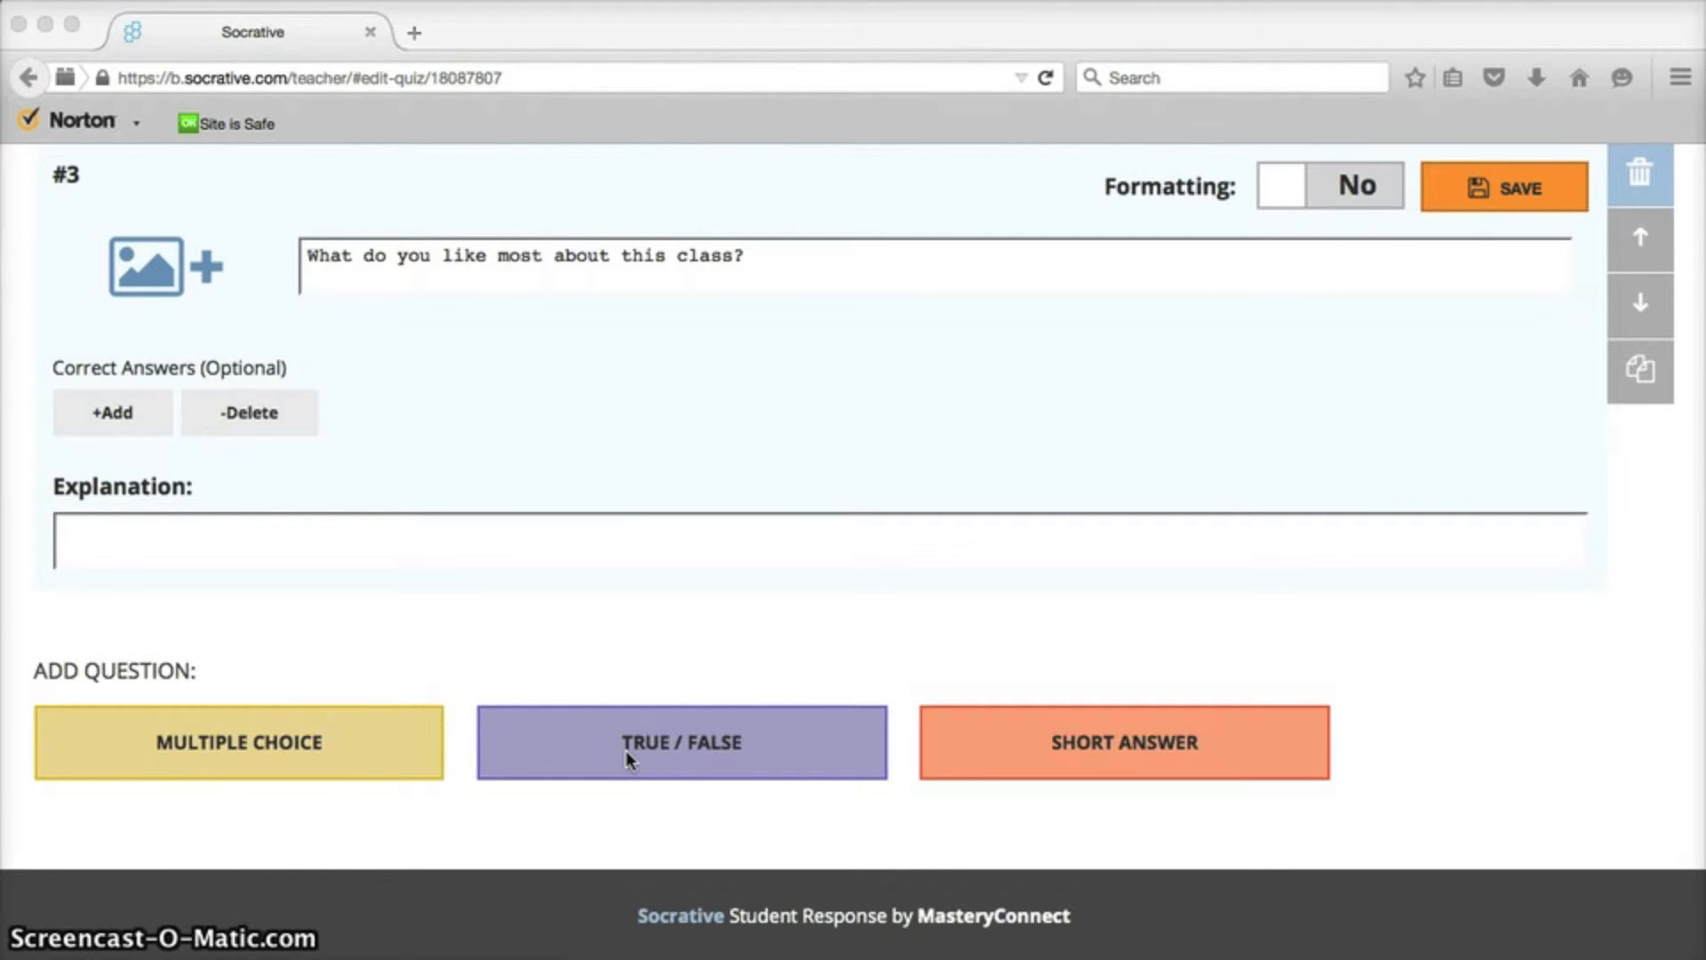
{"action": "scroll", "coordinate": [626, 750], "scroll_direction": "up", "scroll_amount": 10}
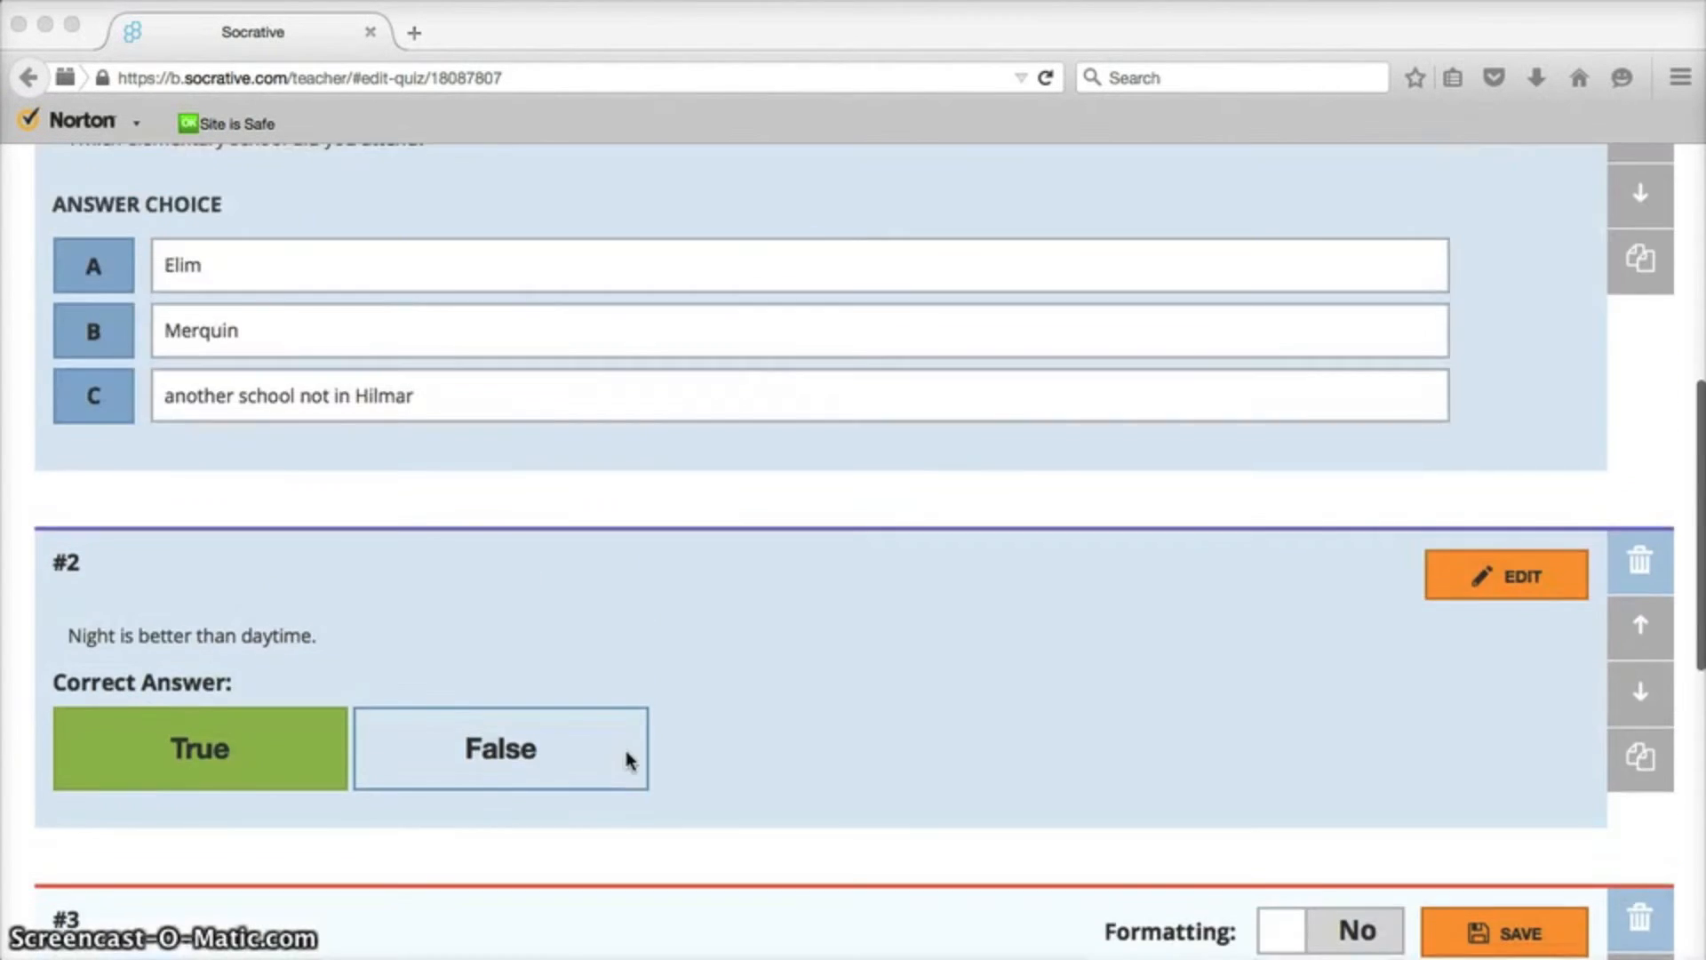
{"action": "scroll", "coordinate": [626, 760], "scroll_direction": "up", "scroll_amount": 8}
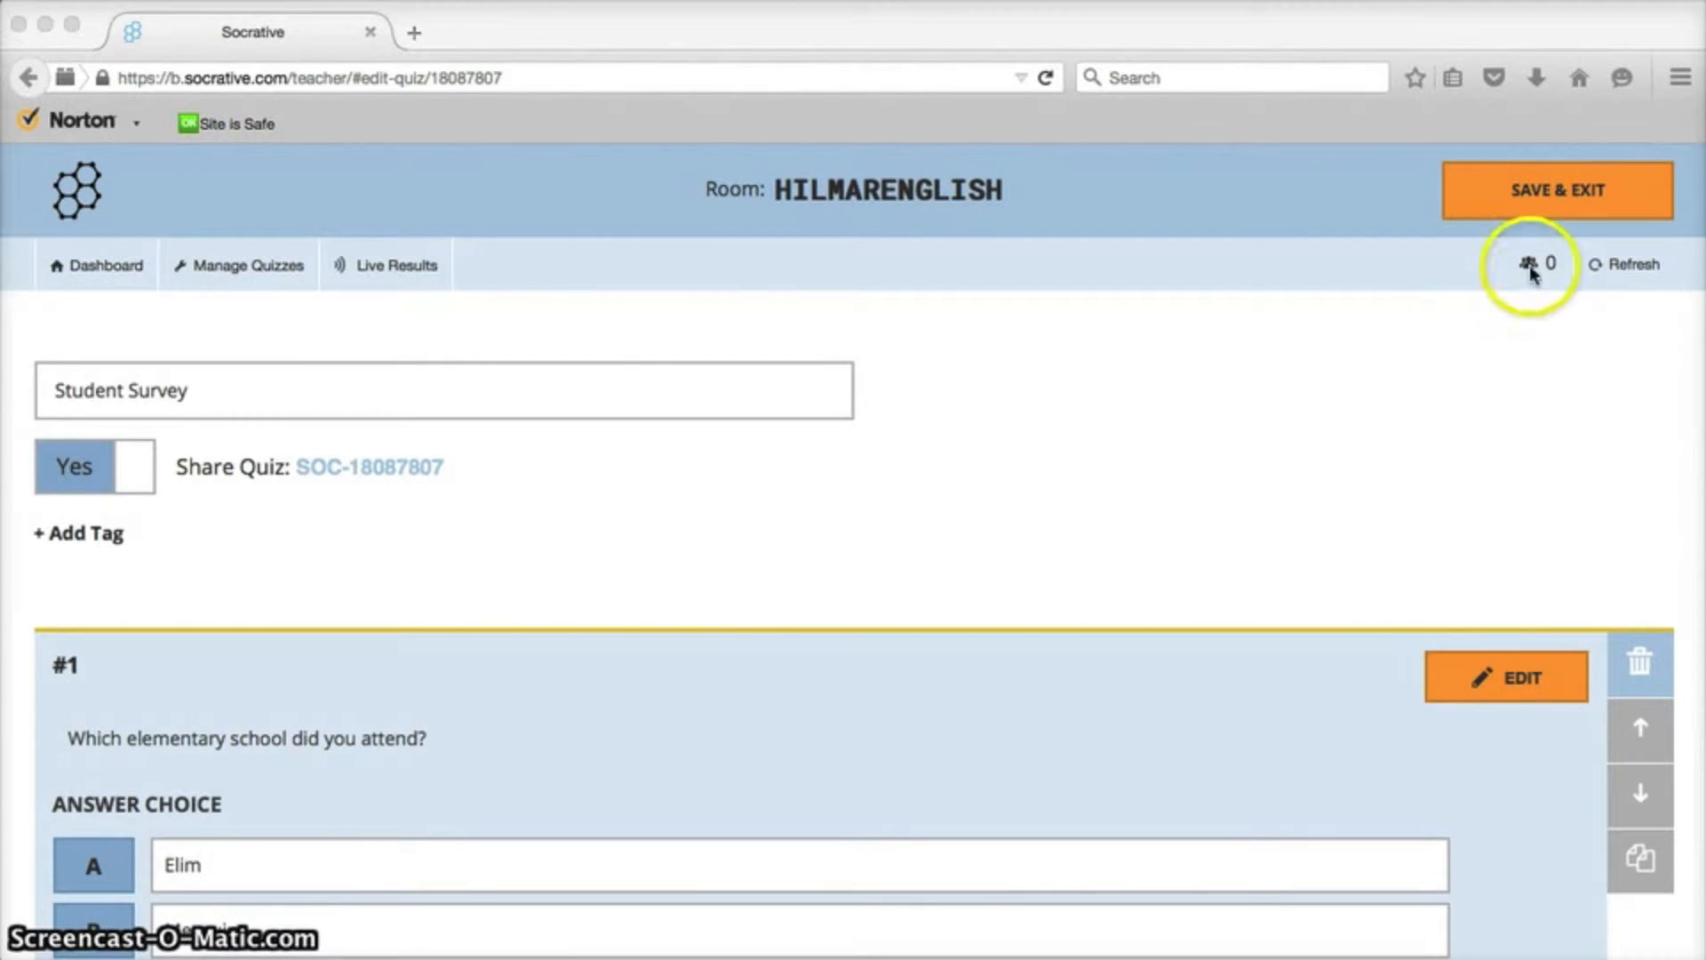
{"action": "left_click", "coordinate": [1549, 192]}
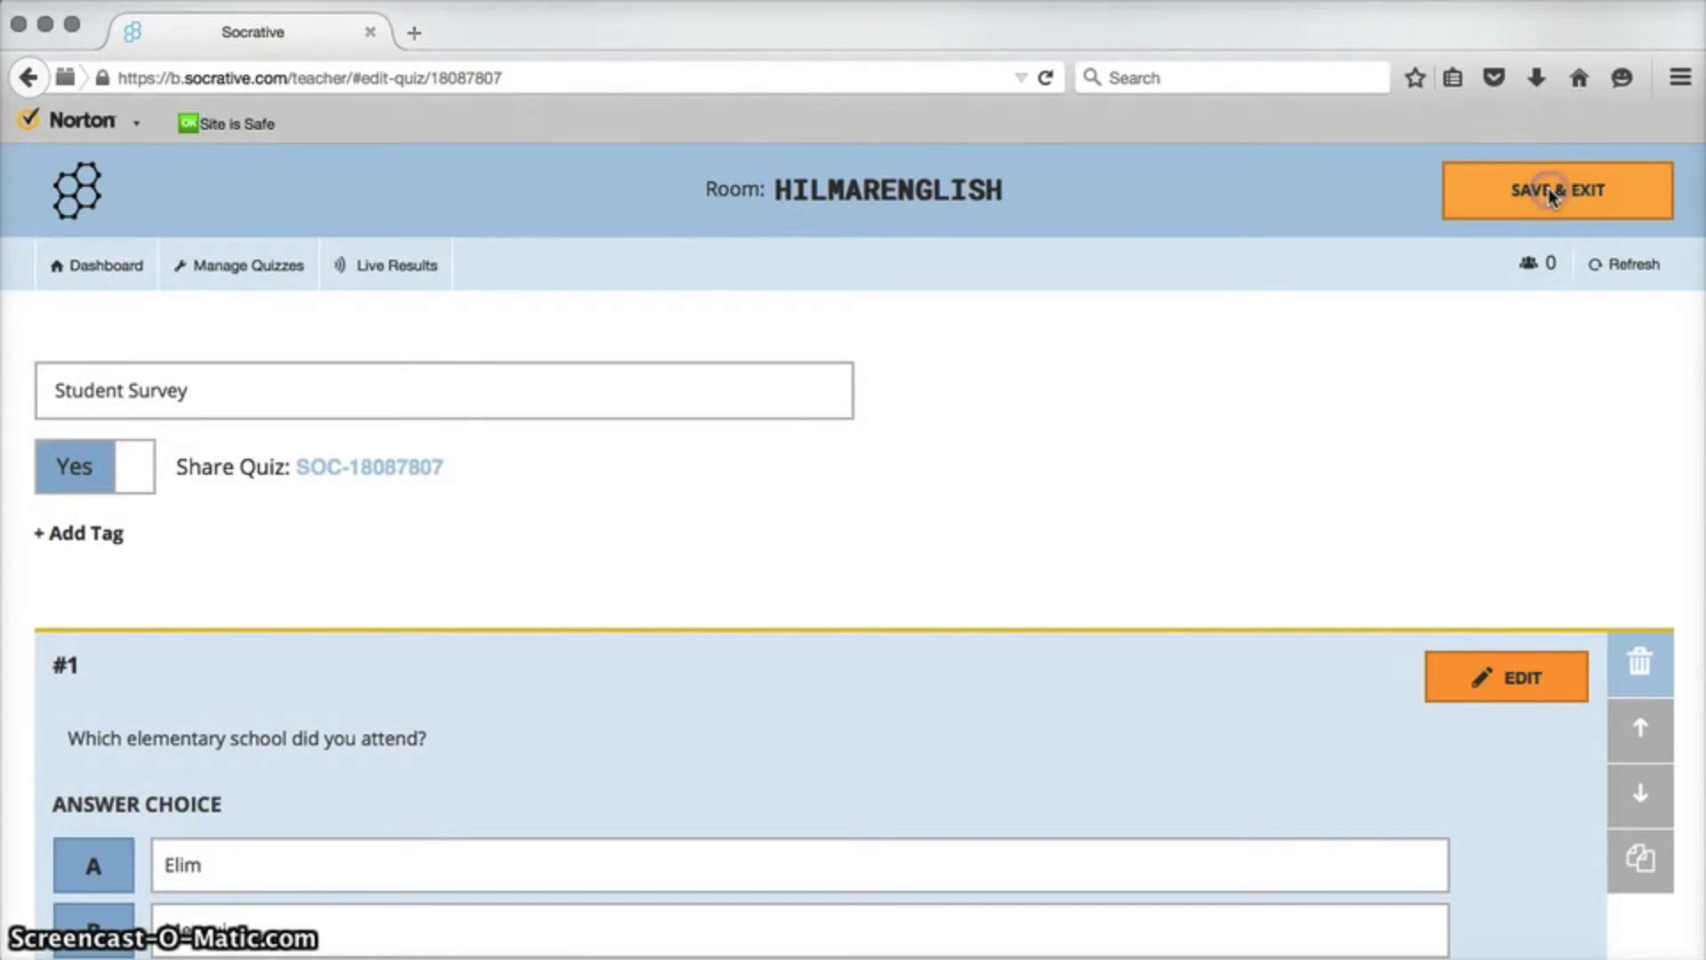
{"action": "left_click", "coordinate": [1549, 192]}
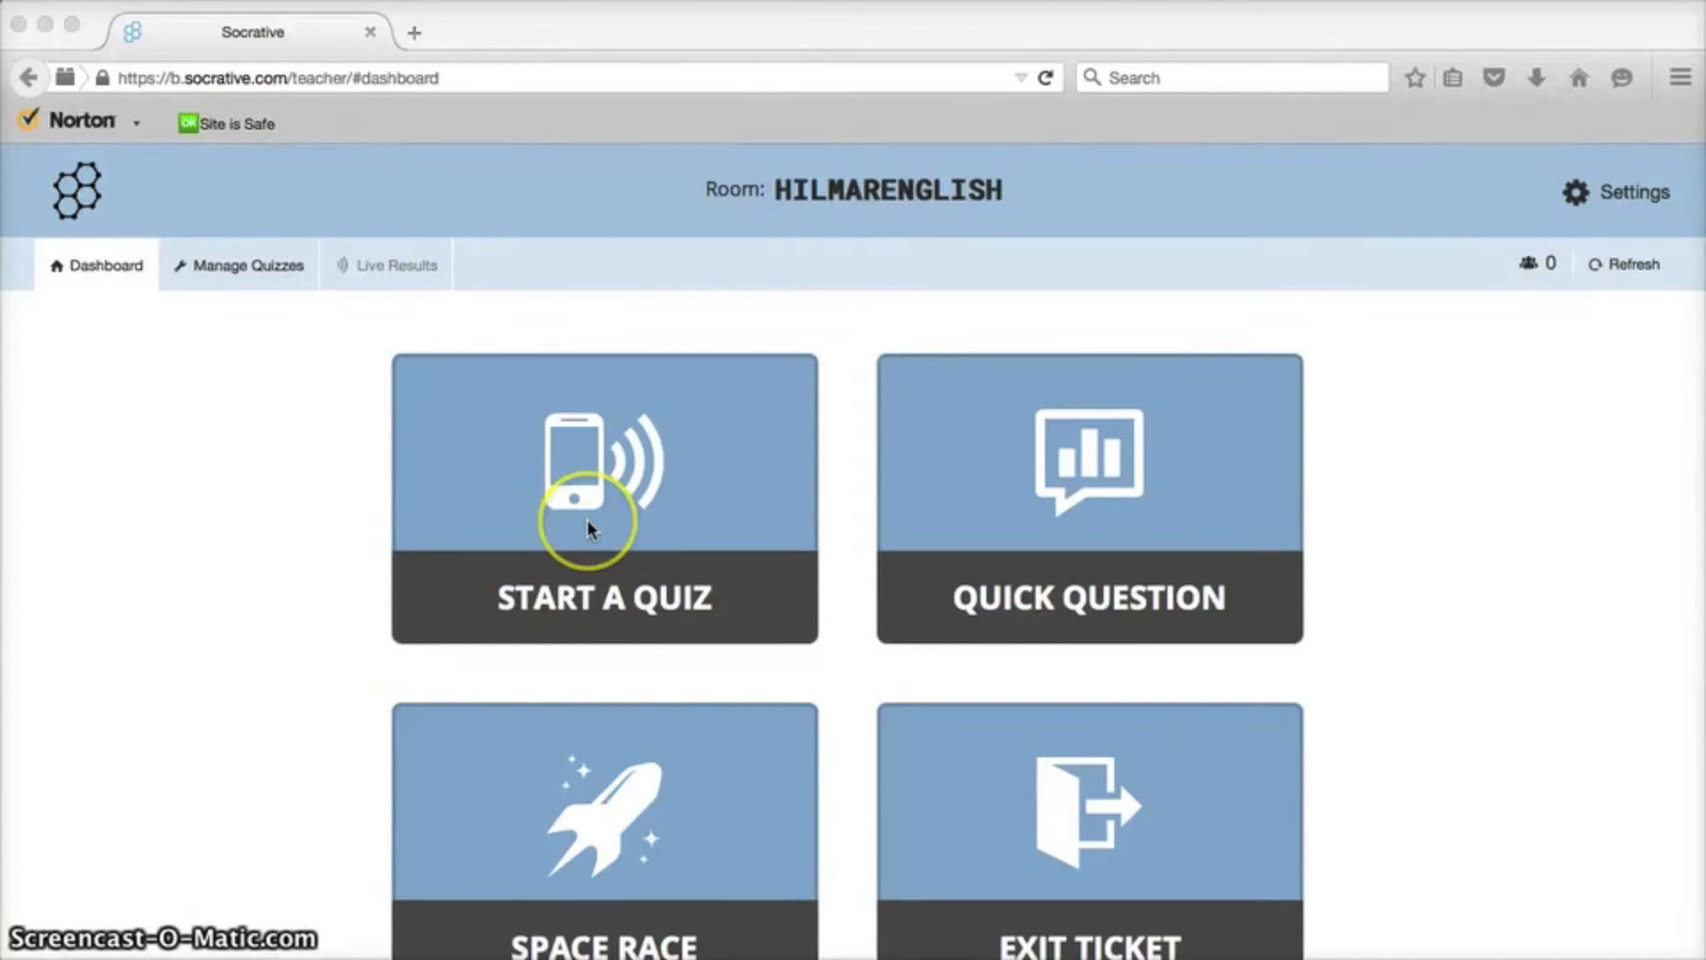
Start a quiz and select the Sample Socrative Quiz.
{"action": "left_click", "coordinate": [588, 524]}
{"action": "left_click", "coordinate": [589, 526]}
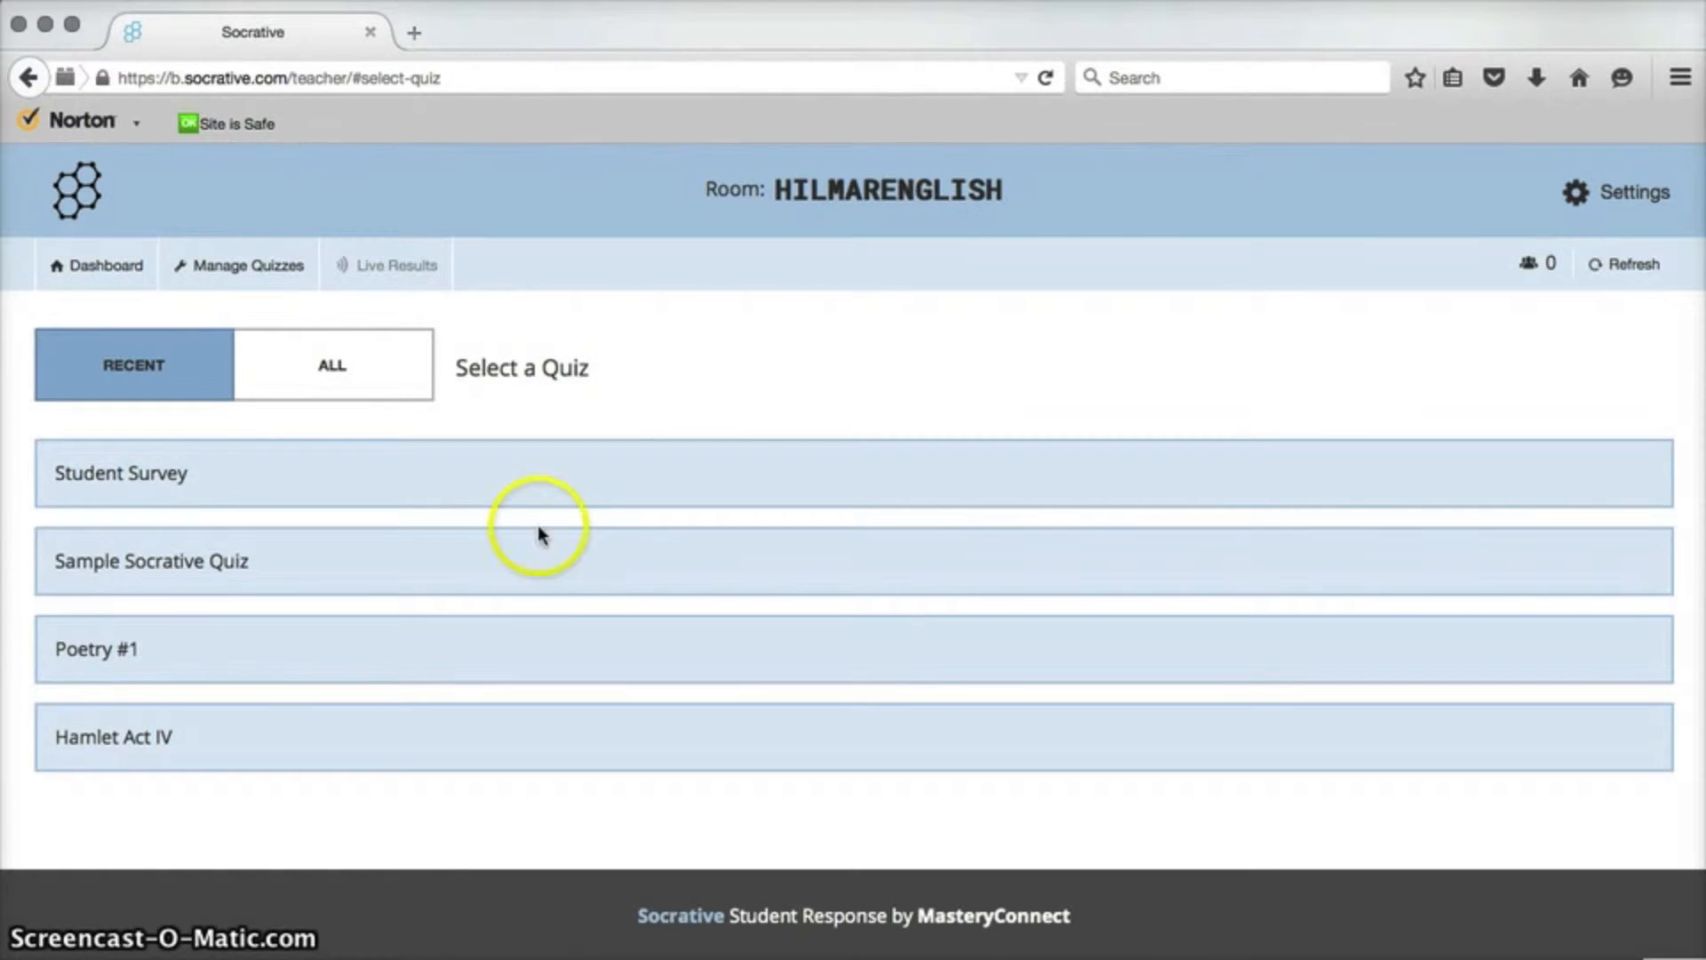
{"action": "left_click", "coordinate": [165, 564]}
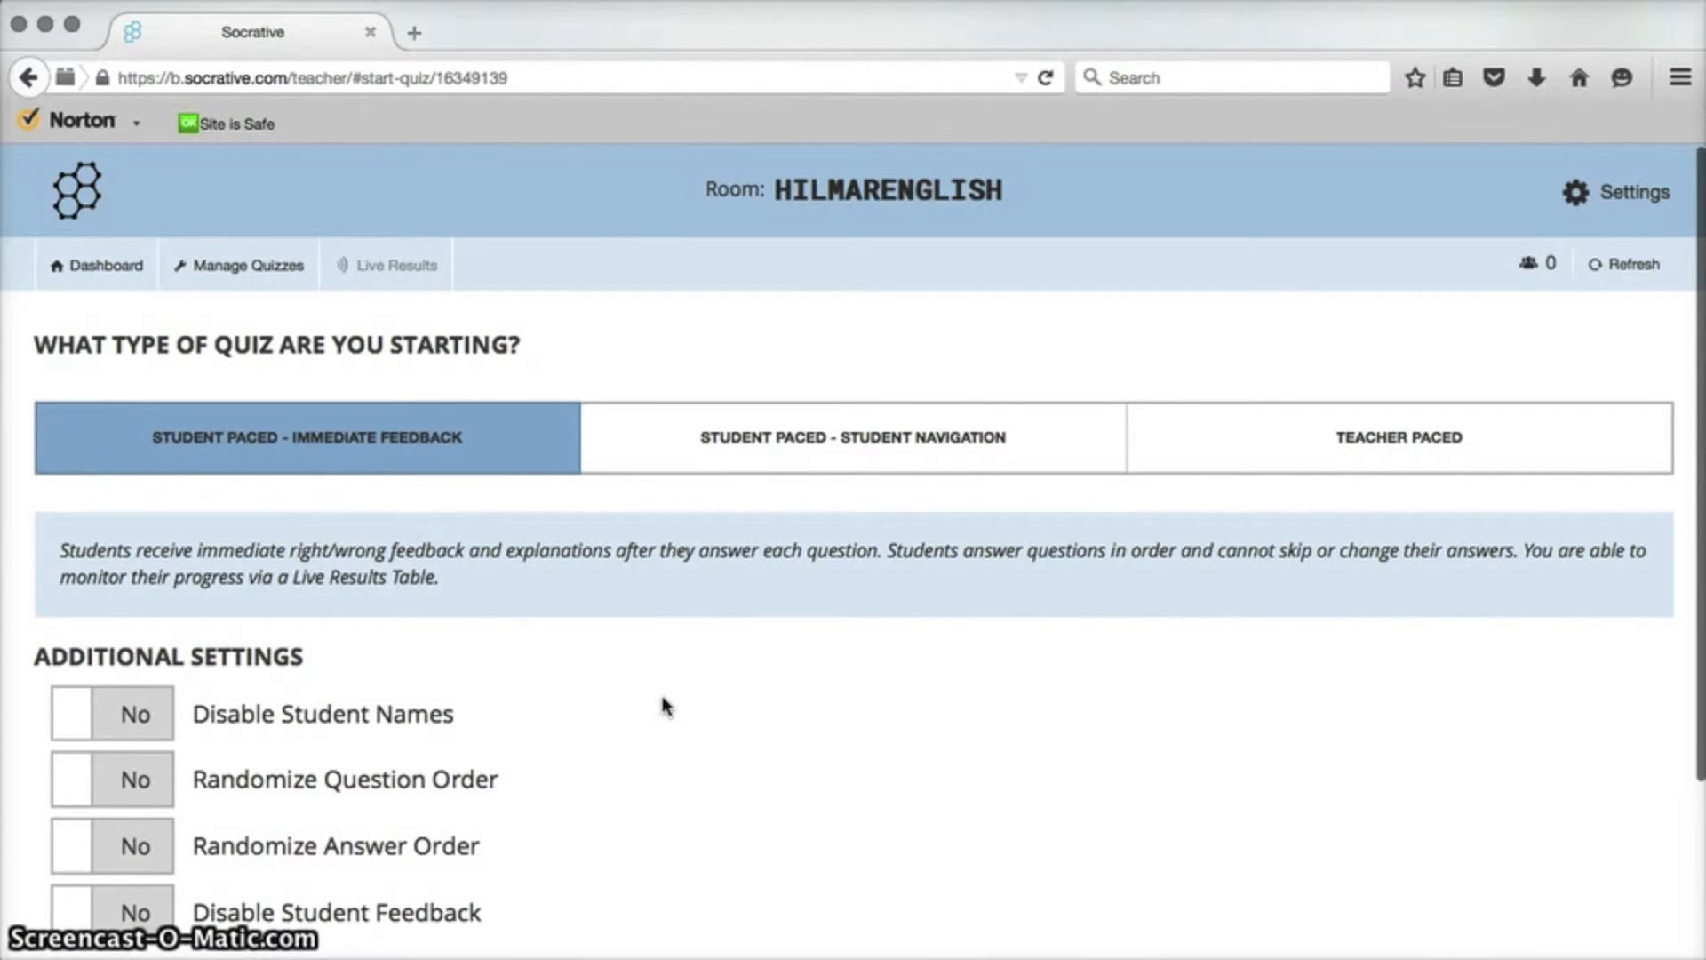
Compare the three quiz type options and their additional settings.
{"action": "left_click", "coordinate": [464, 423]}
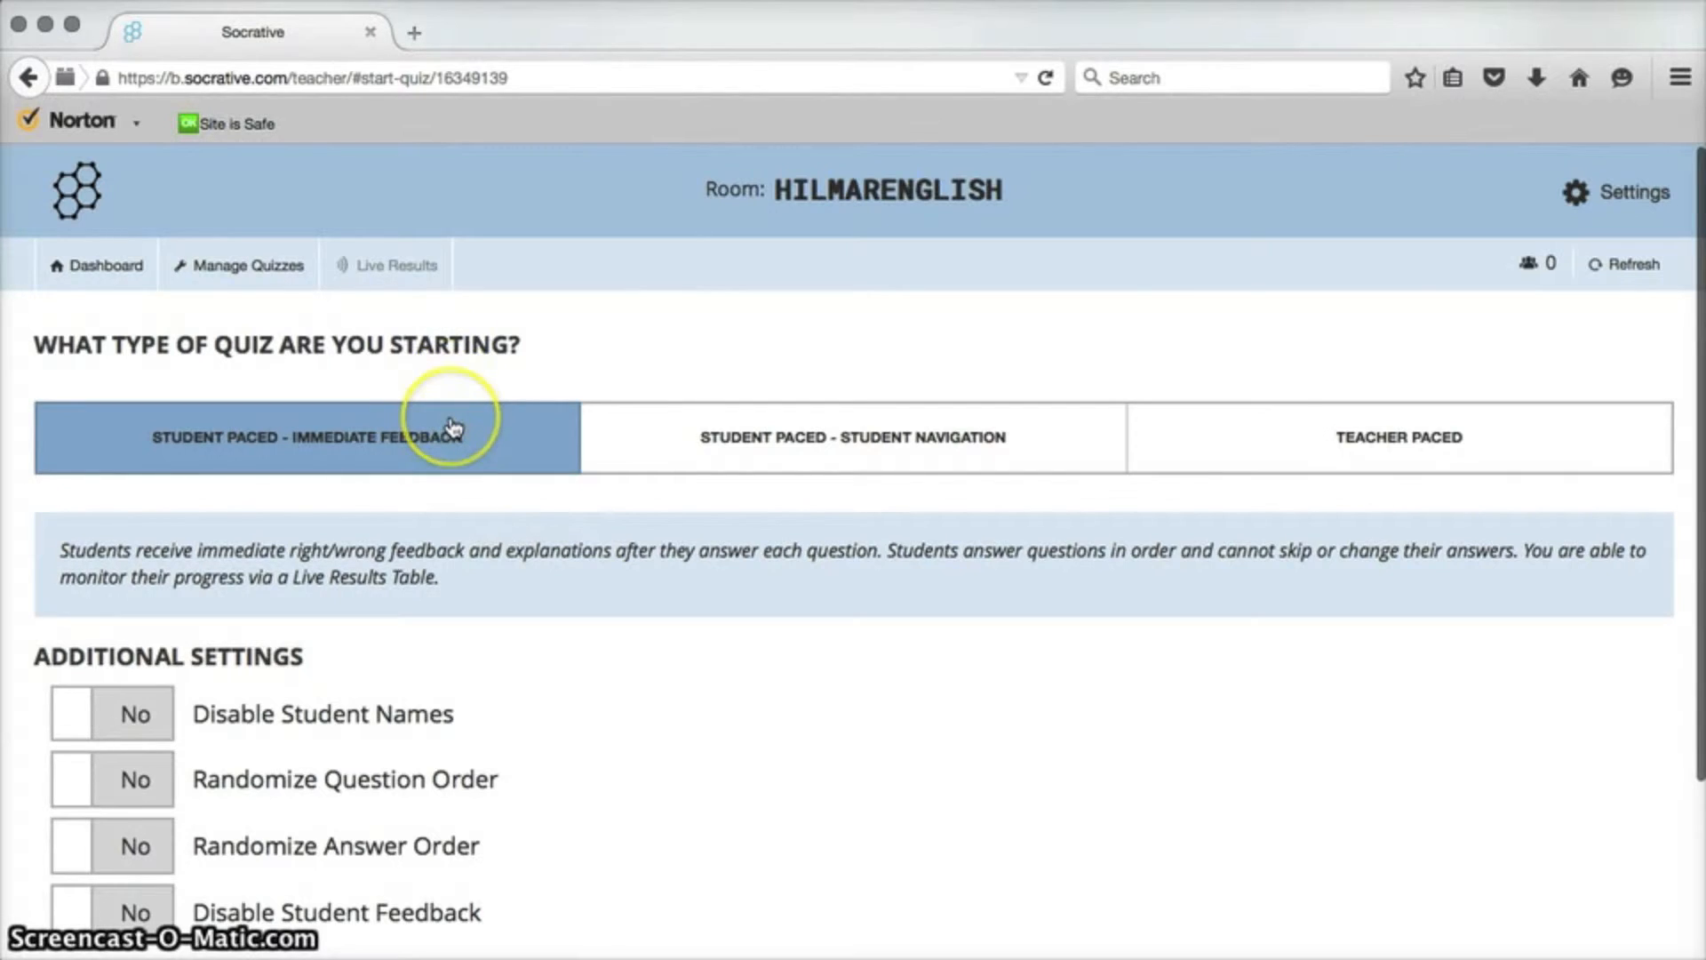
{"action": "left_click", "coordinate": [701, 444]}
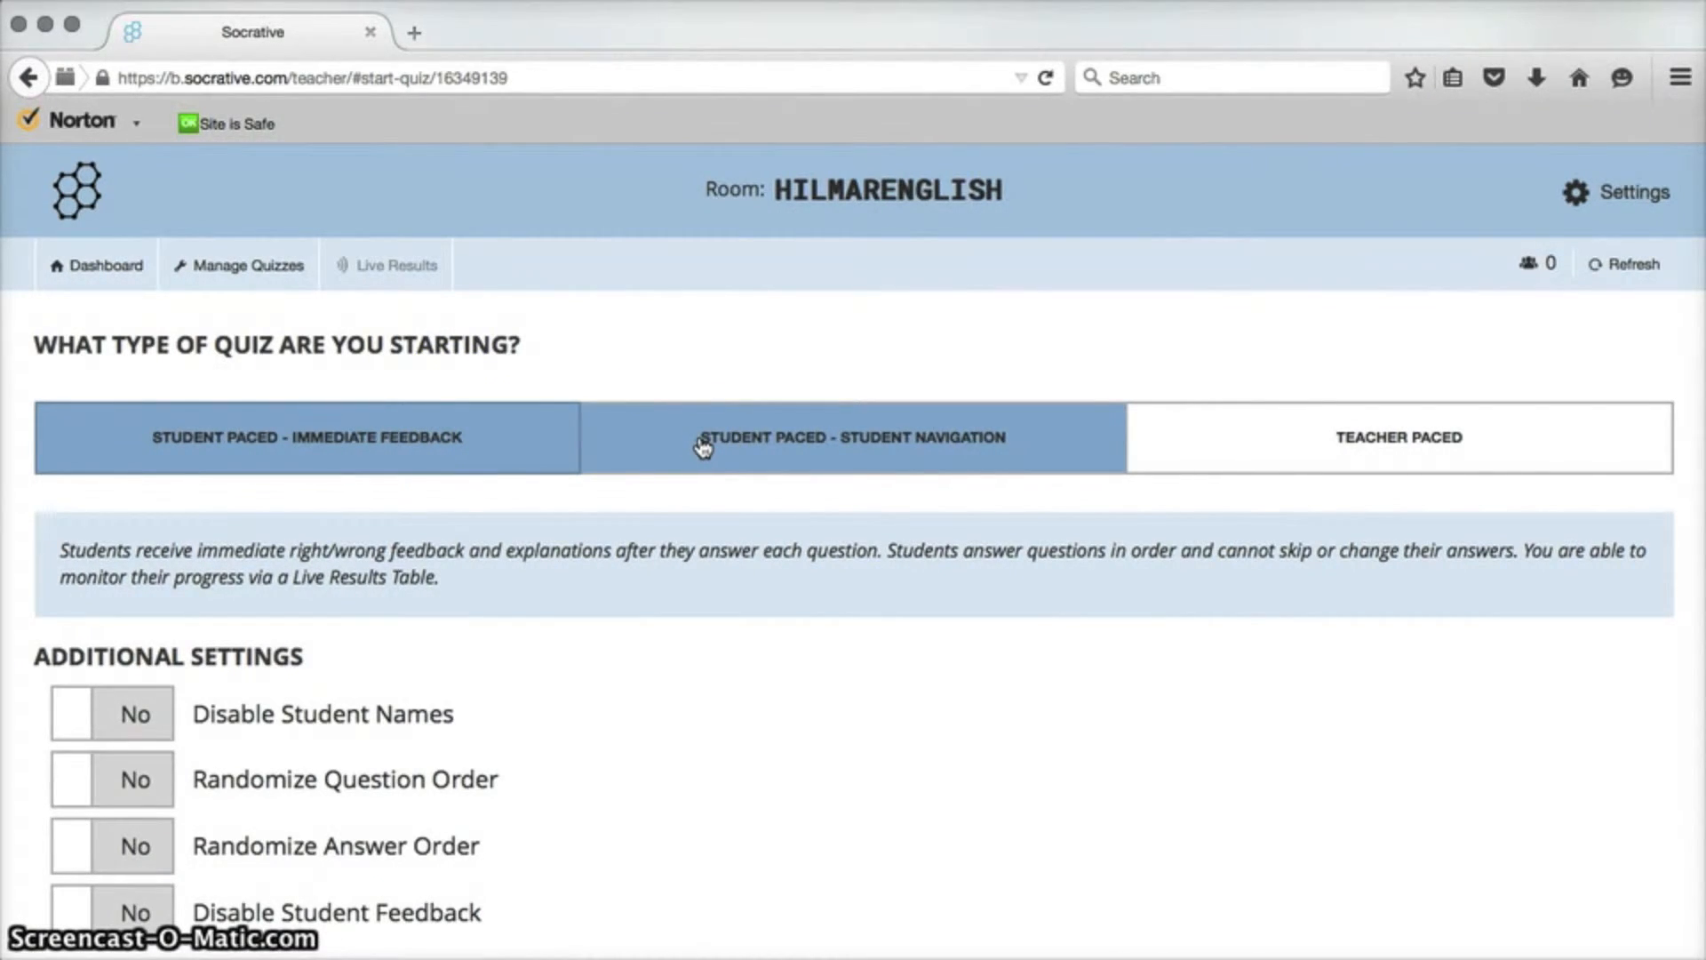
{"action": "left_click", "coordinate": [703, 447]}
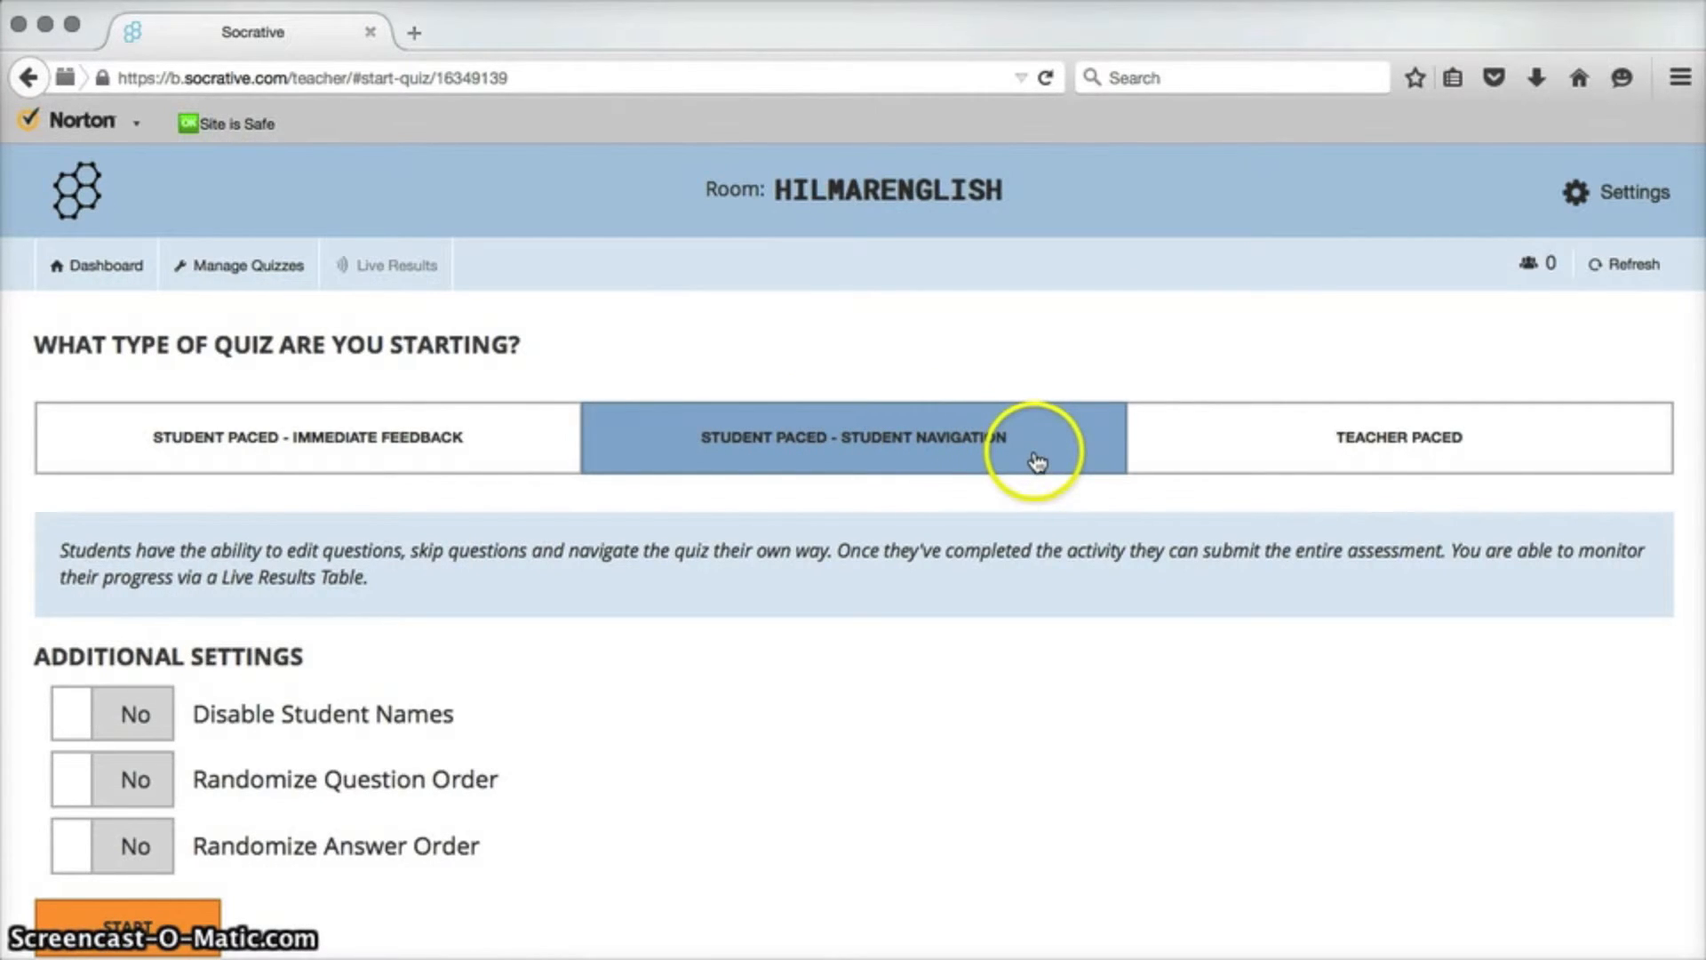
{"action": "left_click", "coordinate": [1251, 450]}
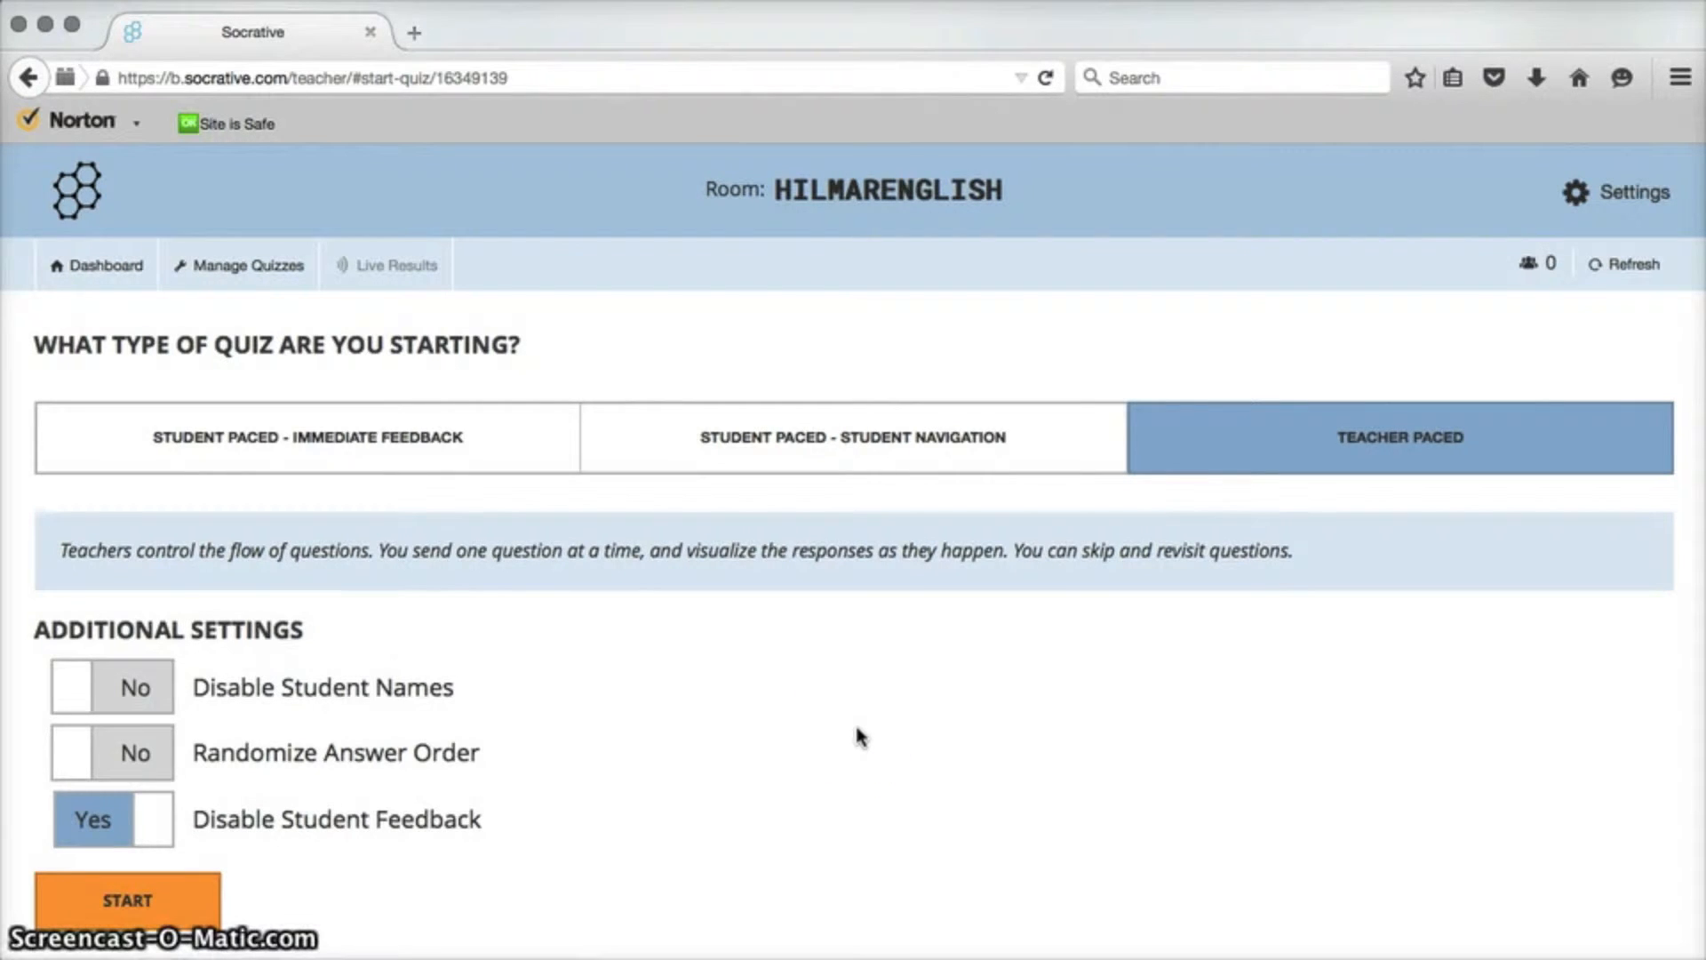
{"action": "scroll", "coordinate": [858, 735], "scroll_direction": "down", "scroll_amount": 3}
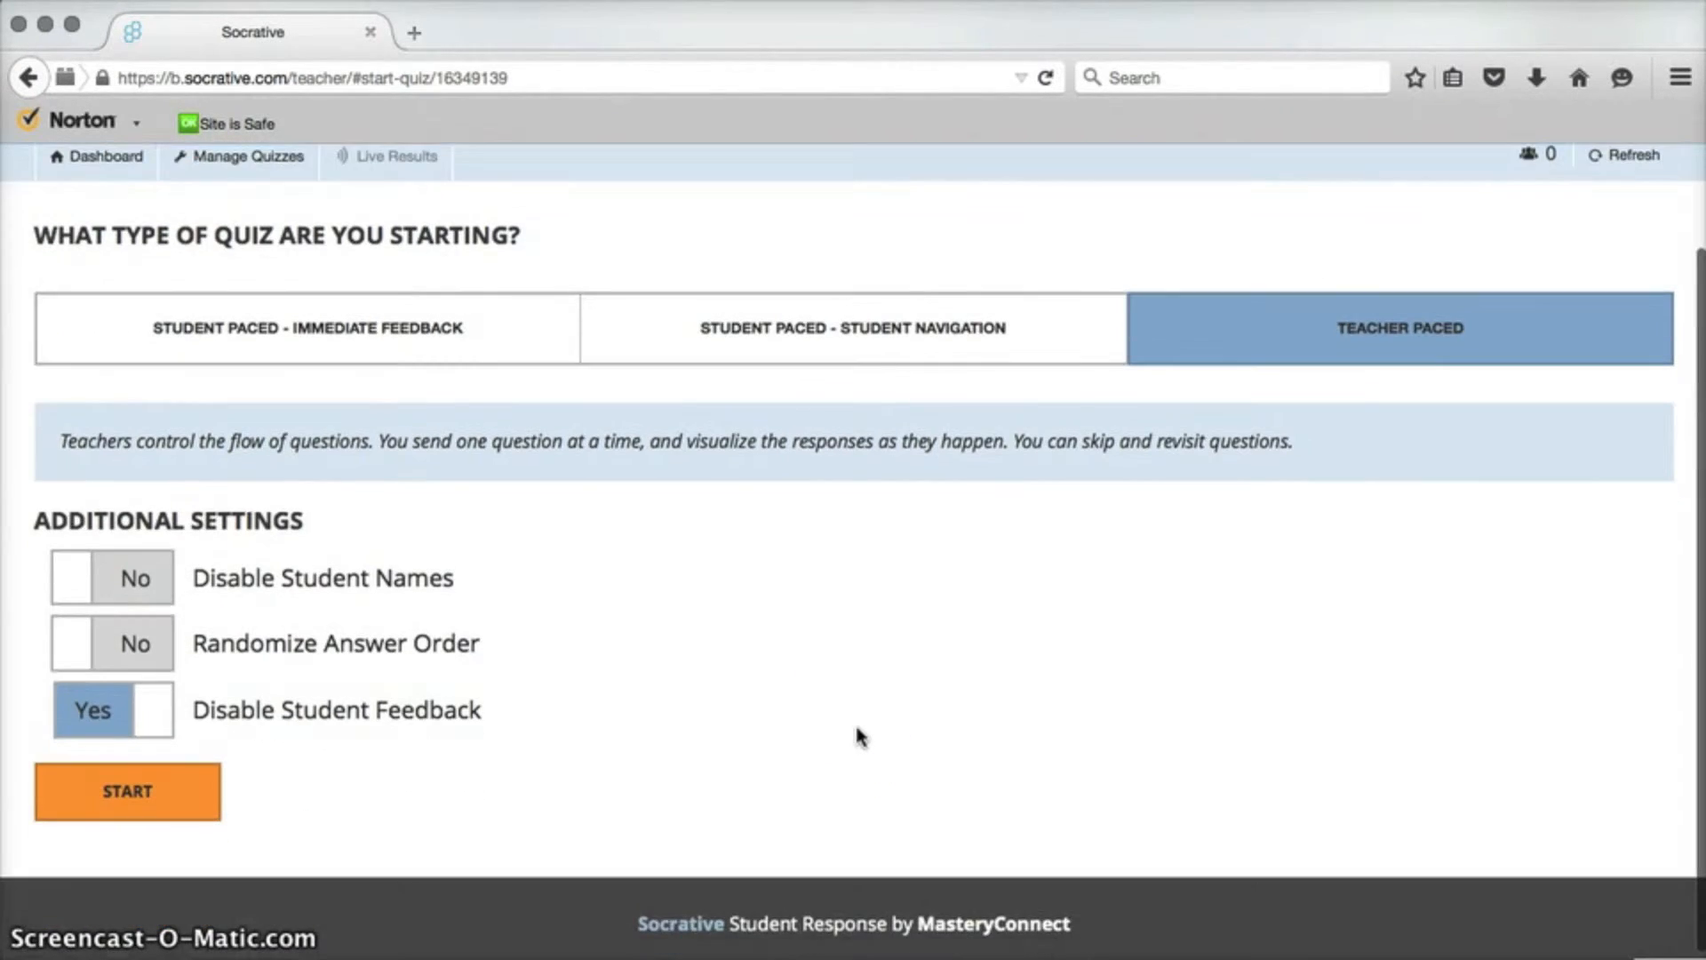
{"action": "left_click", "coordinate": [460, 349]}
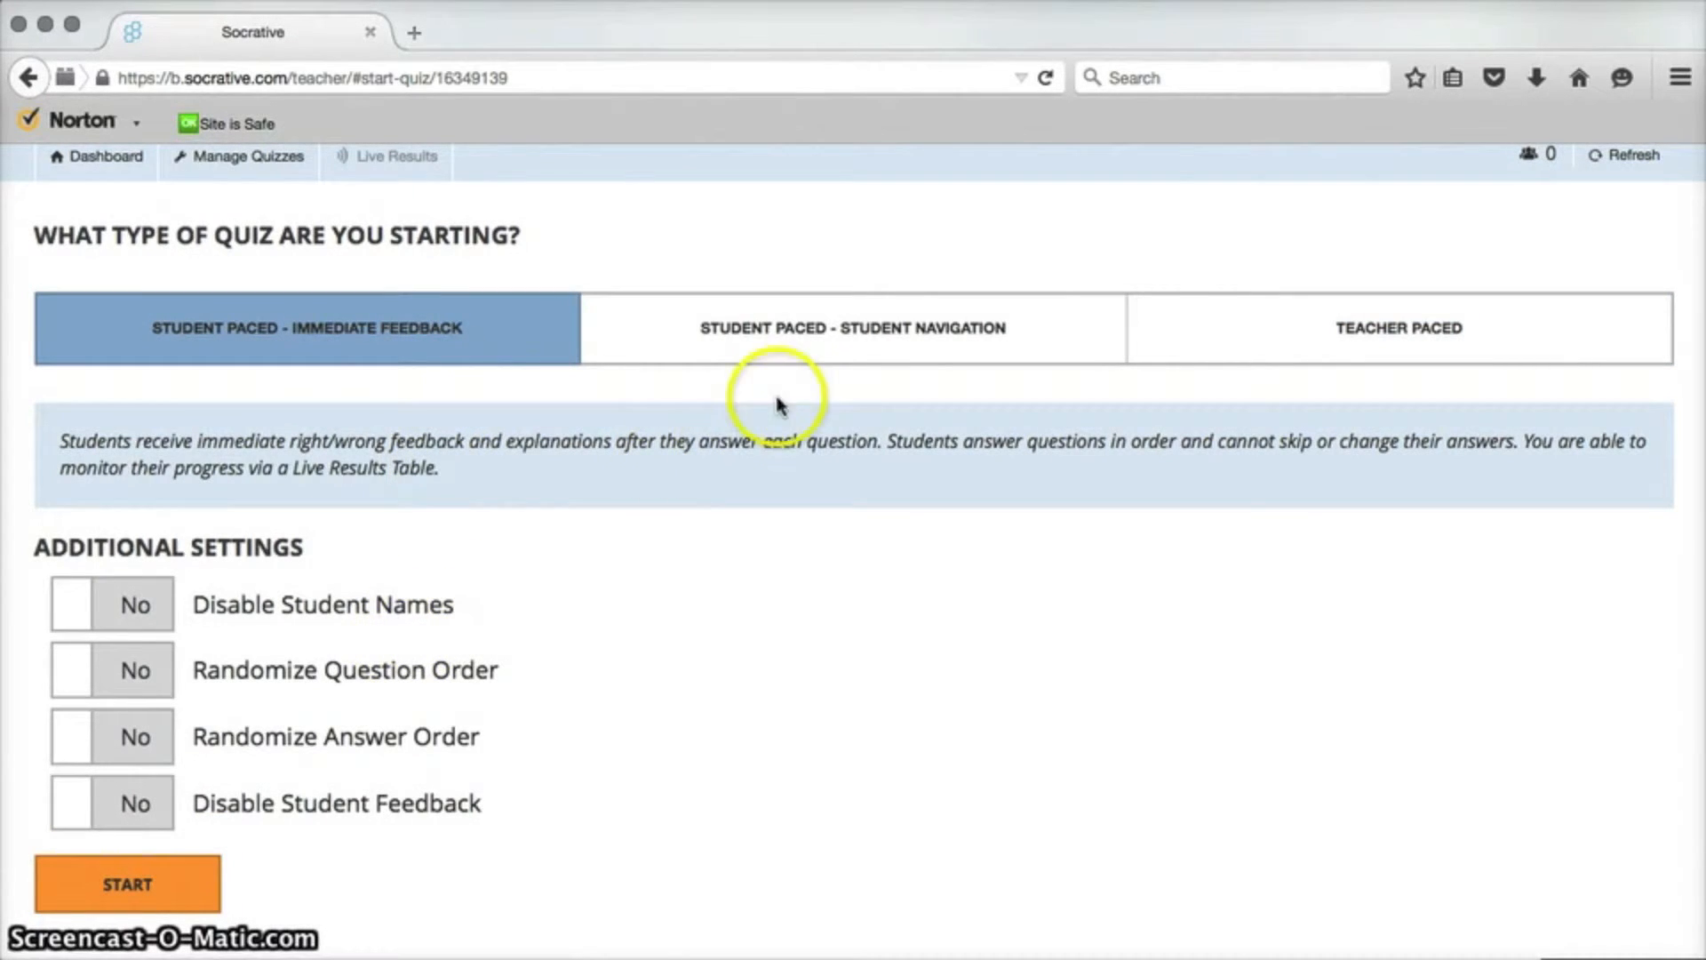
{"action": "left_click", "coordinate": [822, 342]}
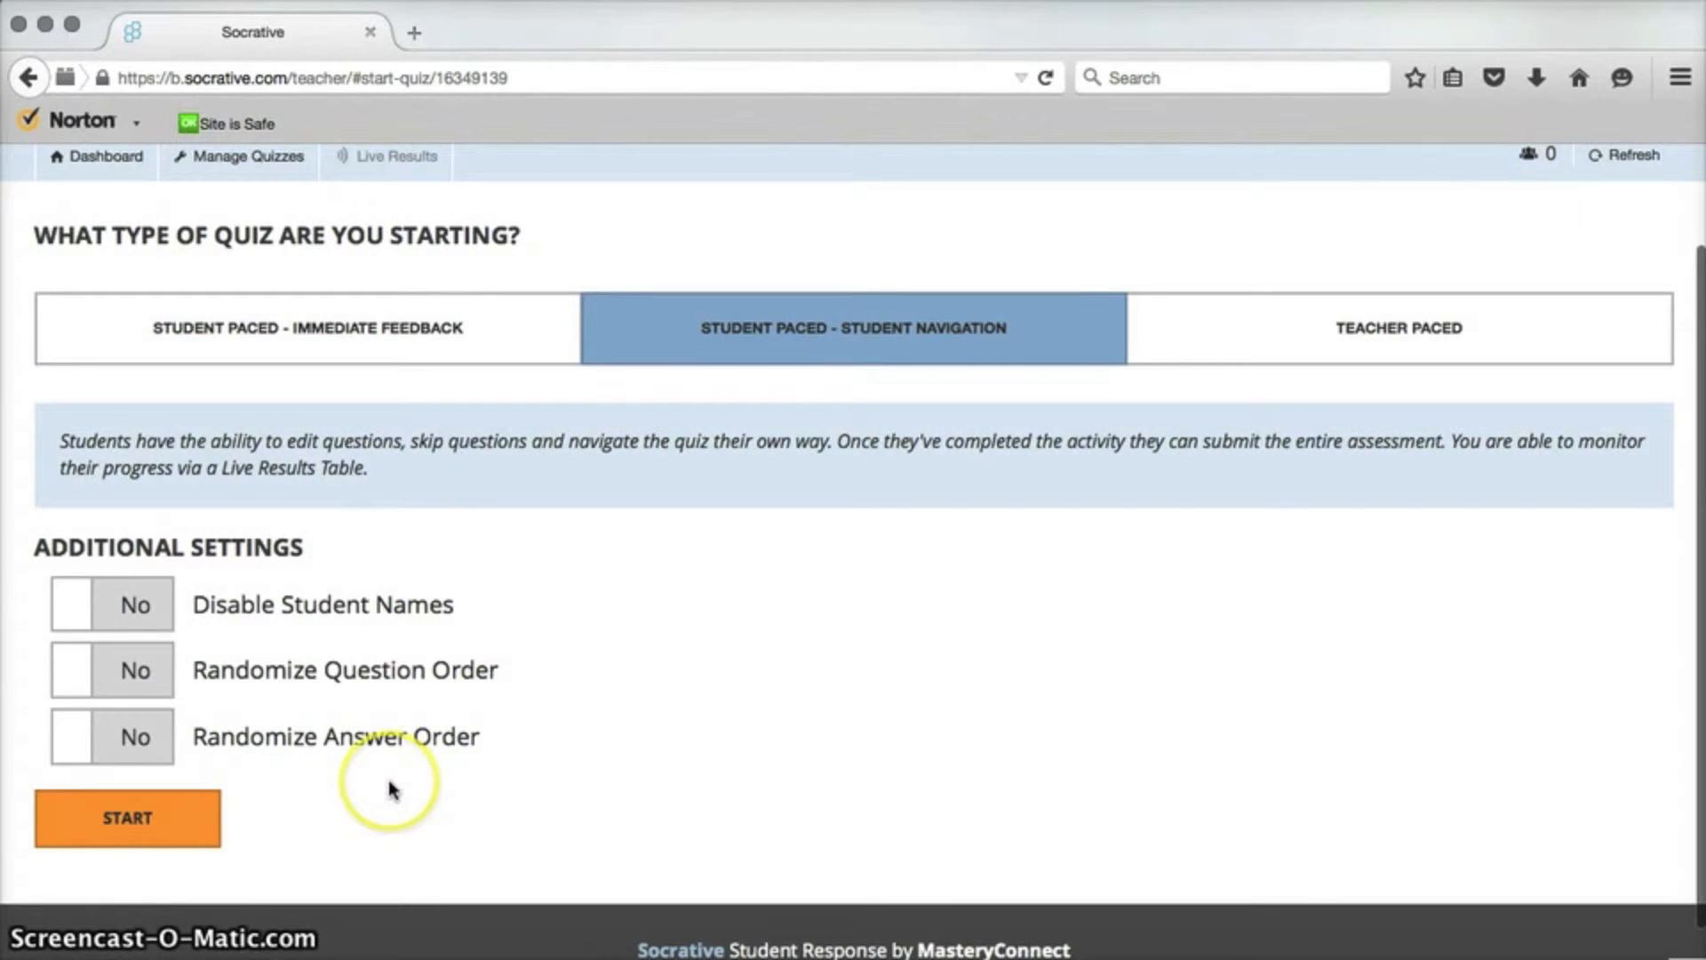
{"action": "left_click", "coordinate": [1214, 348]}
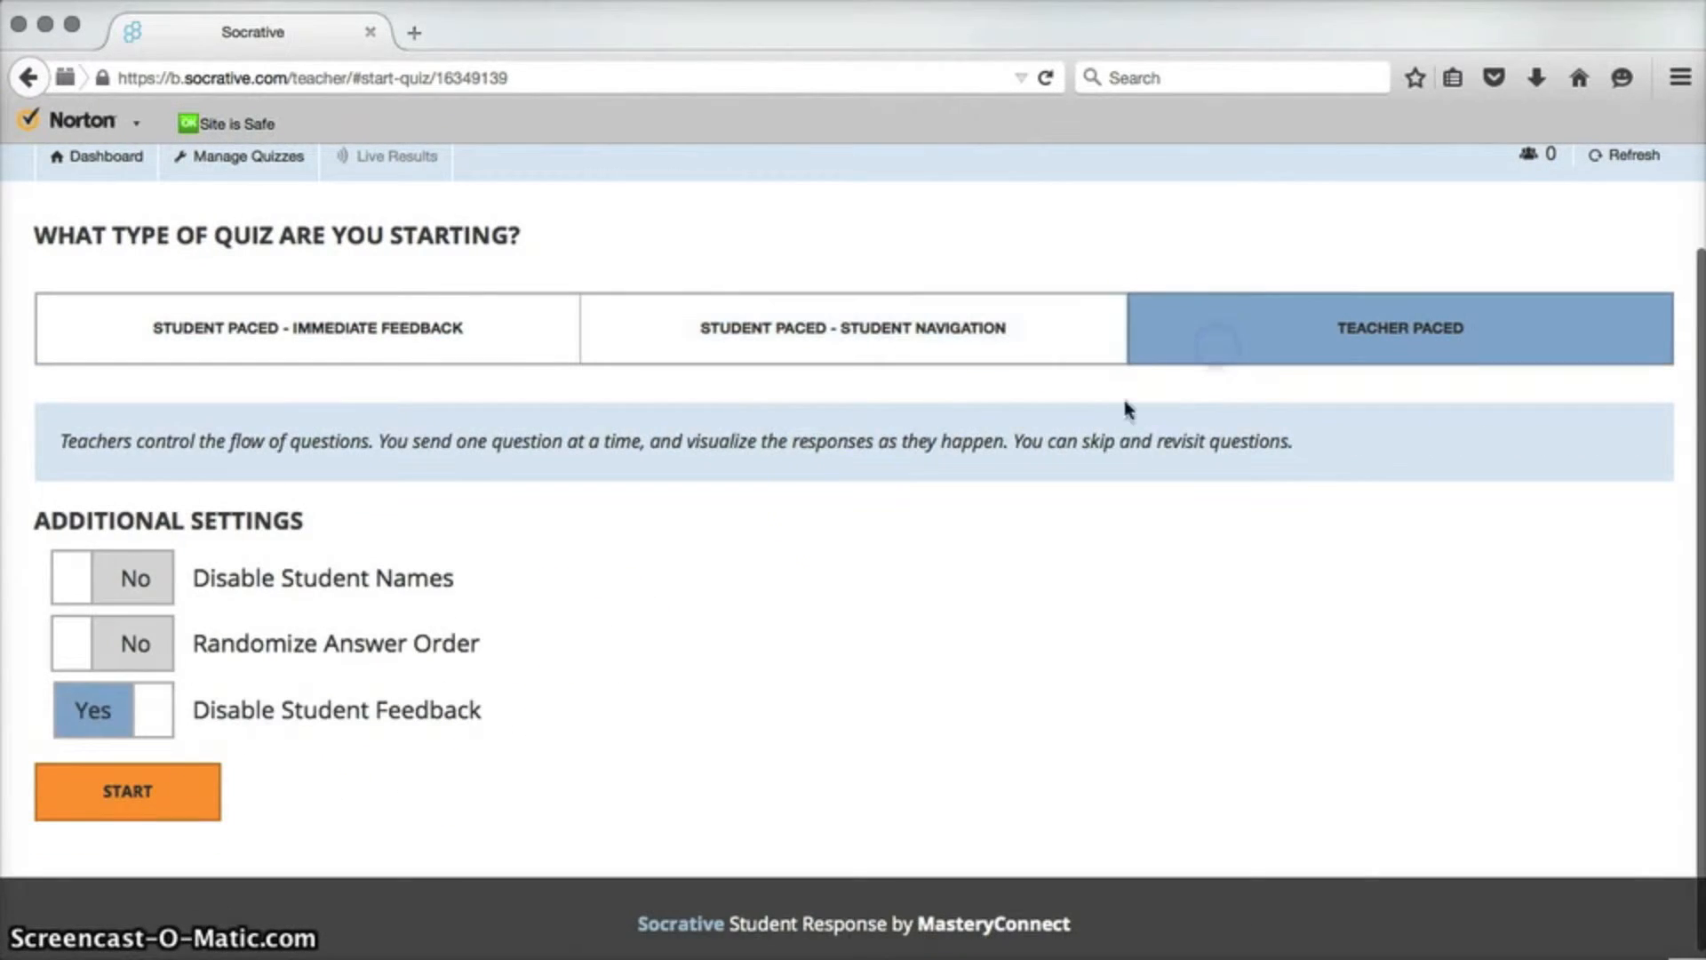
{"action": "left_click", "coordinate": [386, 299]}
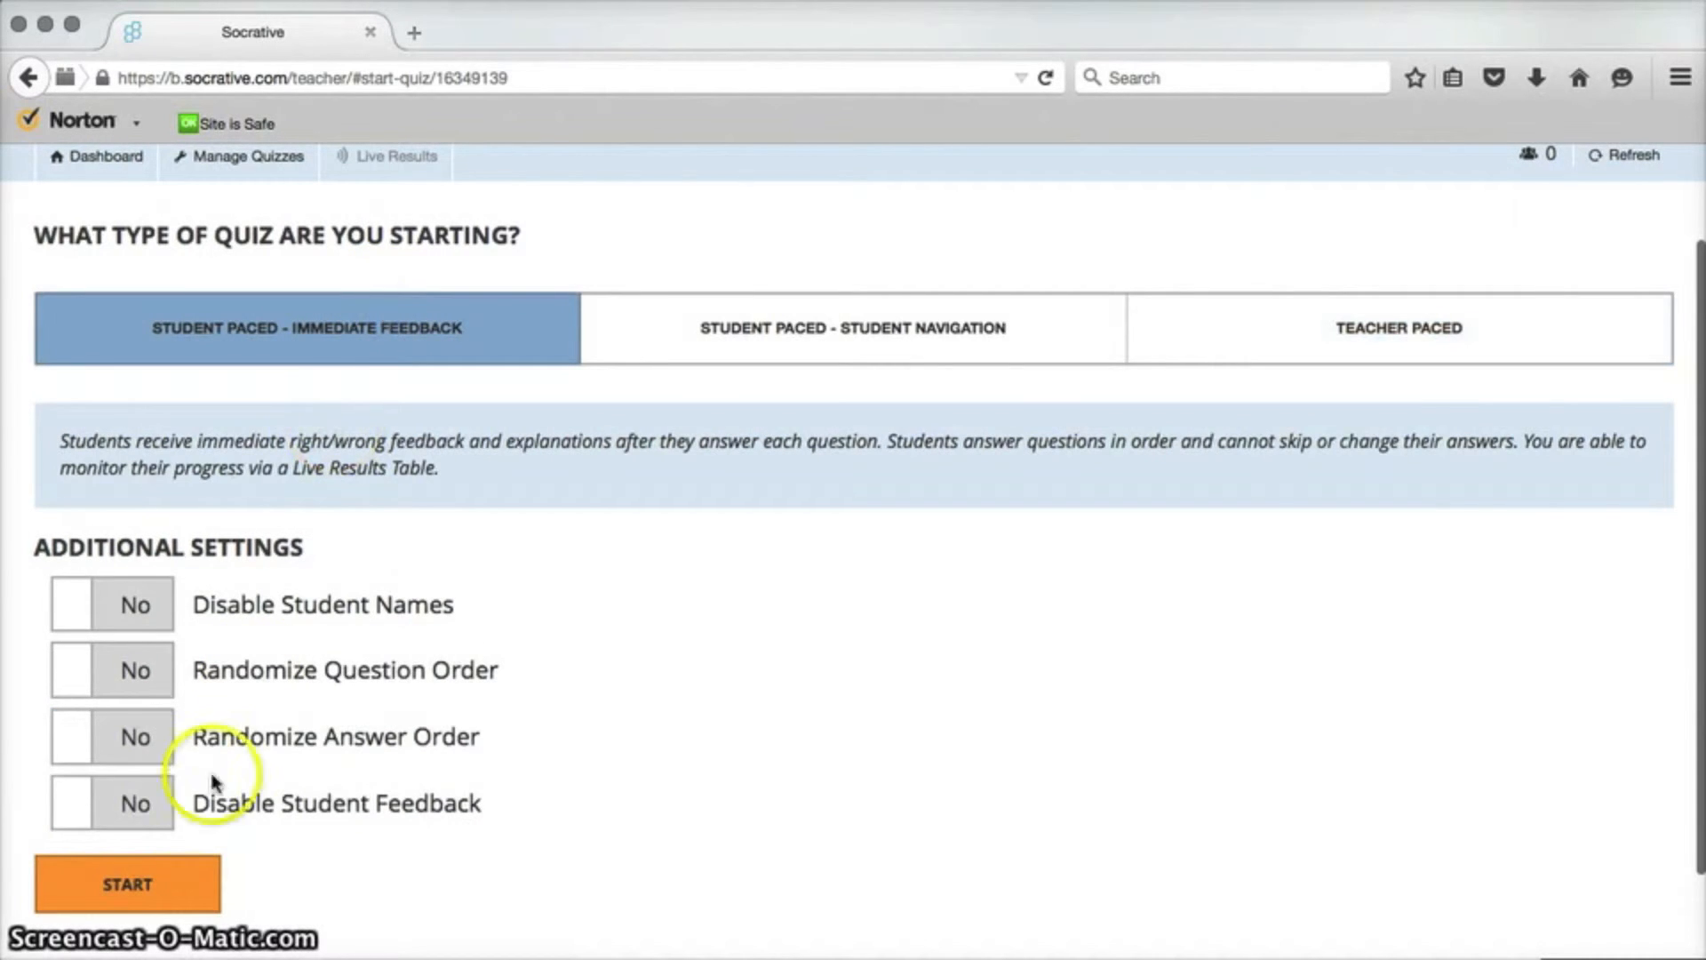
Launch the quiz as Student Paced - Immediate Feedback, then finish the activity and return to the dashboard.
{"action": "left_click", "coordinate": [171, 887]}
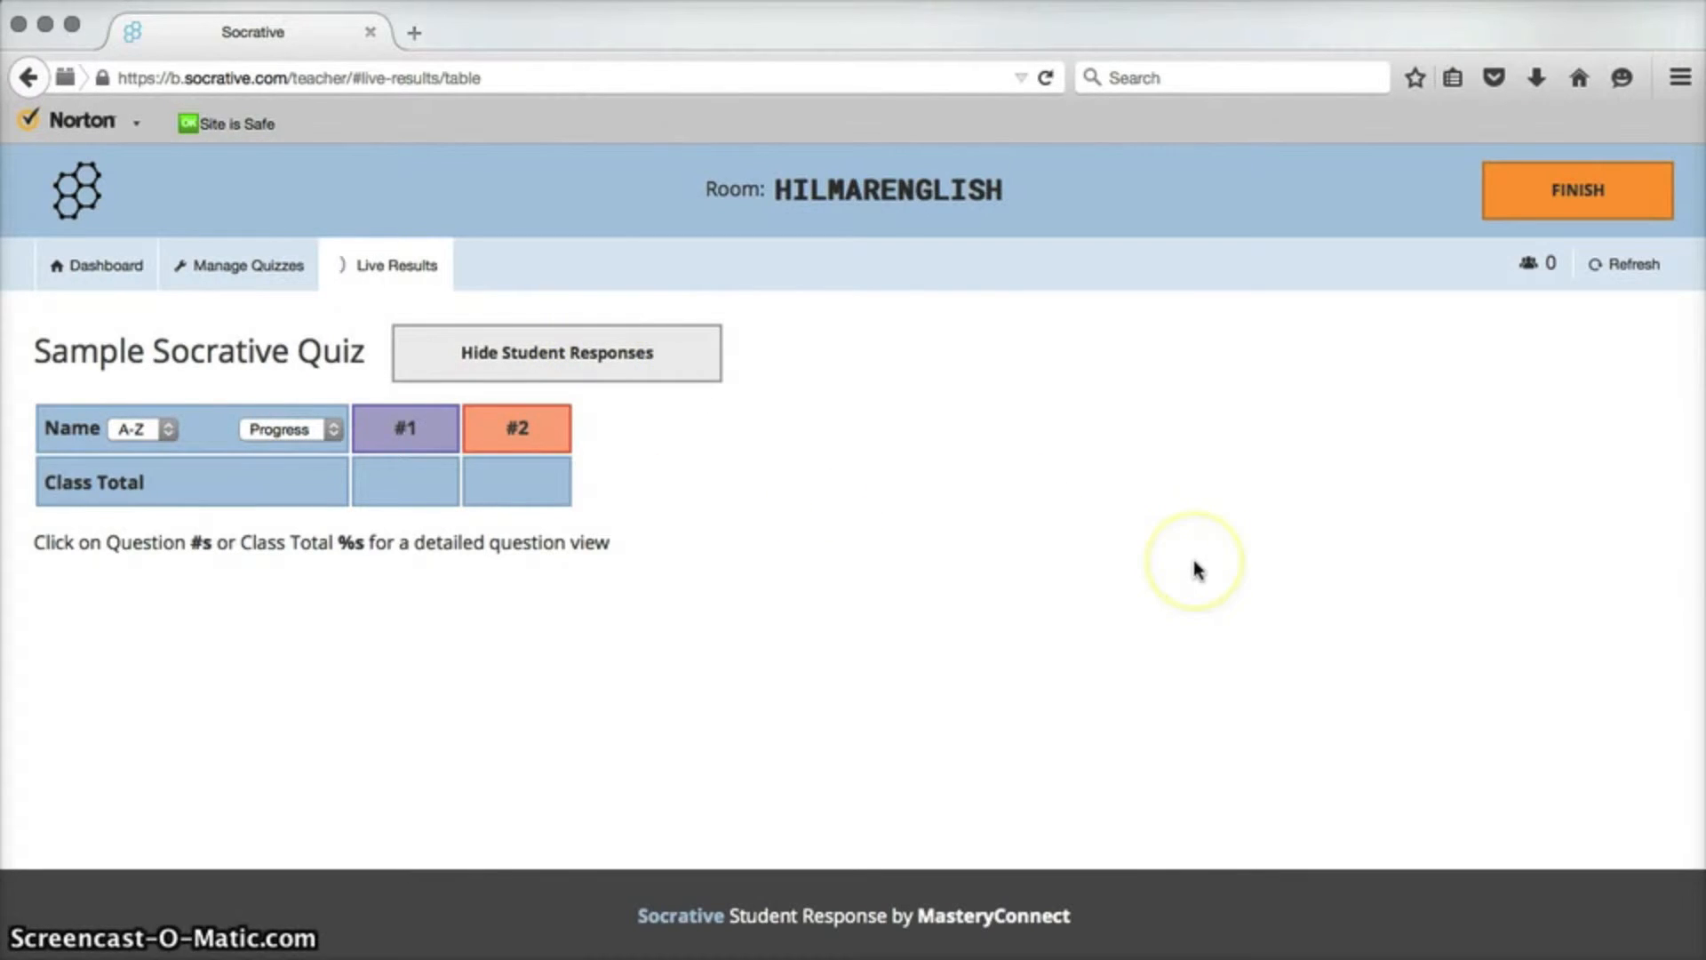
{"action": "left_click", "coordinate": [1617, 208]}
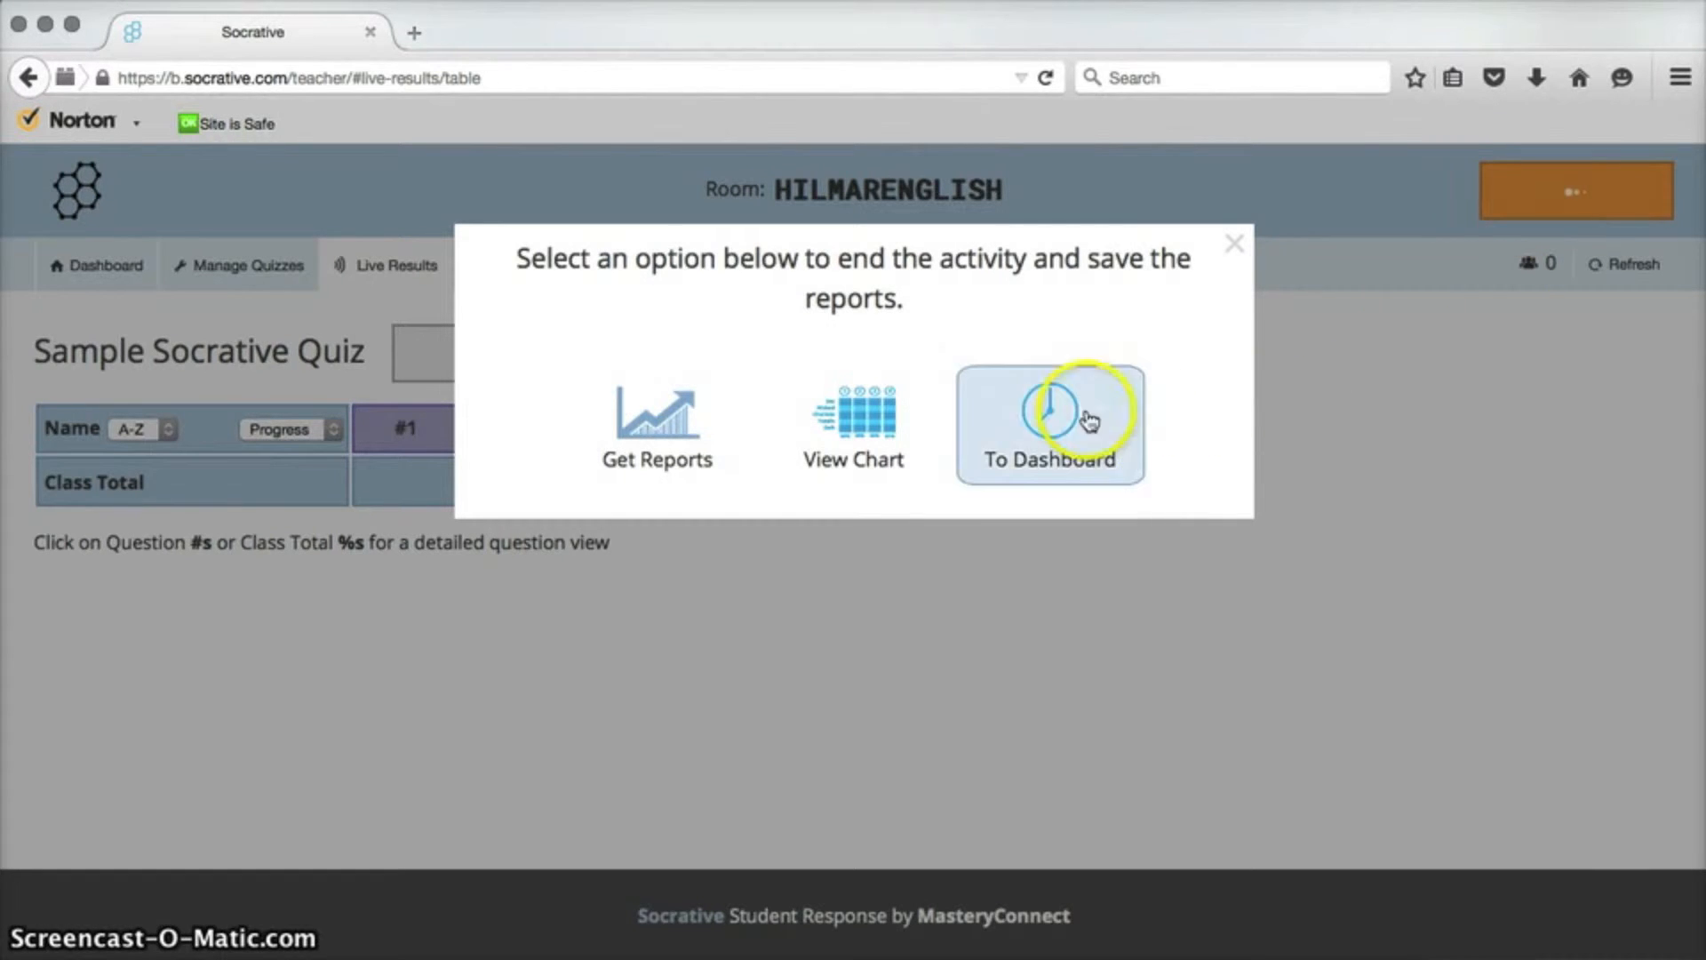
{"action": "left_click", "coordinate": [1055, 430]}
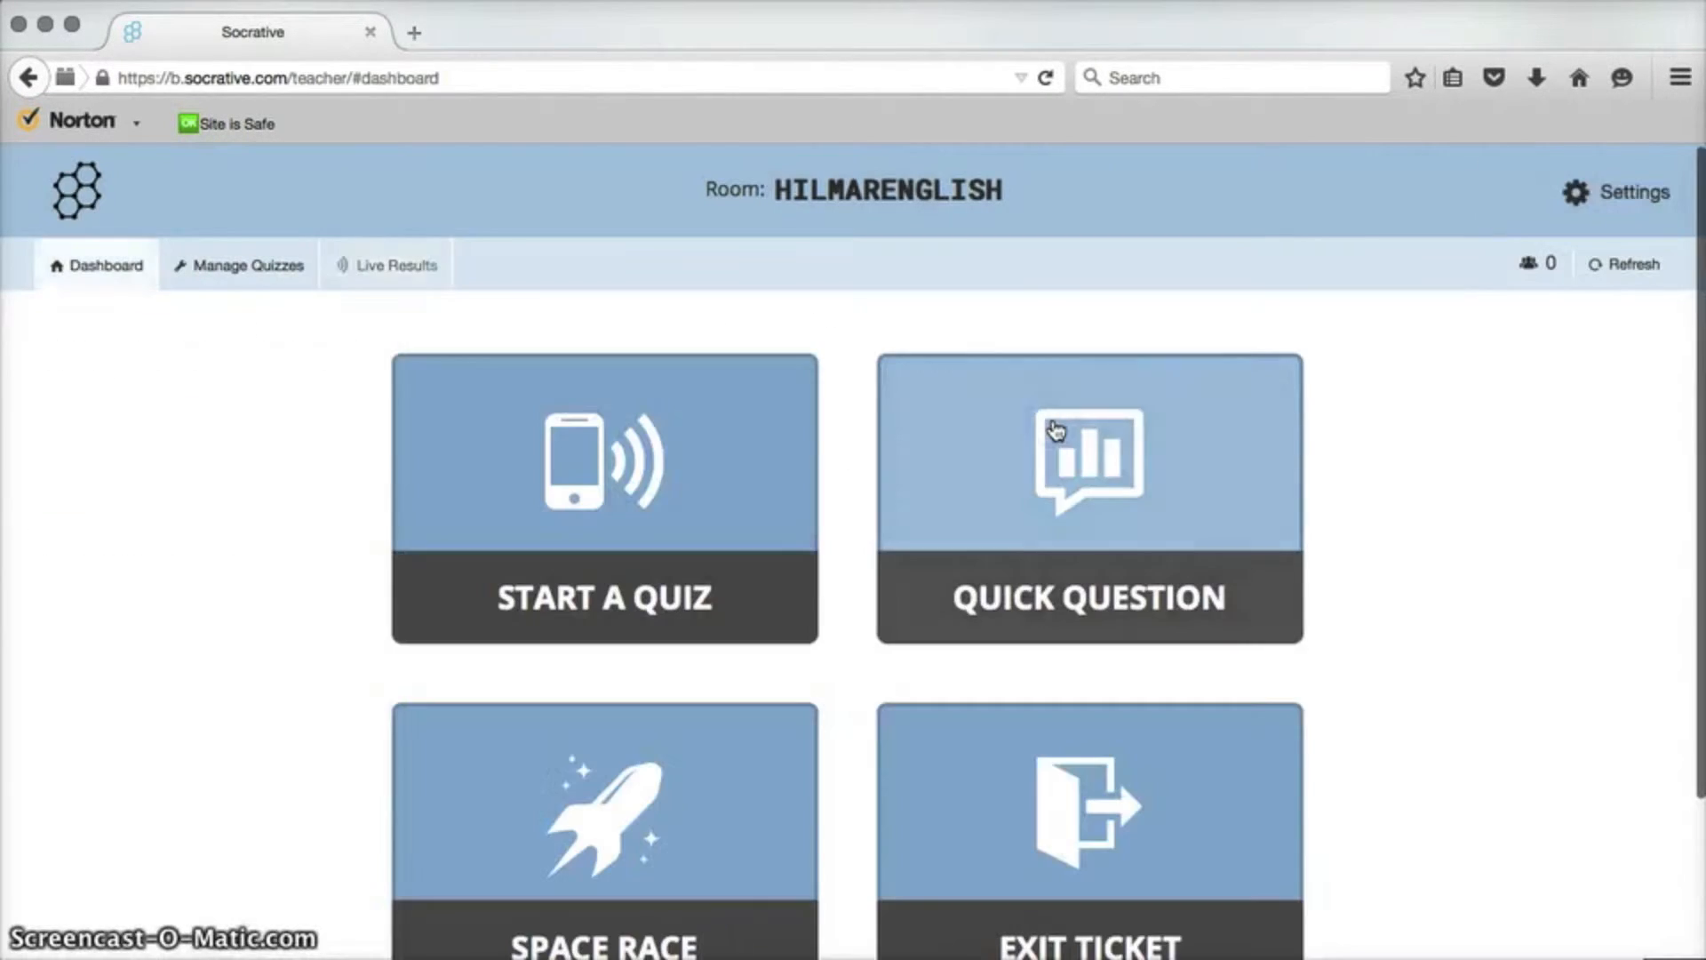
Open Space Race and examine its quiz, number of teams, team assignment and icon options.
{"action": "left_click", "coordinate": [649, 660]}
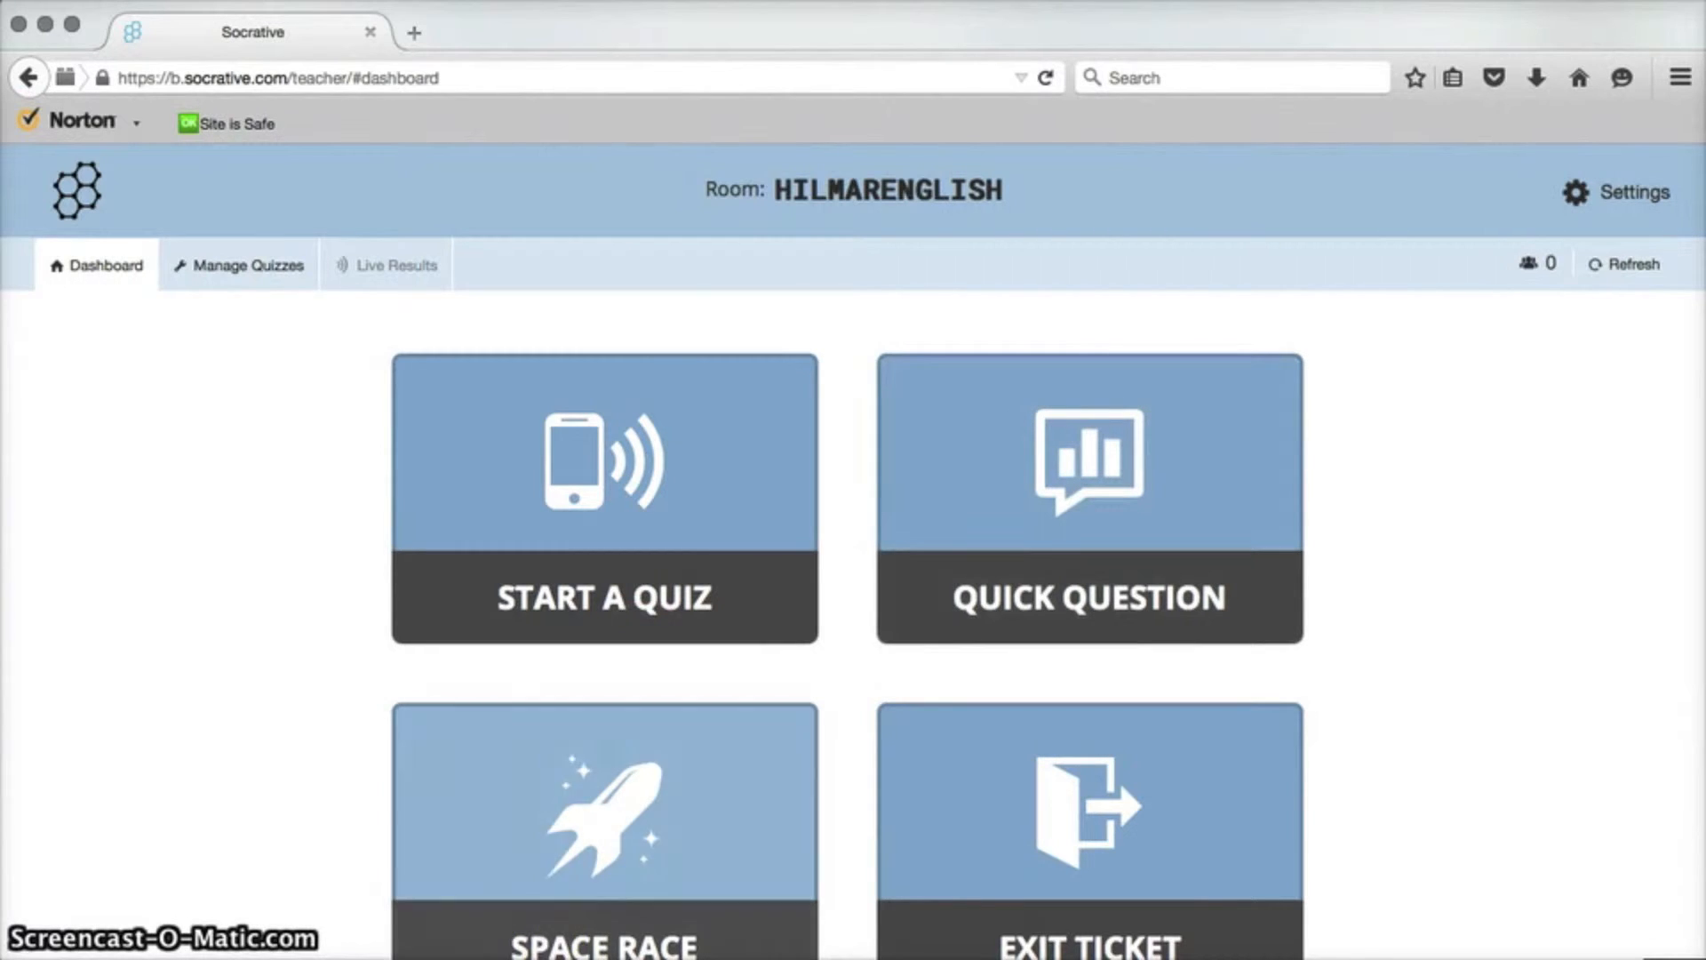
{"action": "scroll", "coordinate": [285, 538], "scroll_direction": "down", "scroll_amount": 3}
{"action": "left_click", "coordinate": [655, 676]}
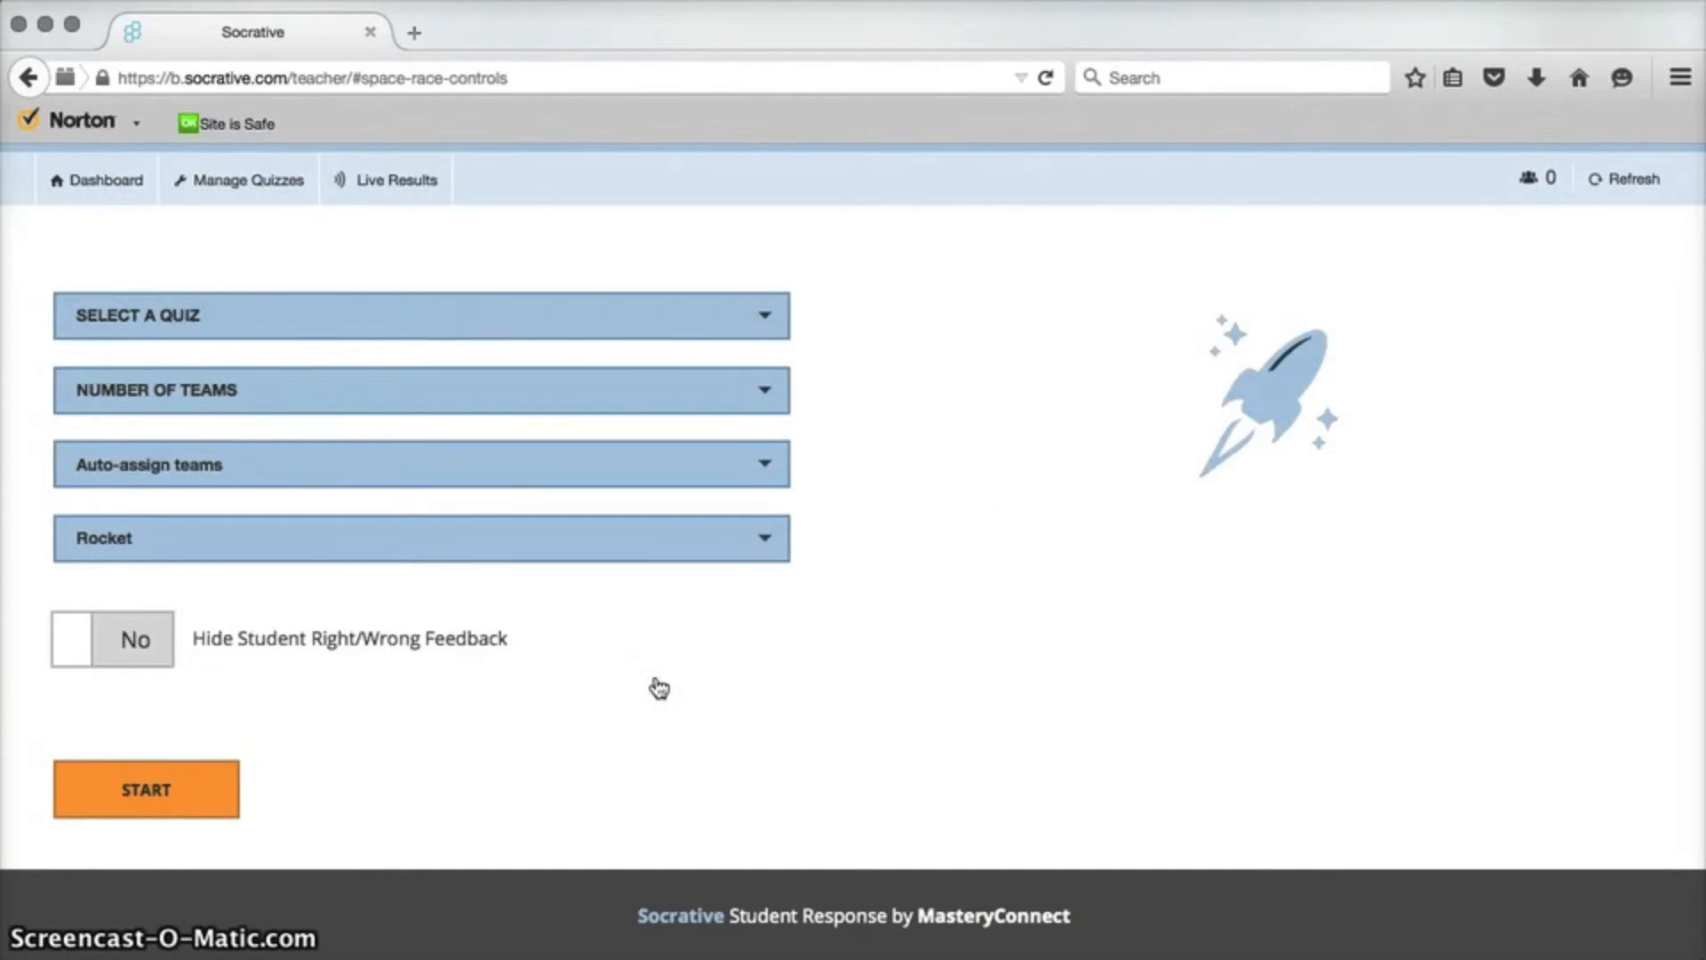
{"action": "left_click", "coordinate": [540, 311]}
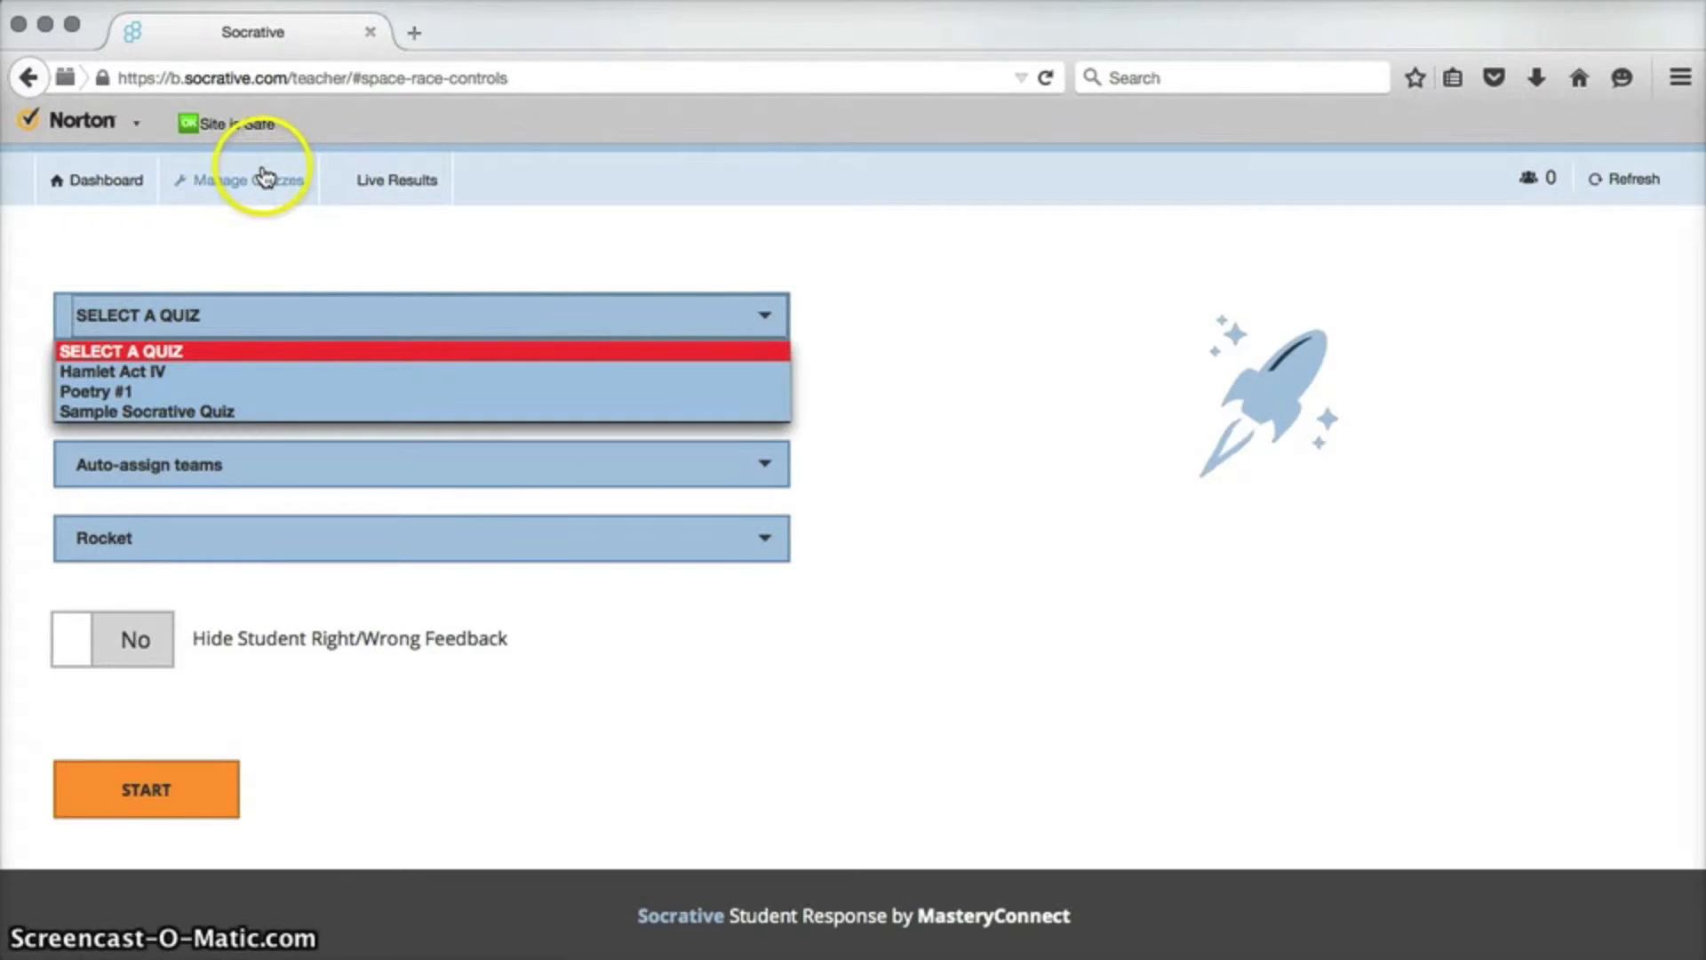
{"action": "left_click", "coordinate": [496, 316]}
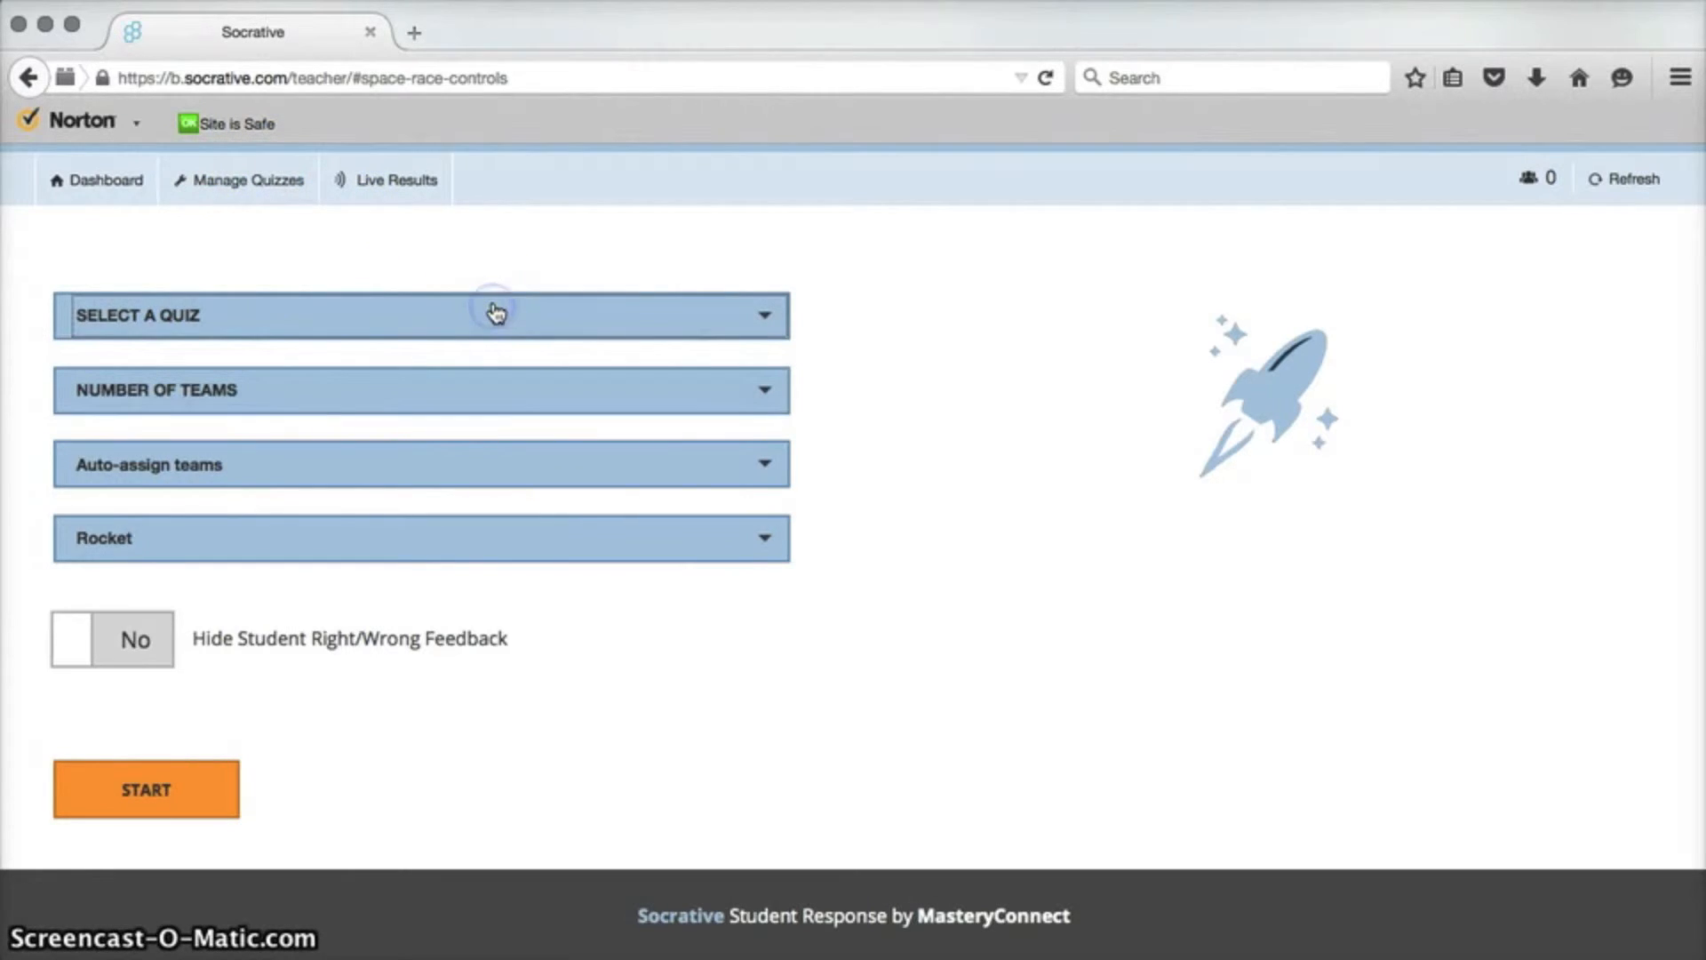
{"action": "left_click", "coordinate": [492, 395]}
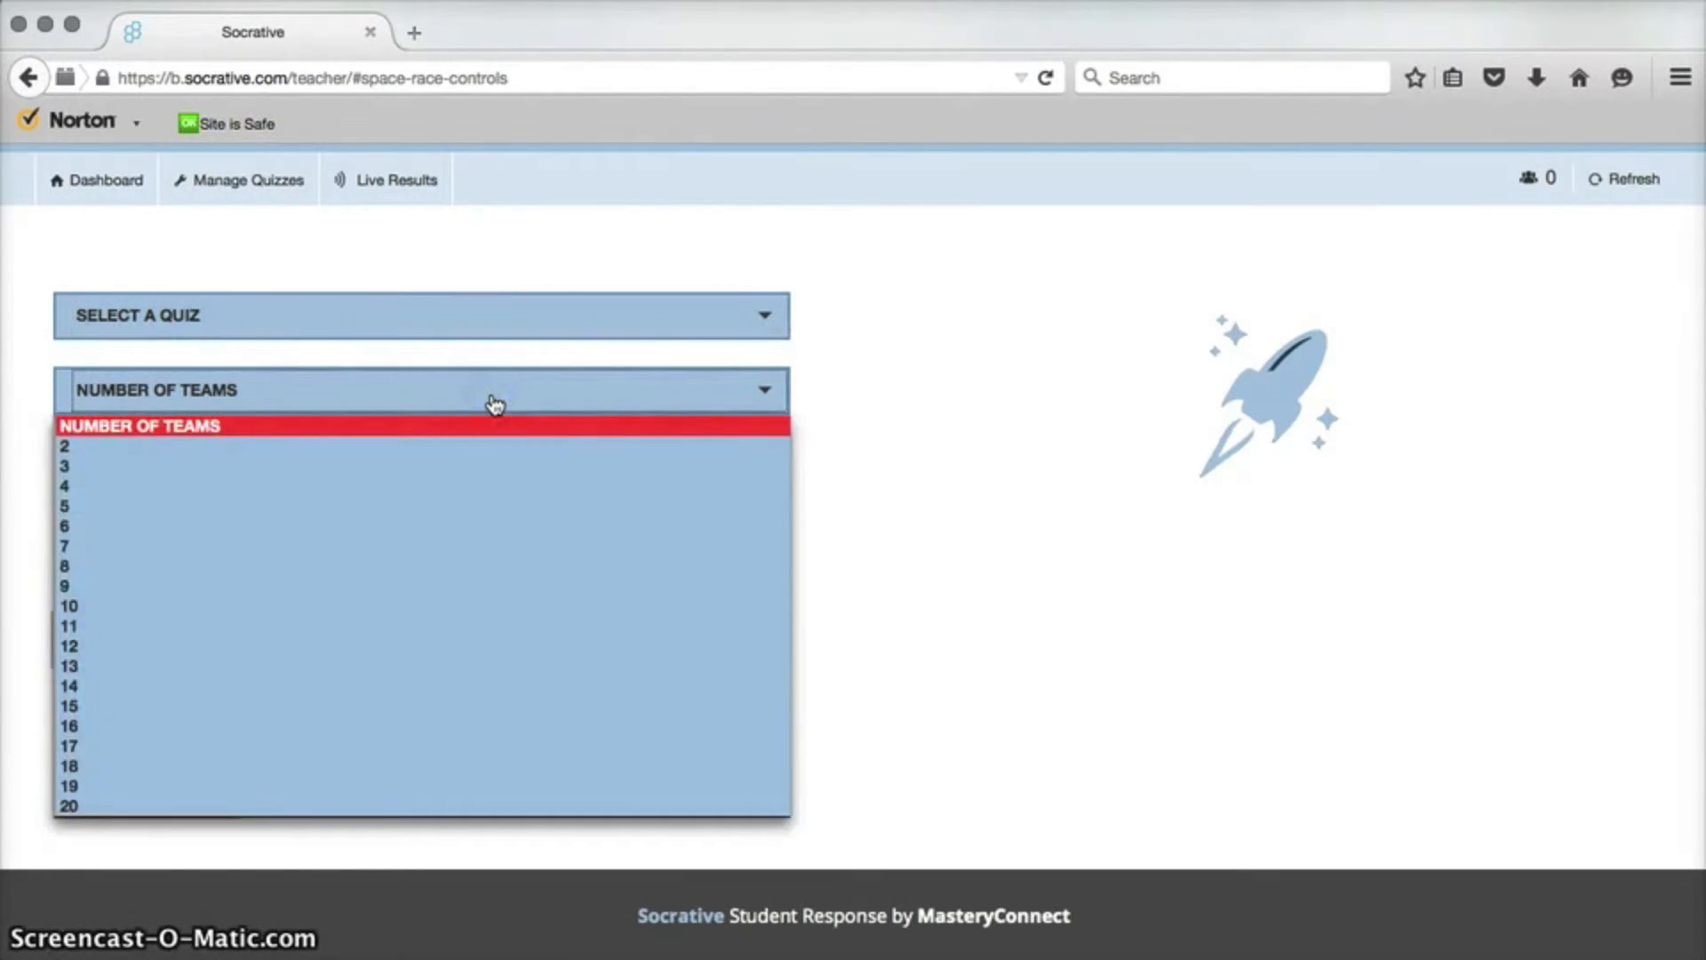
{"action": "left_click", "coordinate": [492, 400]}
{"action": "left_click", "coordinate": [470, 462]}
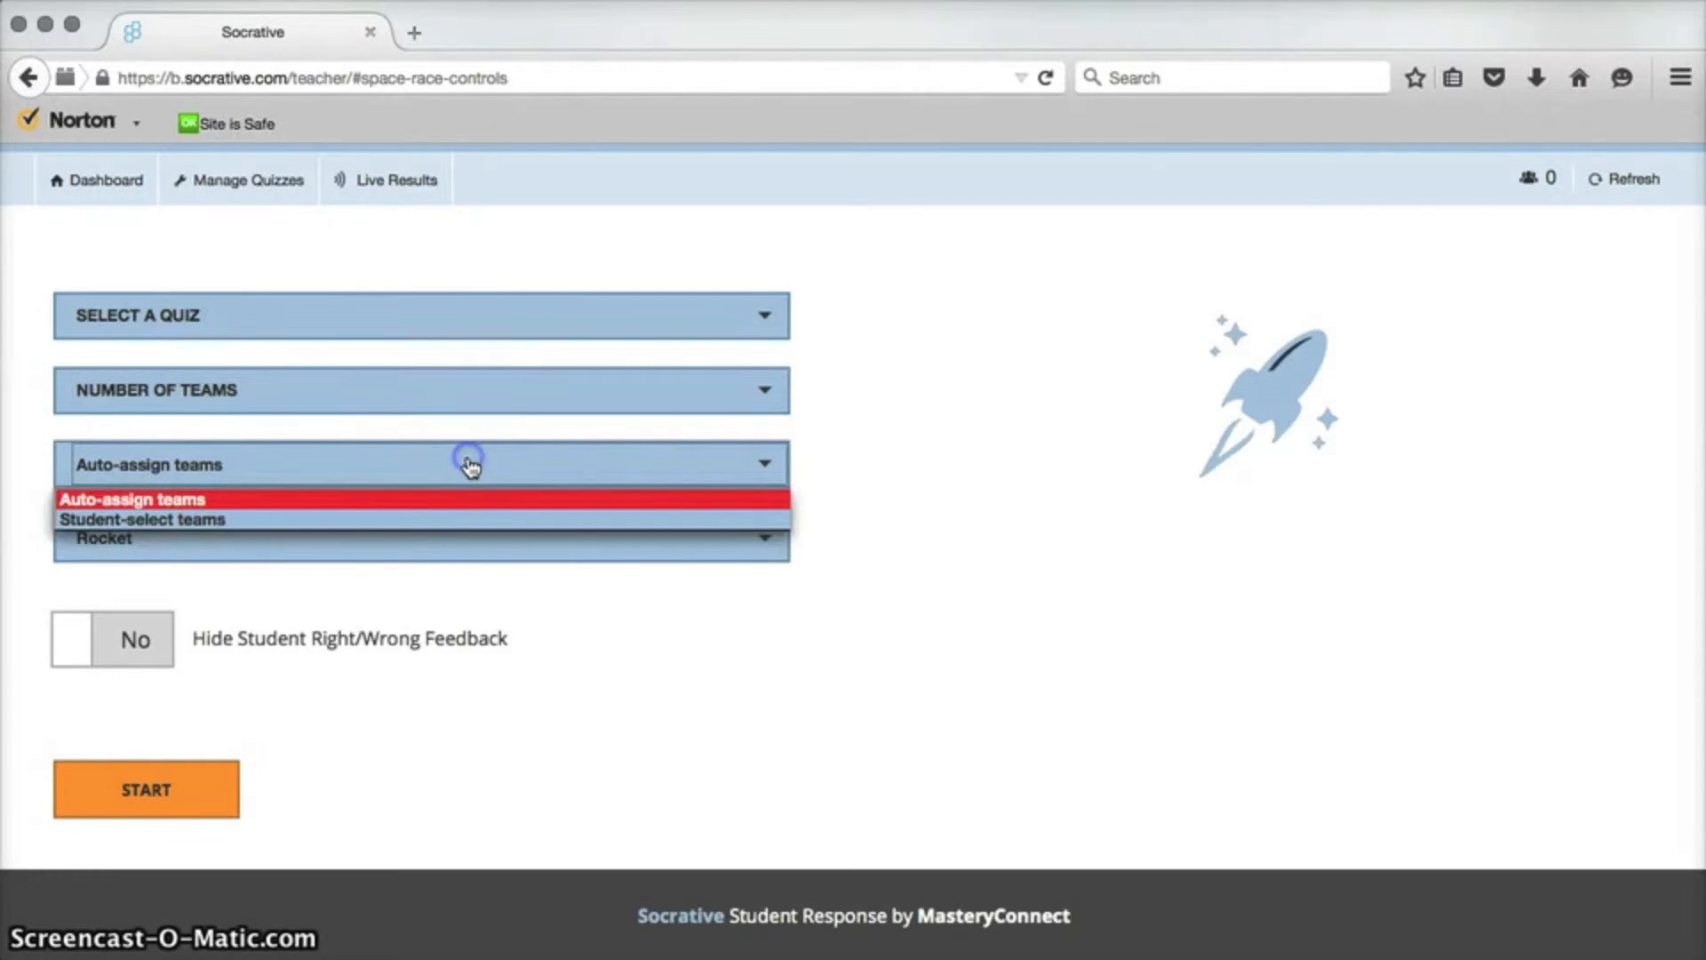
{"action": "left_click", "coordinate": [471, 467]}
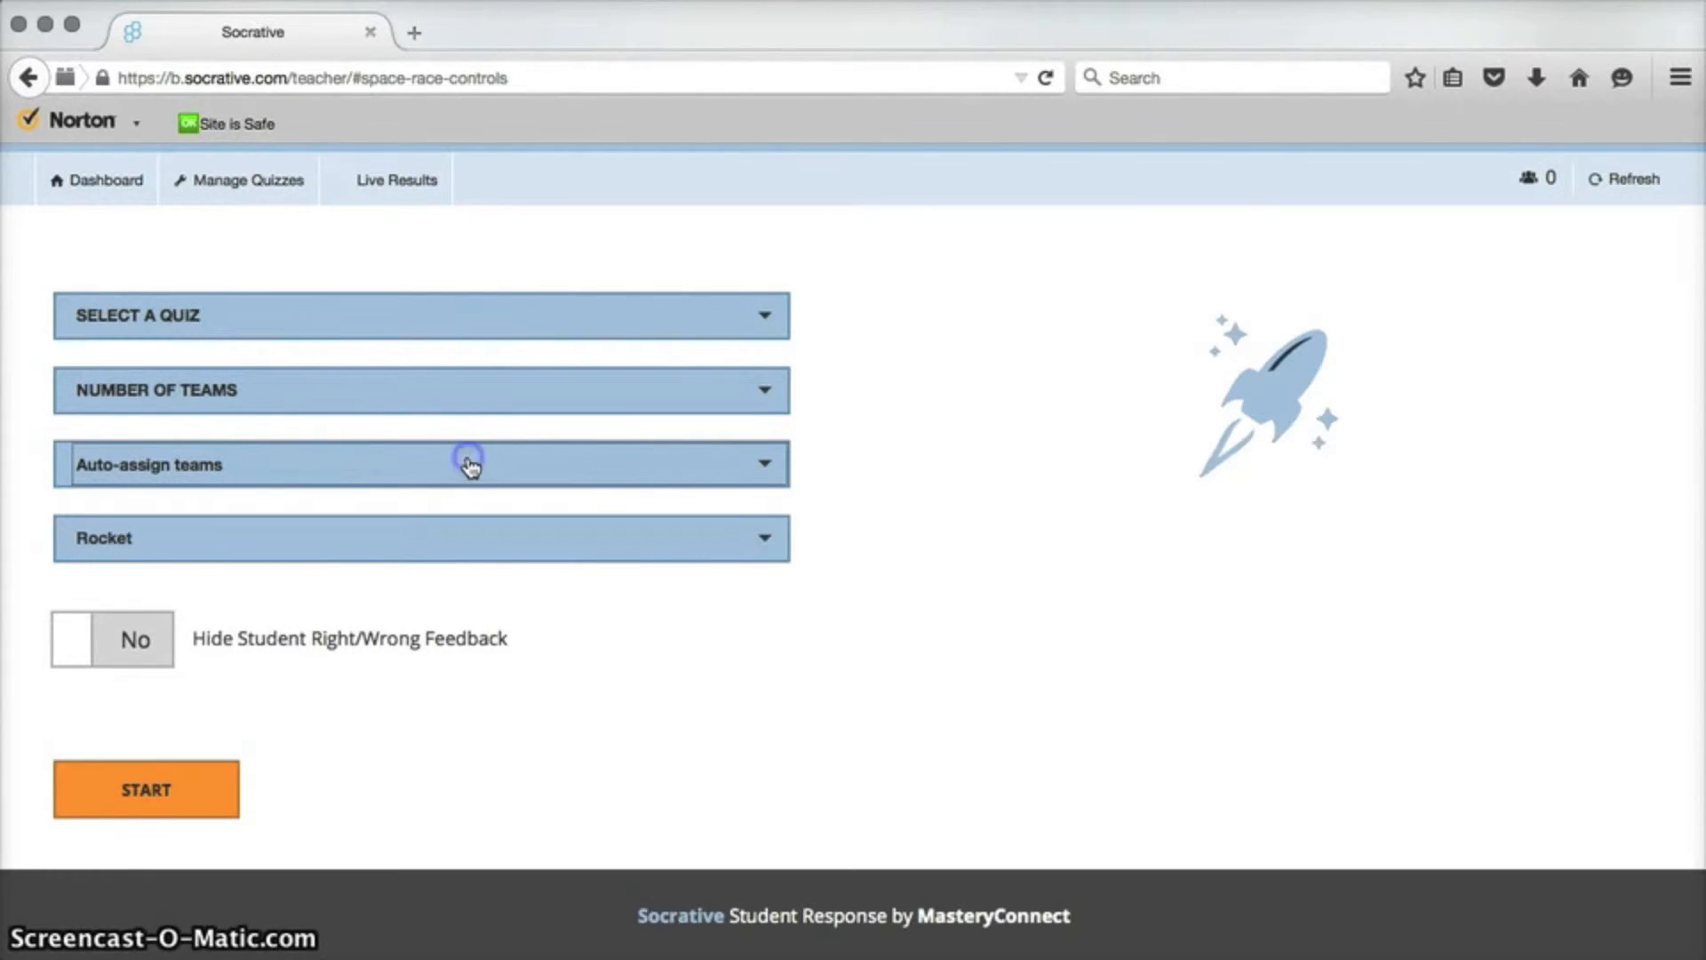
{"action": "left_click", "coordinate": [438, 542]}
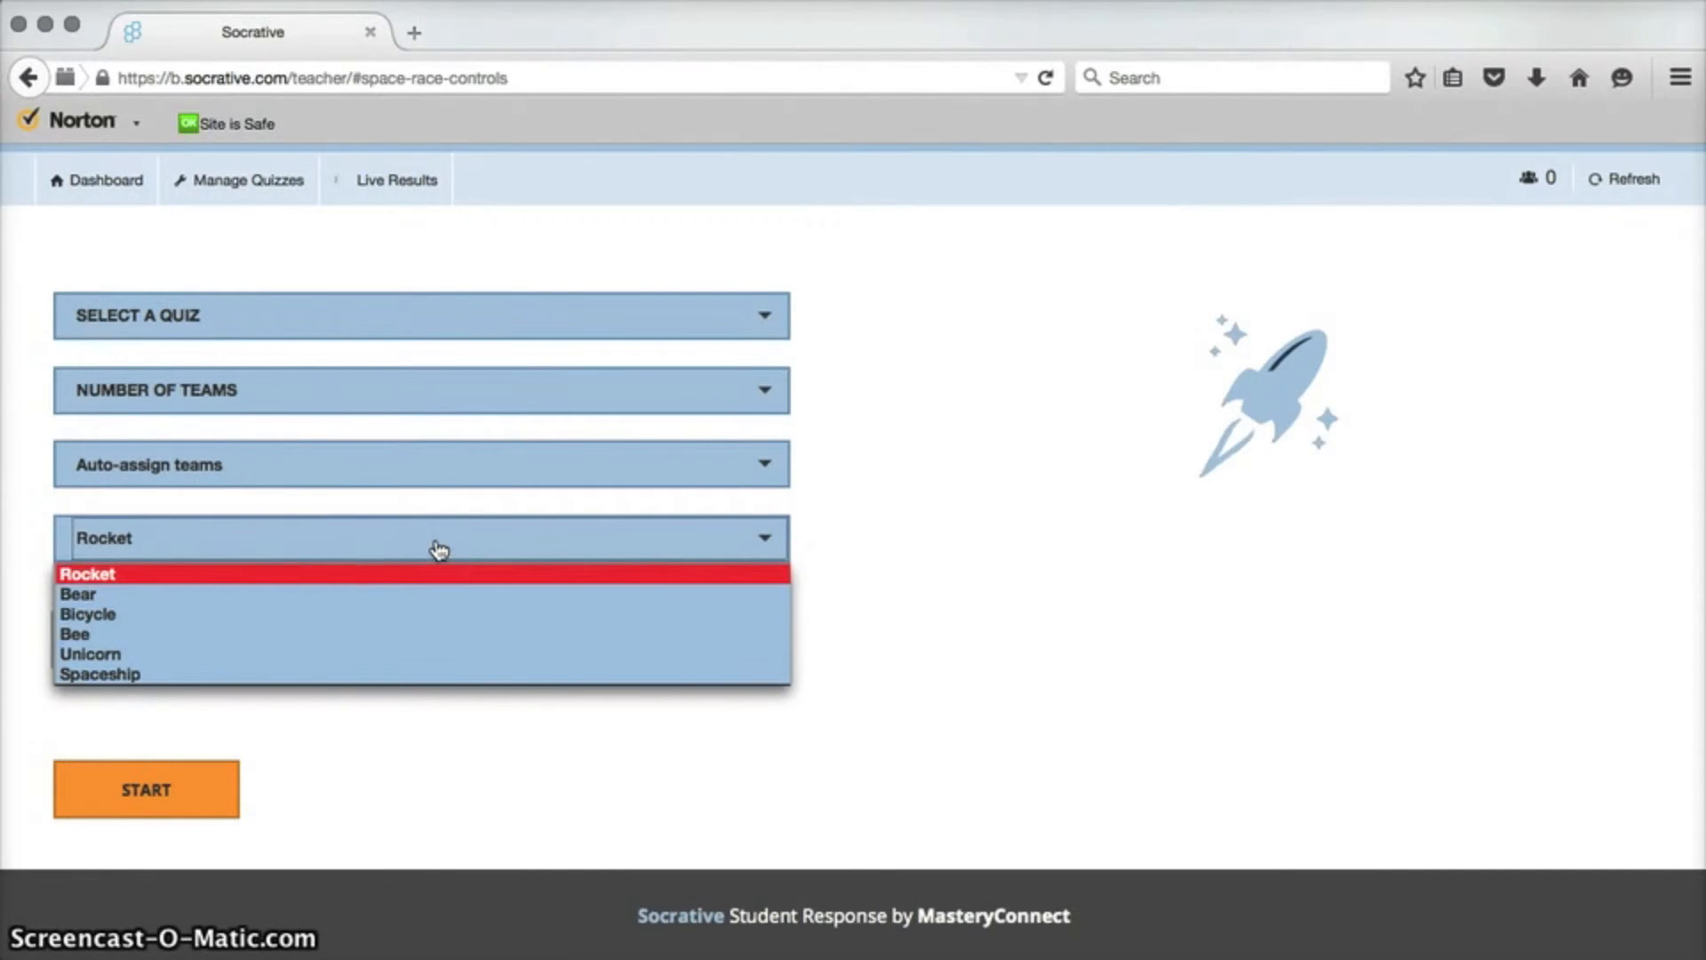
Choose Bicycle as the Space Race icon and go back to the dashboard.
{"action": "left_click", "coordinate": [419, 616]}
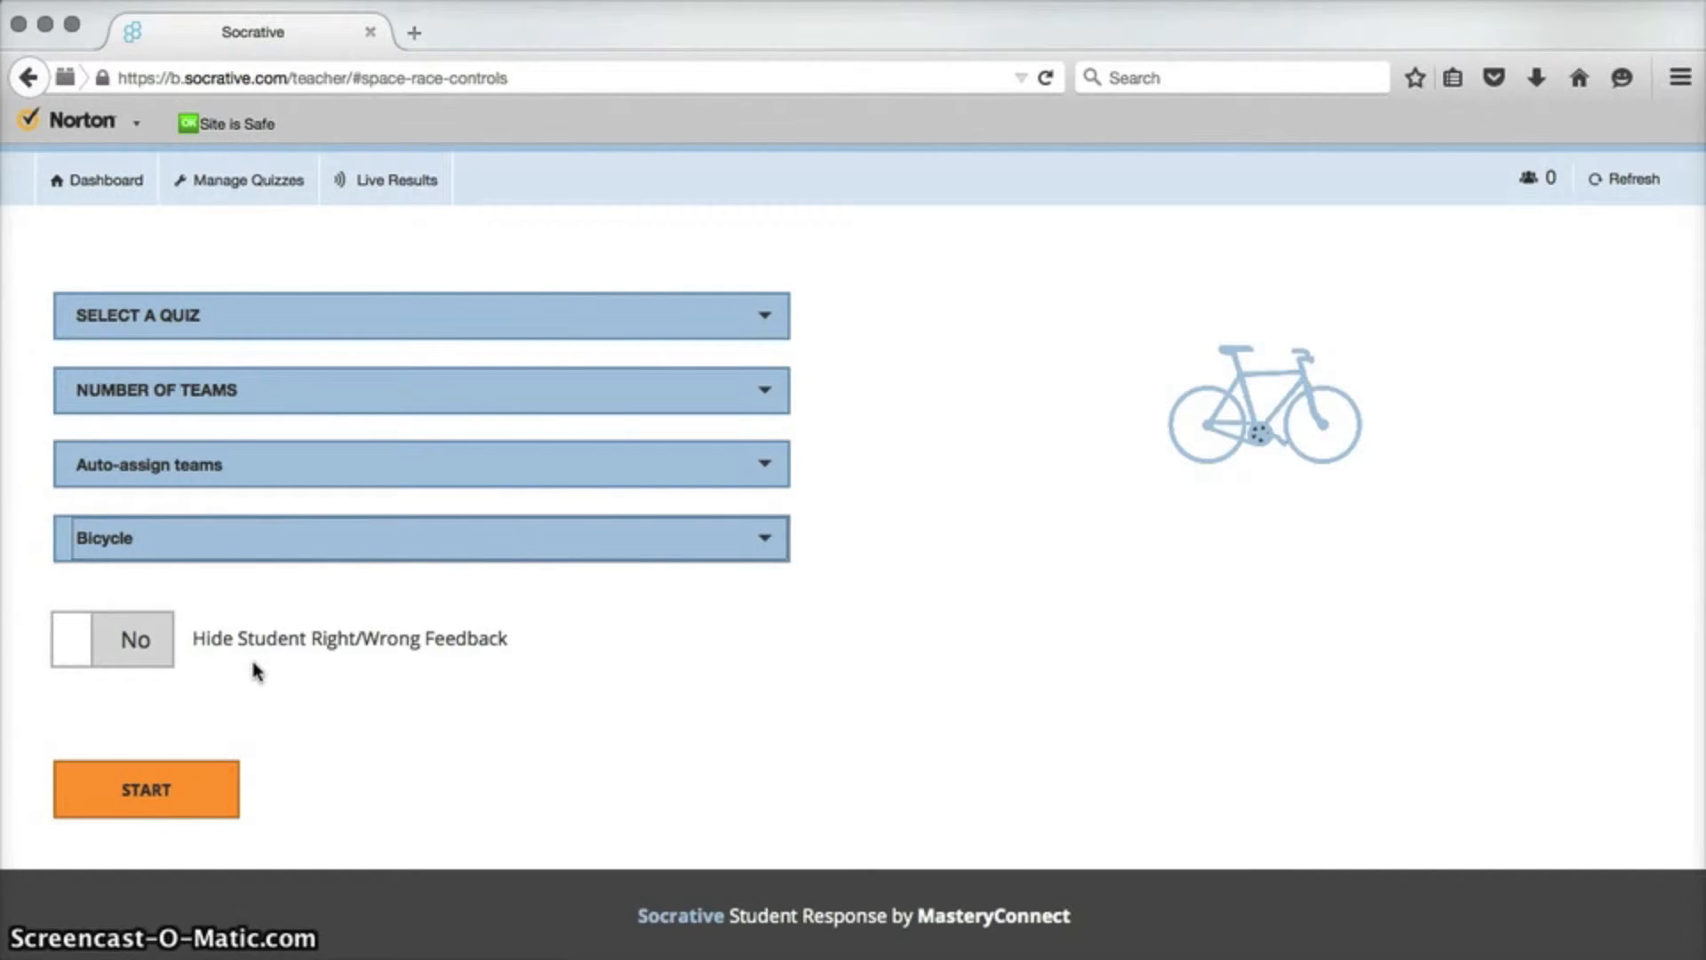
{"action": "scroll", "coordinate": [343, 636], "scroll_direction": "up", "scroll_amount": 2}
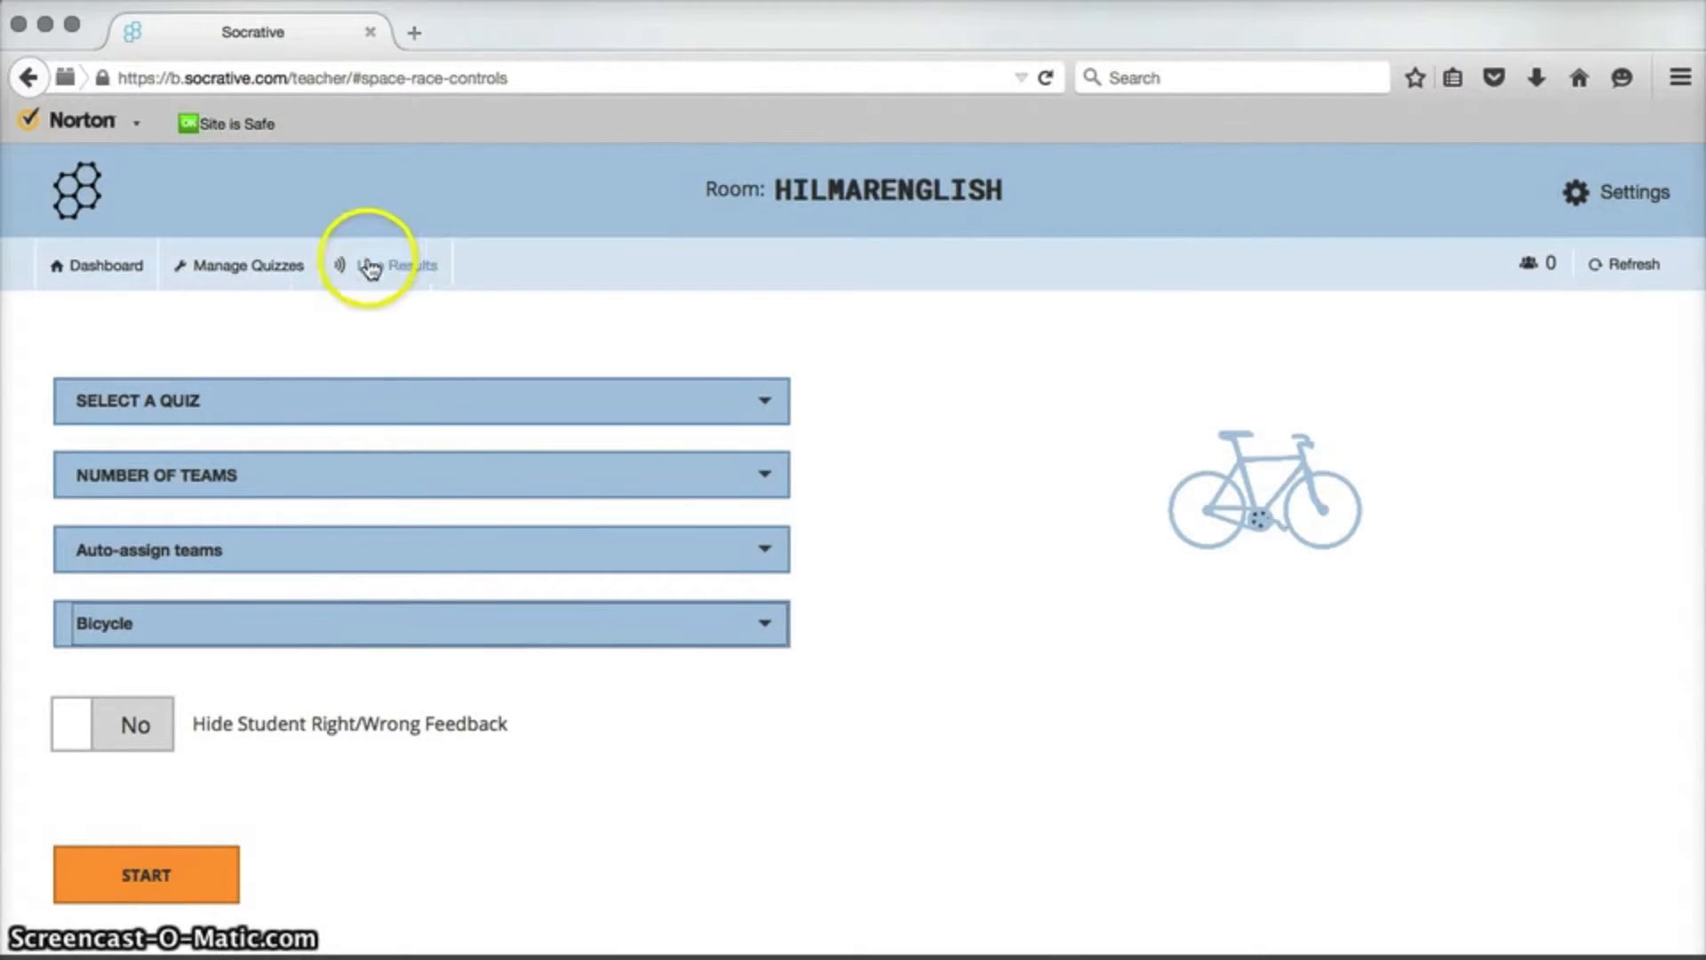
{"action": "left_click", "coordinate": [102, 269]}
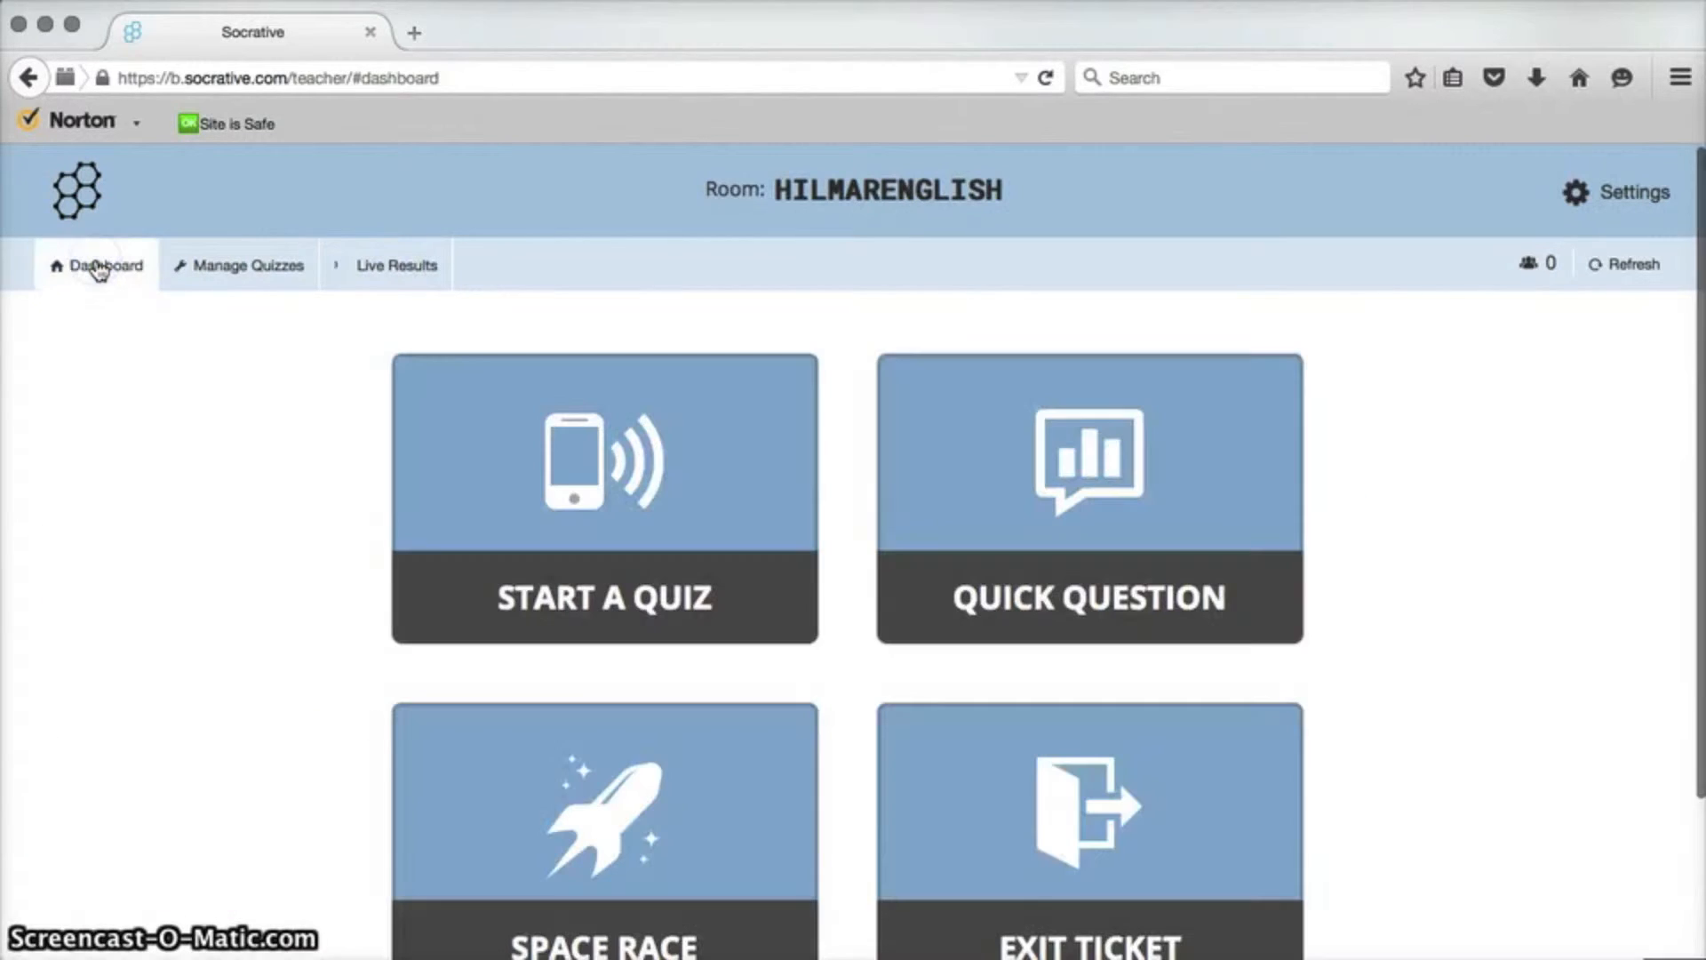
Launch a multiple-choice Quick Question.
{"action": "scroll", "coordinate": [196, 444], "scroll_direction": "down", "scroll_amount": 3}
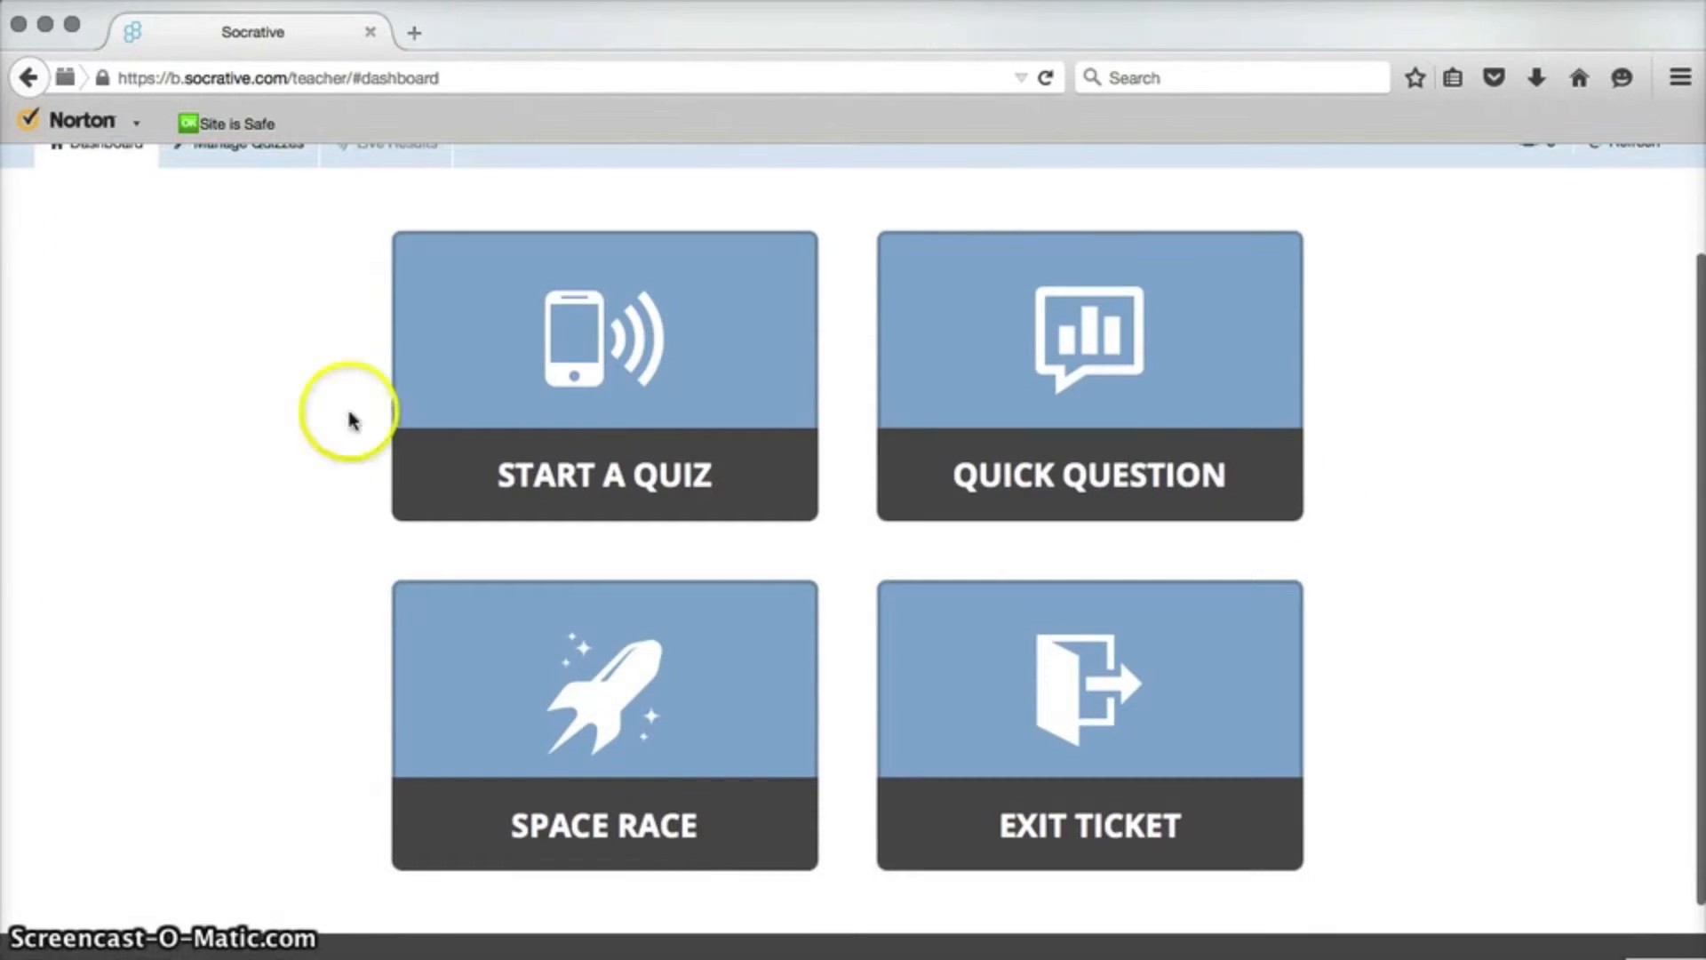
{"action": "left_click", "coordinate": [1233, 402]}
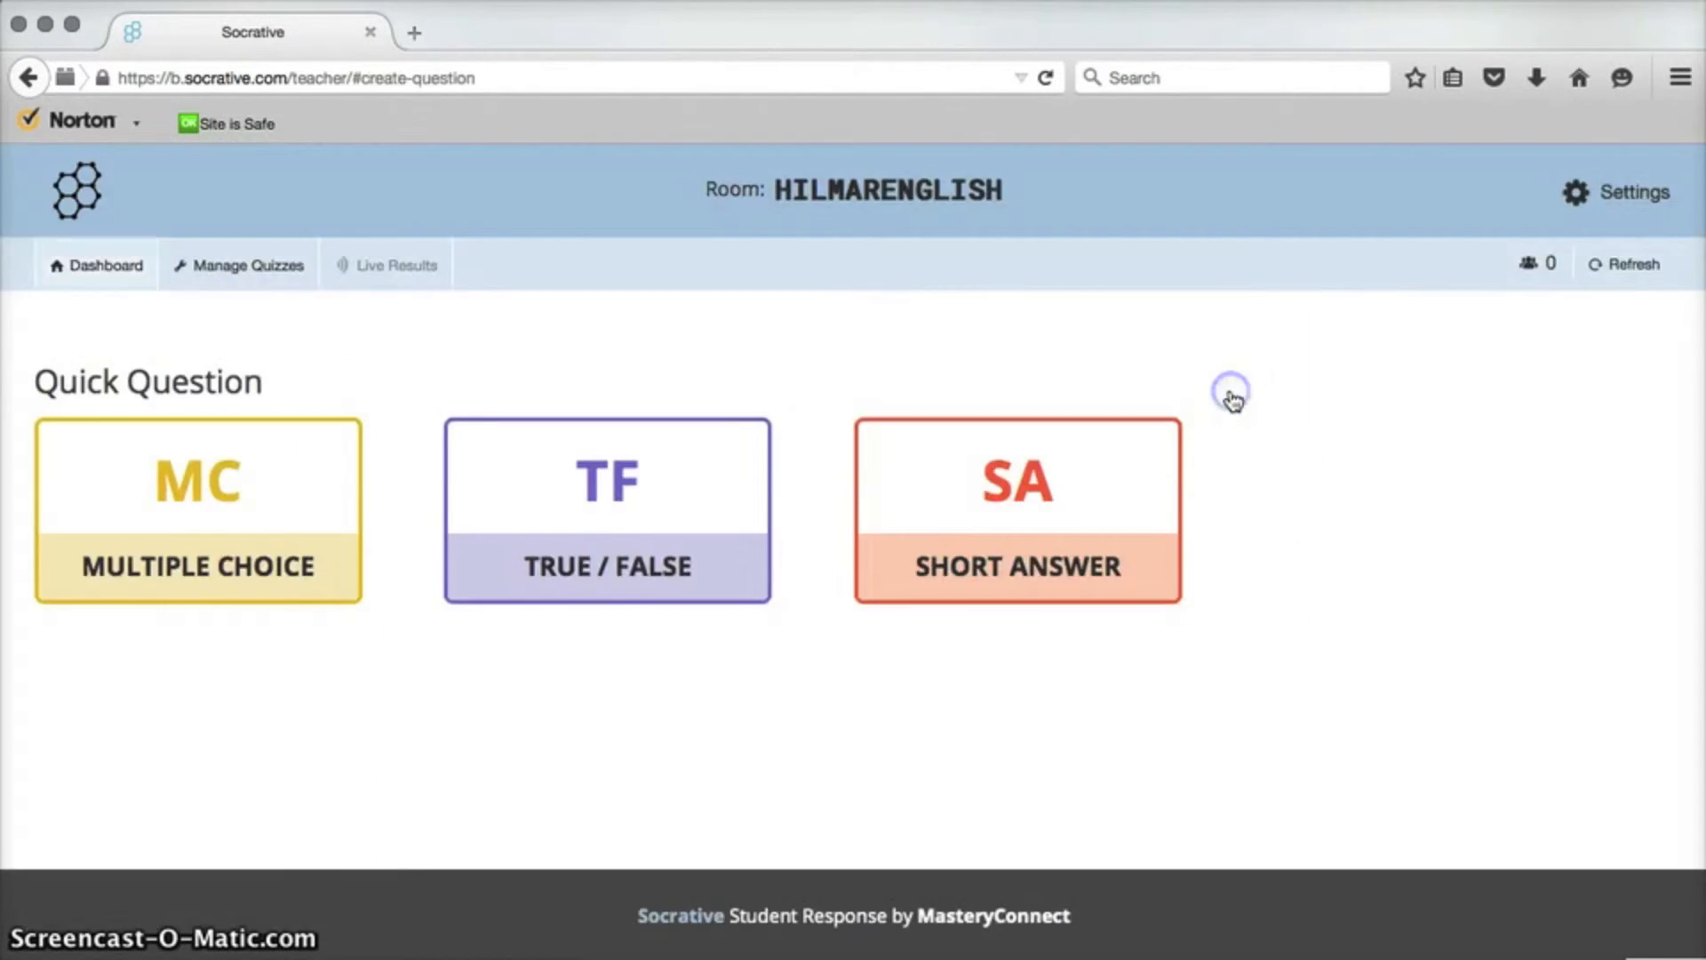
{"action": "left_click", "coordinate": [236, 501]}
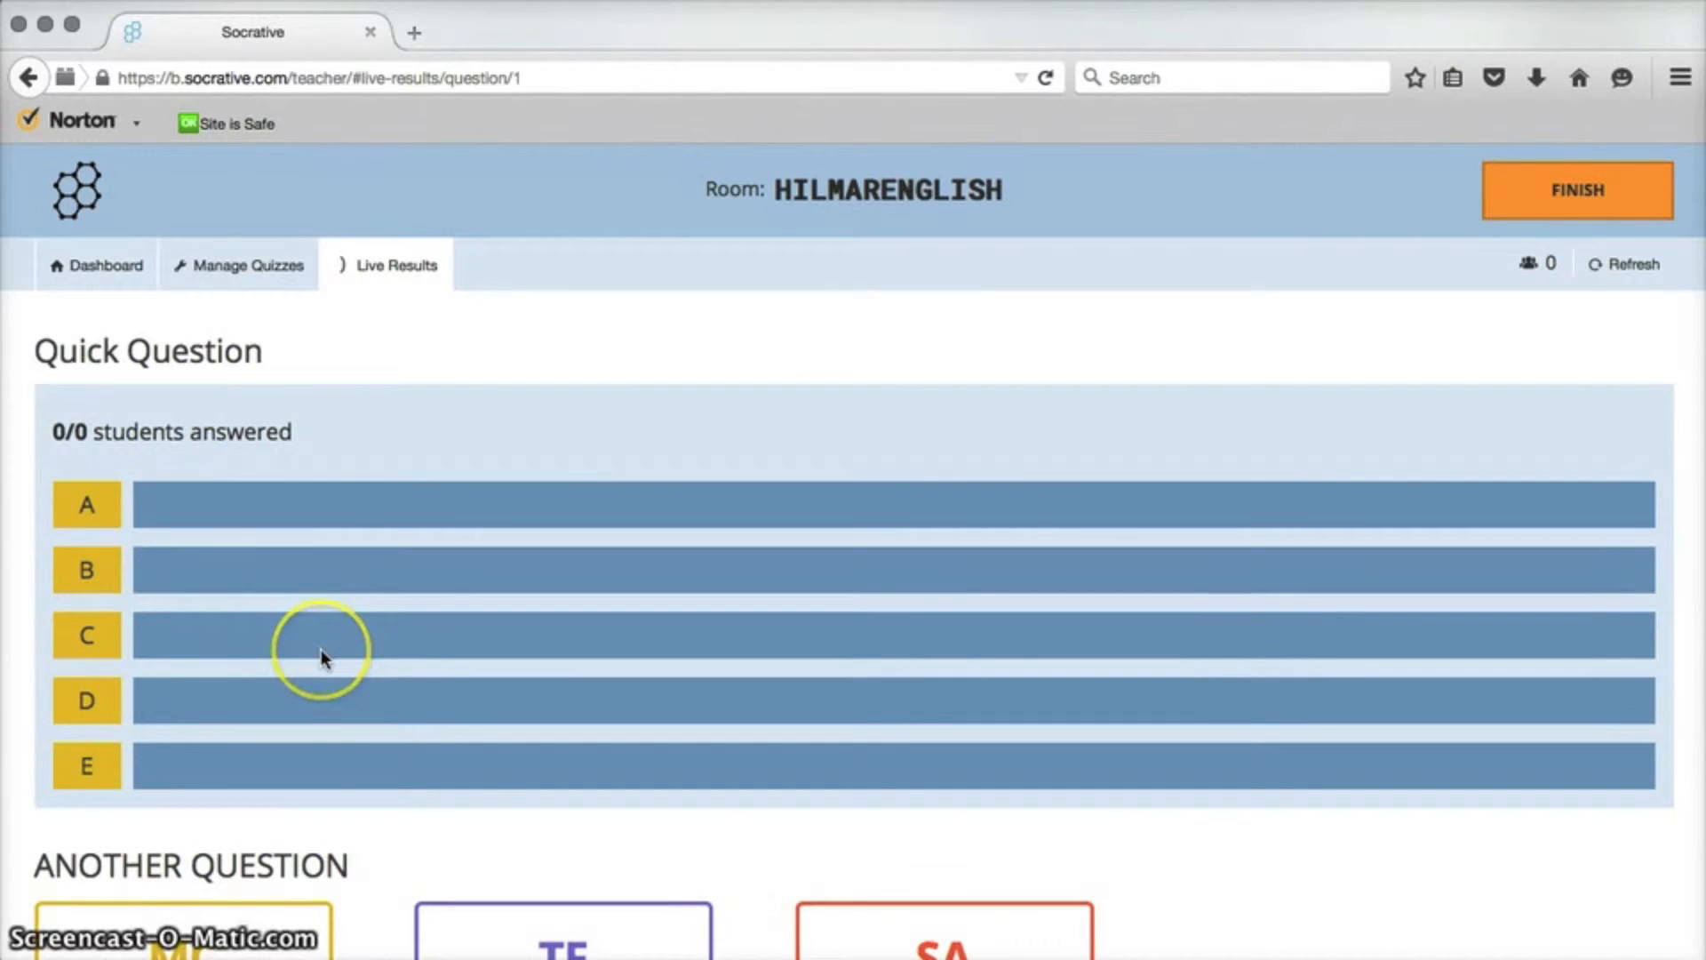
Switch the quick question to a True / False question.
{"action": "scroll", "coordinate": [322, 653], "scroll_direction": "down", "scroll_amount": 3}
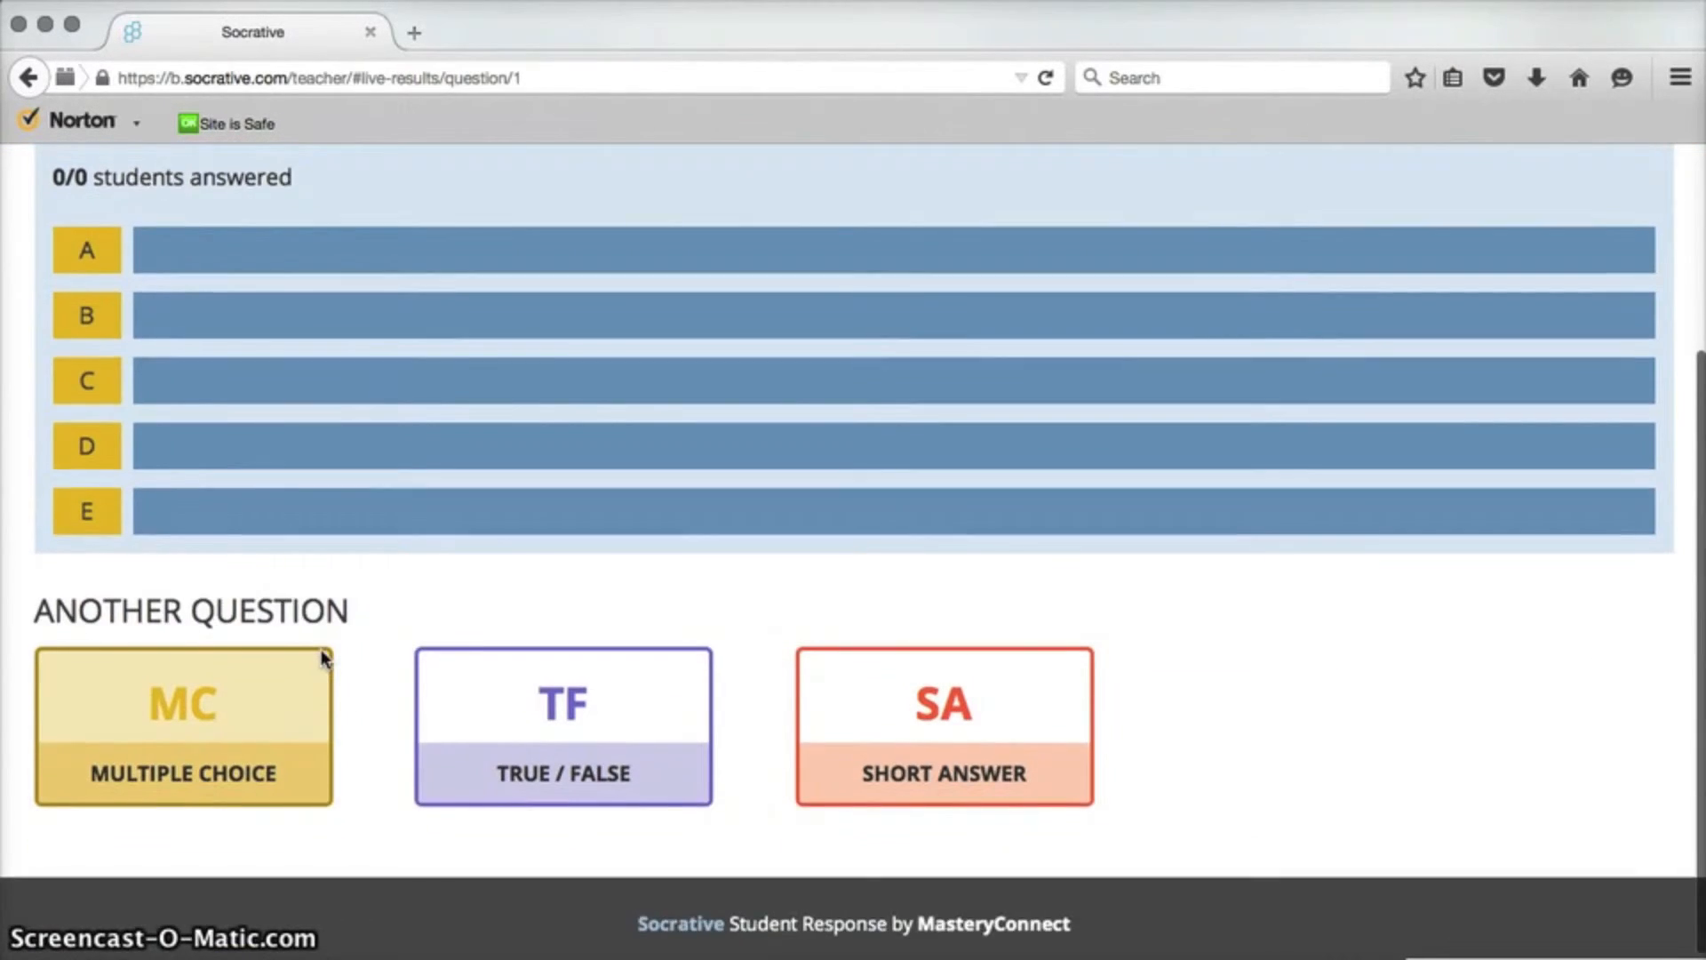
{"action": "scroll", "coordinate": [322, 658], "scroll_direction": "up", "scroll_amount": 2}
{"action": "scroll", "coordinate": [322, 657], "scroll_direction": "down", "scroll_amount": 2}
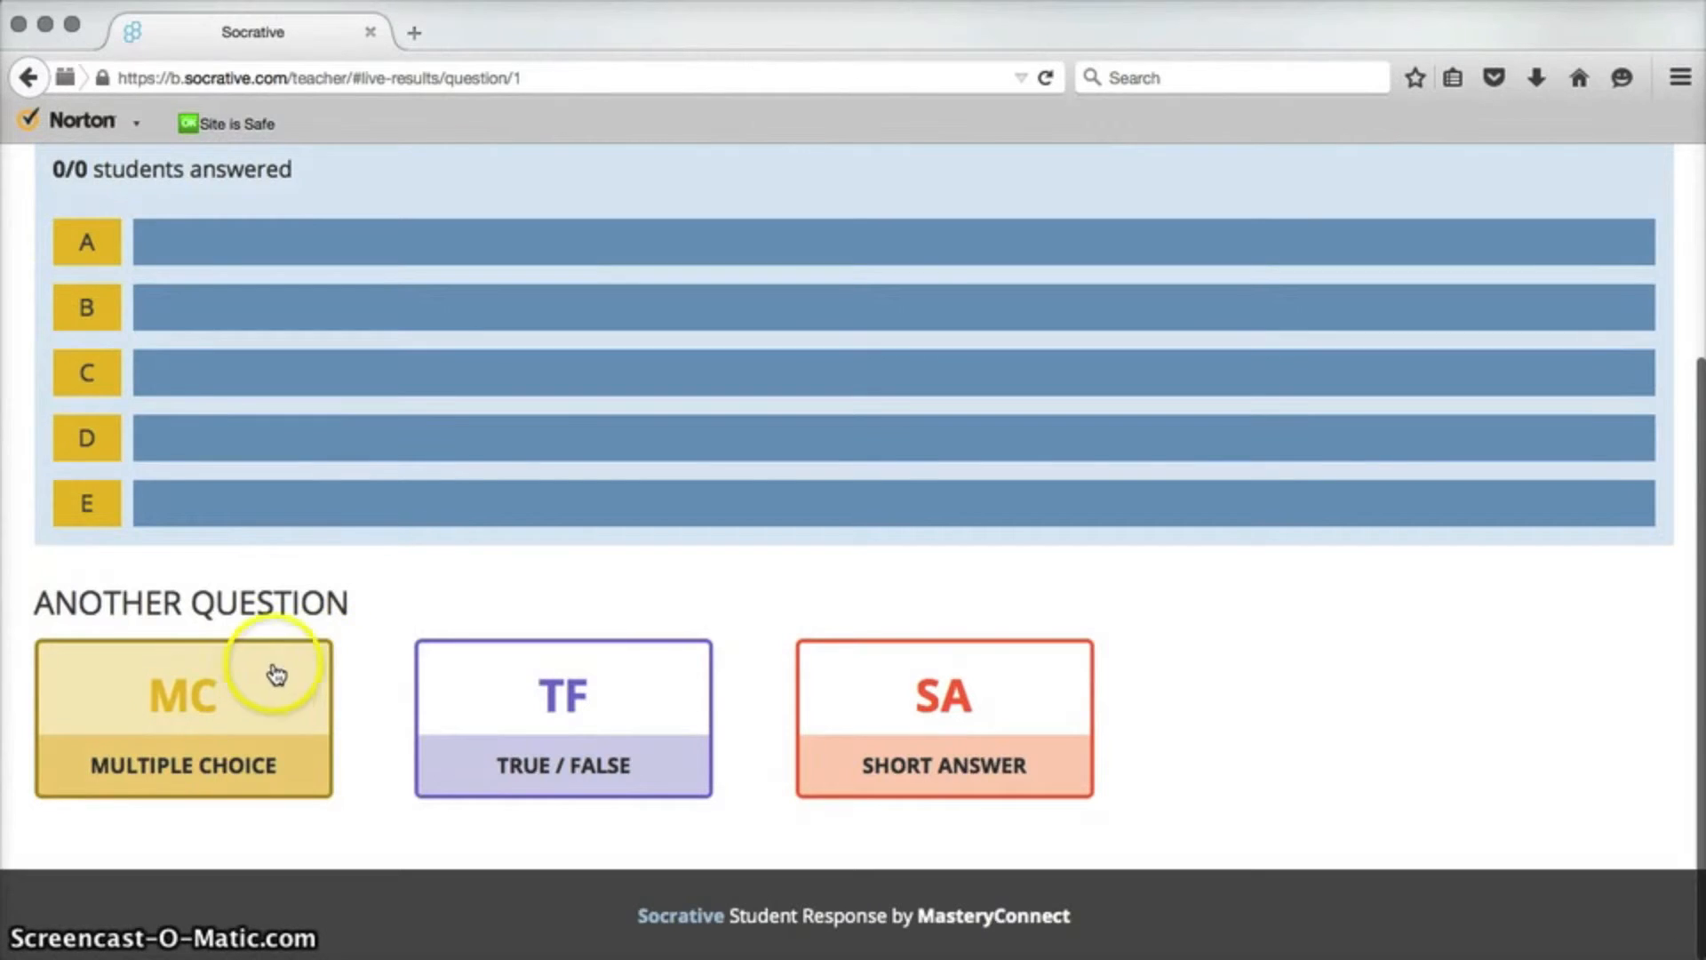
{"action": "scroll", "coordinate": [447, 481], "scroll_direction": "up", "scroll_amount": 2}
{"action": "scroll", "coordinate": [447, 481], "scroll_direction": "up", "scroll_amount": 1}
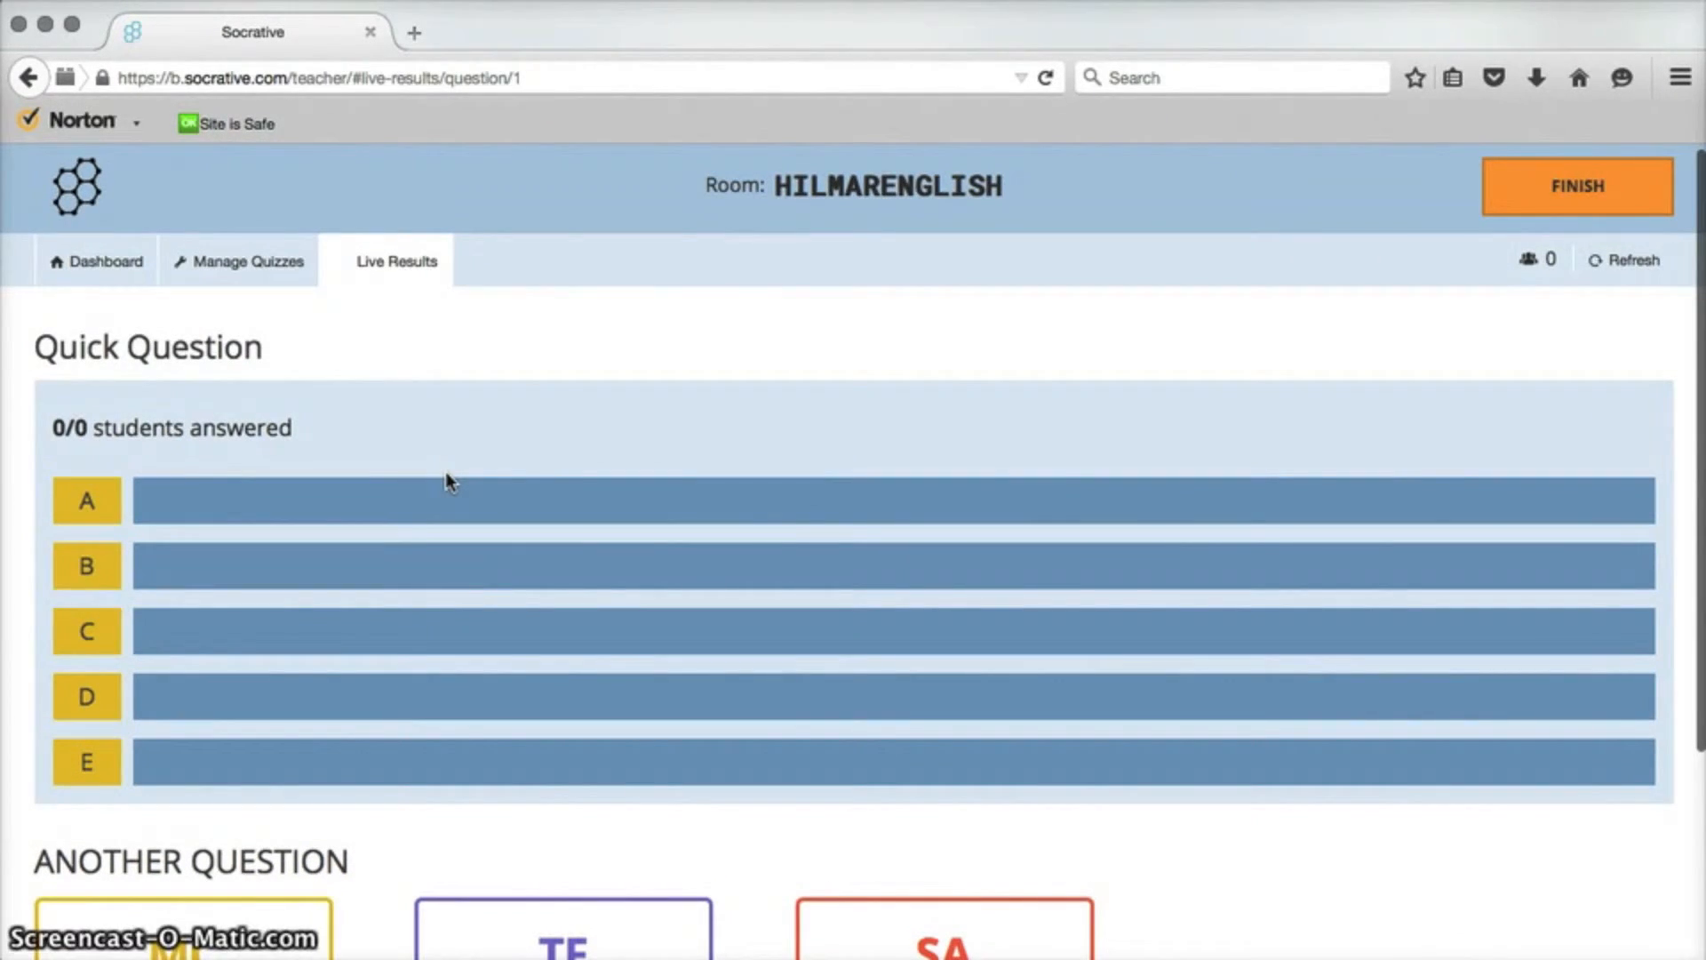
{"action": "scroll", "coordinate": [560, 689], "scroll_direction": "down", "scroll_amount": 3}
{"action": "left_click", "coordinate": [555, 691]}
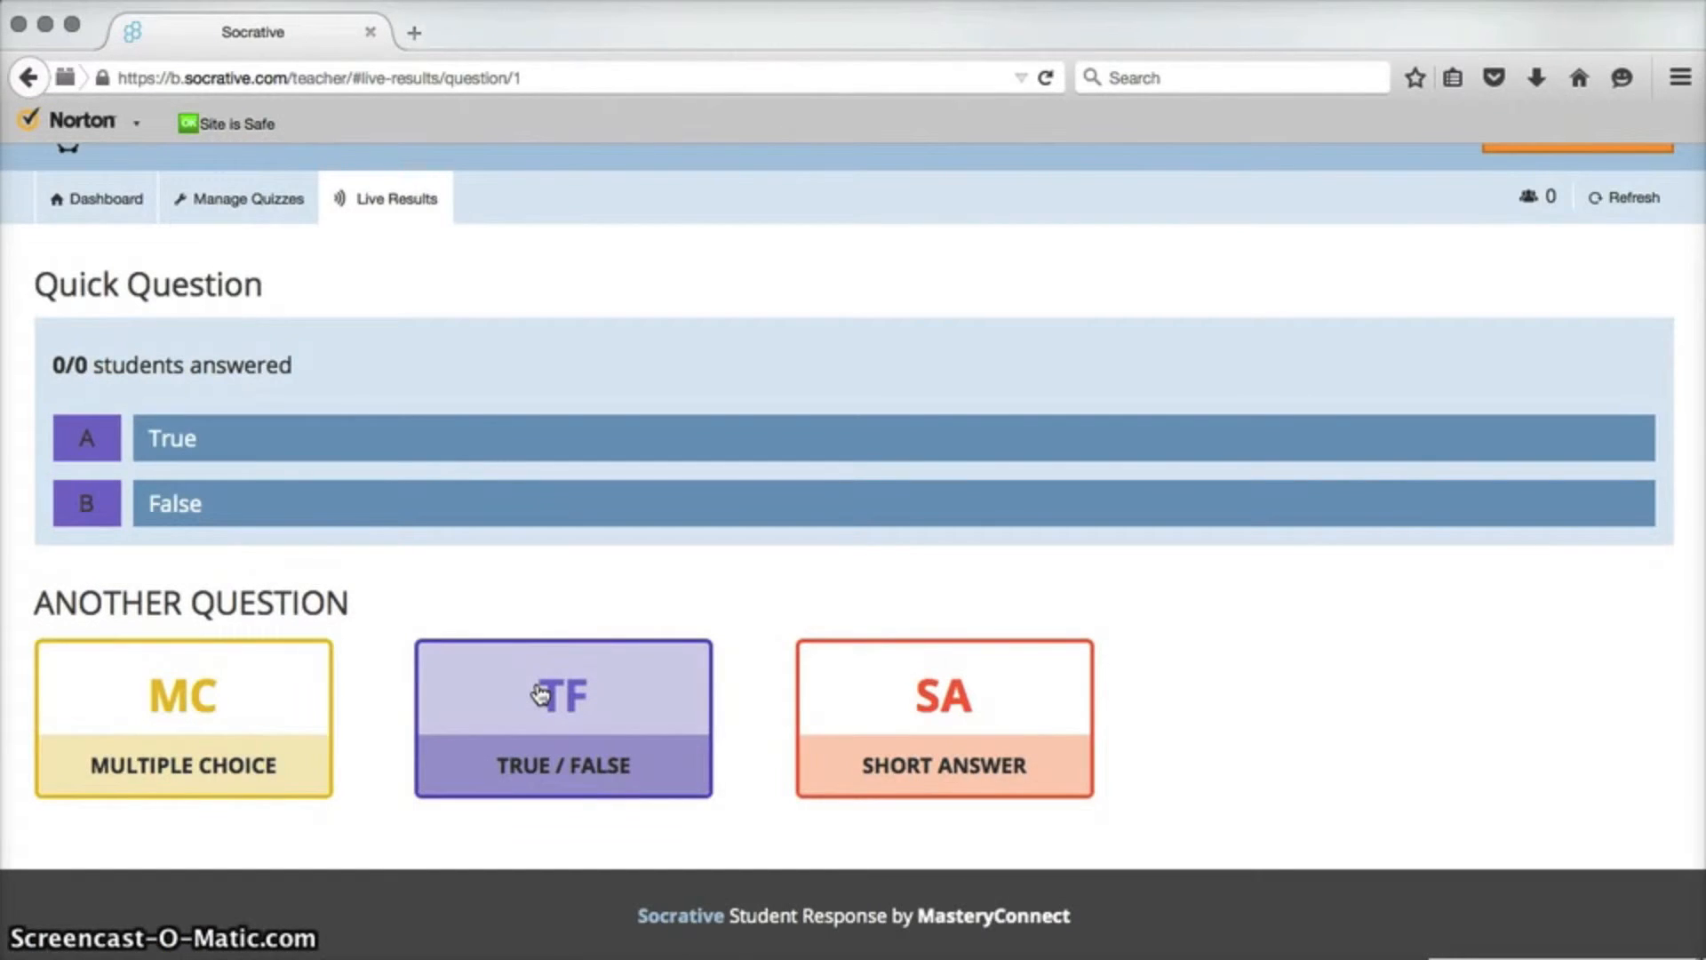
Open a Short Answer quick question and enter the question "What is your favorite color?".
{"action": "left_click", "coordinate": [953, 722]}
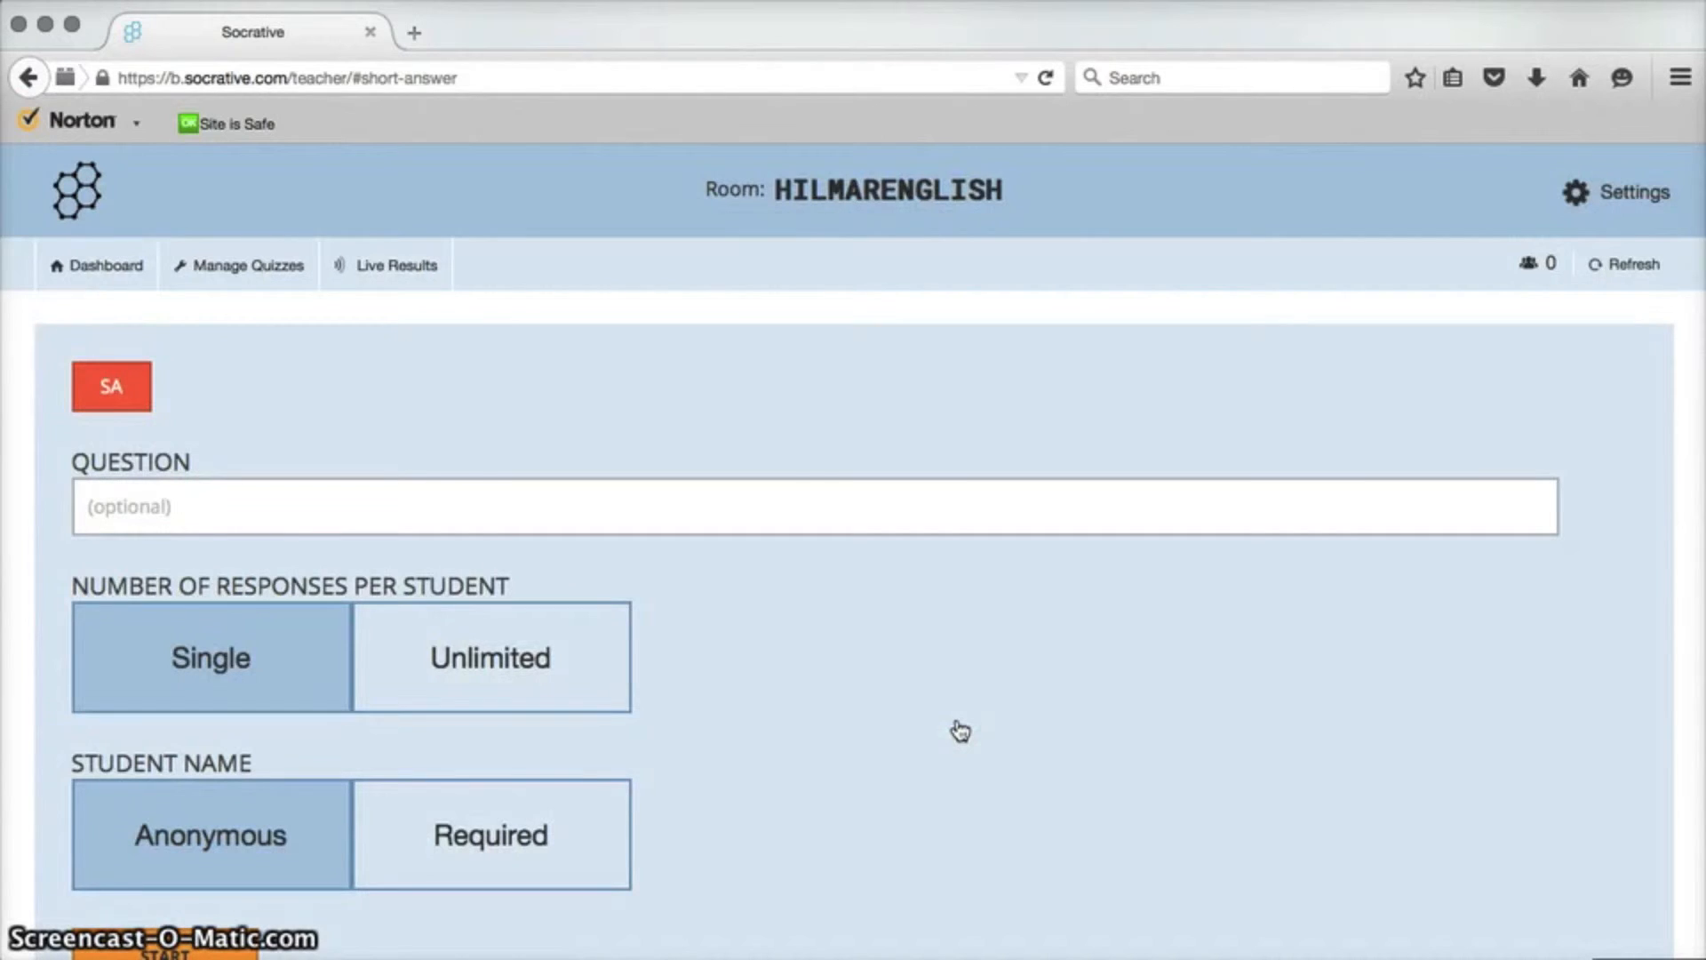
{"action": "scroll", "coordinate": [960, 730], "scroll_direction": "down", "scroll_amount": 3}
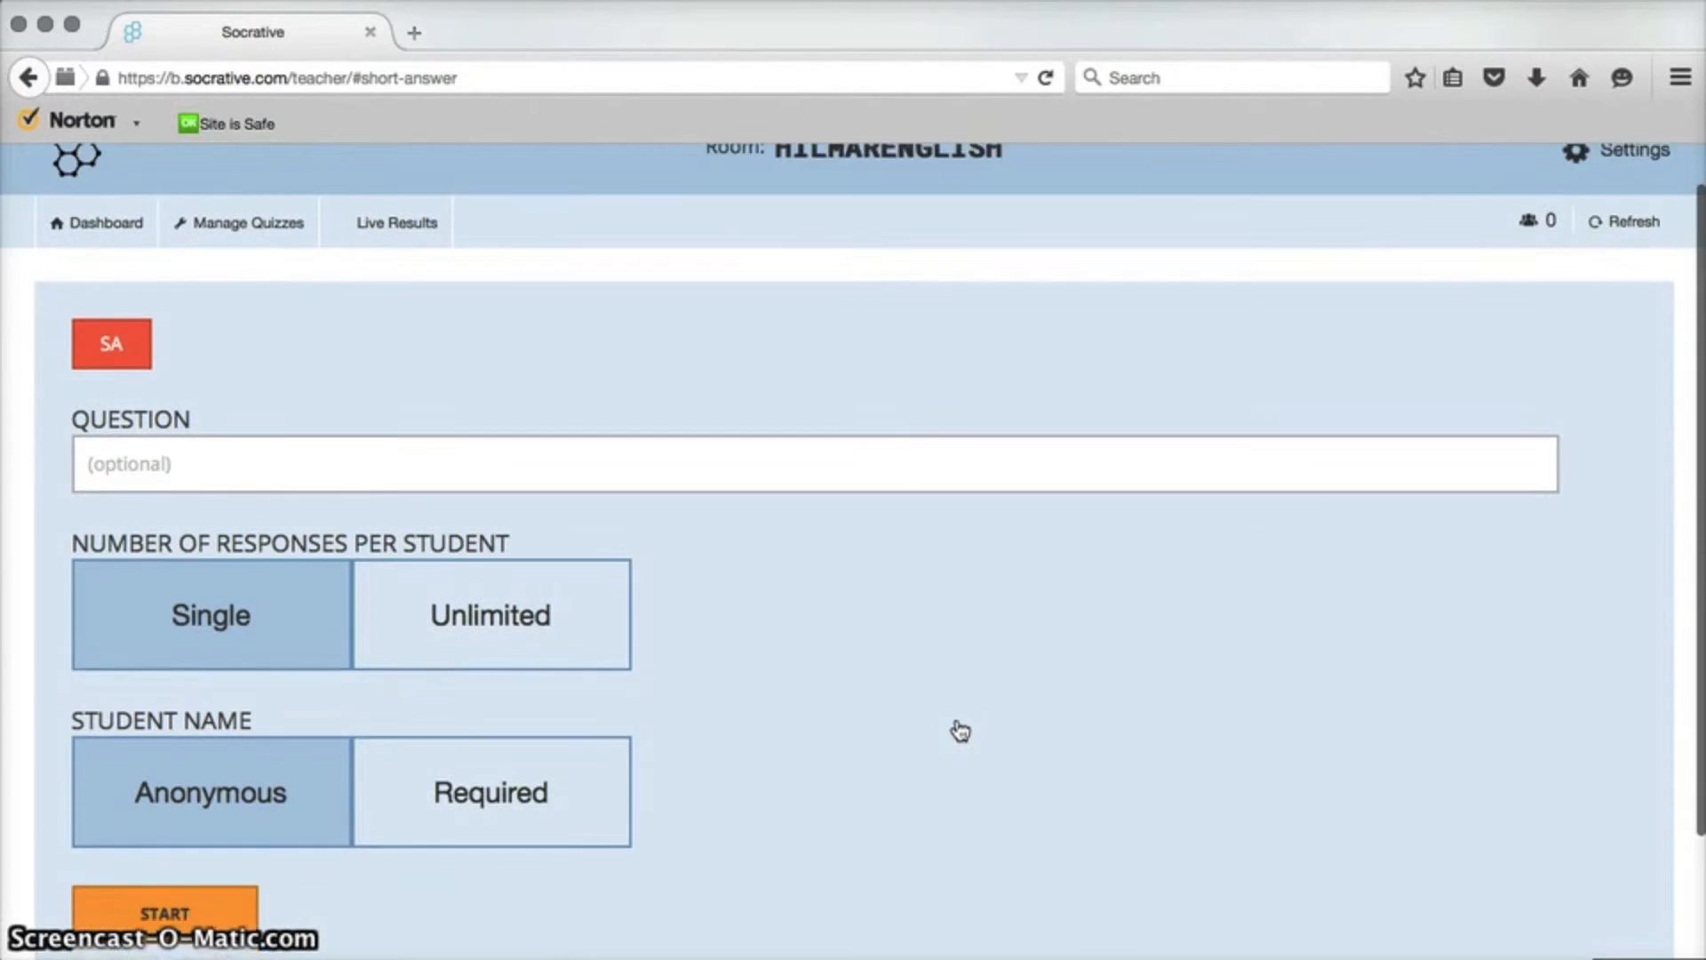
{"action": "scroll", "coordinate": [961, 730], "scroll_direction": "up", "scroll_amount": 2}
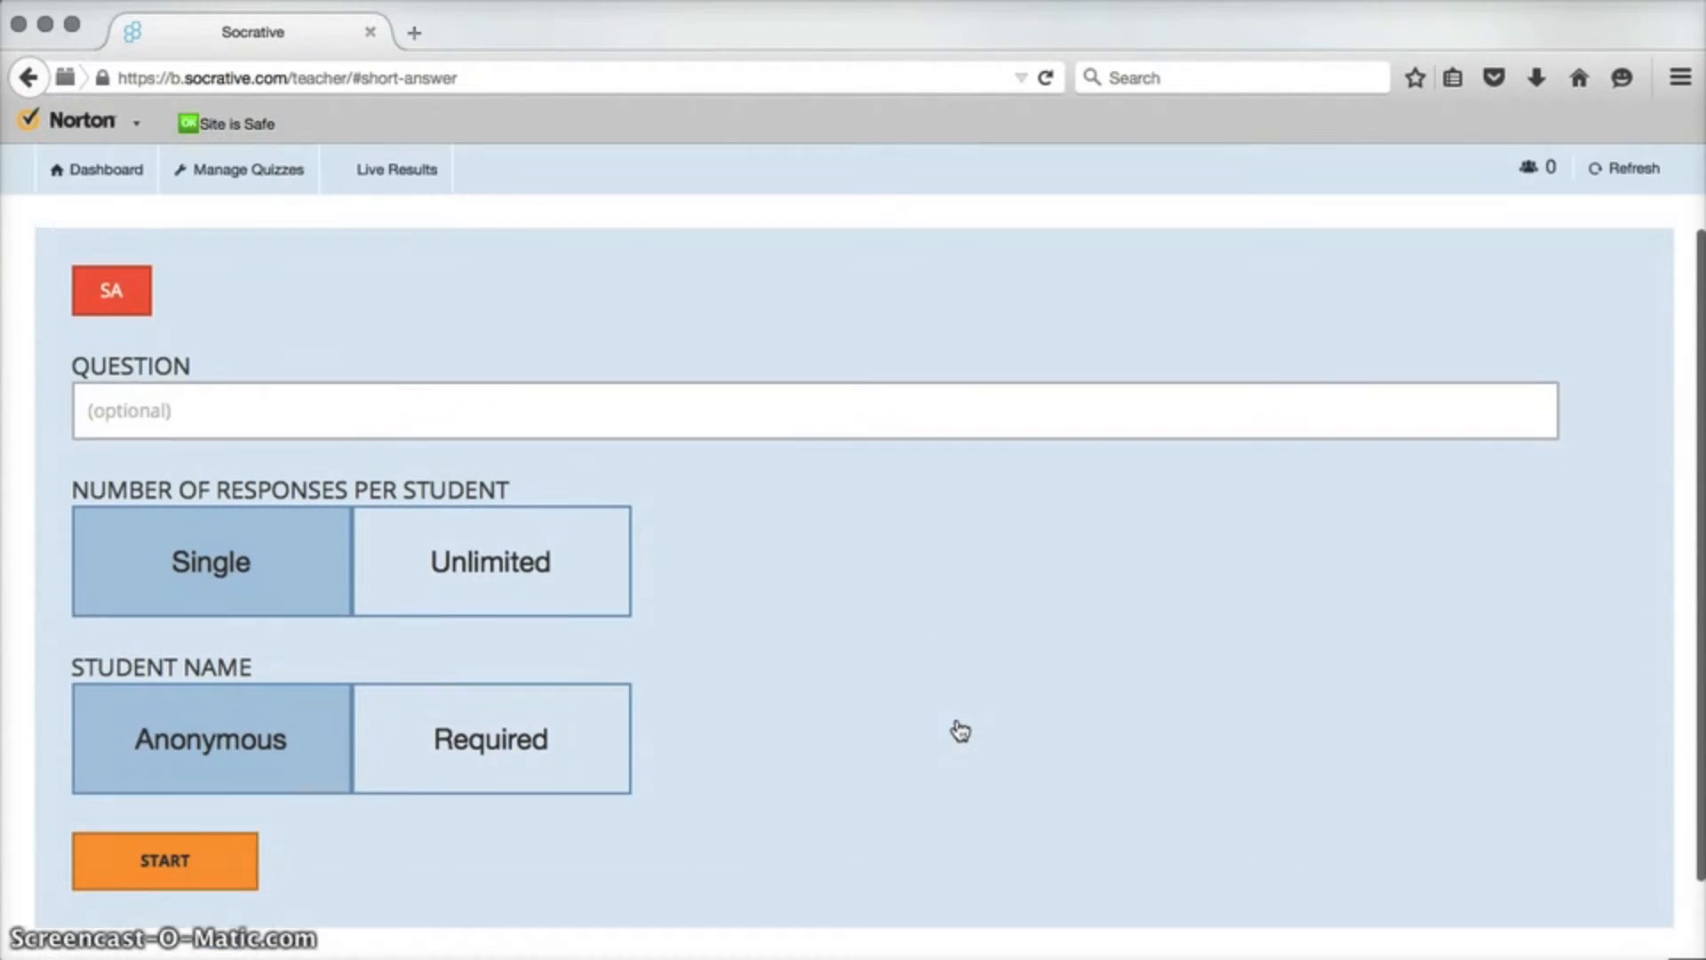
{"action": "left_click", "coordinate": [592, 450]}
{"action": "type", "text": "What is your favorite color?"}
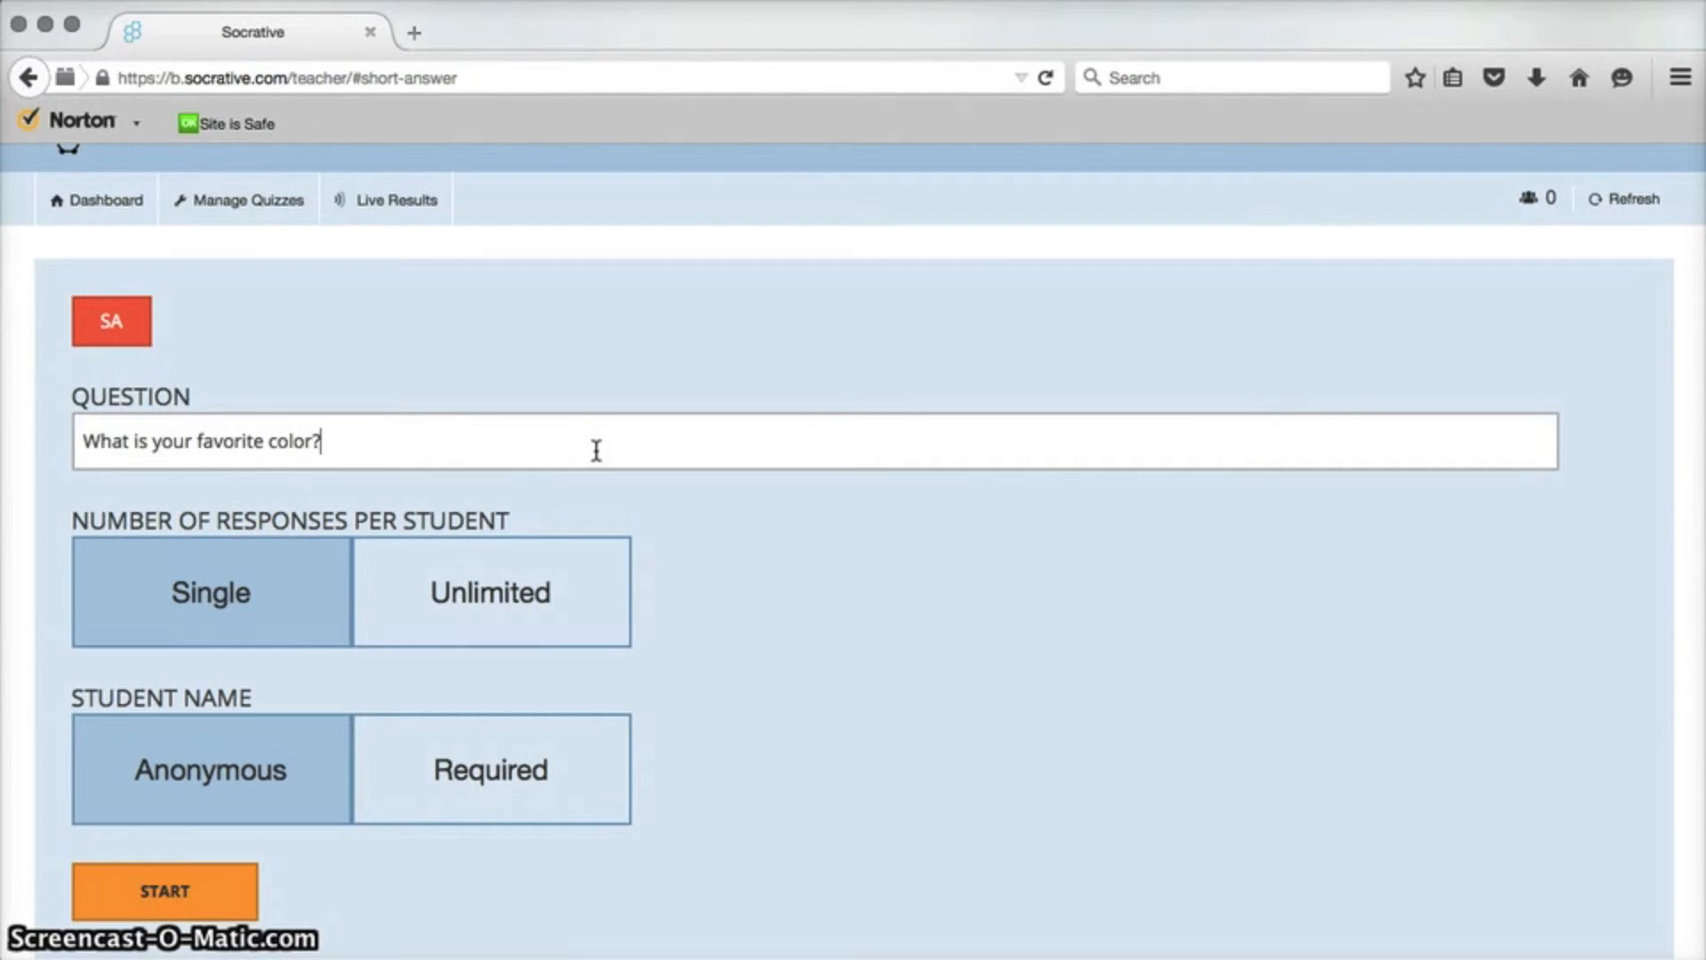
Set the student name option to Required, then go back to the dashboard without starting.
{"action": "left_click", "coordinate": [281, 782]}
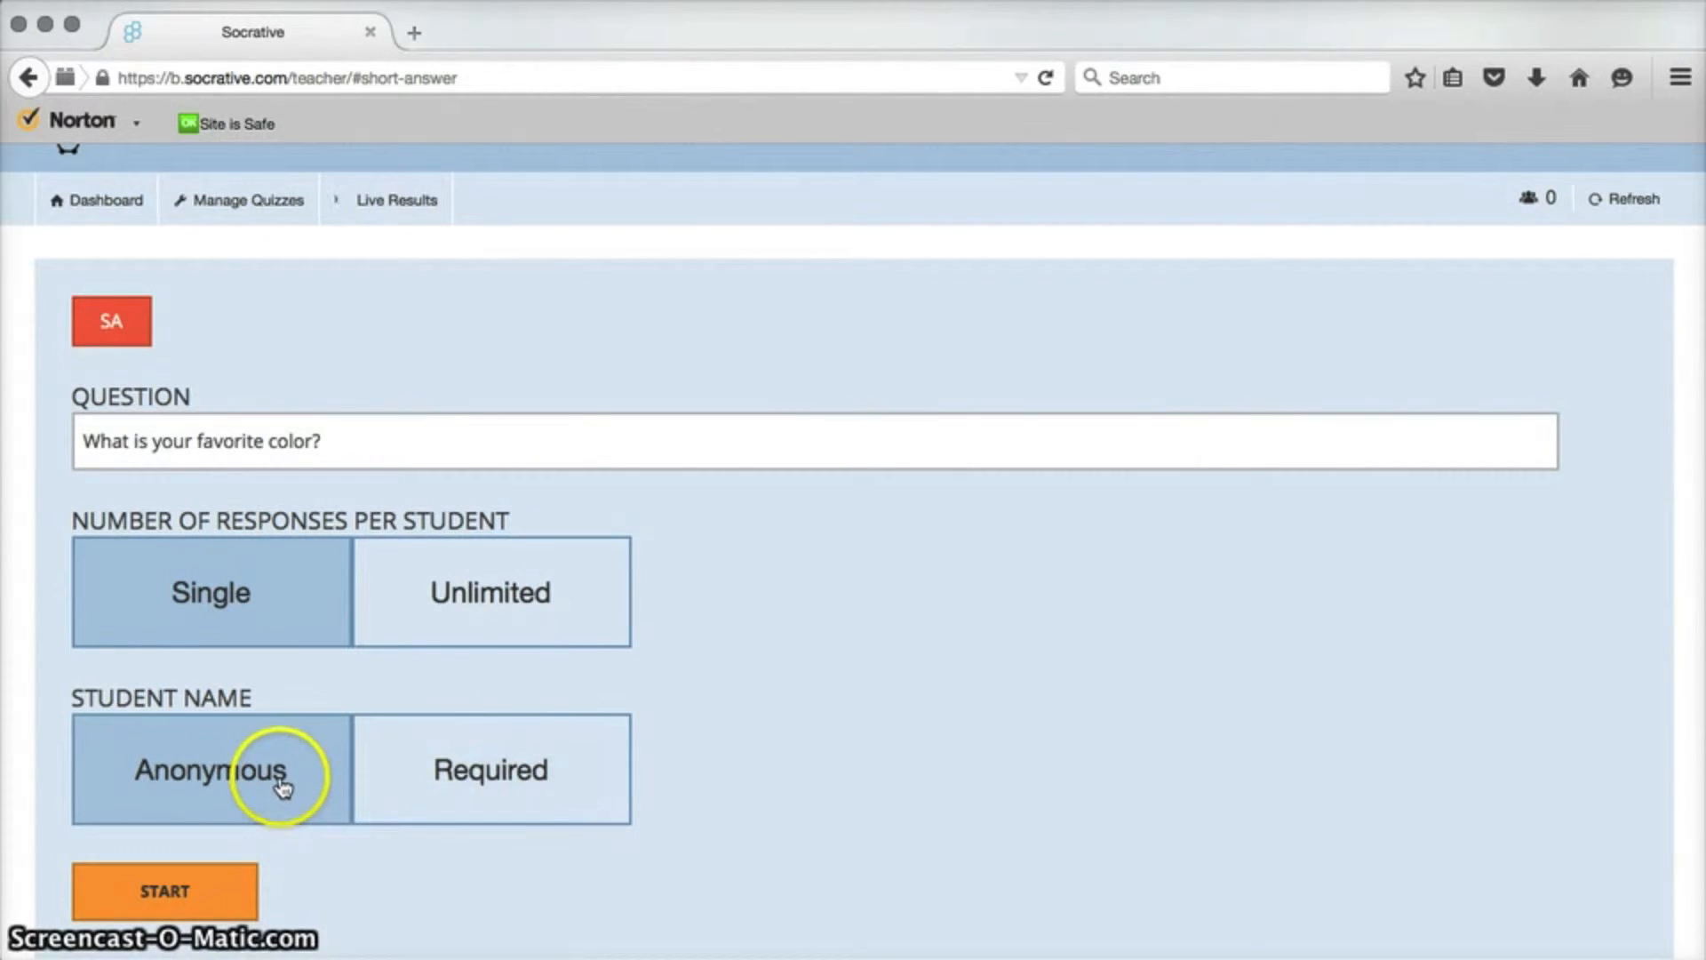
{"action": "left_click", "coordinate": [478, 768]}
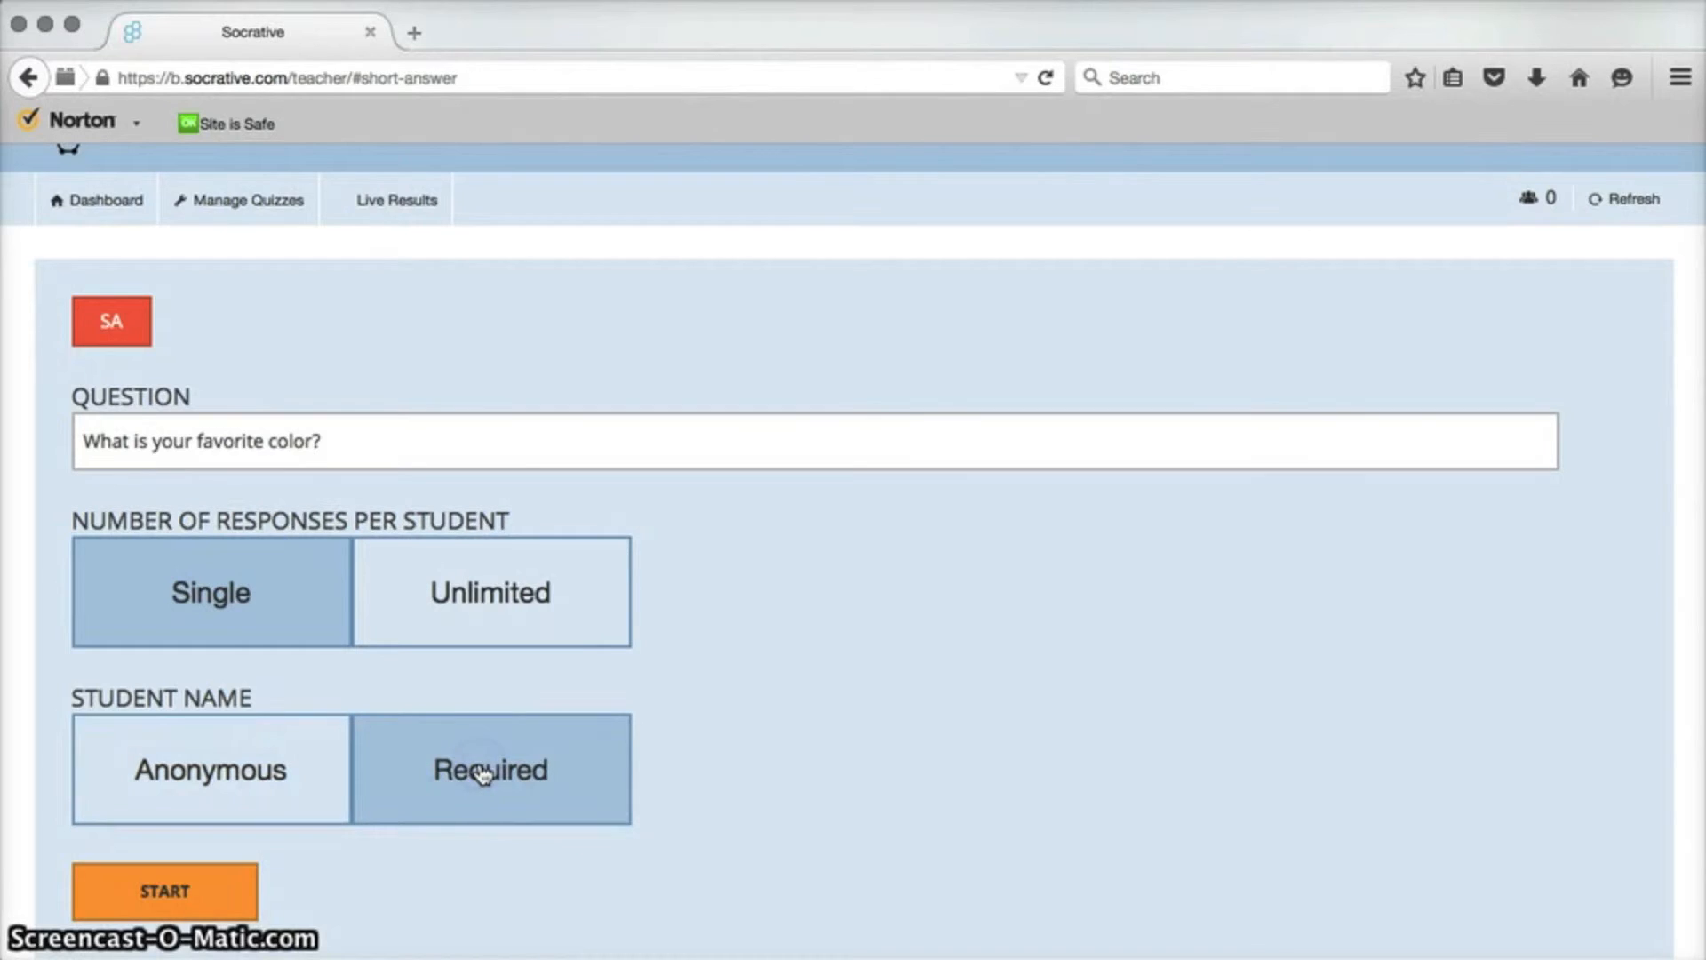
{"action": "scroll", "coordinate": [740, 762], "scroll_direction": "down", "scroll_amount": 3}
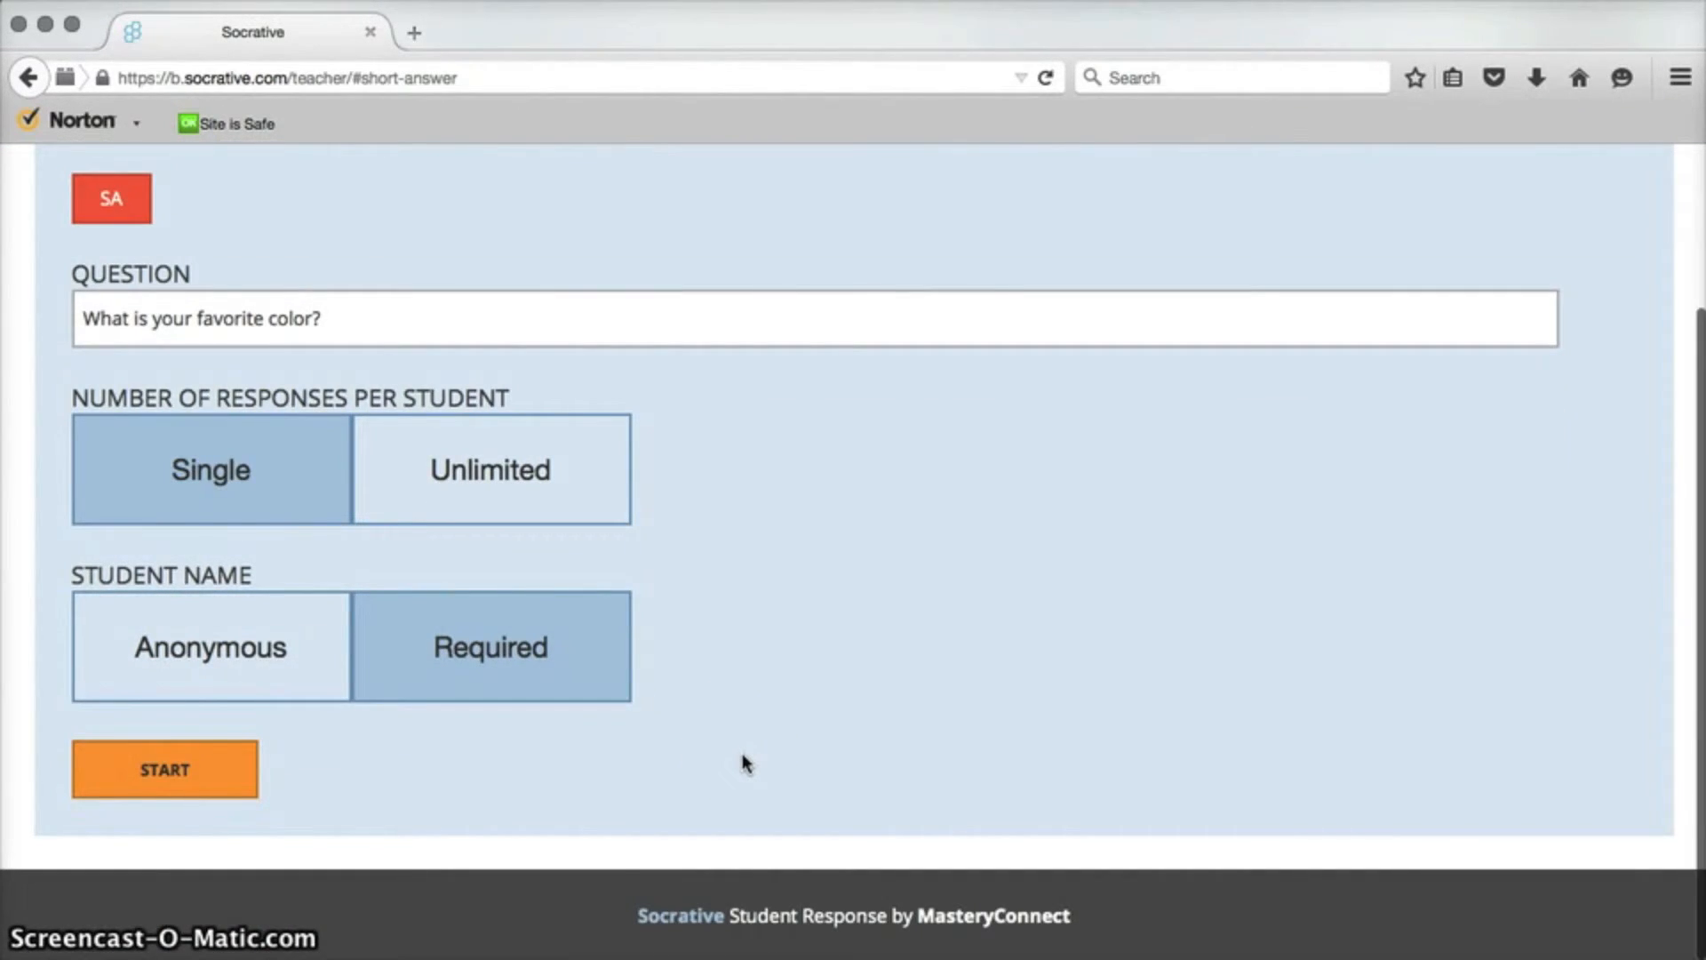
{"action": "scroll", "coordinate": [744, 762], "scroll_direction": "up", "scroll_amount": 5}
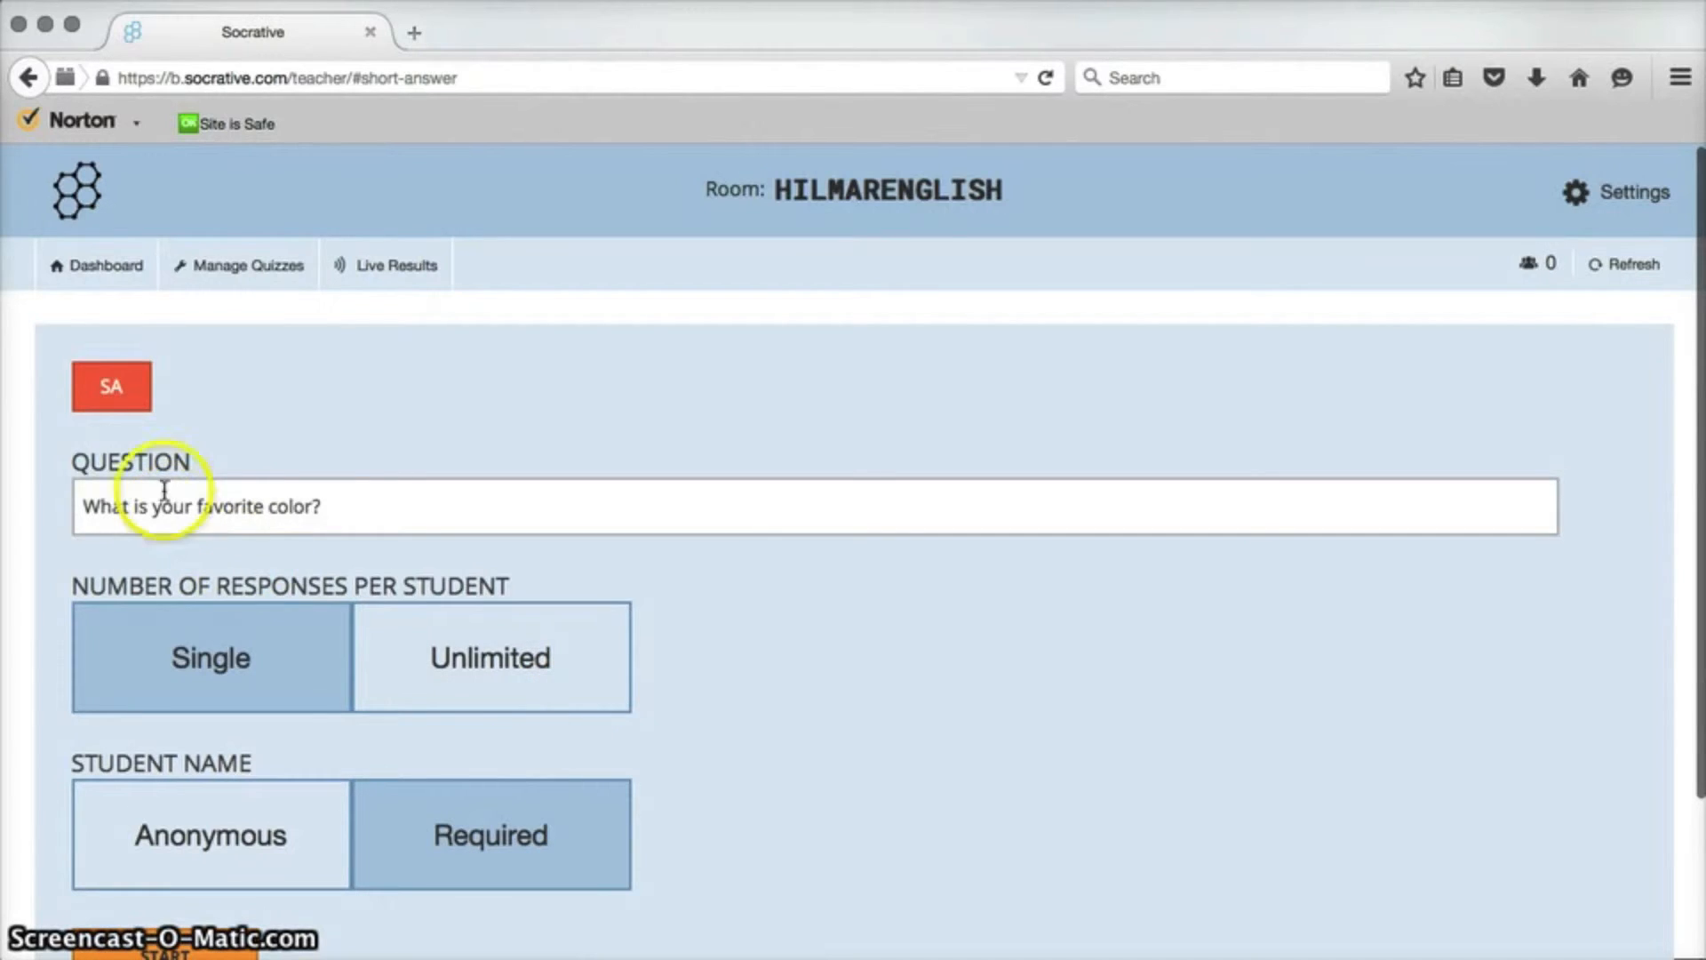
{"action": "left_click", "coordinate": [94, 266]}
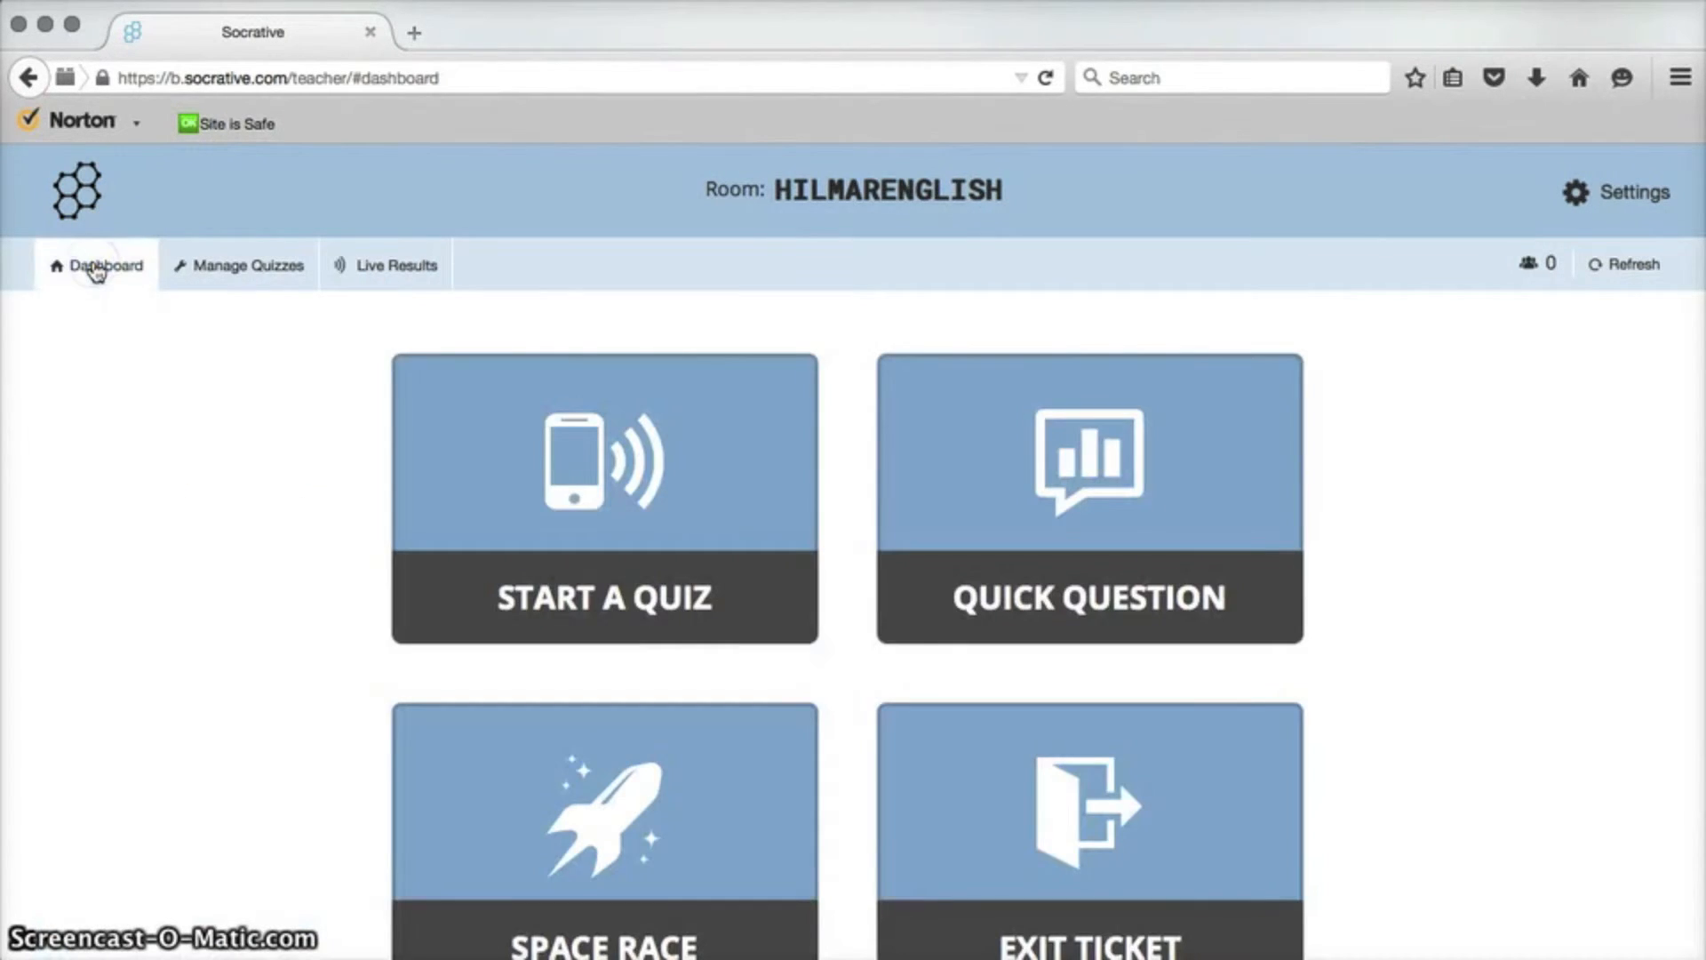
Launch an Exit Ticket and return to the dashboard.
{"action": "scroll", "coordinate": [285, 530], "scroll_direction": "down", "scroll_amount": 3}
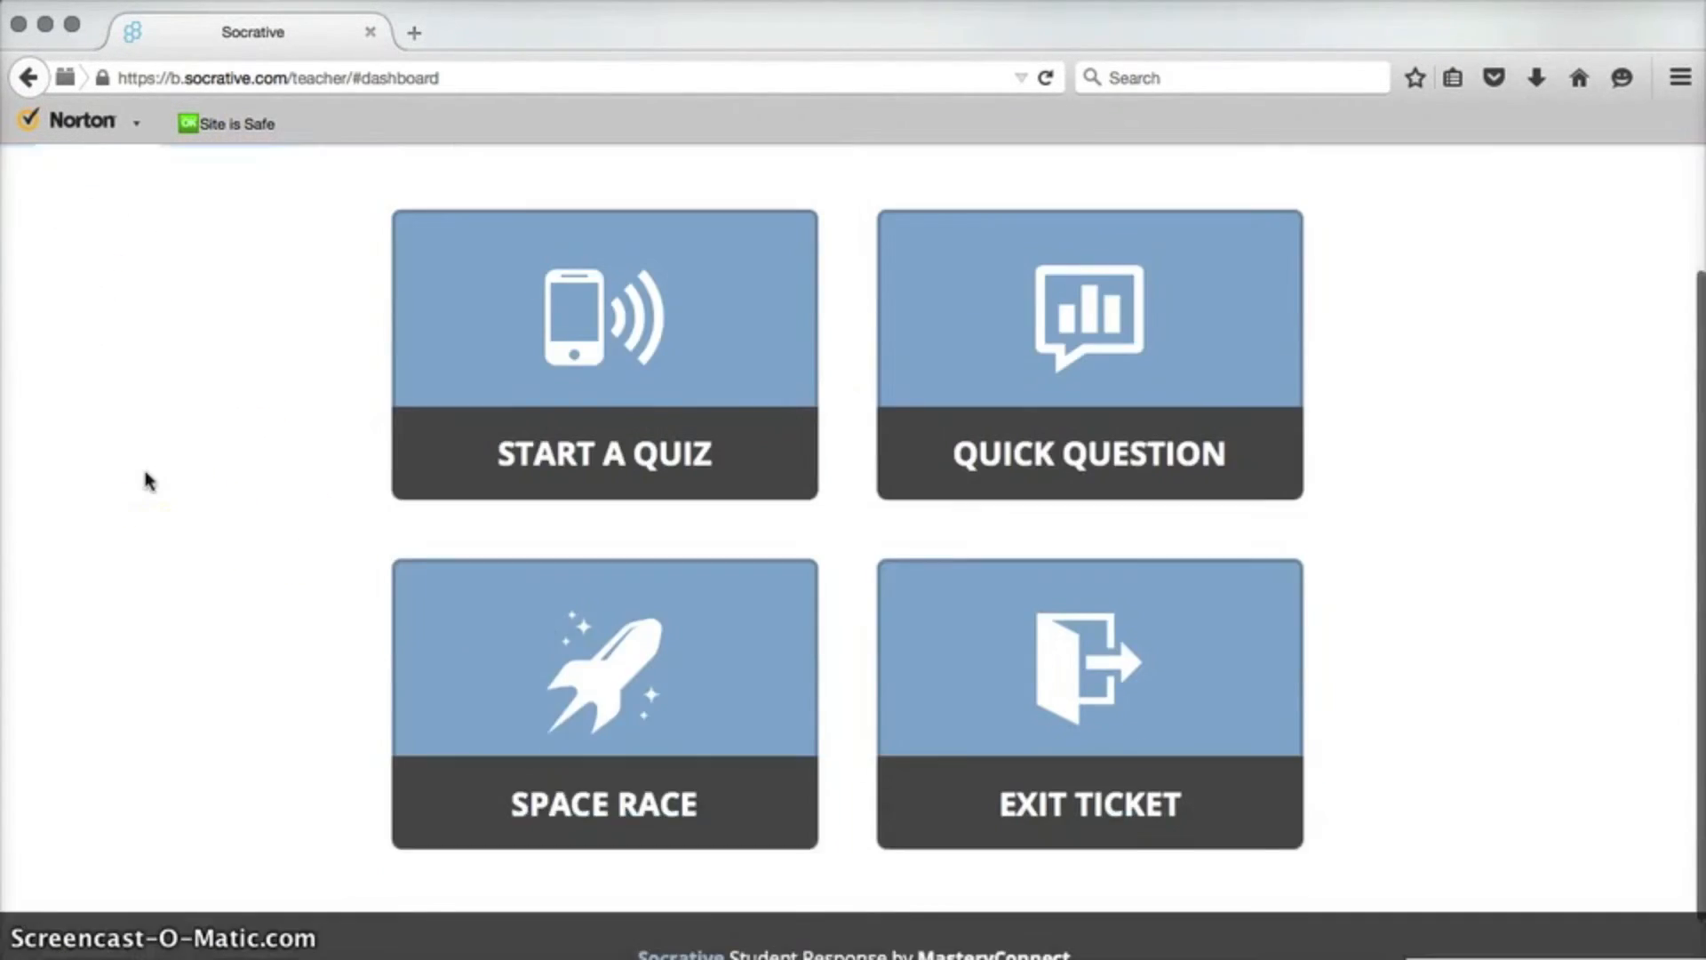
{"action": "scroll", "coordinate": [145, 473], "scroll_direction": "down", "scroll_amount": 1}
{"action": "left_click", "coordinate": [1217, 719]}
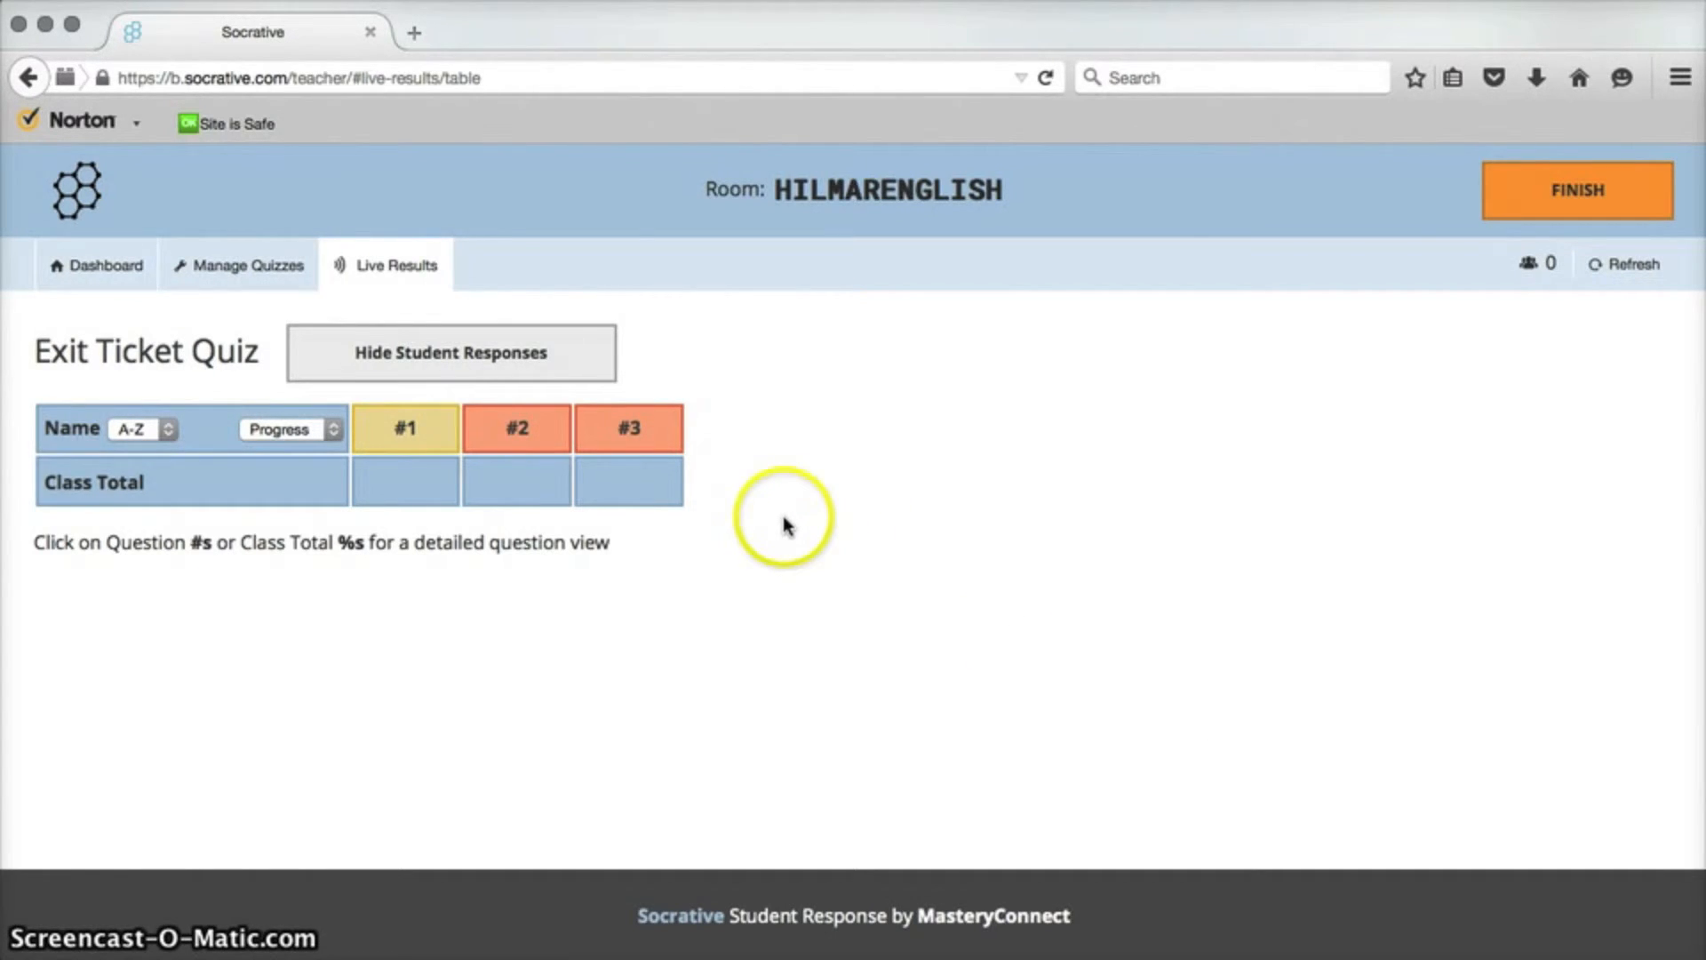
{"action": "left_click", "coordinate": [104, 271]}
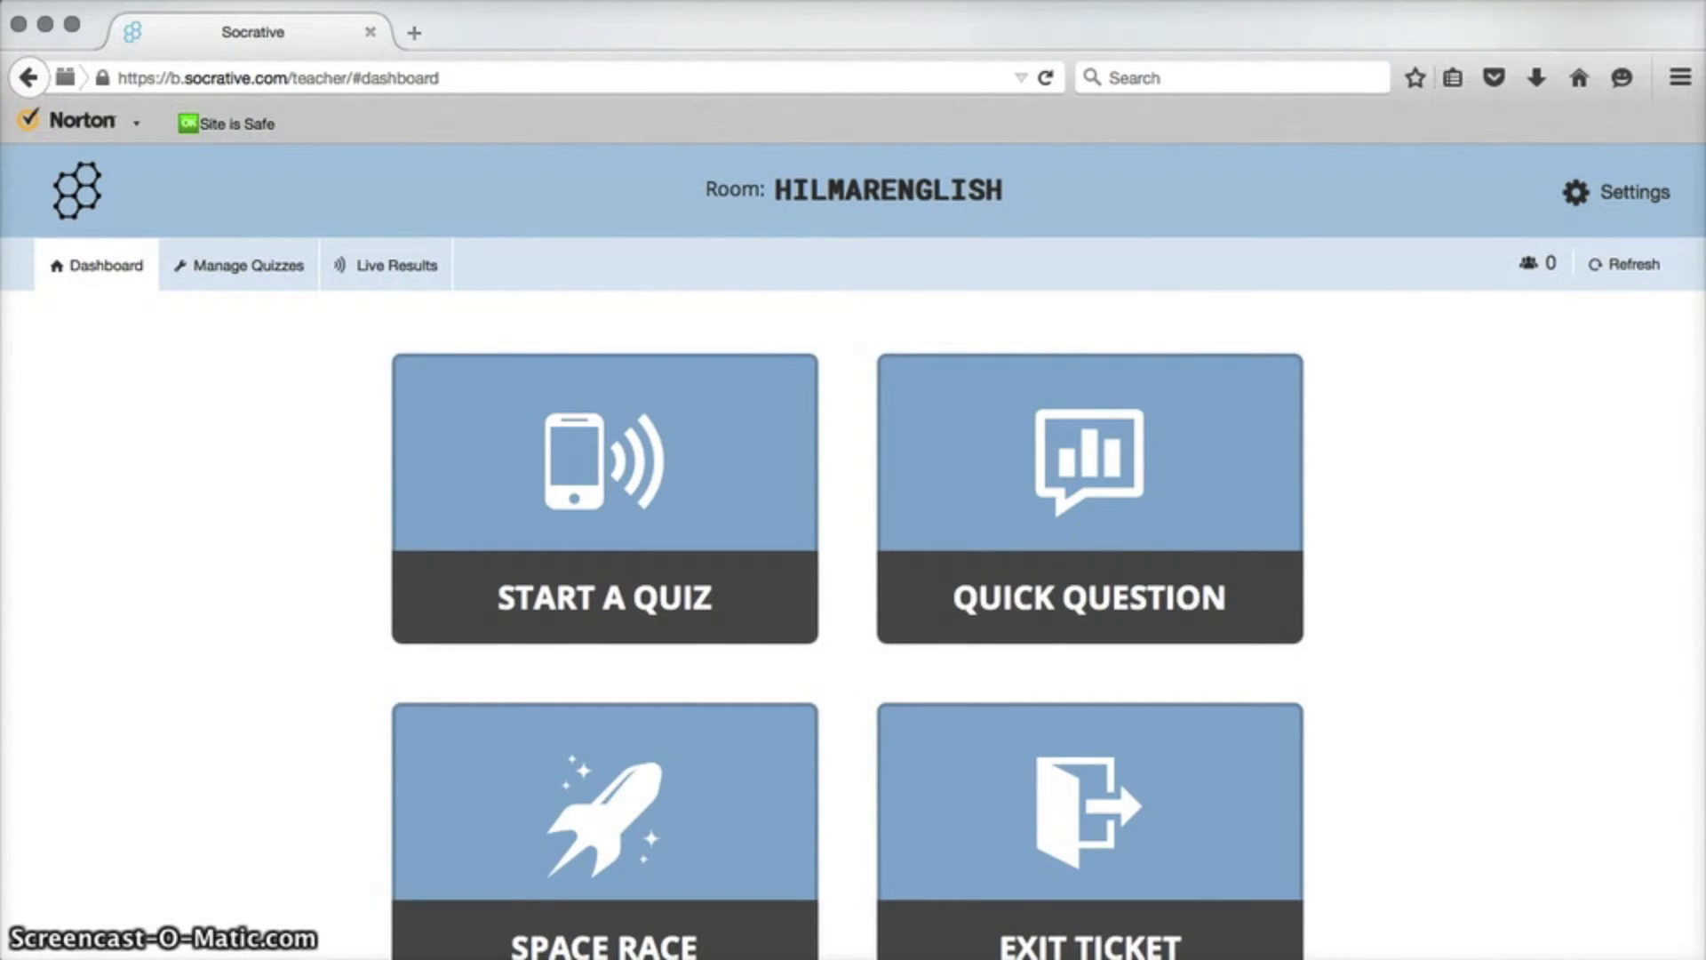
Sign out of the teacher account from the settings.
{"action": "left_click", "coordinate": [1626, 195]}
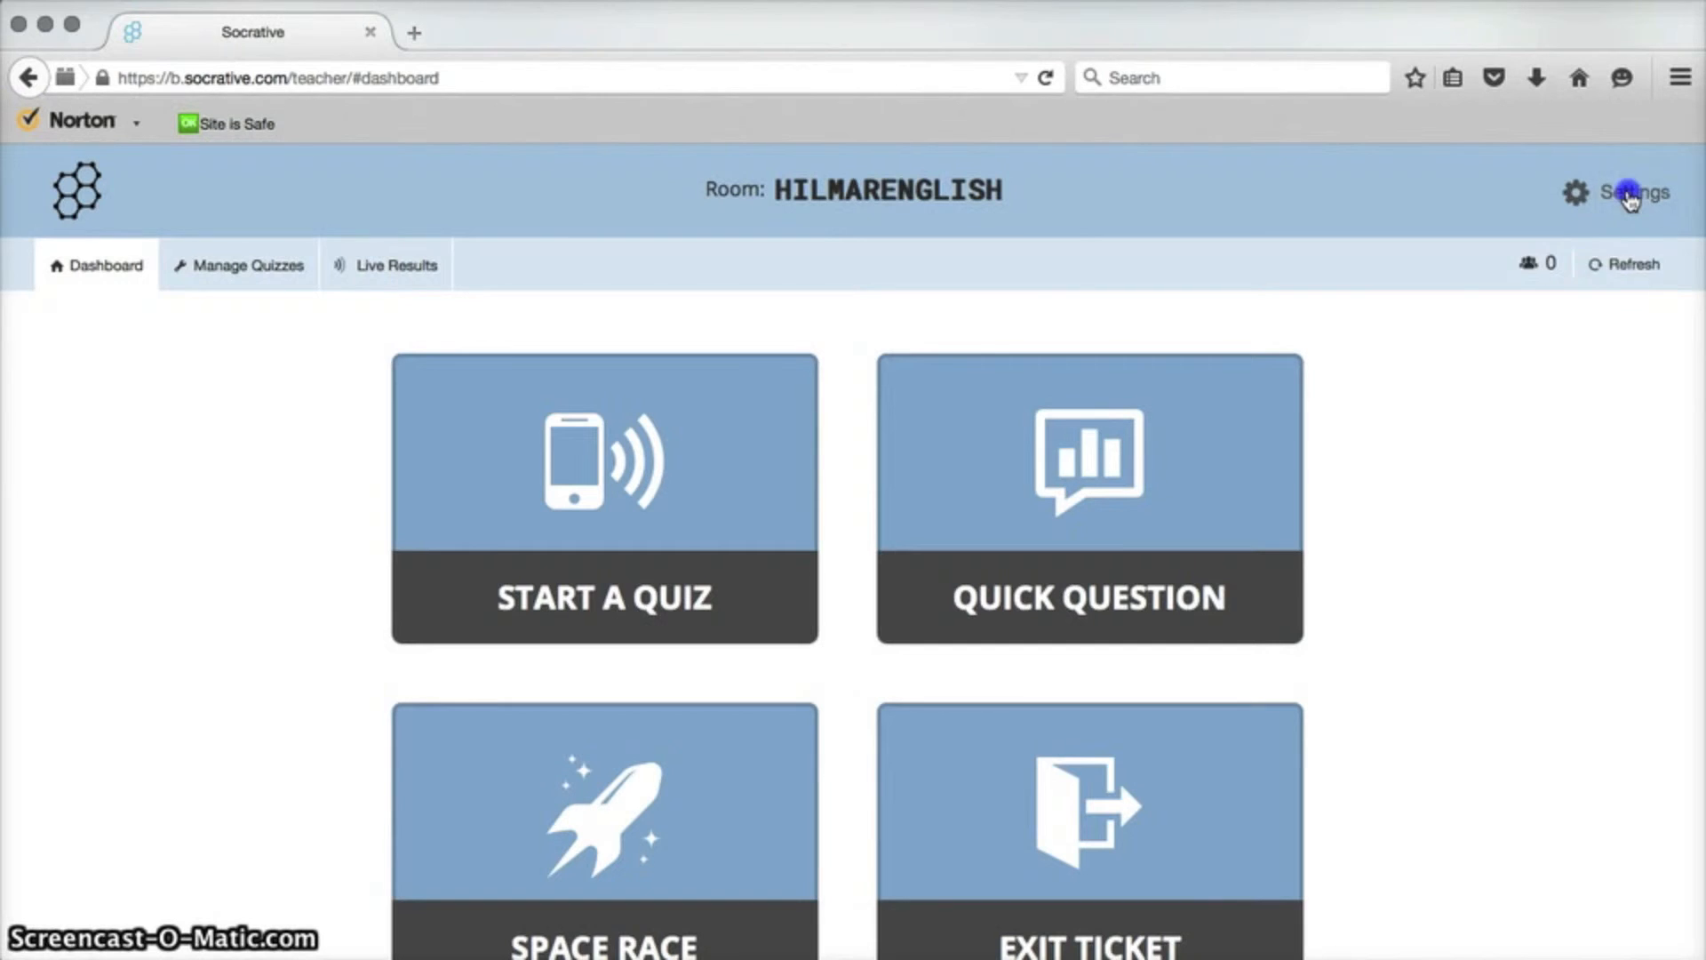
{"action": "left_click", "coordinate": [1490, 502]}
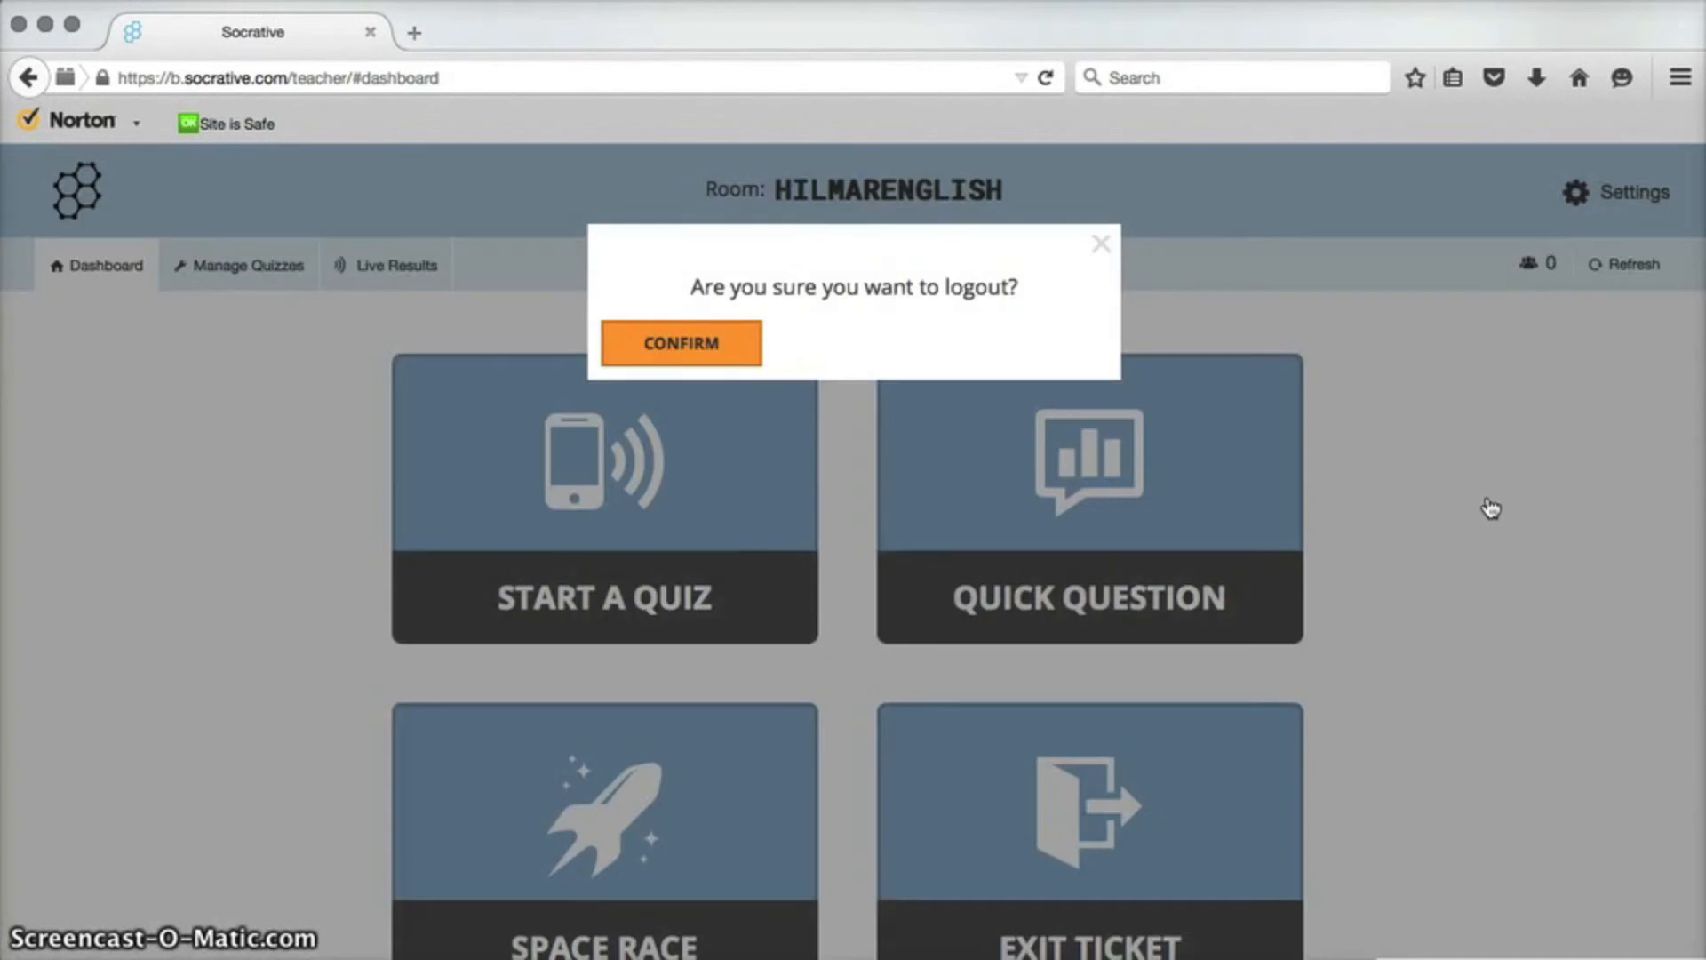
{"action": "left_click", "coordinate": [804, 271]}
{"action": "left_click", "coordinate": [680, 348]}
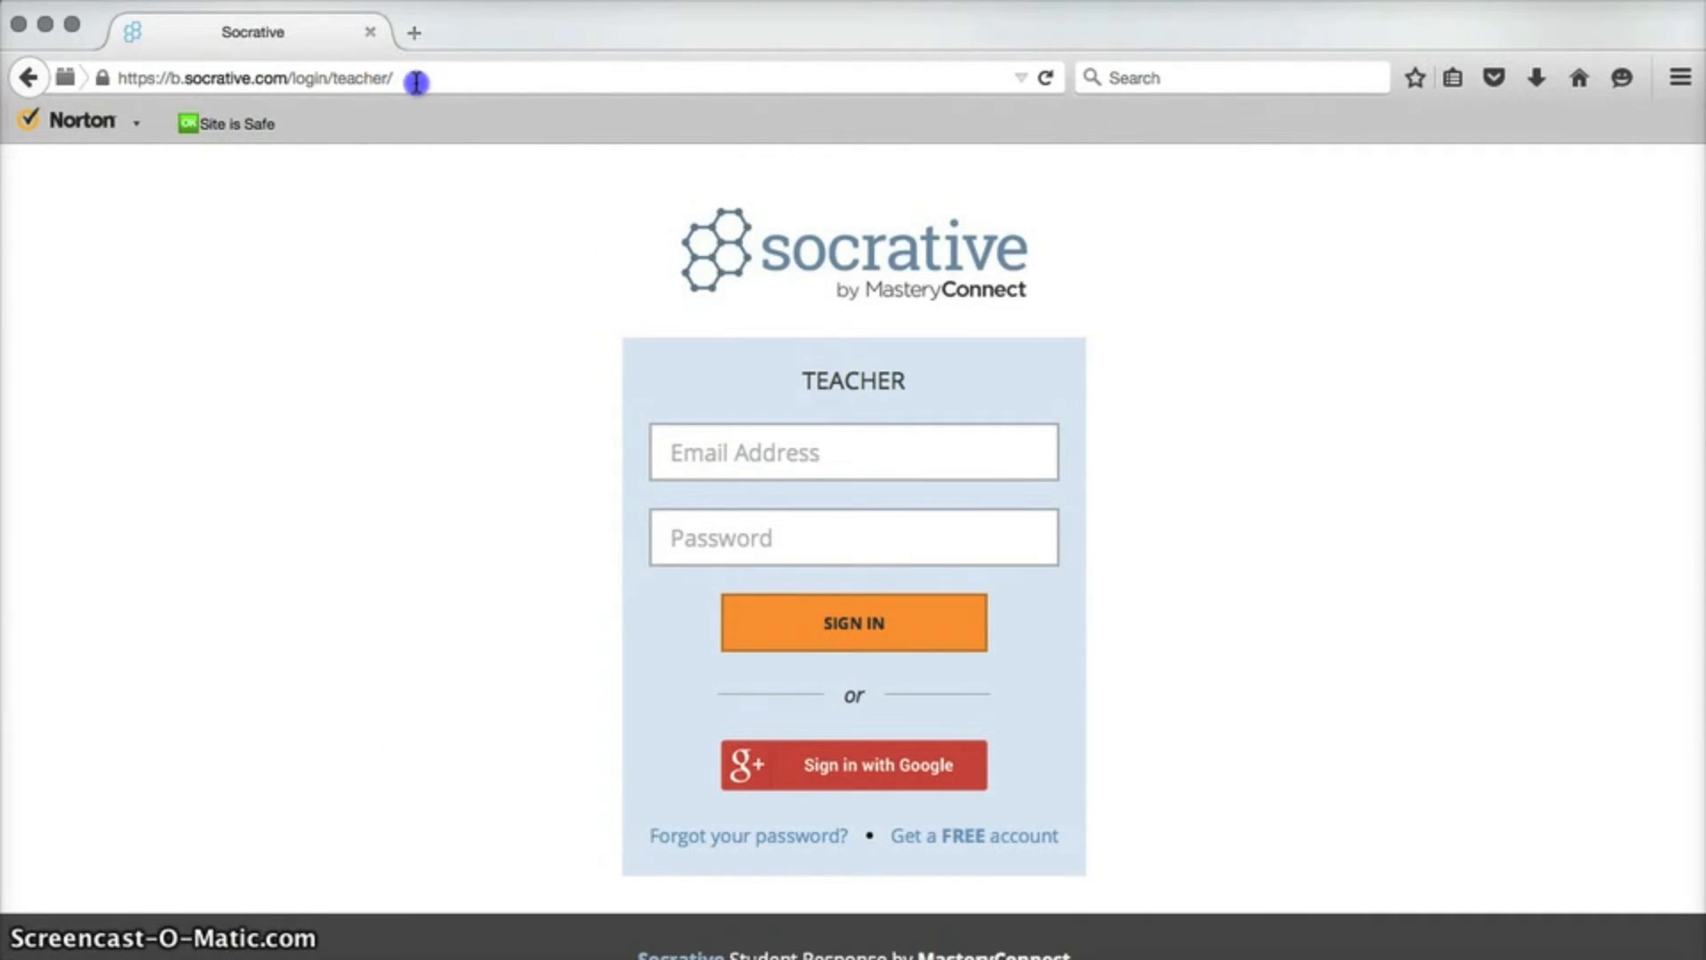
Go to socrative.com in the browser.
{"action": "left_click", "coordinate": [350, 76]}
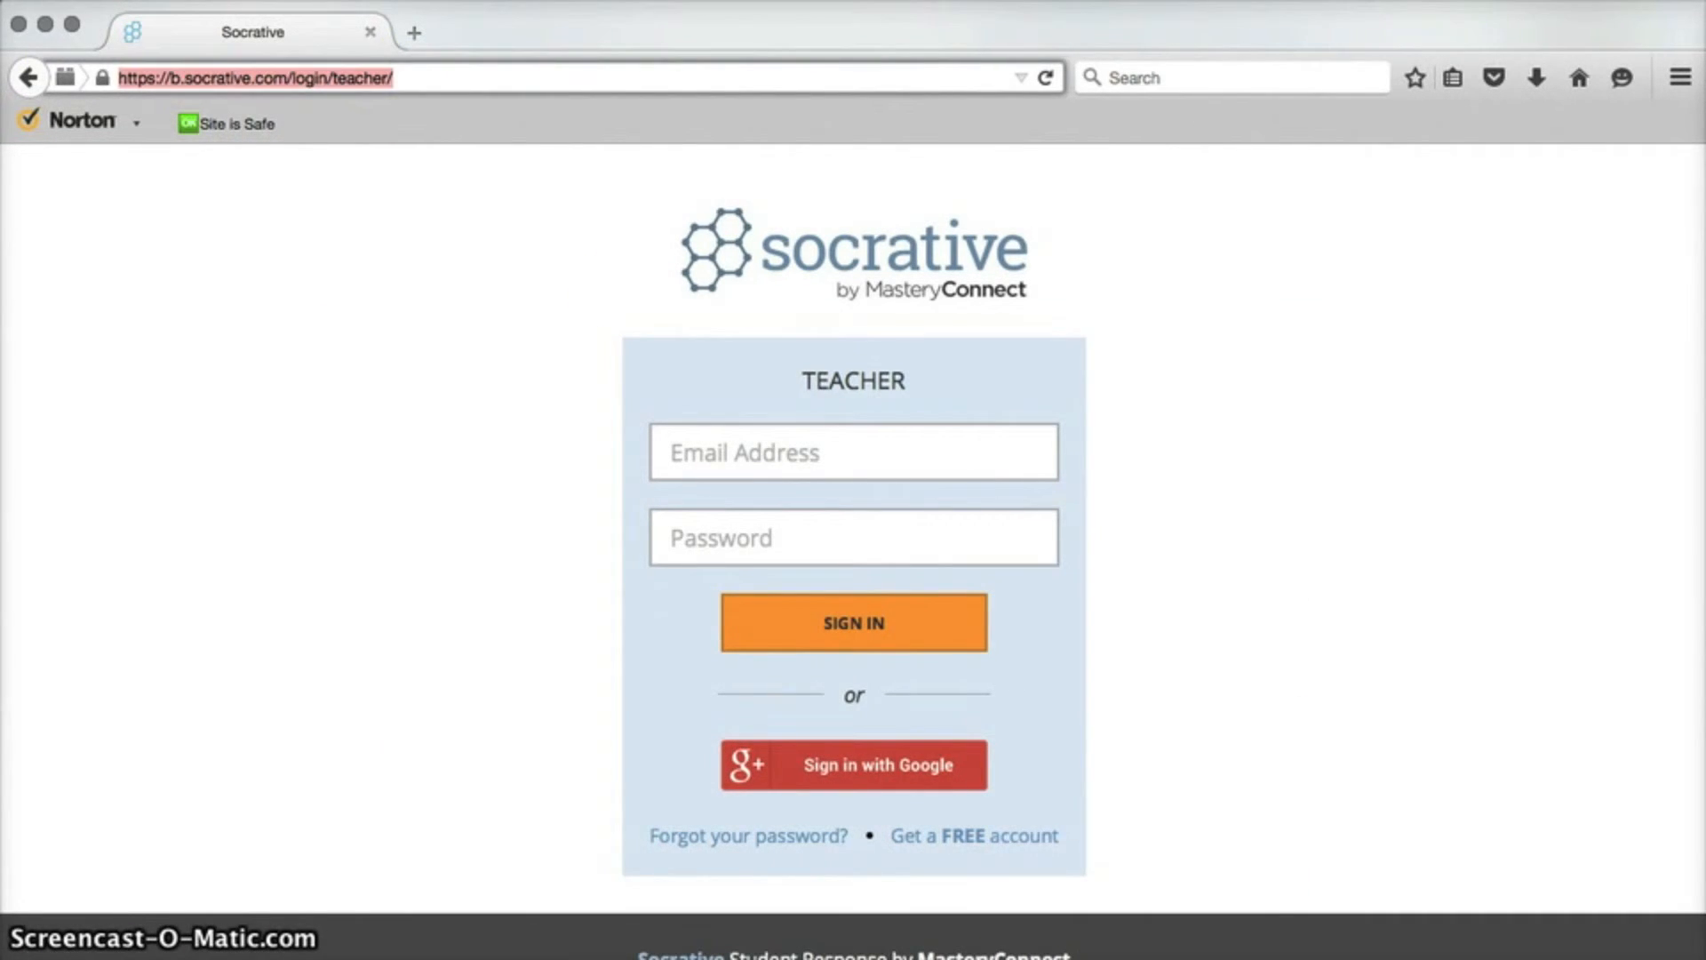
{"action": "type", "text": "socrative"}
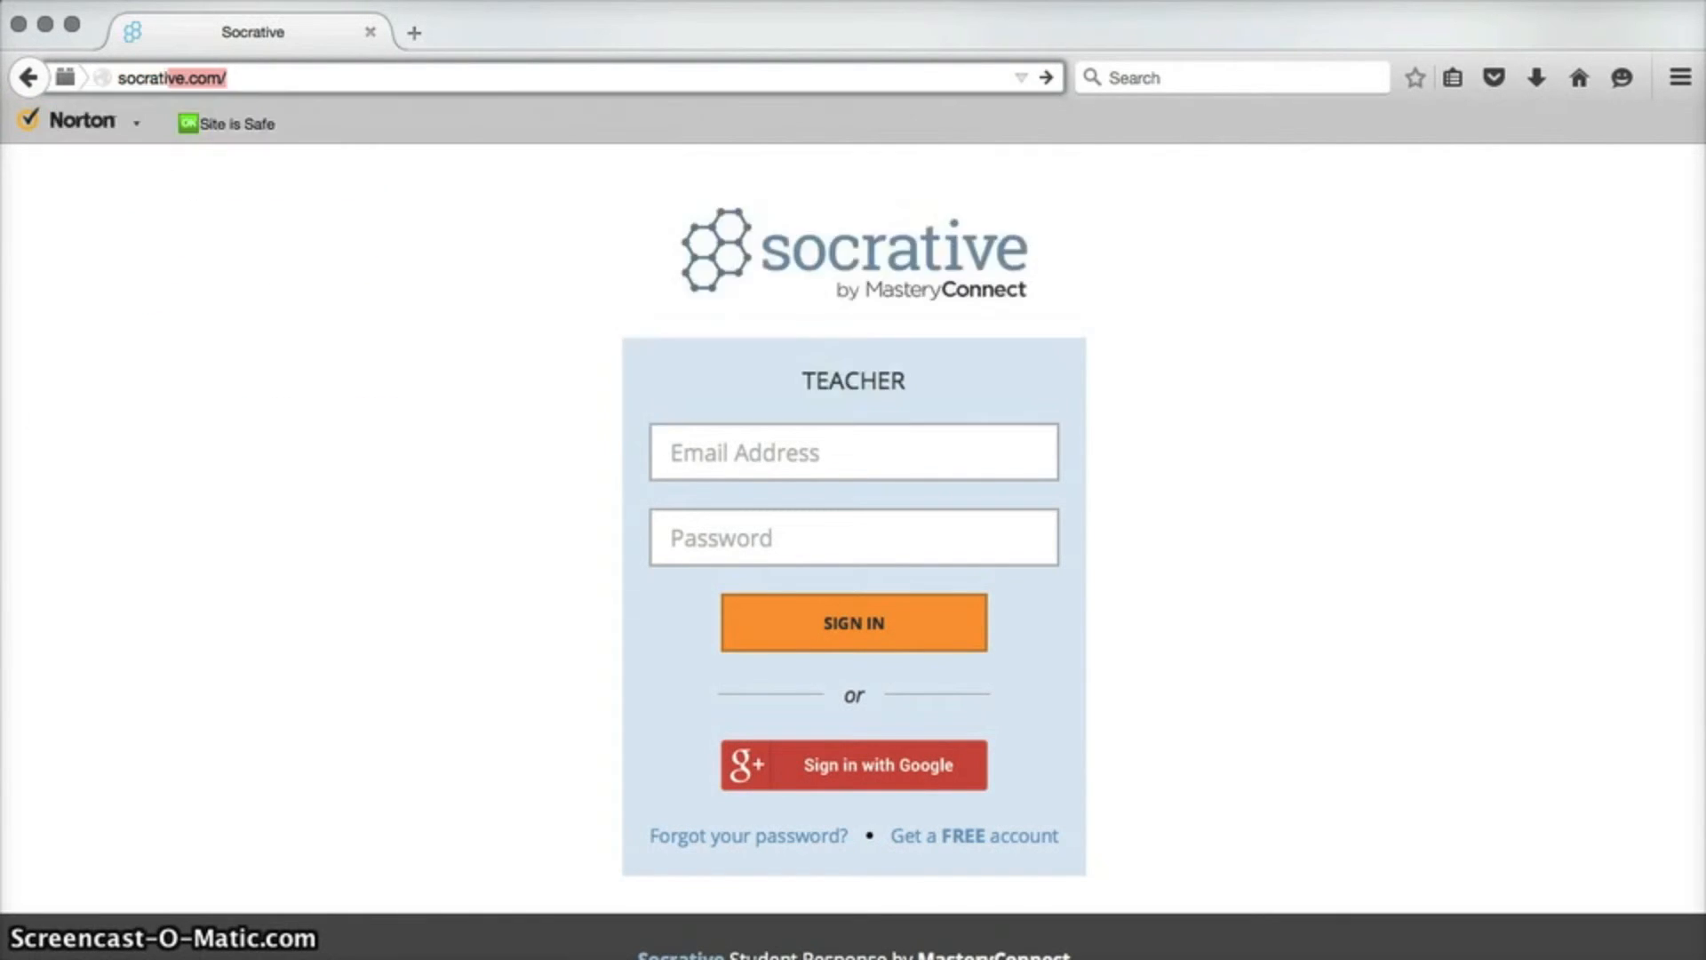
{"action": "type", "text": ".com"}
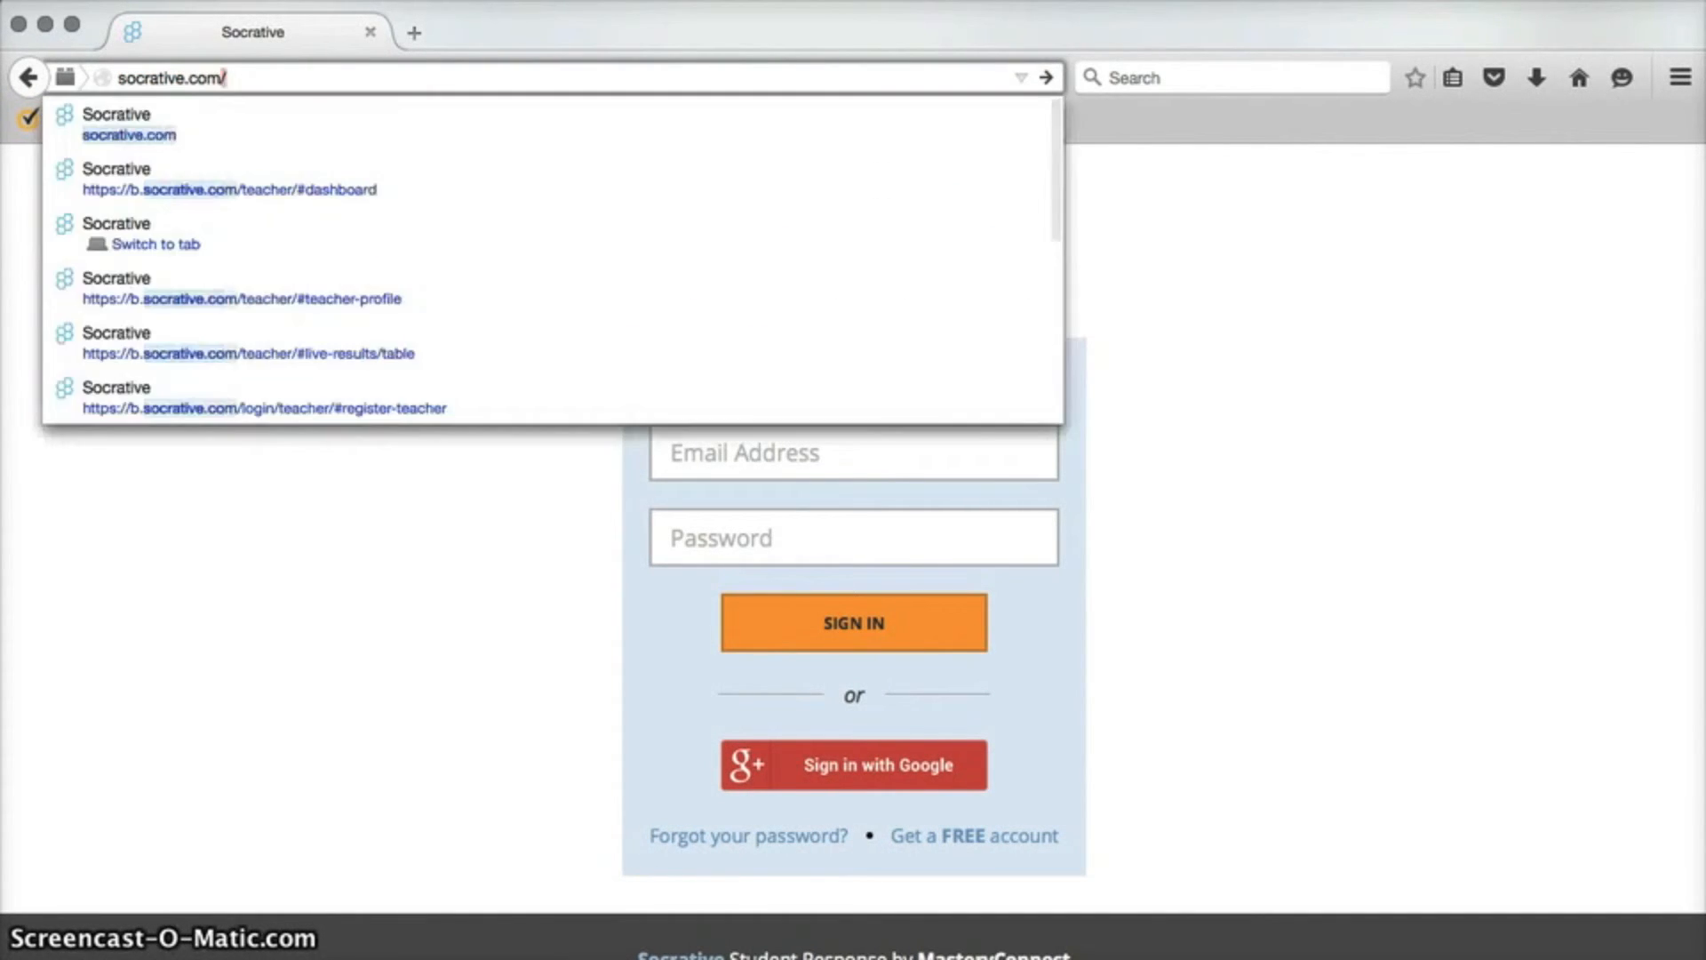
{"action": "key", "text": "Return"}
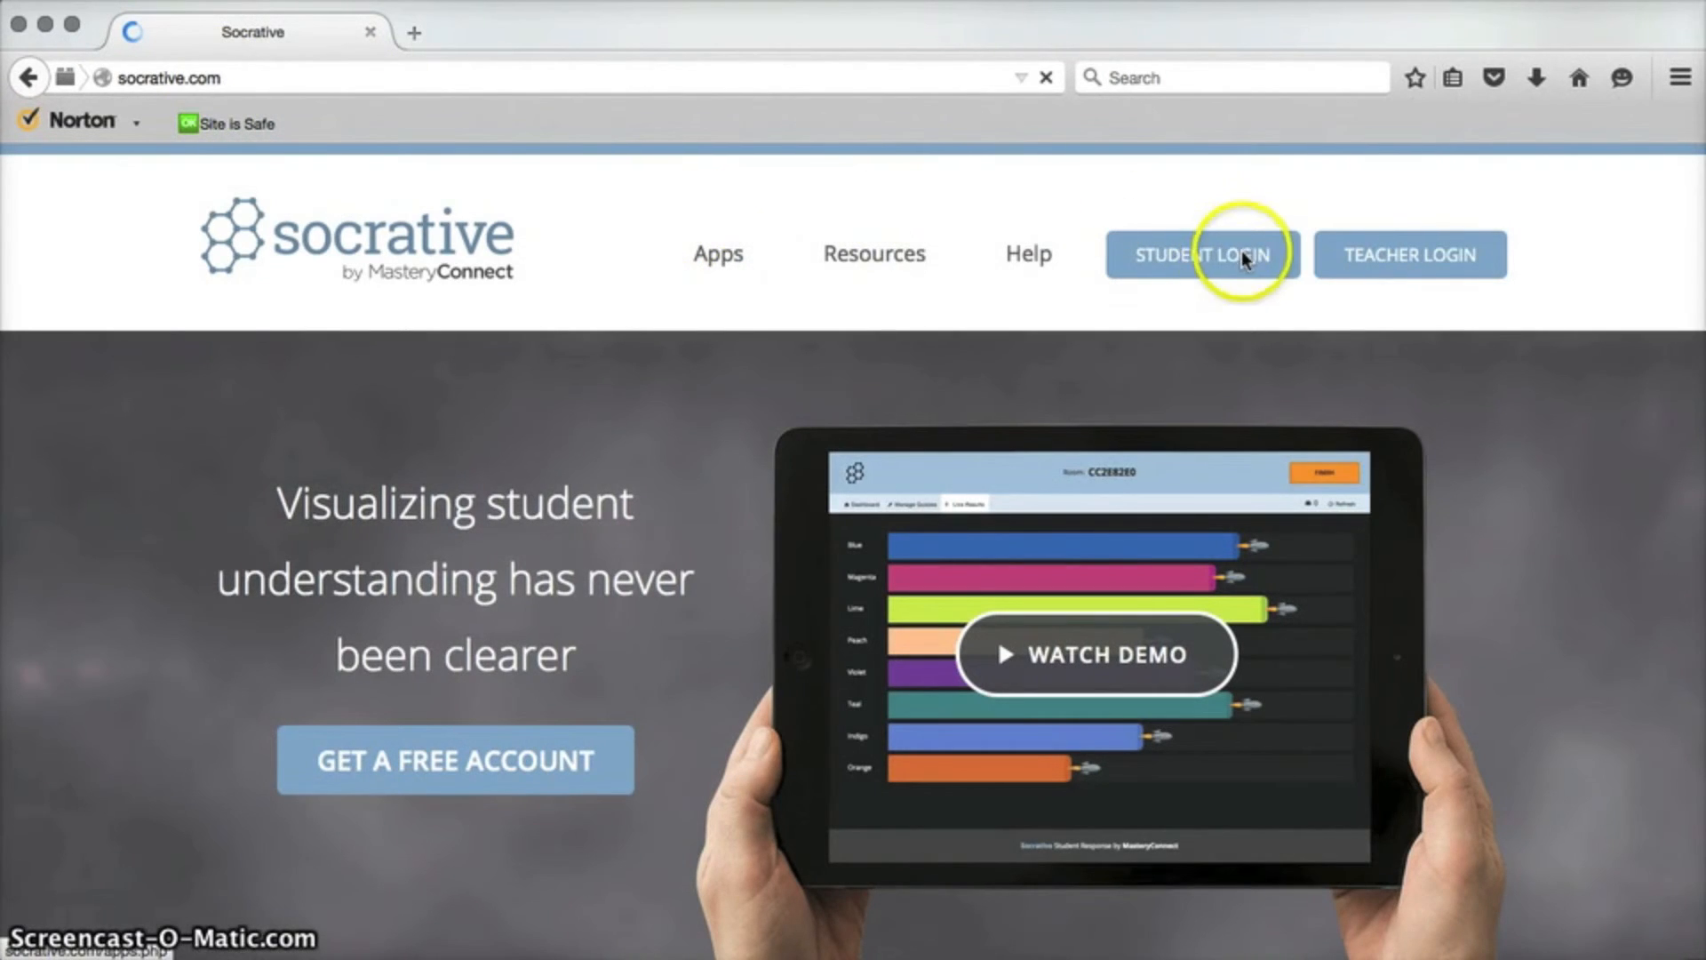
Open the student login and join the teacher's room.
{"action": "left_click", "coordinate": [1243, 259]}
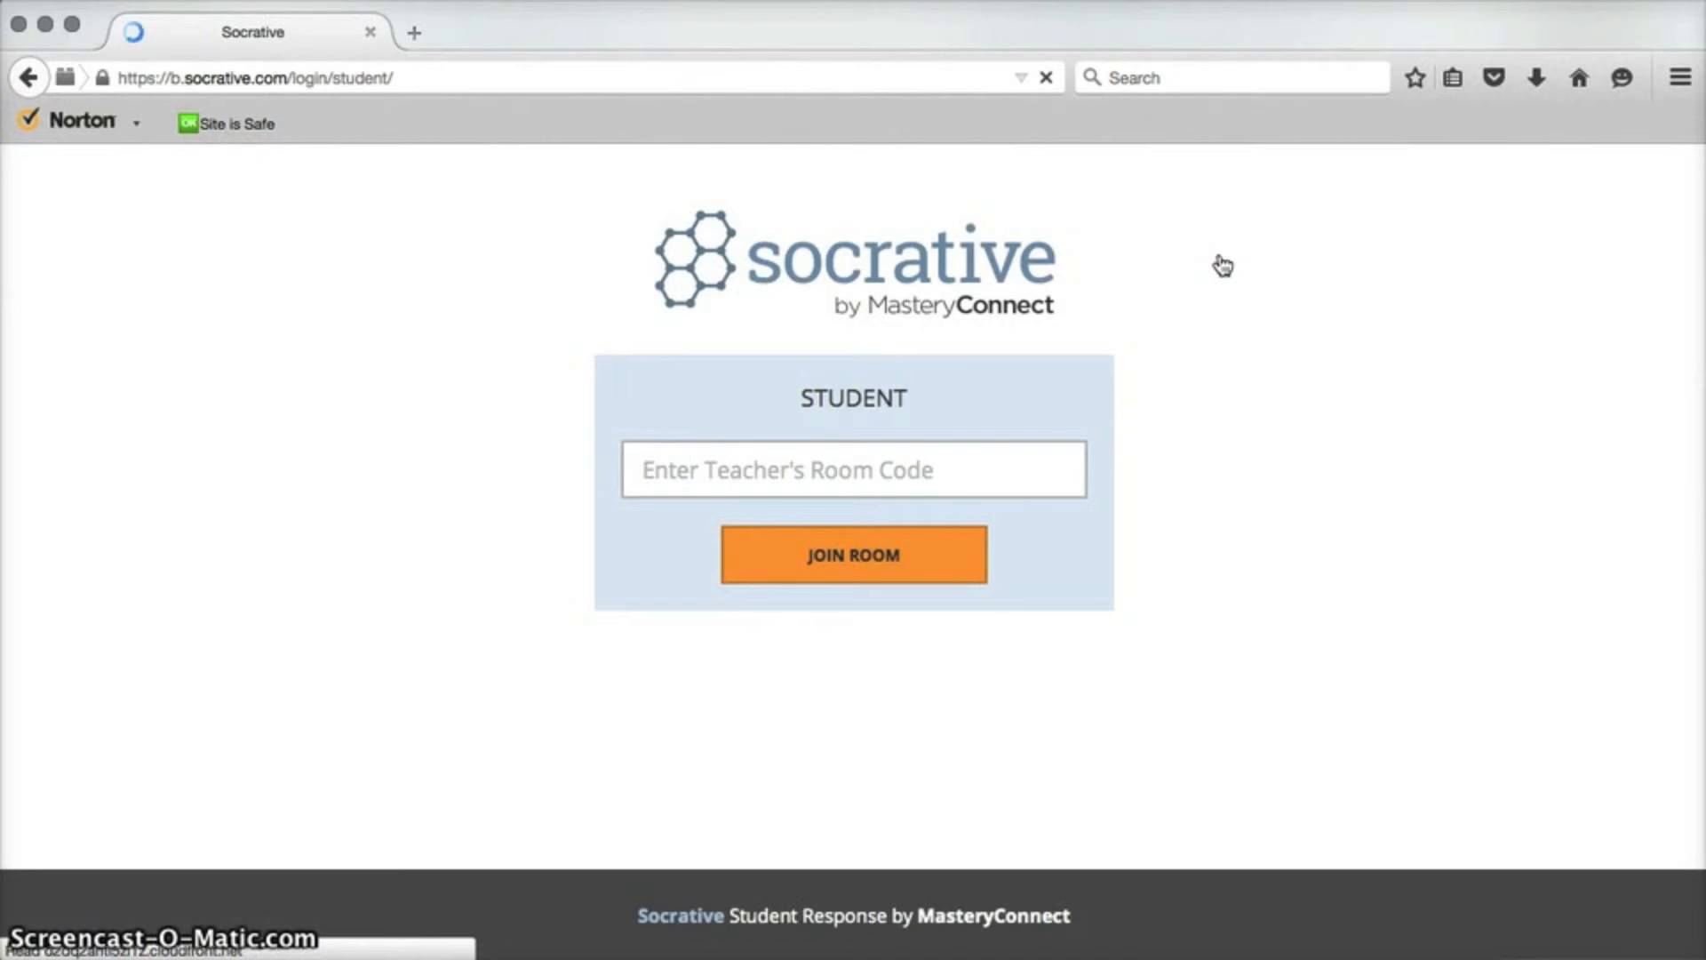
{"action": "left_click", "coordinate": [920, 464]}
{"action": "left_click", "coordinate": [830, 556]}
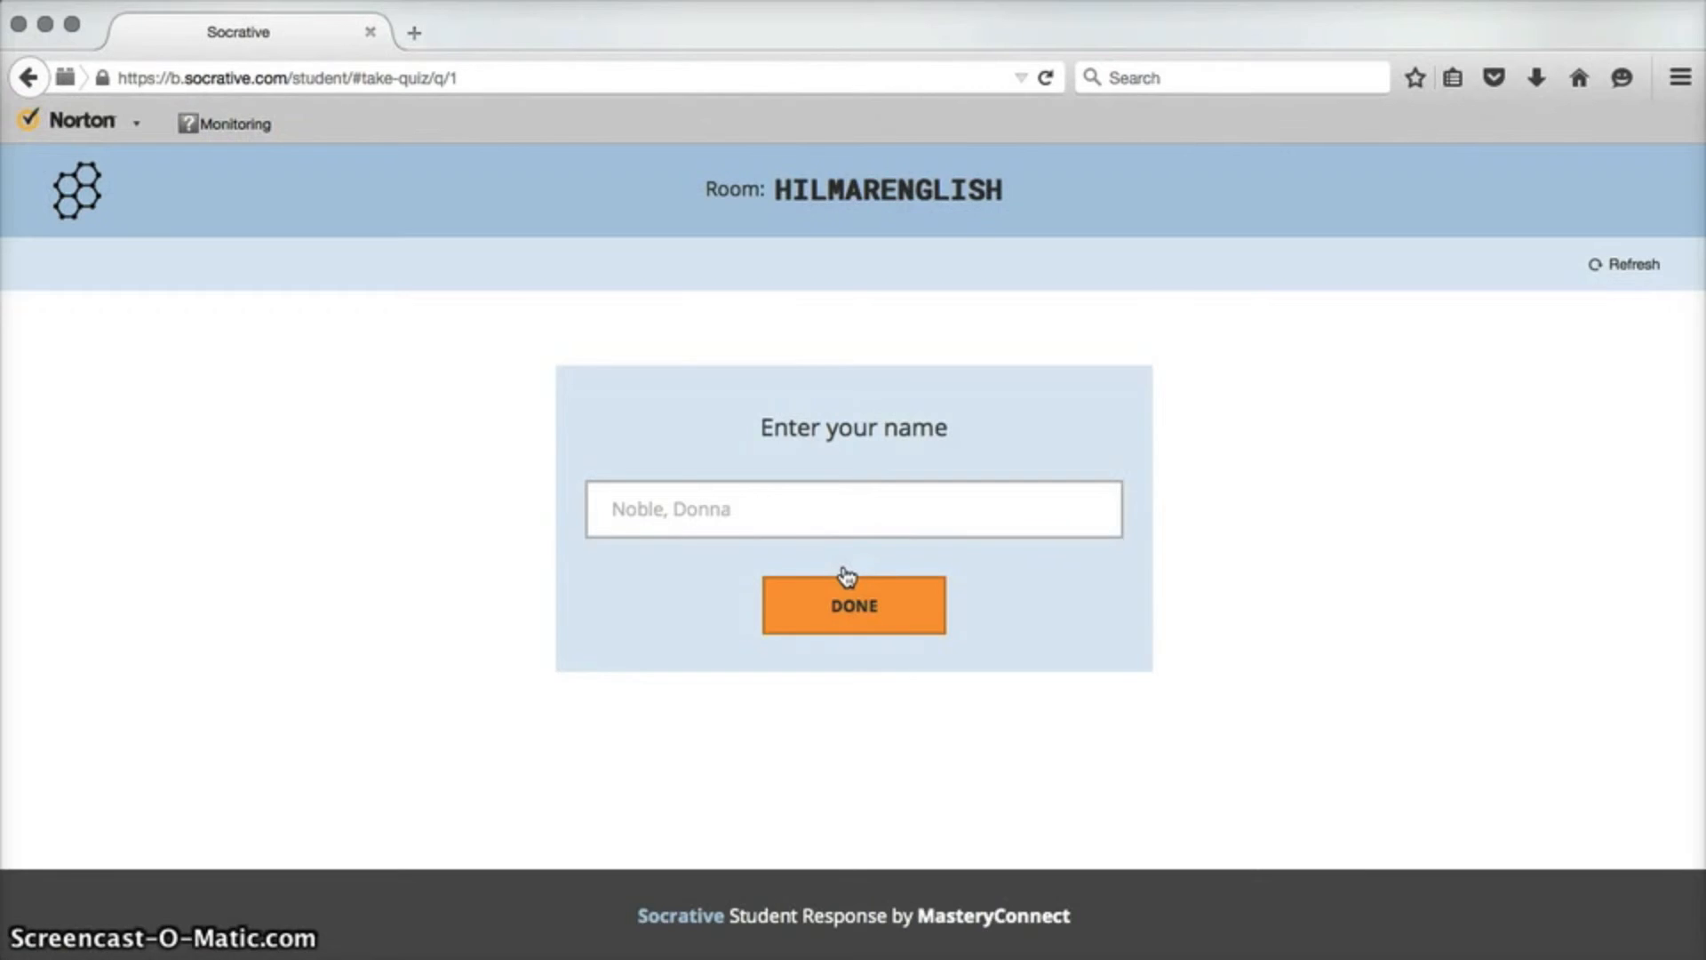
Enter the student's name and continue into the exit ticket.
{"action": "left_click", "coordinate": [765, 511]}
{"action": "type", "text": "Julie"}
{"action": "left_click", "coordinate": [813, 615]}
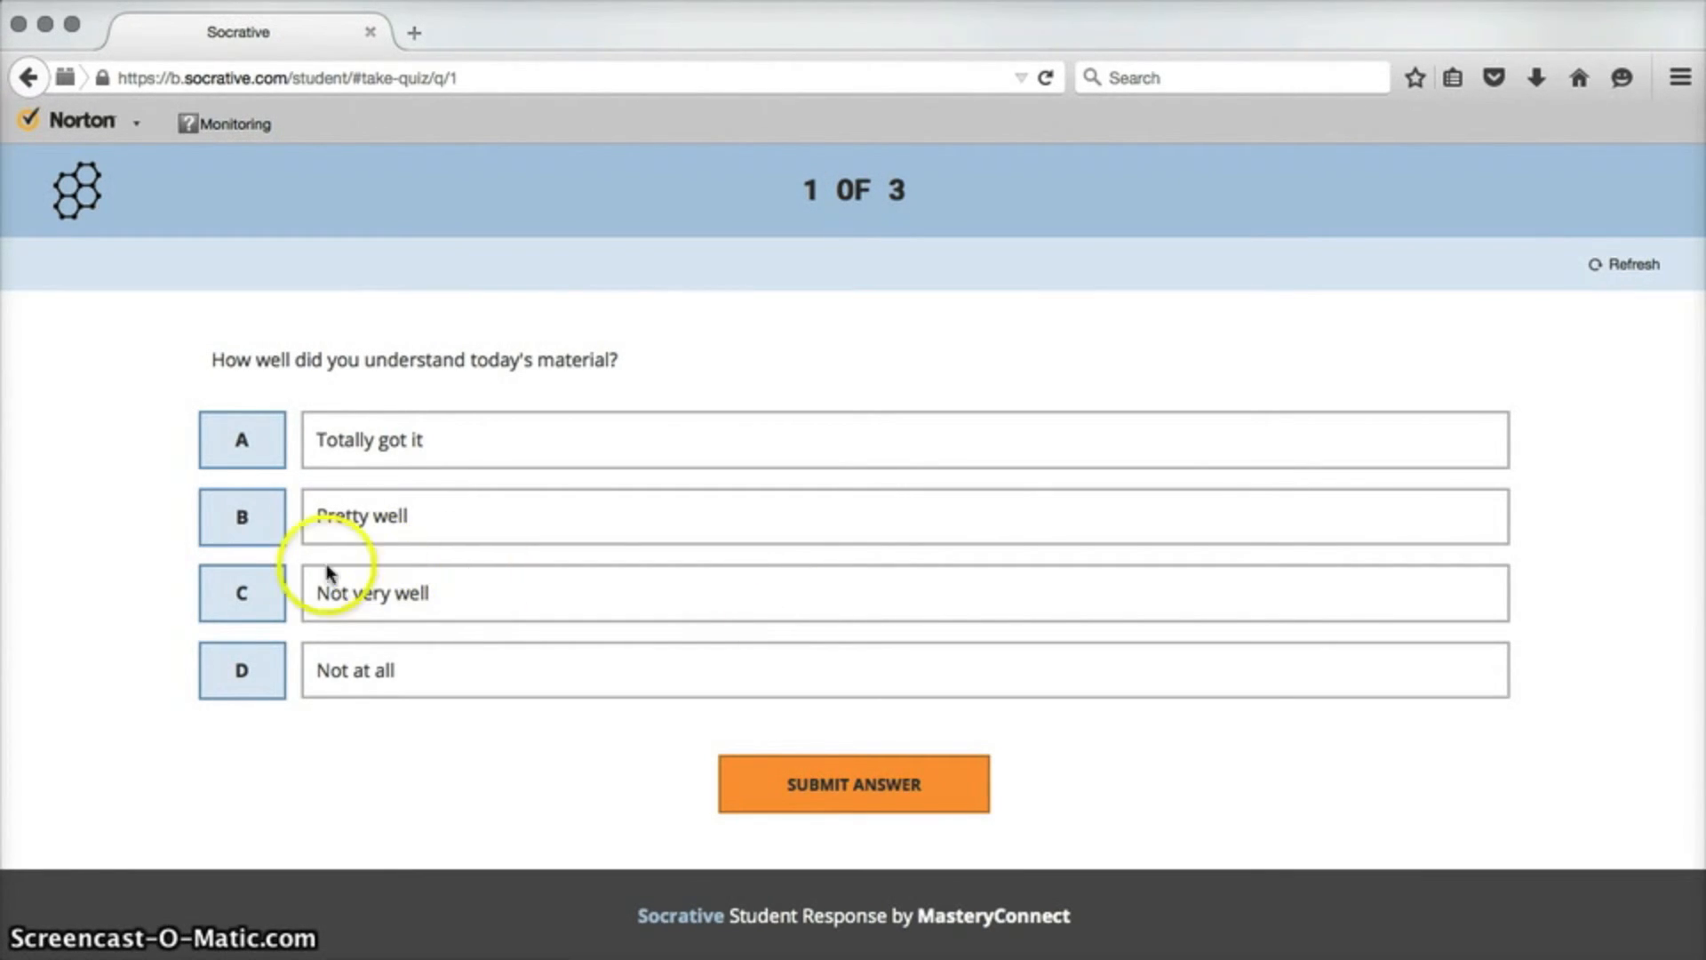
Answer the first question with "Not at all" and the second with "I learned how to use Socrative.".
{"action": "left_click", "coordinate": [244, 670]}
{"action": "left_click", "coordinate": [851, 788]}
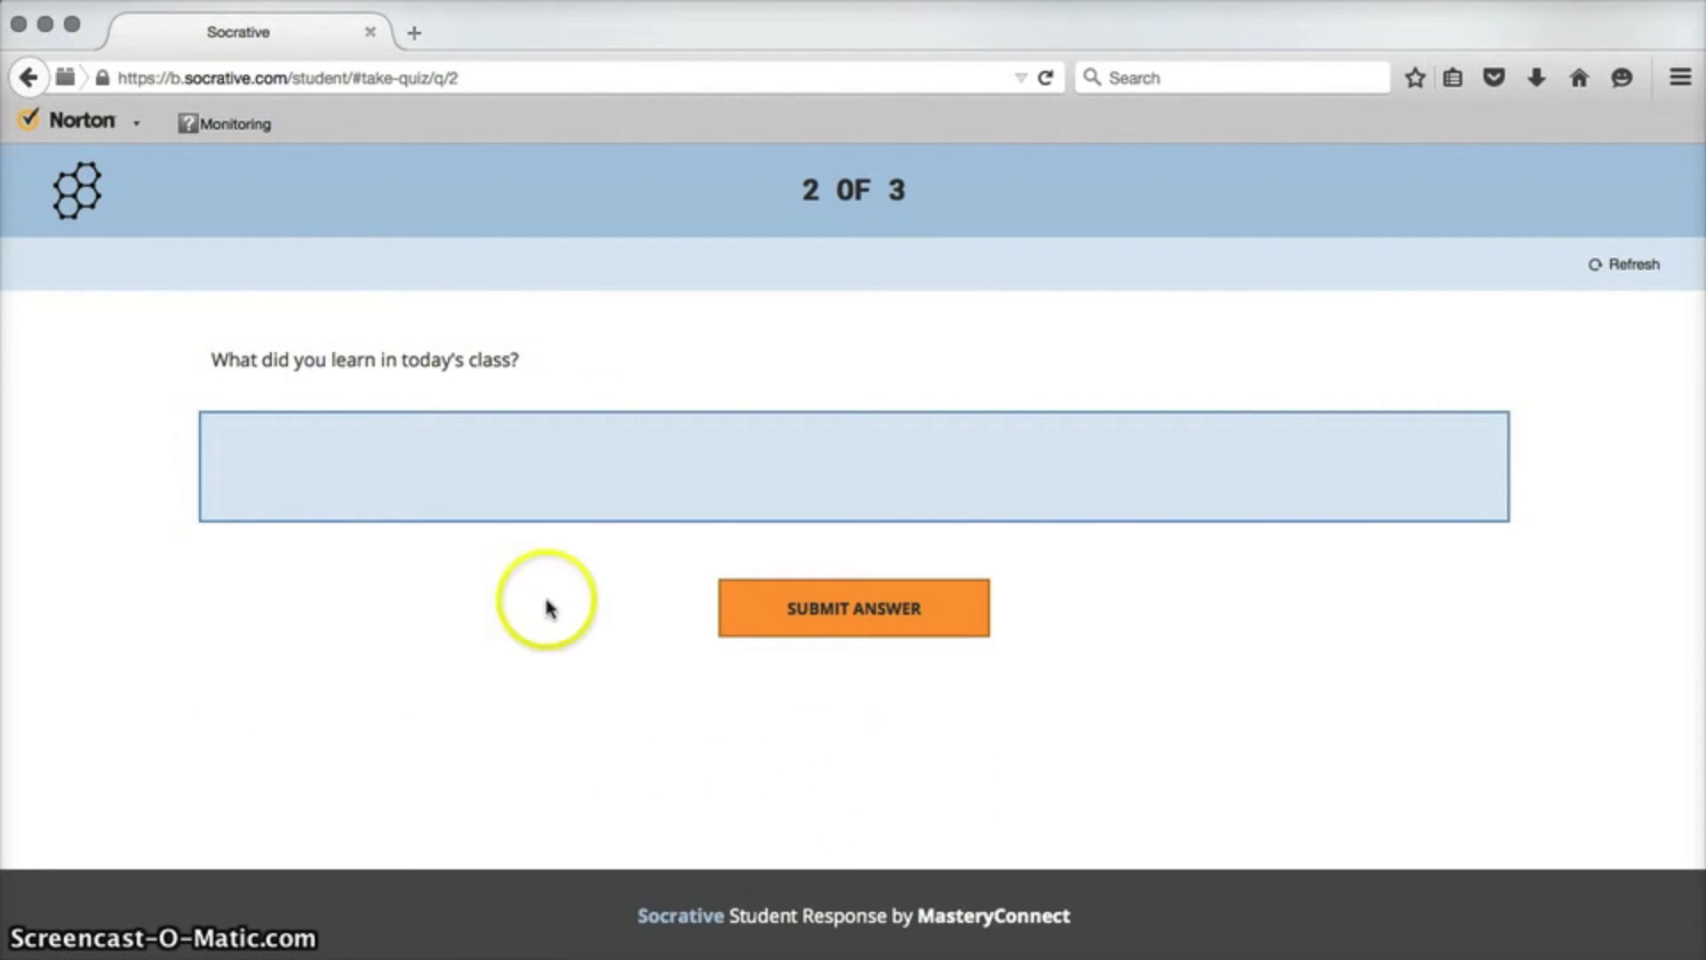
{"action": "left_click", "coordinate": [332, 444]}
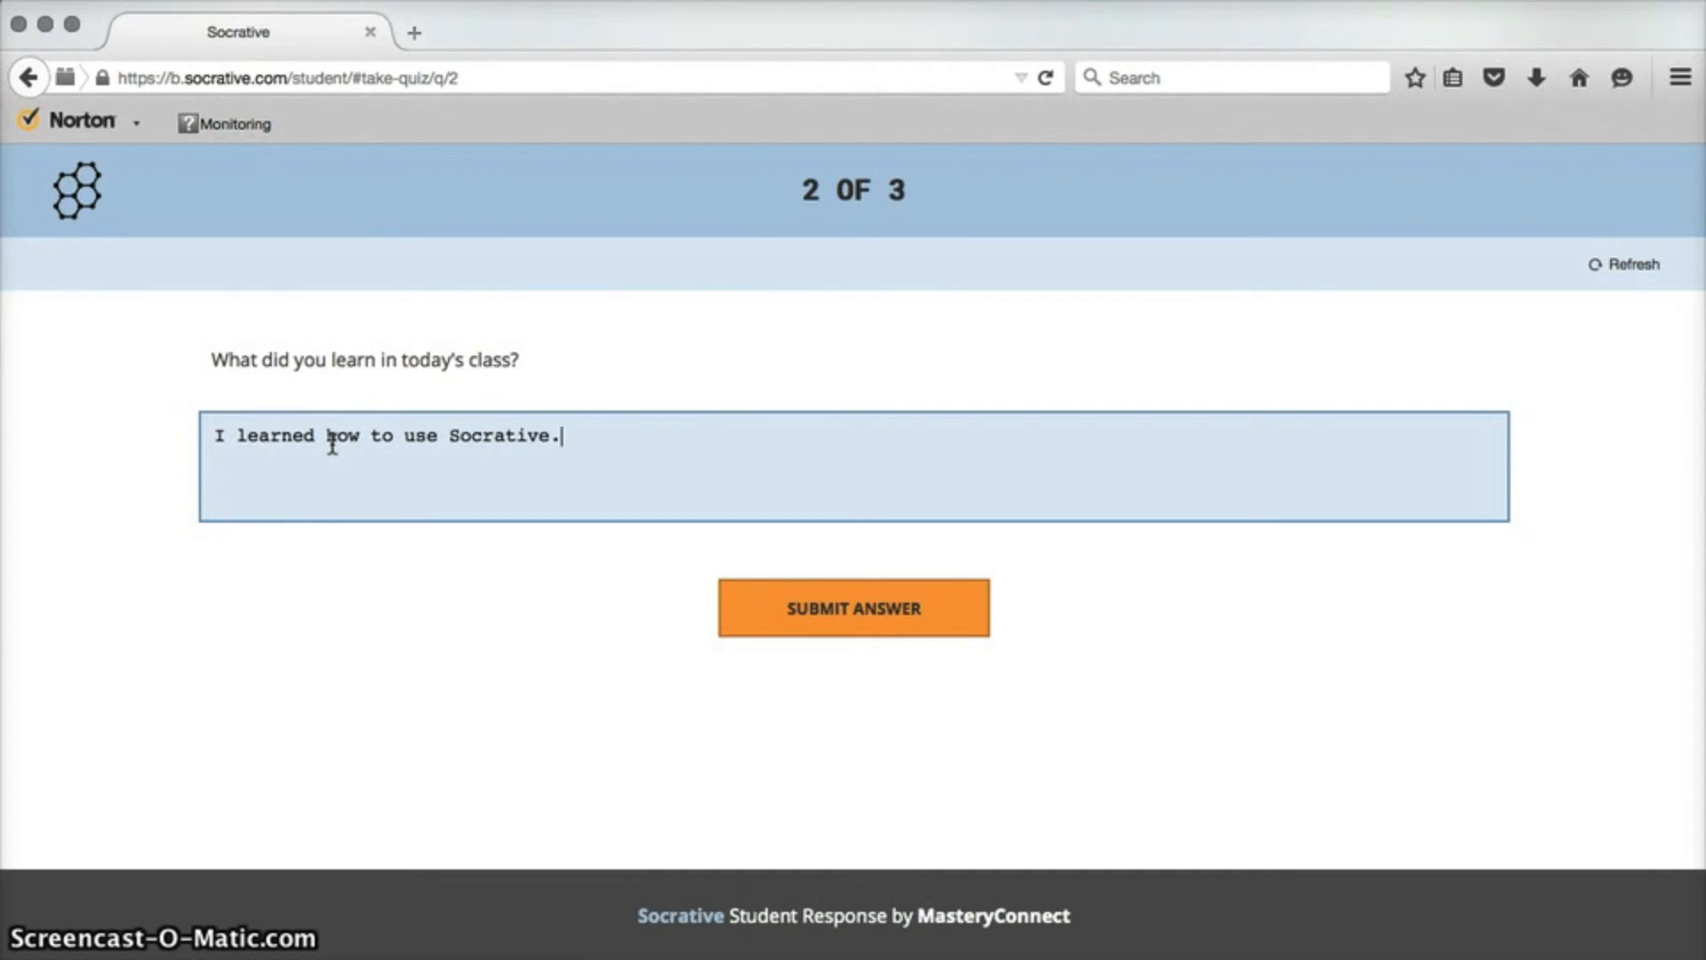
{"action": "left_click", "coordinate": [845, 610]}
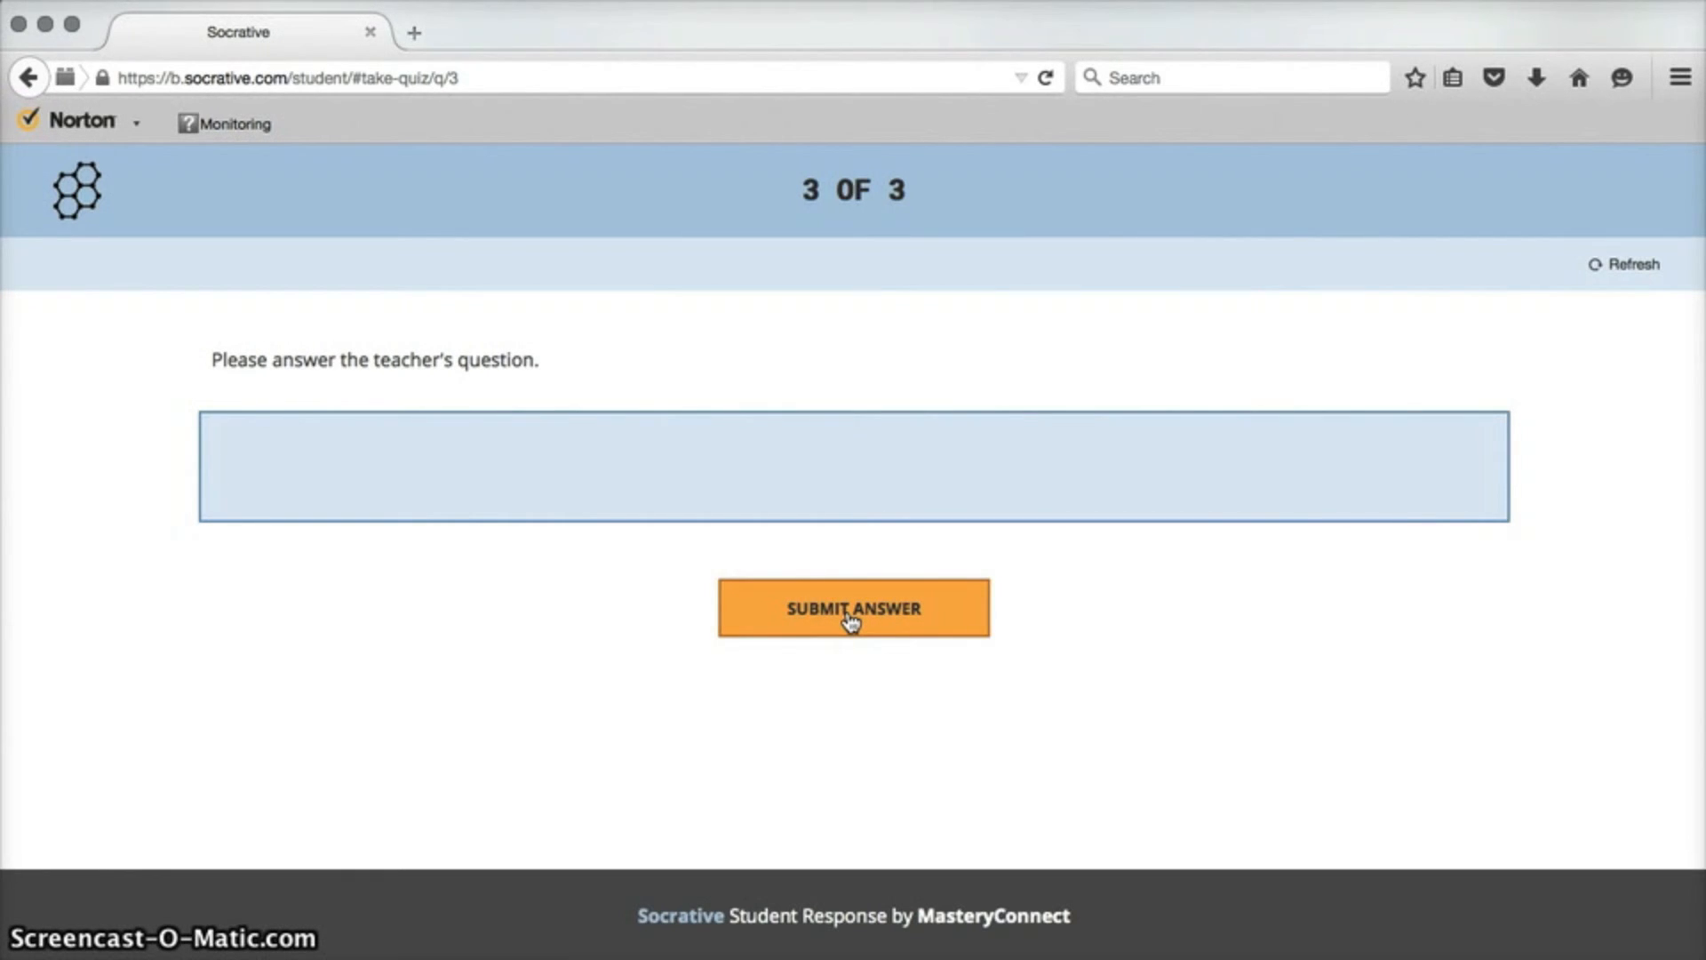
Answer the third question with "My favorite color is green." and submit the answer.
{"action": "left_click", "coordinate": [457, 435]}
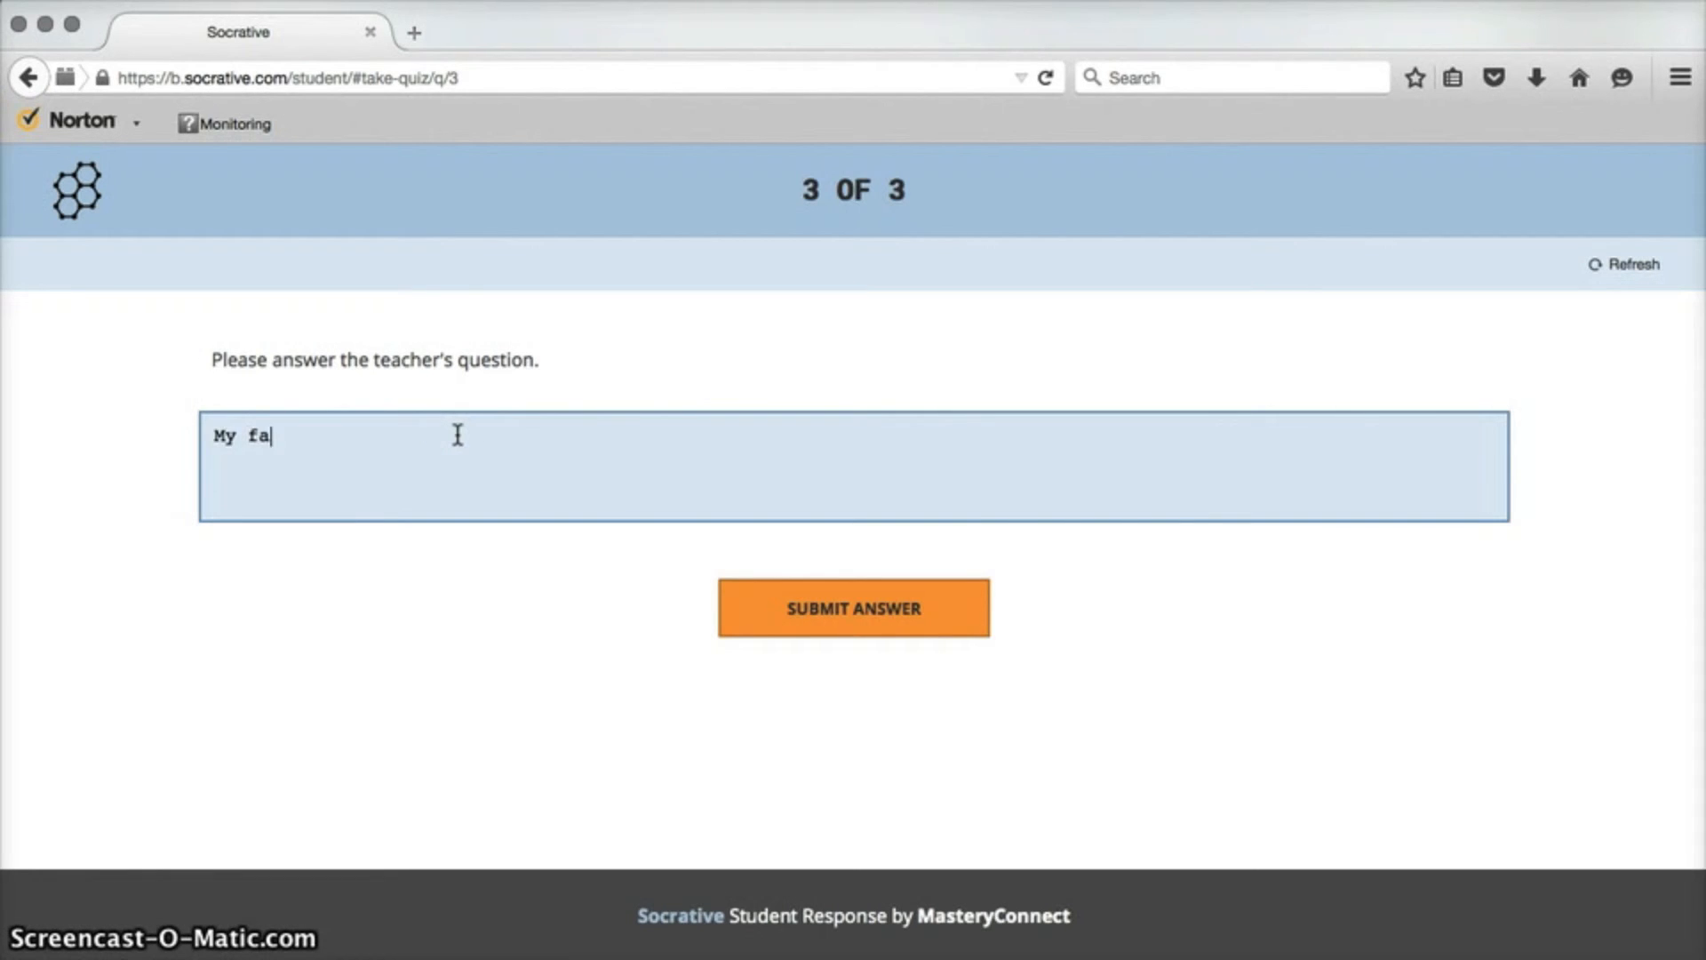
{"action": "type", "text": "My favorite color is green."}
{"action": "left_click", "coordinate": [833, 608]}
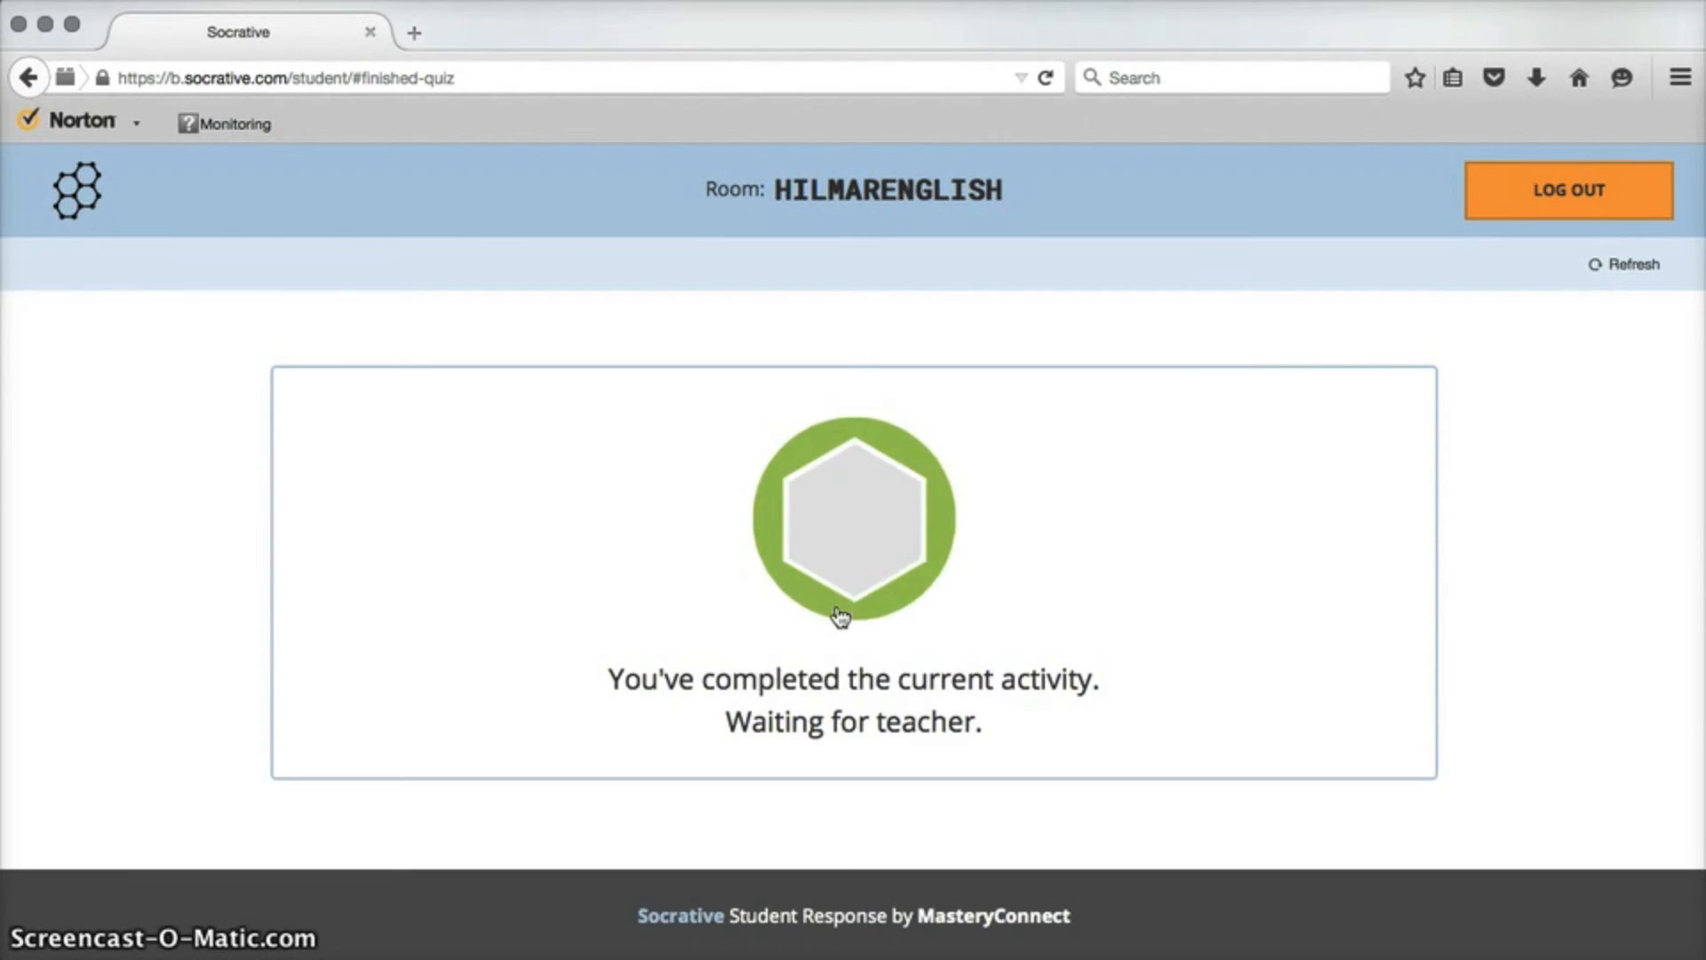
Log out of the student room, confirming, and go back to socrative.com.
{"action": "left_click", "coordinate": [1555, 188]}
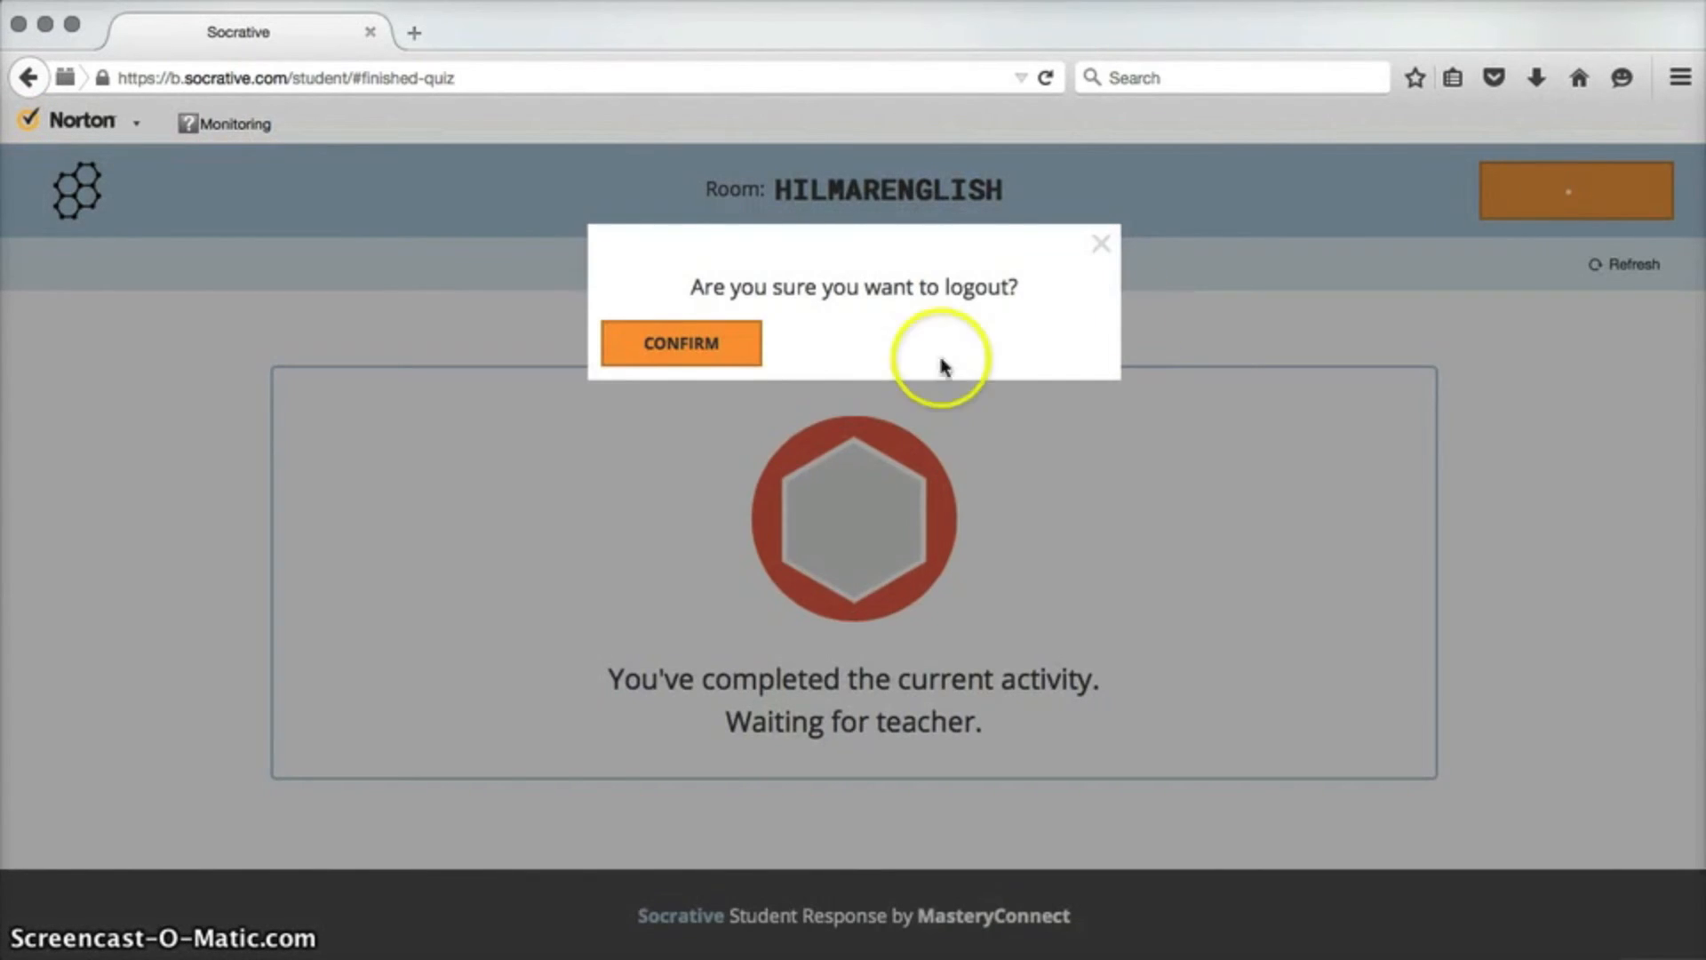
{"action": "left_click", "coordinate": [689, 349]}
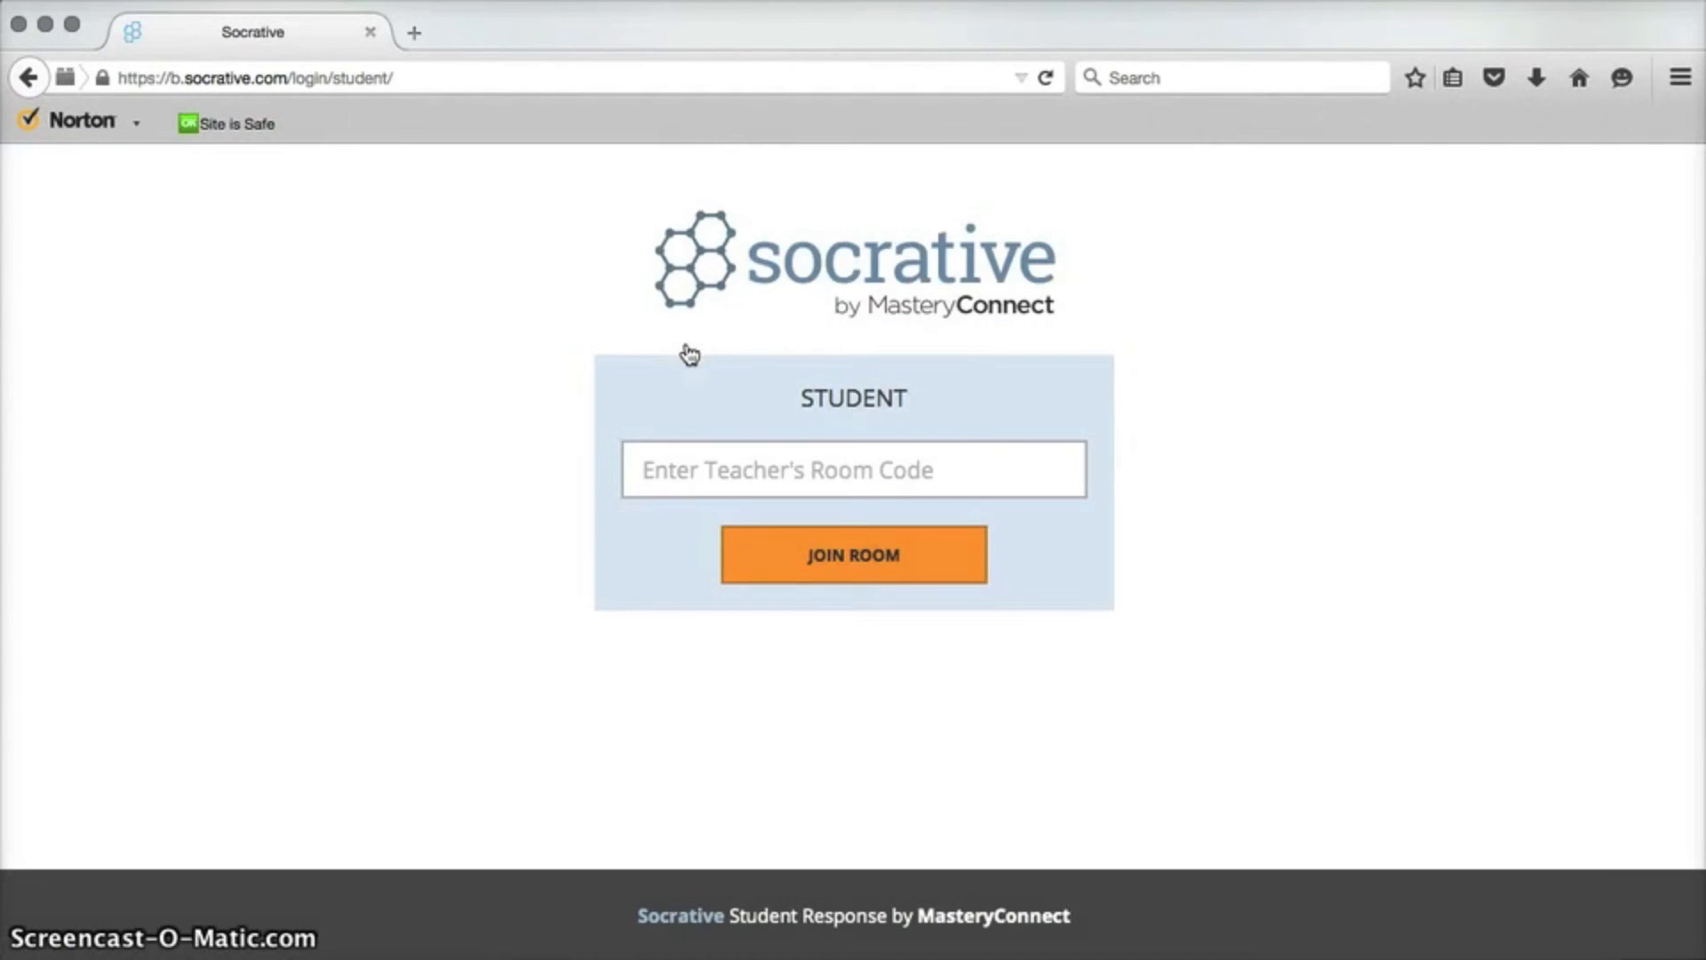
{"action": "left_click", "coordinate": [300, 80]}
{"action": "type", "text": "socrative.com"}
{"action": "key", "text": "Return"}
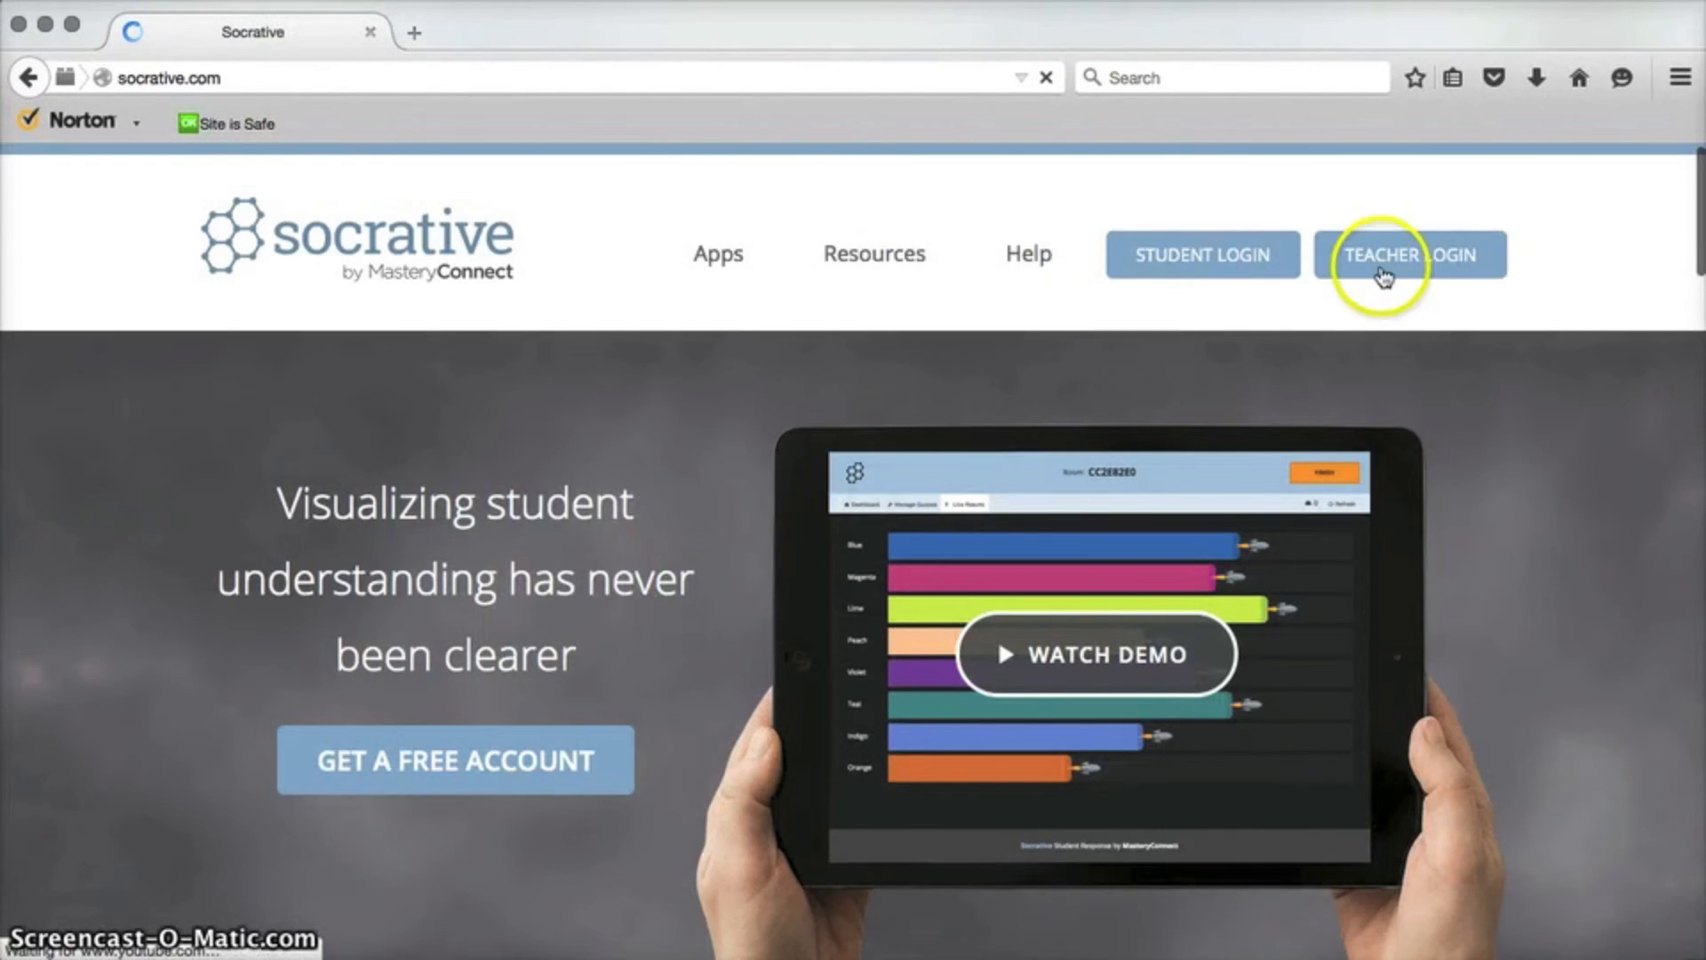
Log in as the teacher and open the live results of the exit ticket.
{"action": "left_click", "coordinate": [1417, 271]}
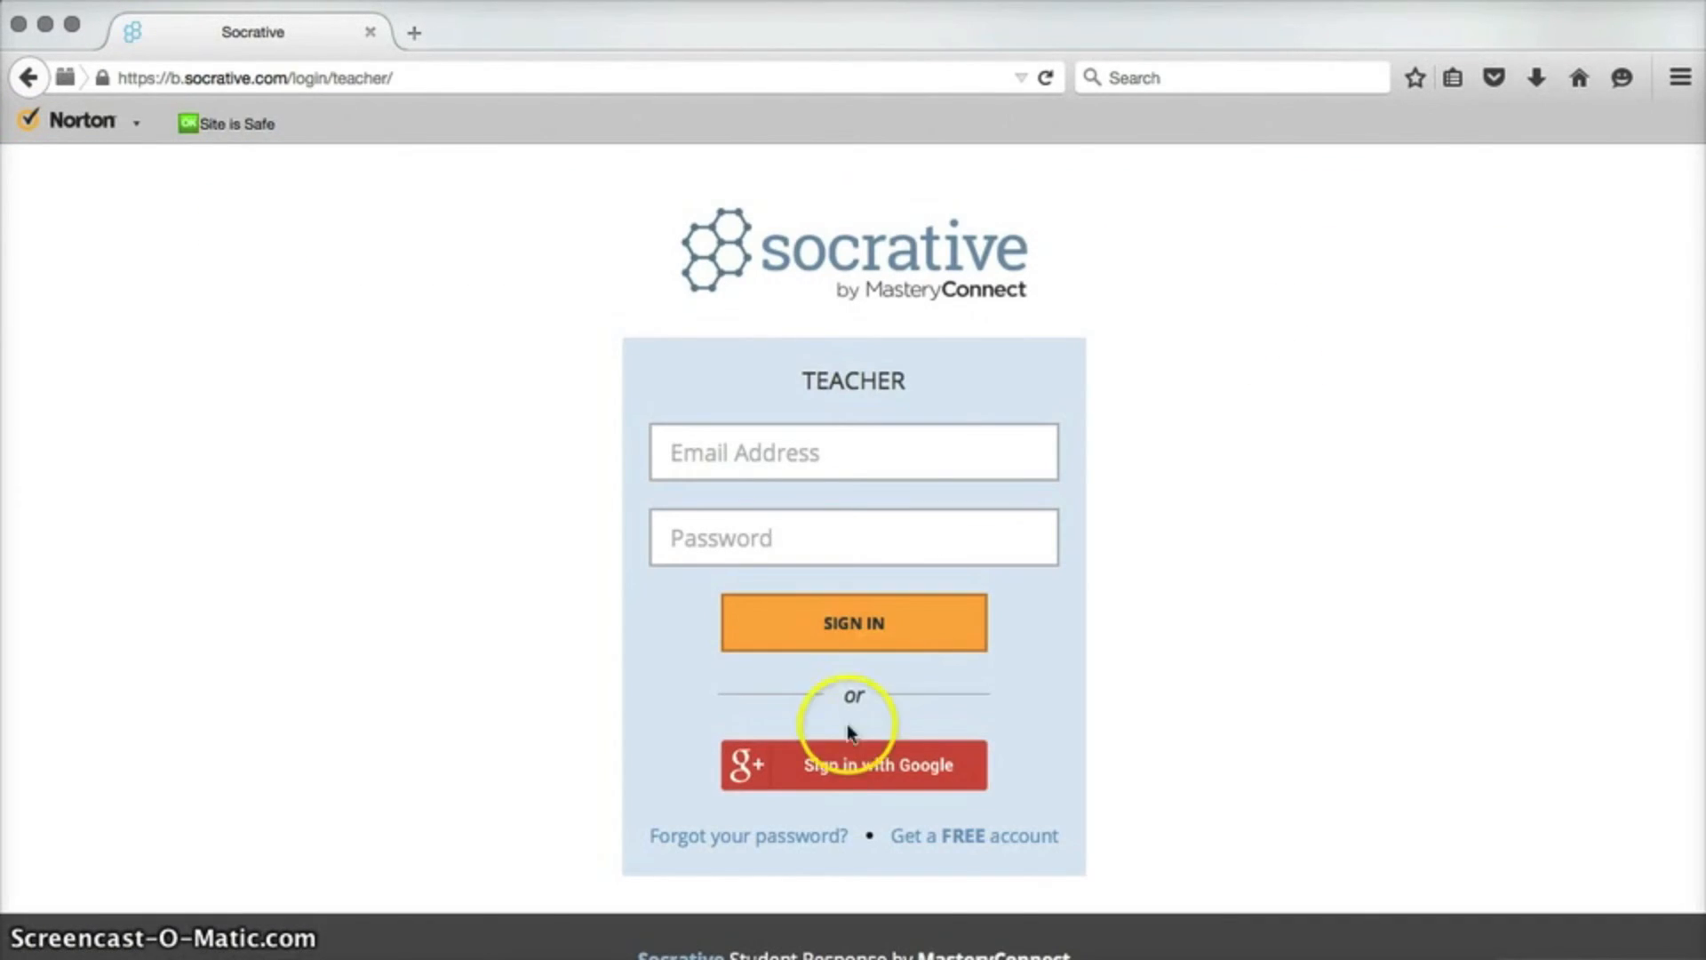
{"action": "left_click", "coordinate": [828, 767]}
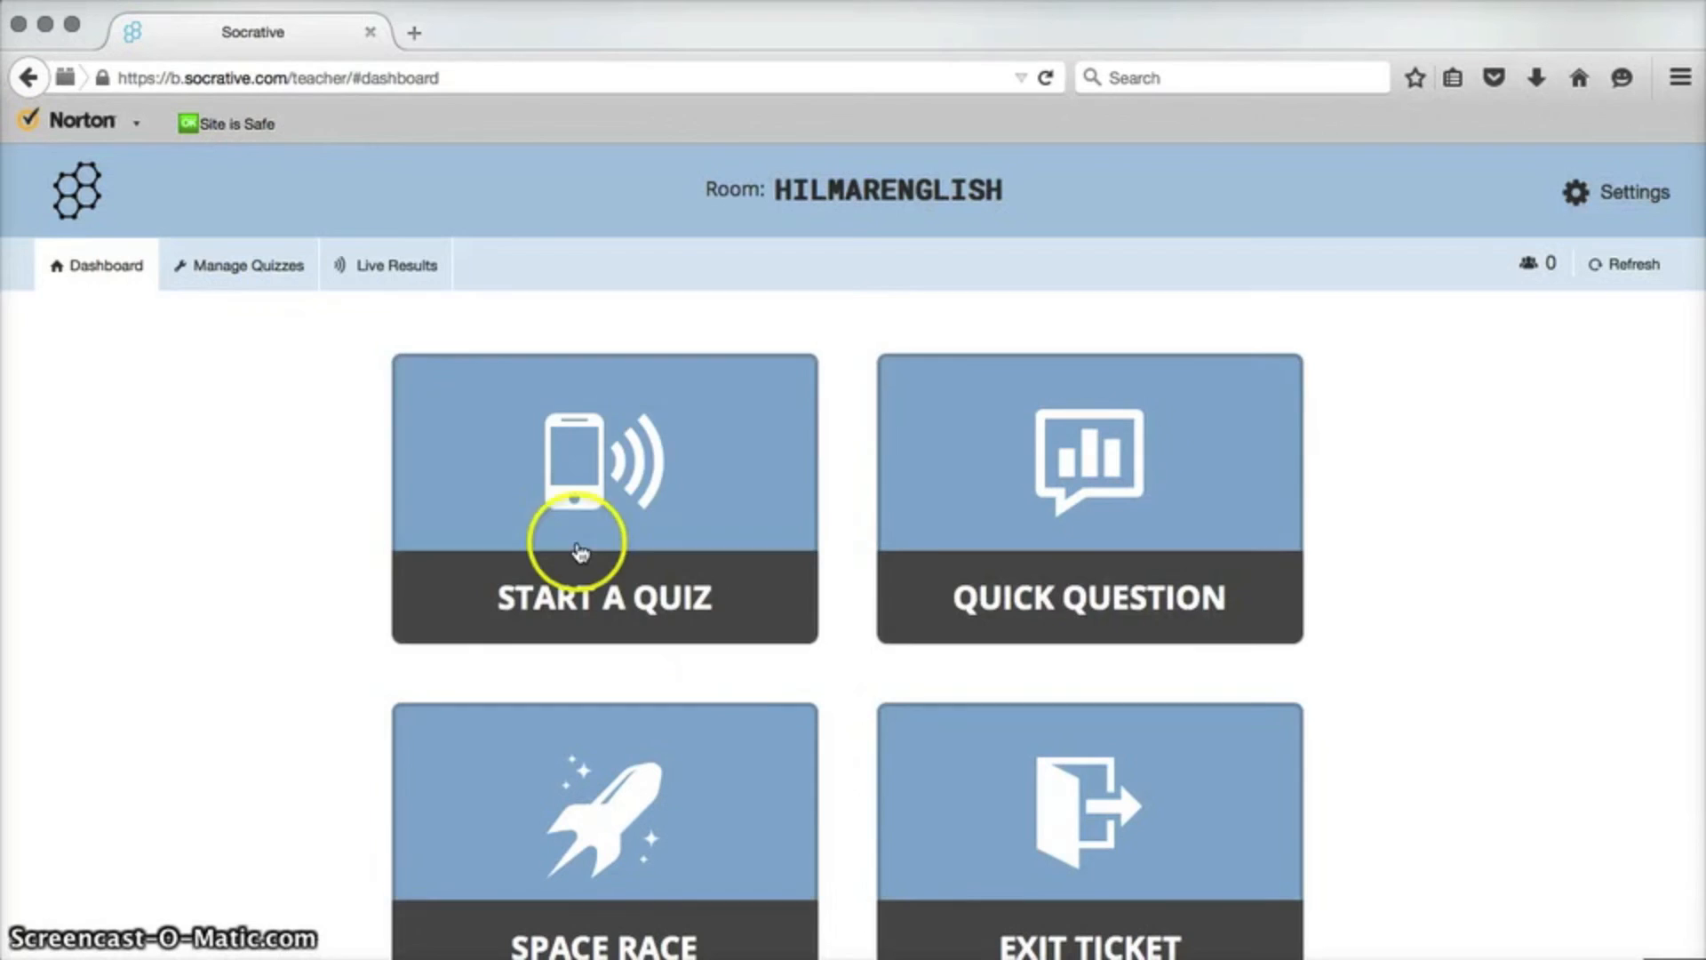
{"action": "left_click", "coordinate": [389, 286]}
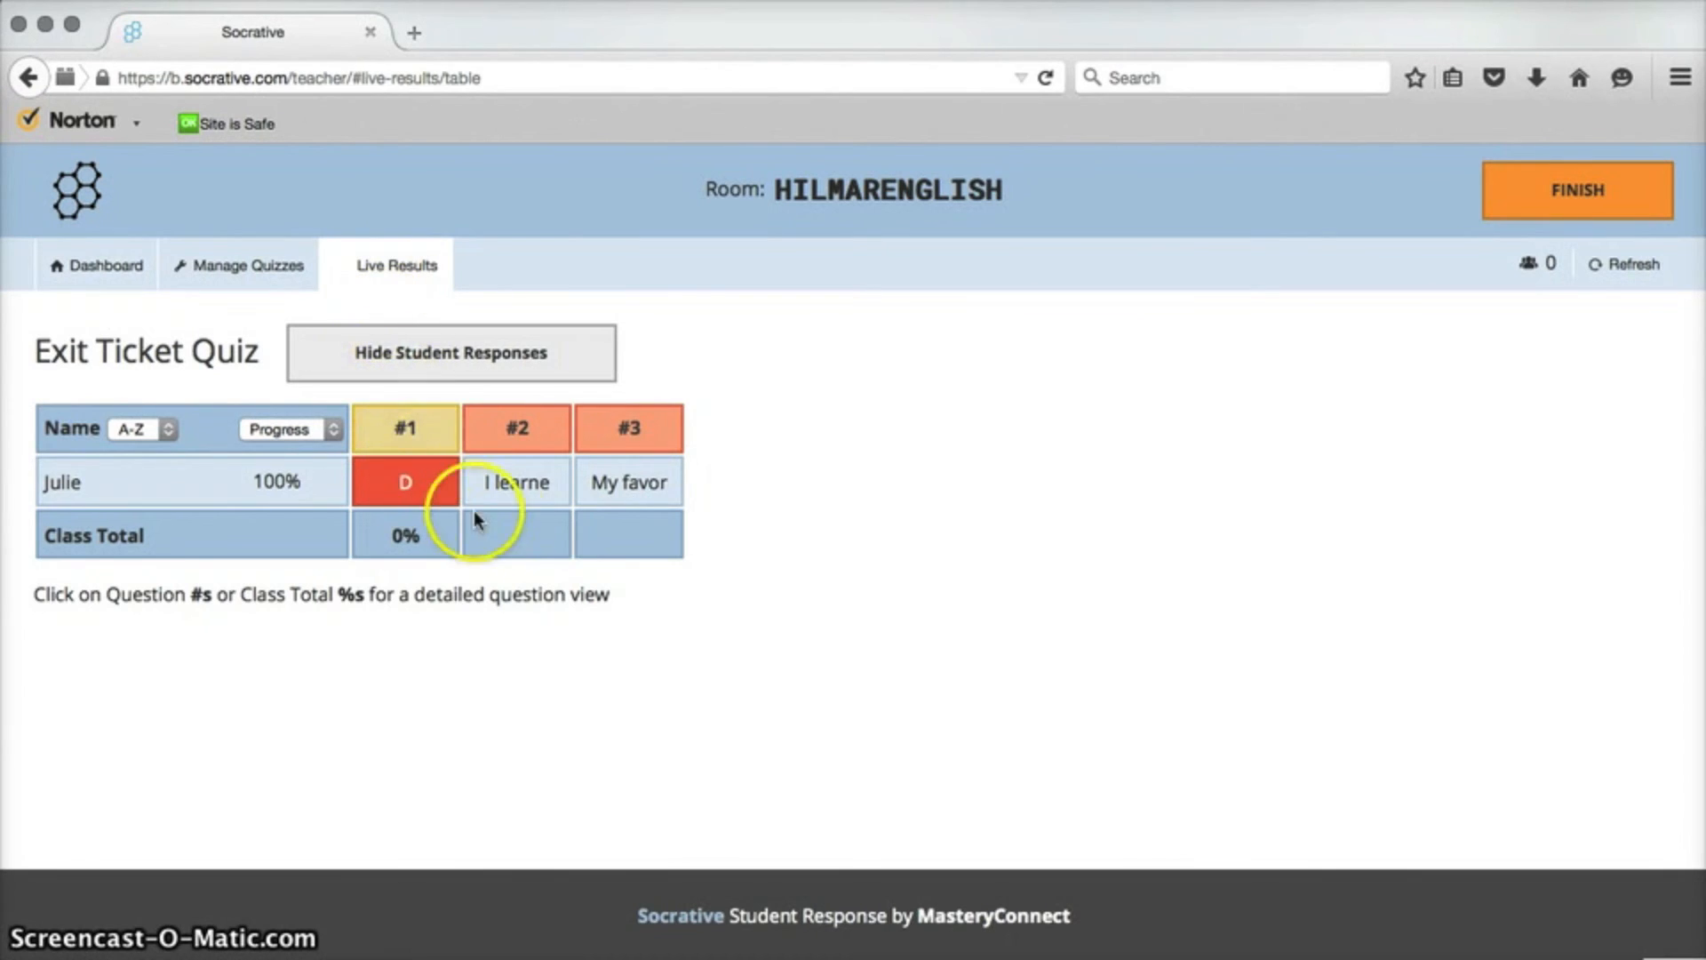
Review the student's responses to each exit ticket question in the detailed question view.
{"action": "left_click", "coordinate": [521, 436]}
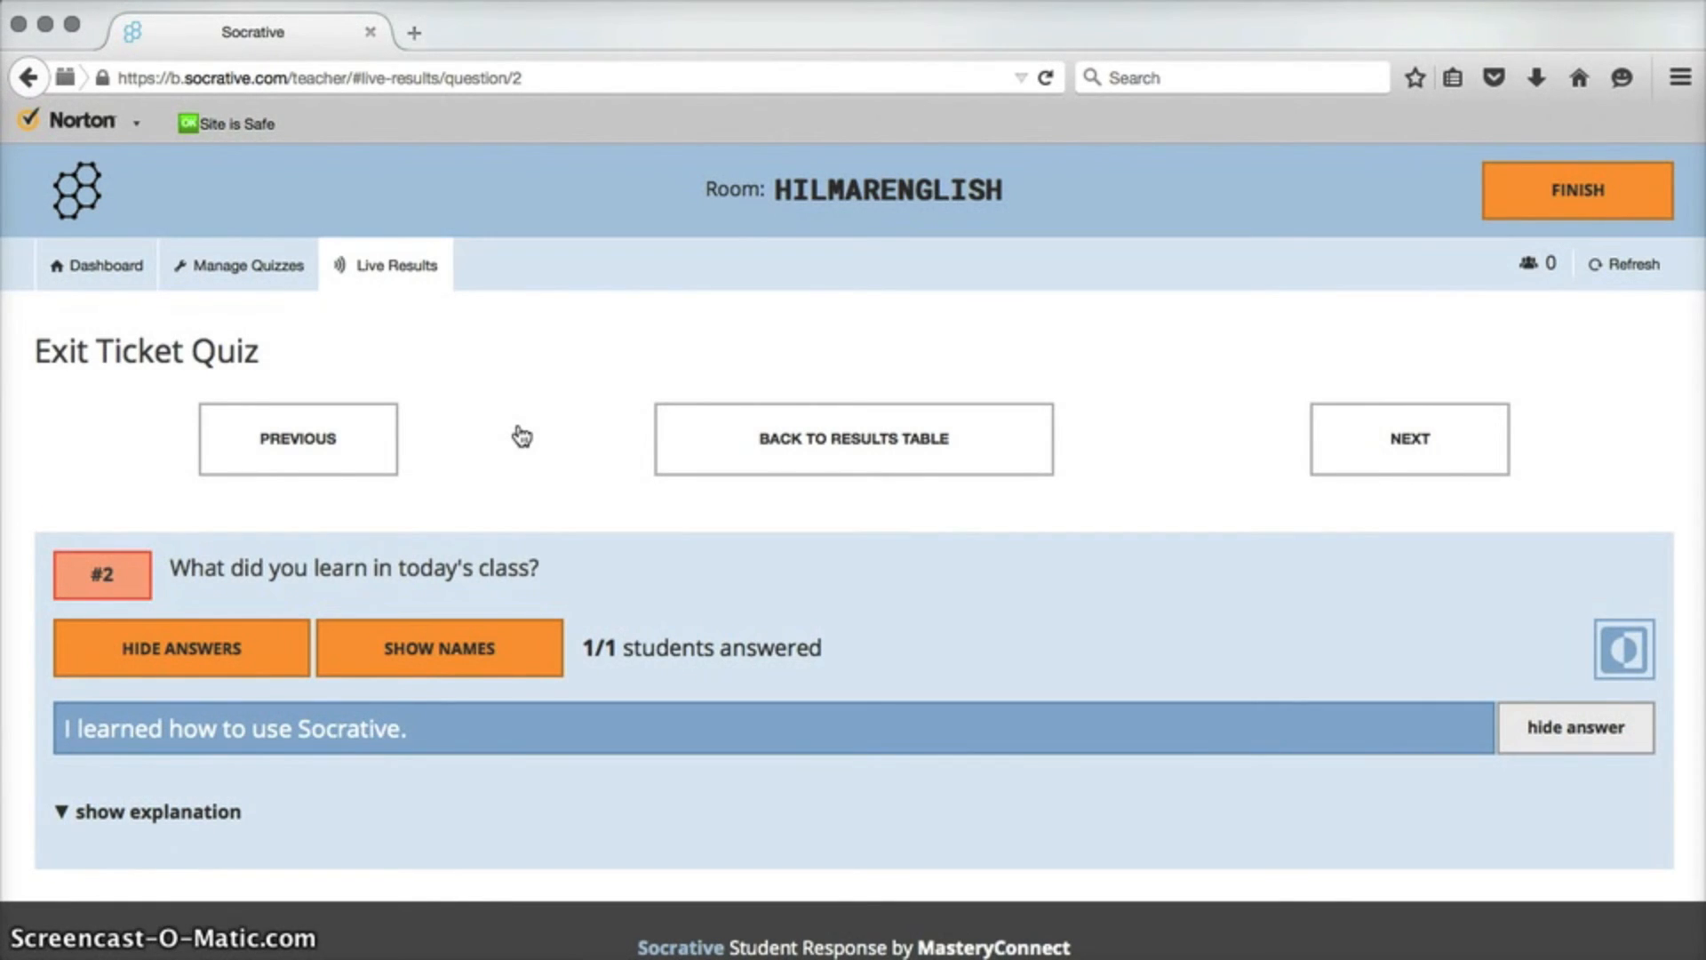
{"action": "scroll", "coordinate": [506, 427], "scroll_direction": "down", "scroll_amount": 1}
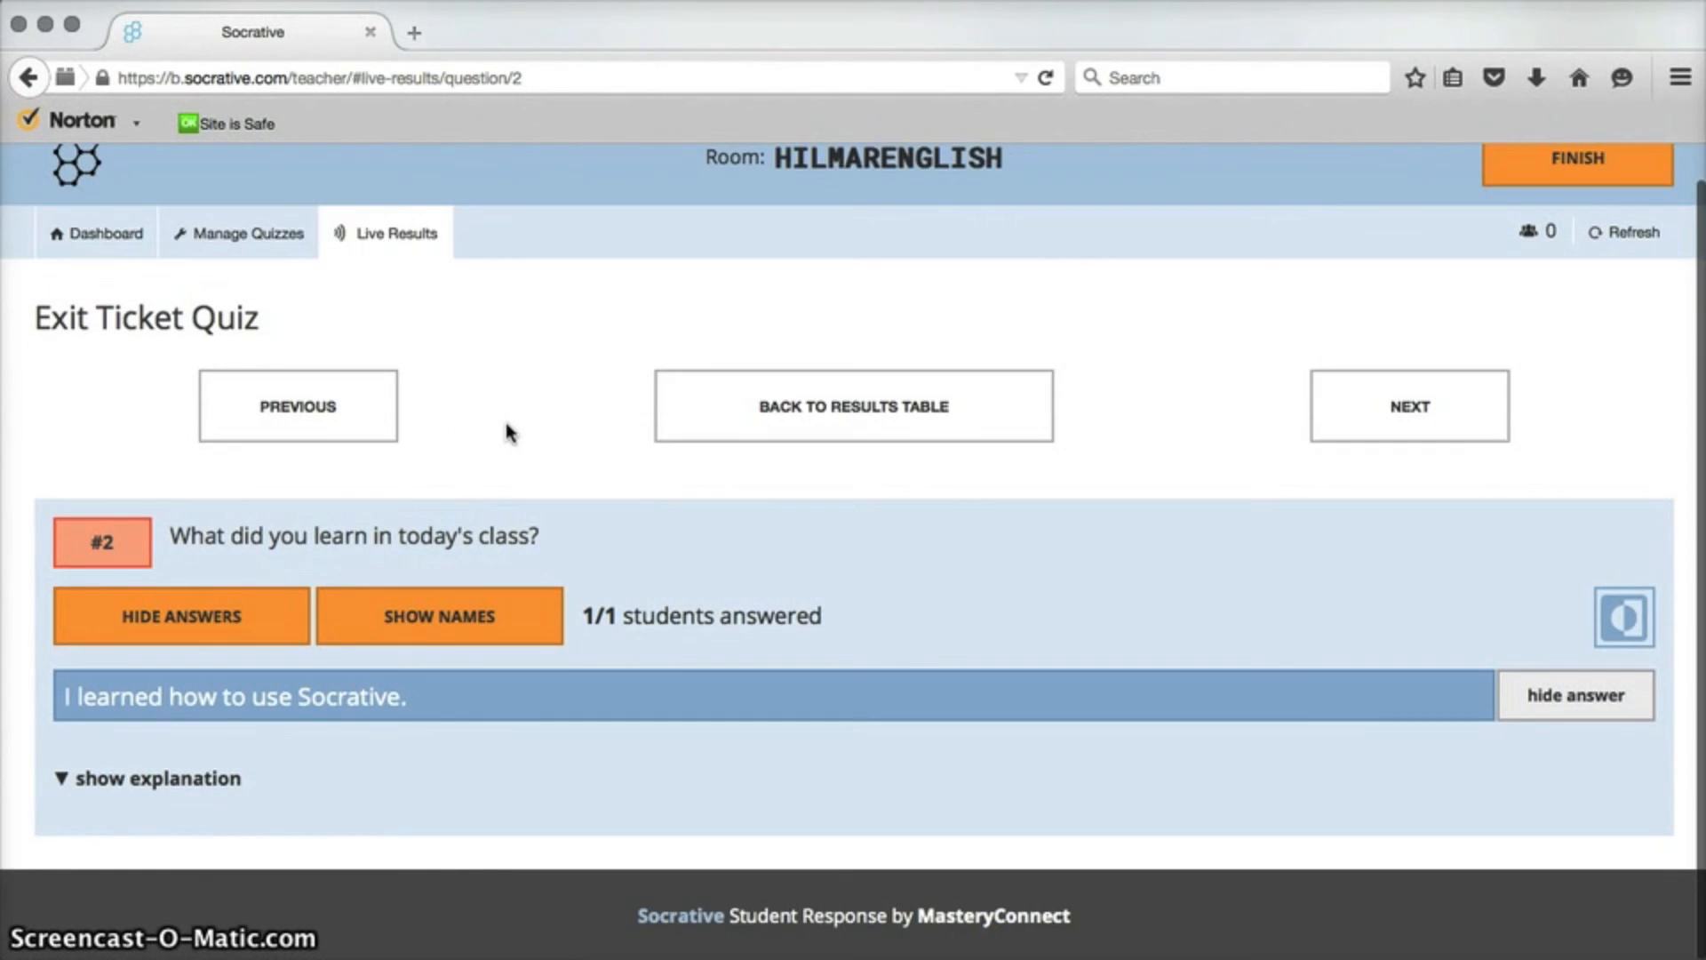
{"action": "left_click", "coordinate": [1430, 417]}
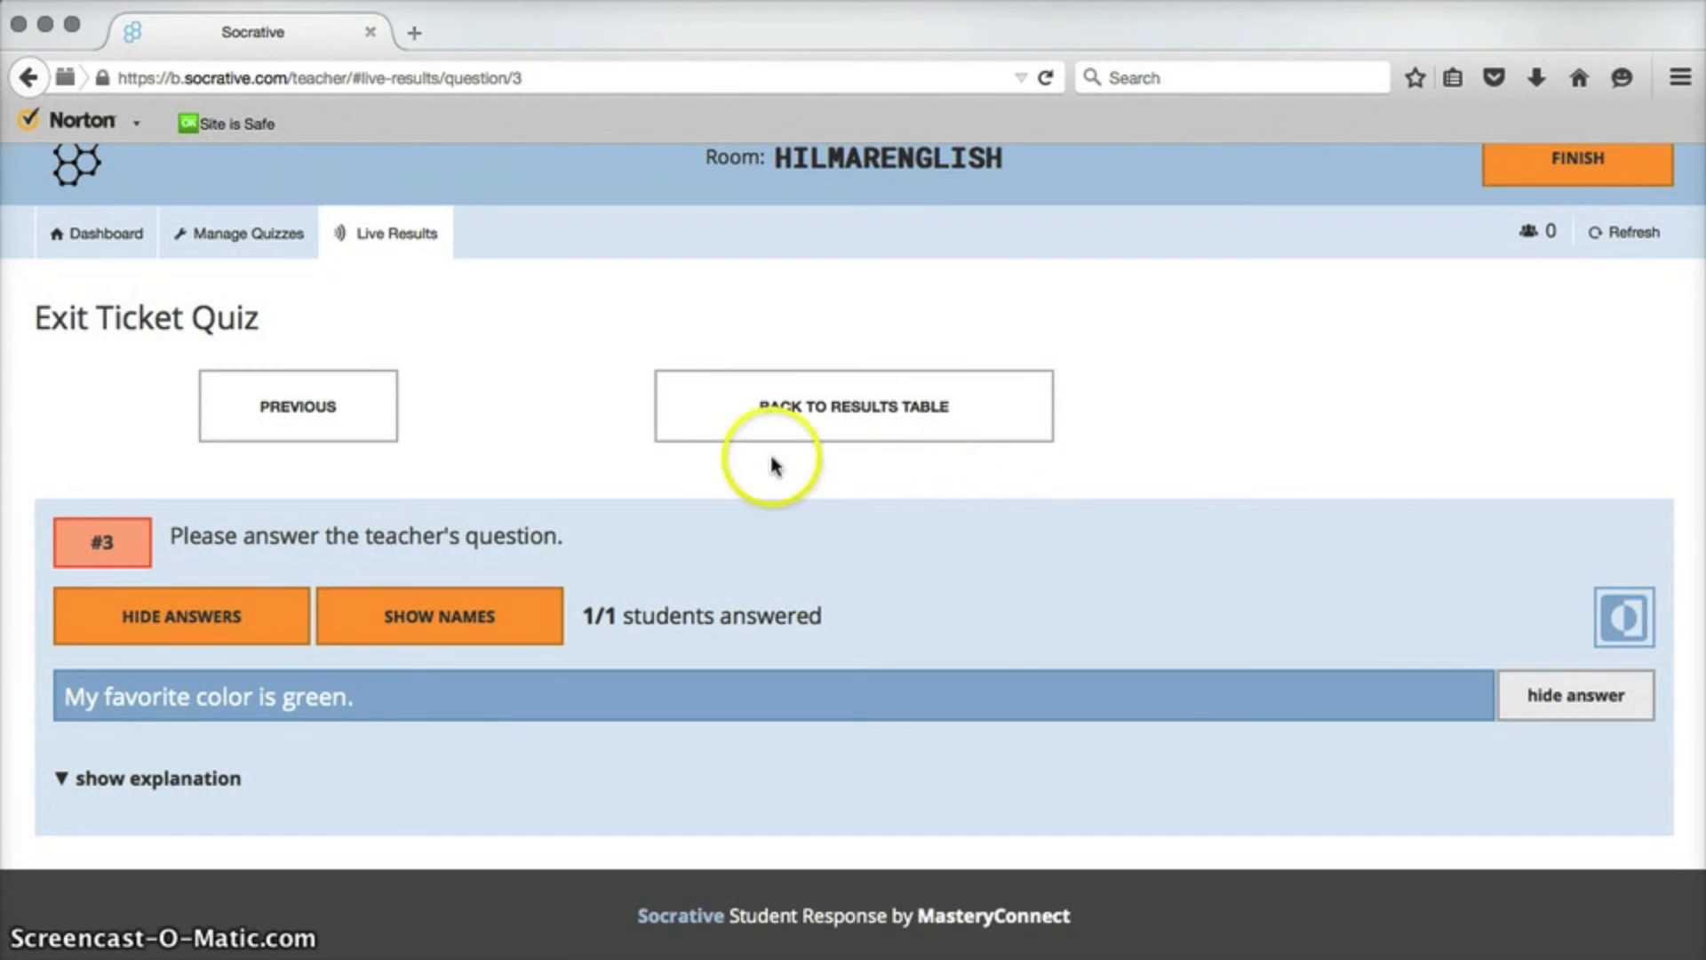
{"action": "left_click", "coordinate": [286, 432]}
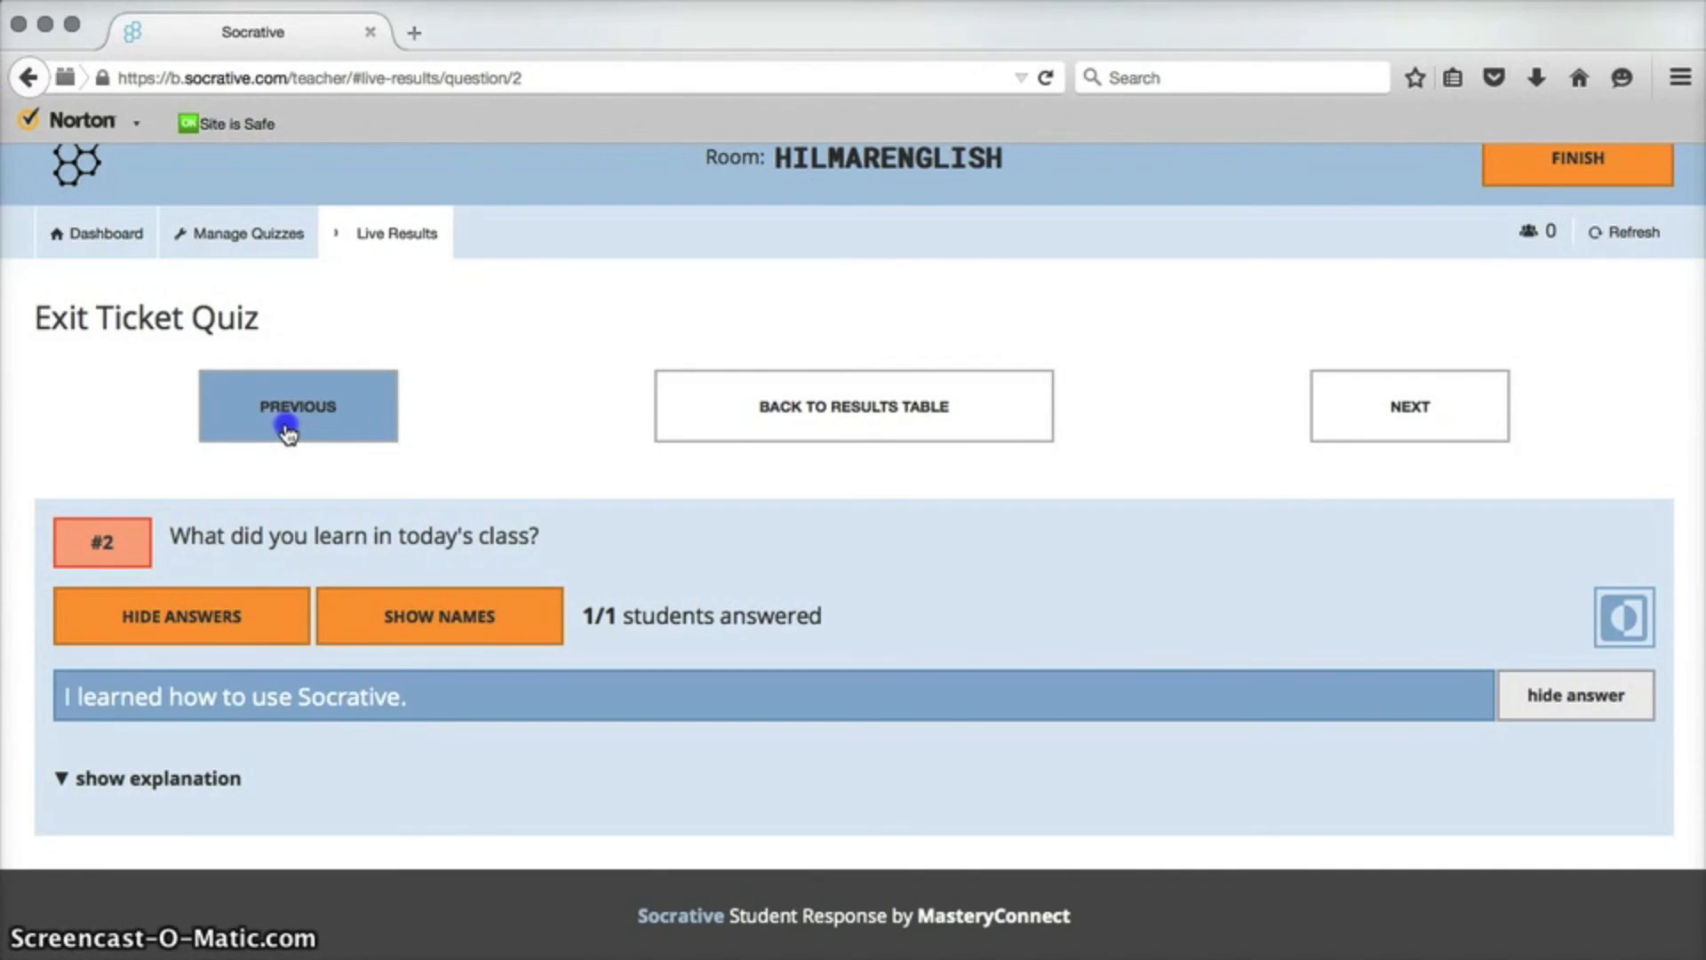
{"action": "left_click", "coordinate": [287, 432]}
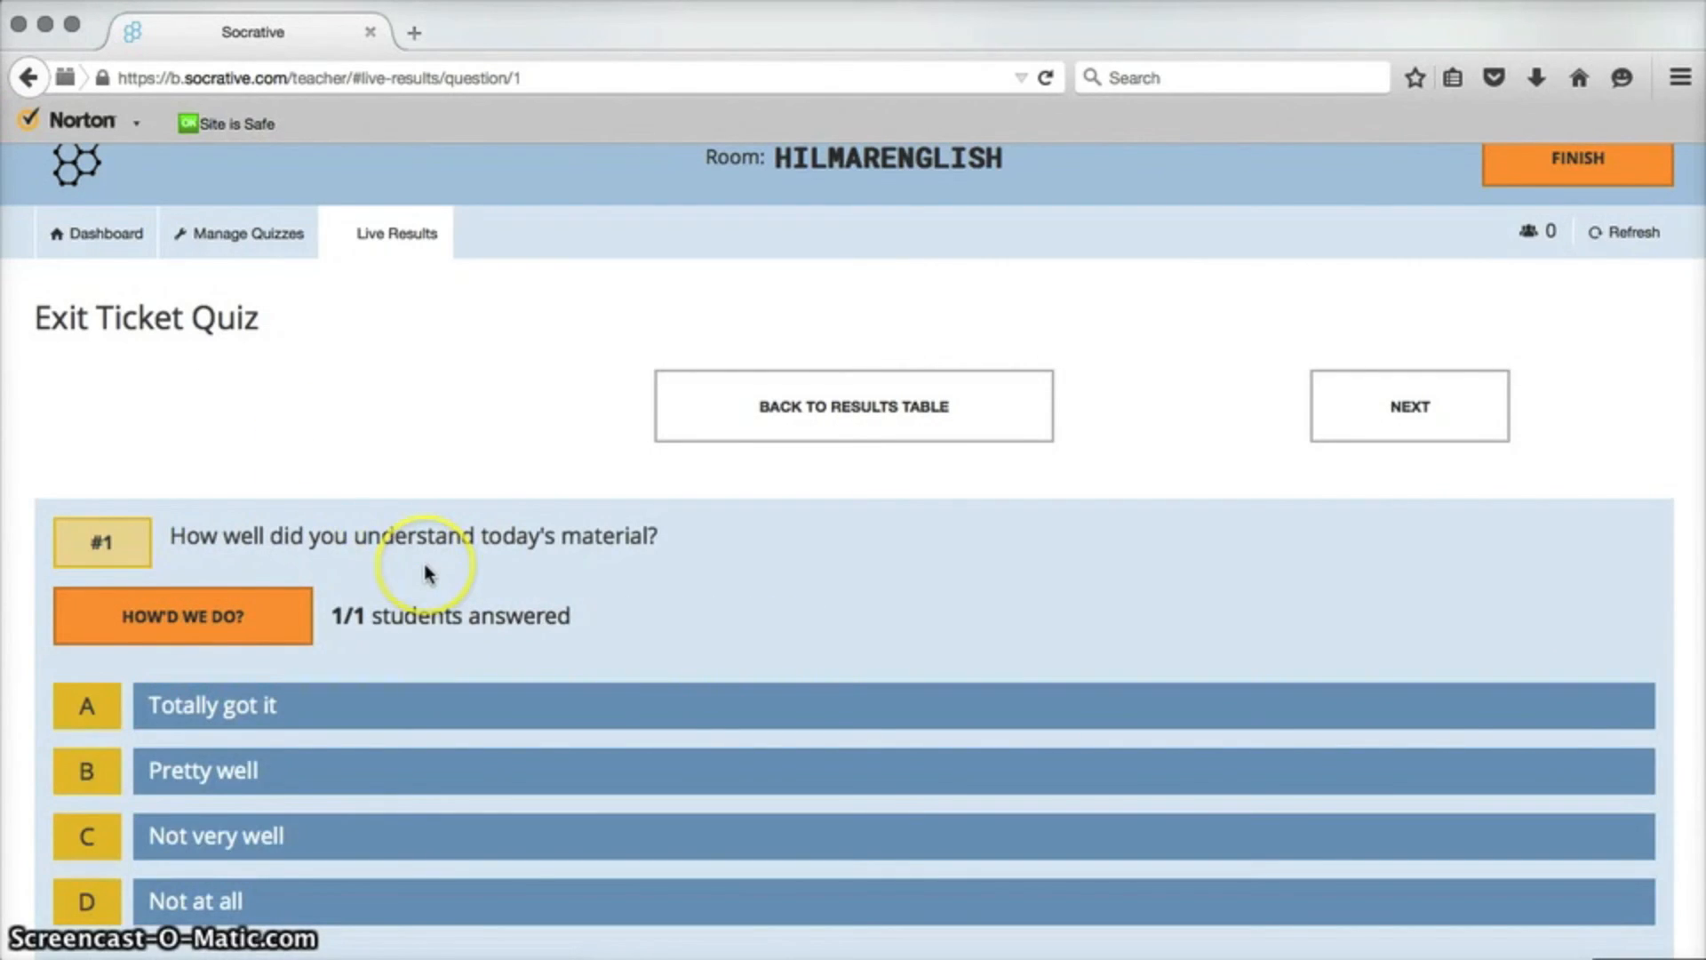
{"action": "scroll", "coordinate": [427, 573], "scroll_direction": "down", "scroll_amount": 4}
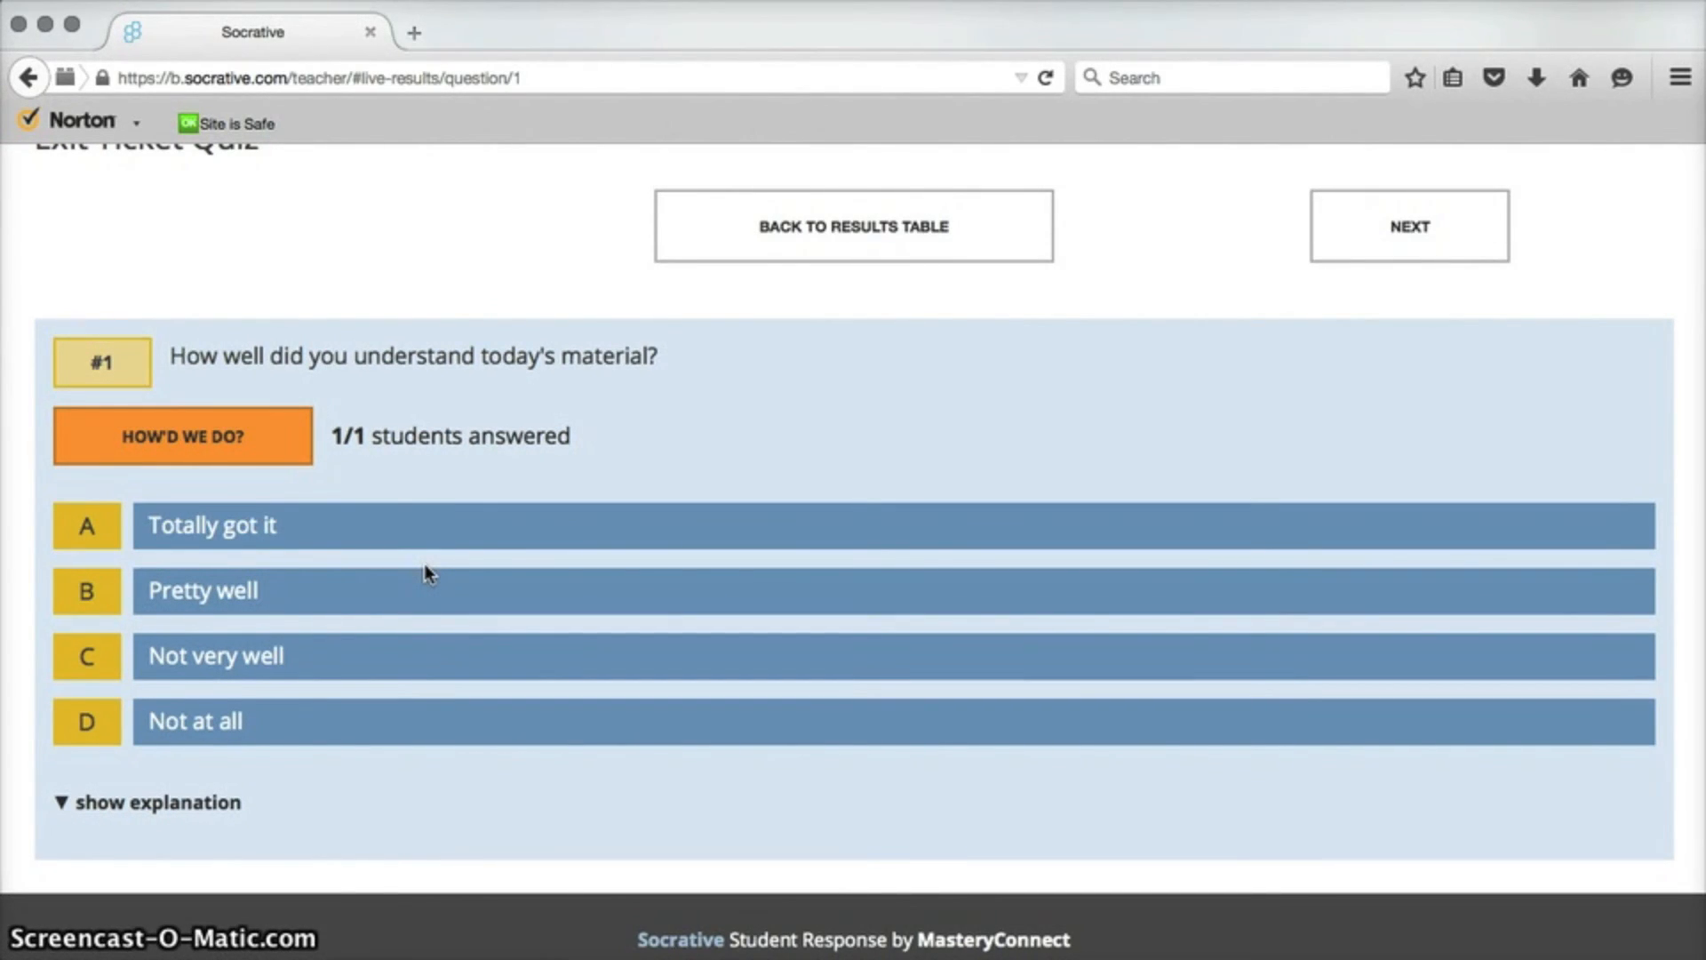
{"action": "scroll", "coordinate": [425, 565], "scroll_direction": "down", "scroll_amount": 1}
{"action": "scroll", "coordinate": [424, 565], "scroll_direction": "up", "scroll_amount": 1}
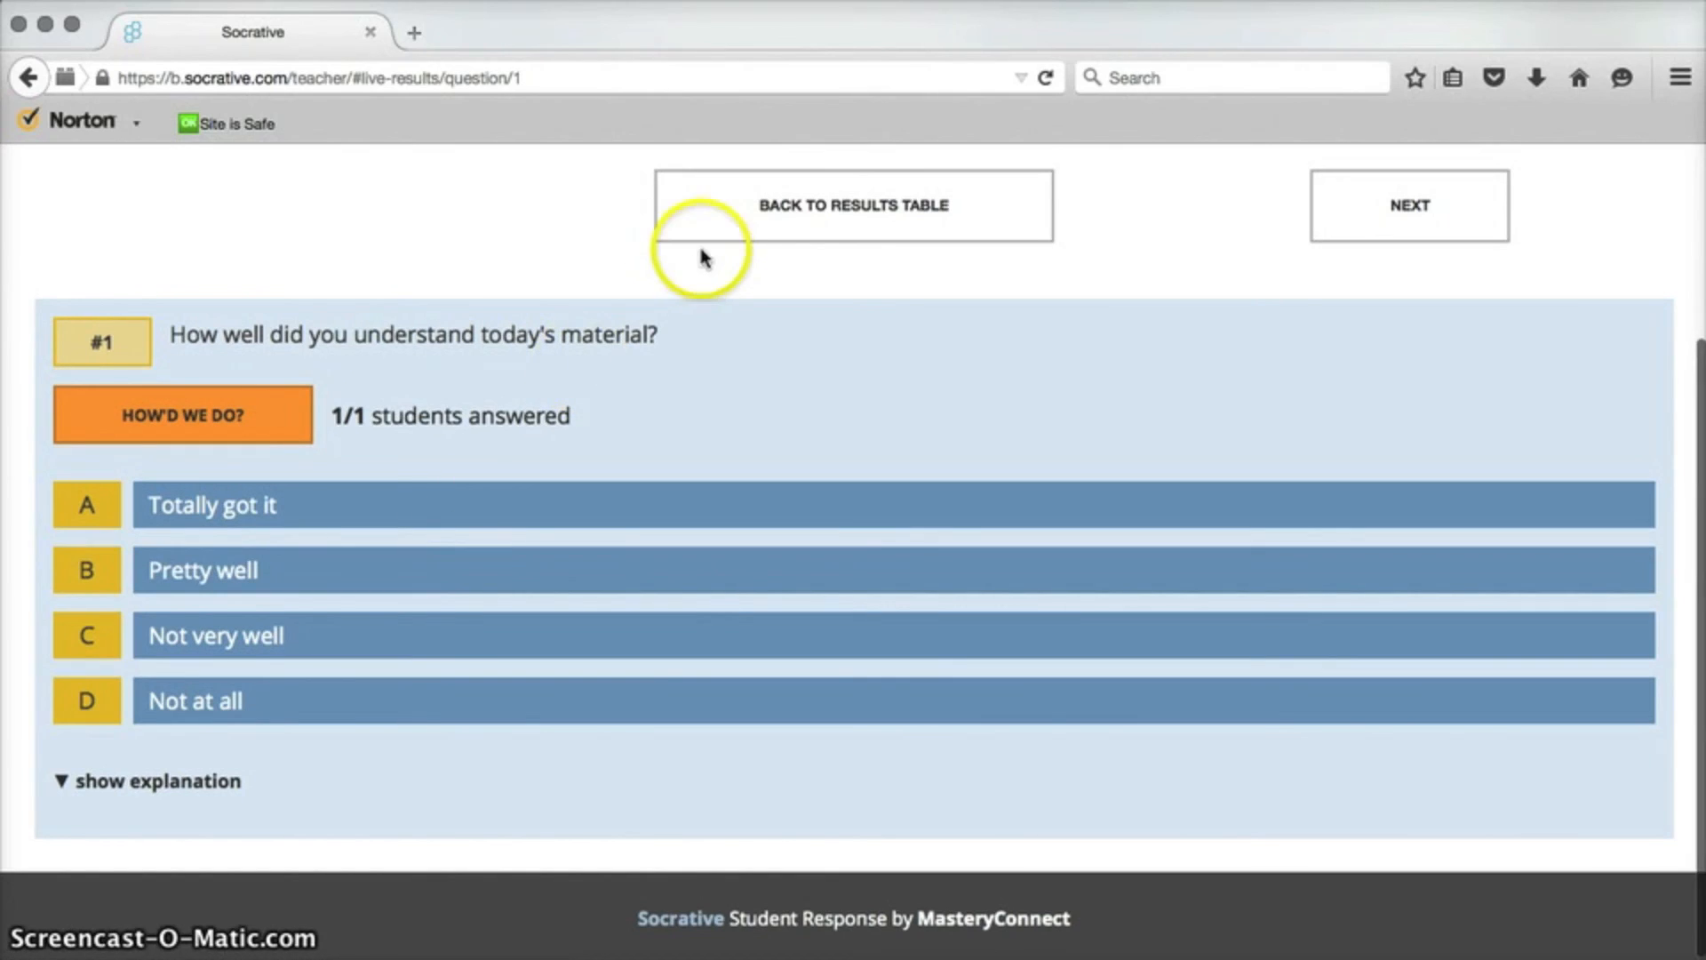
Show the class's answer percentages for question 1, then return to the results table.
{"action": "left_click", "coordinate": [229, 431]}
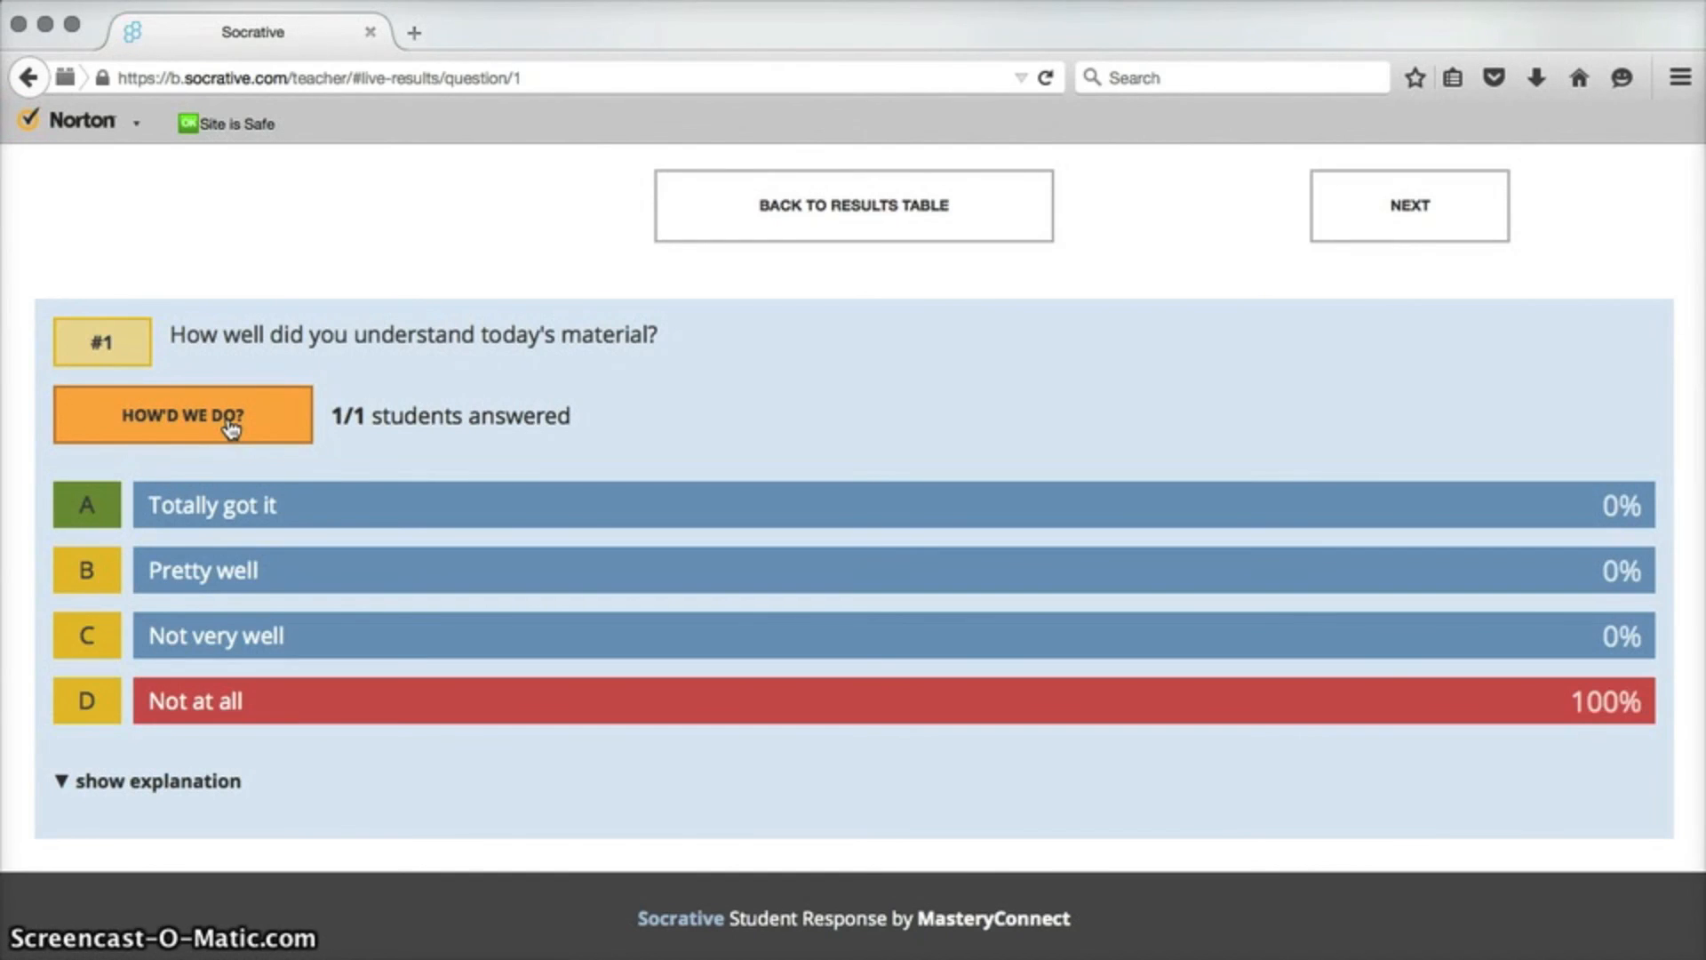
{"action": "left_click", "coordinate": [935, 202]}
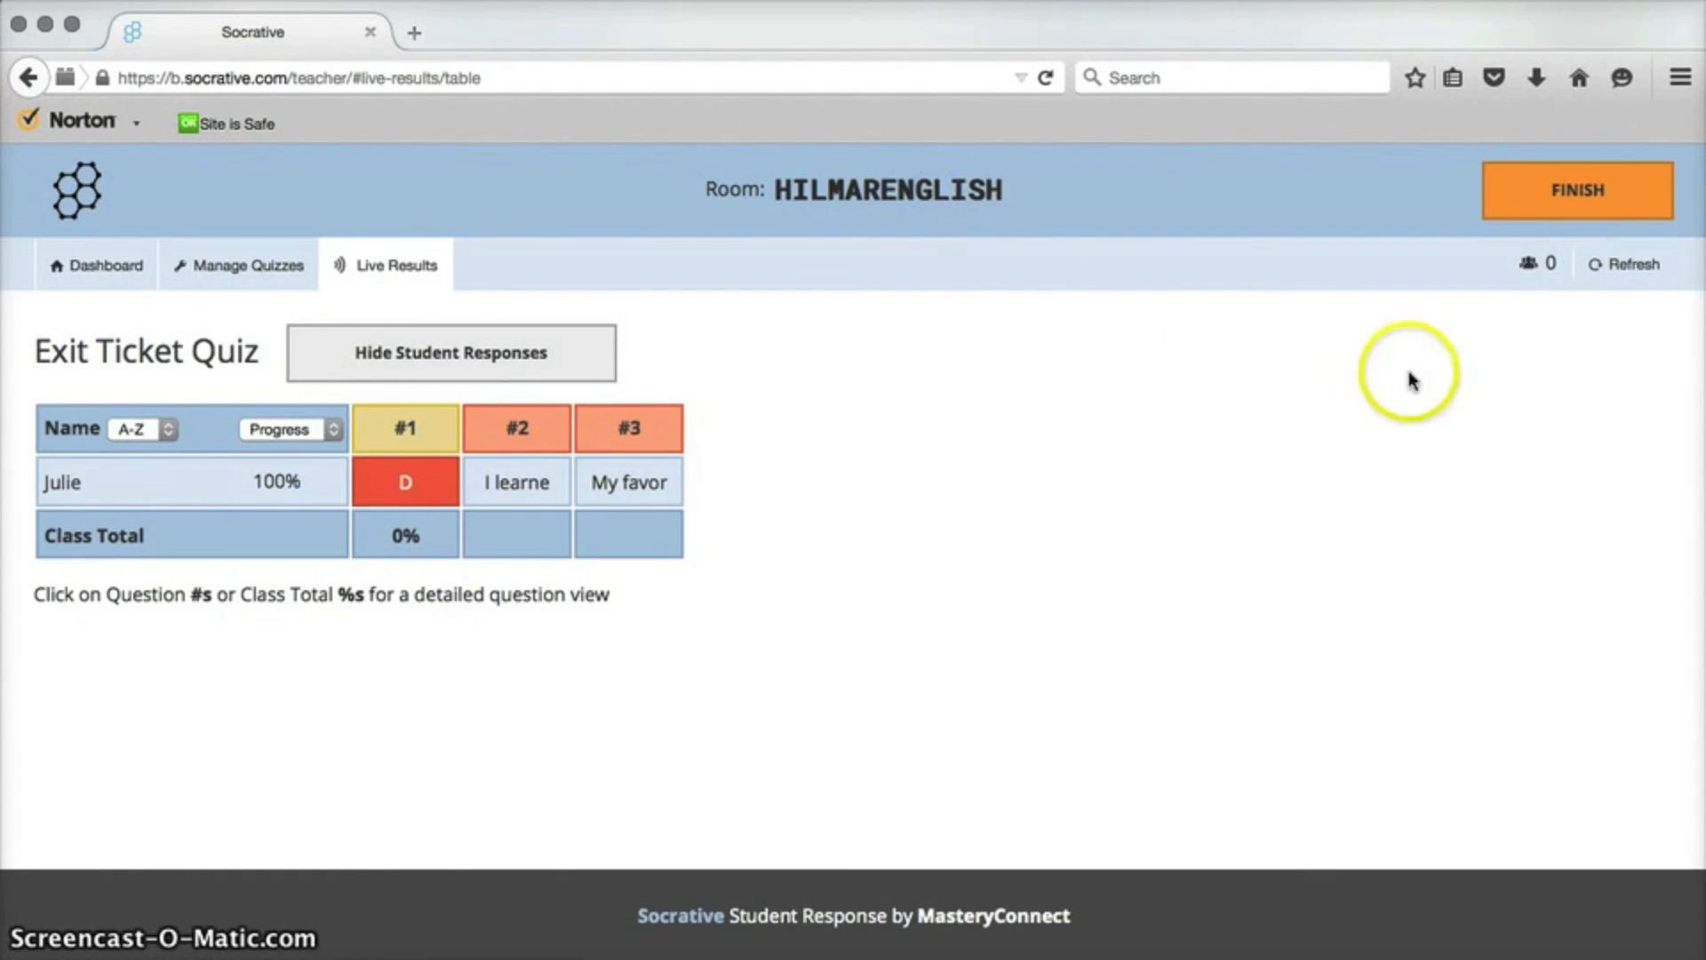
Finish the exit ticket activity and go back to the dashboard.
{"action": "left_click", "coordinate": [1590, 188]}
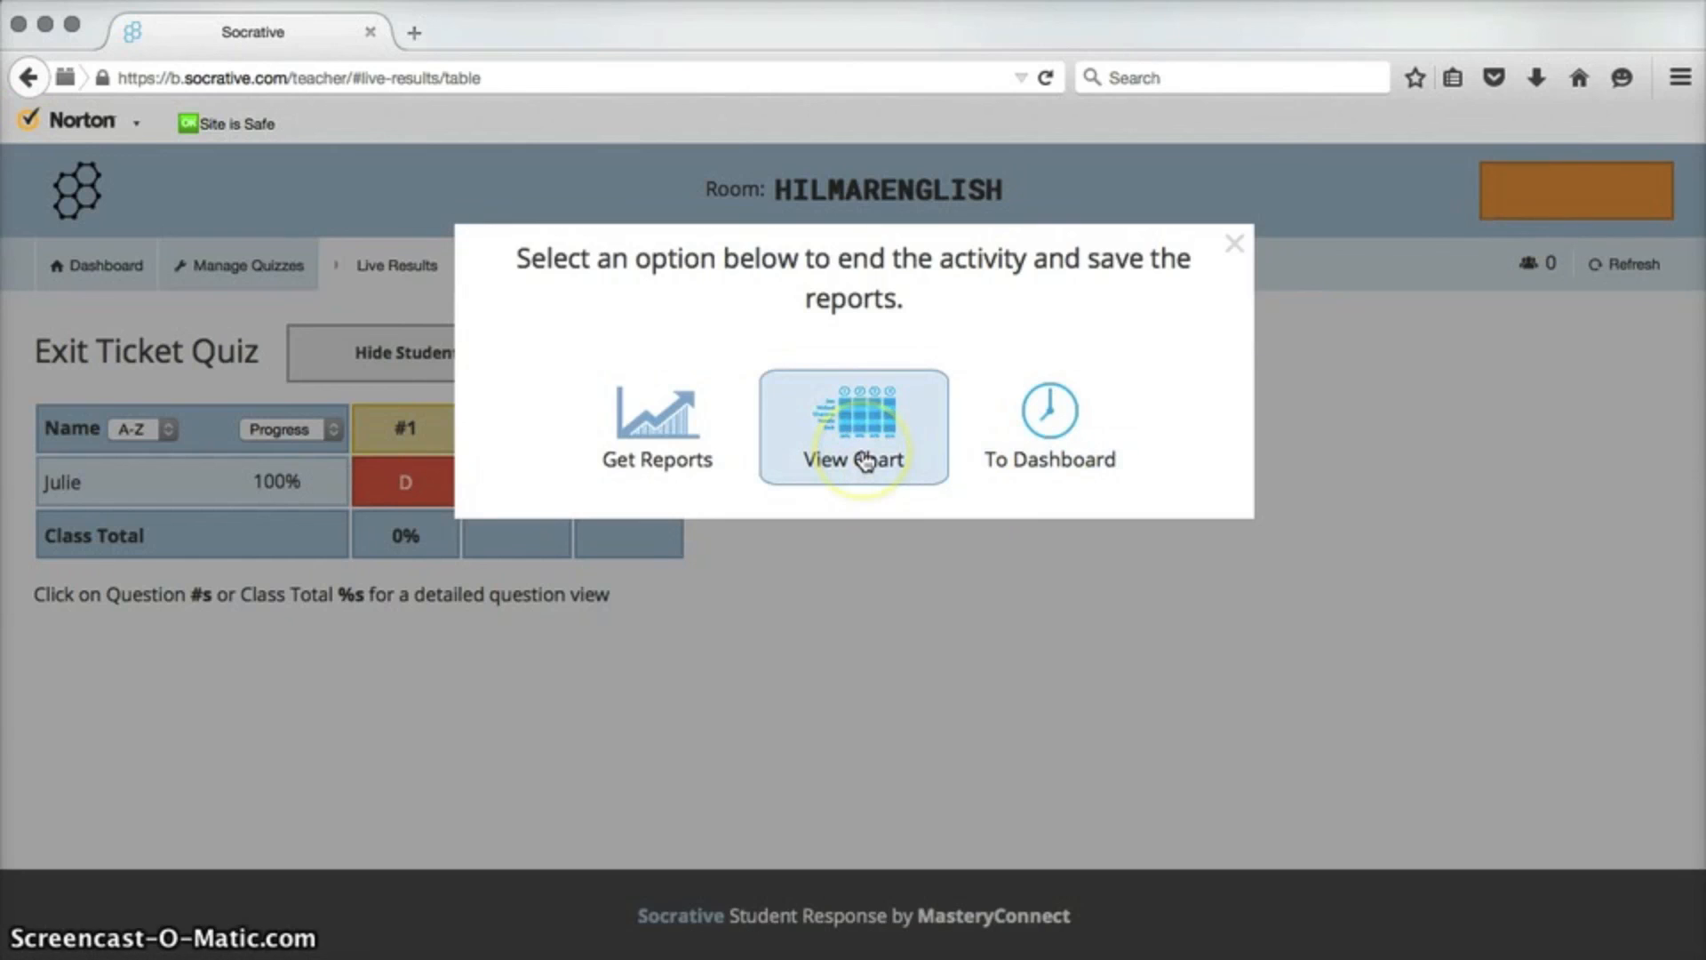
{"action": "left_click", "coordinate": [1041, 457]}
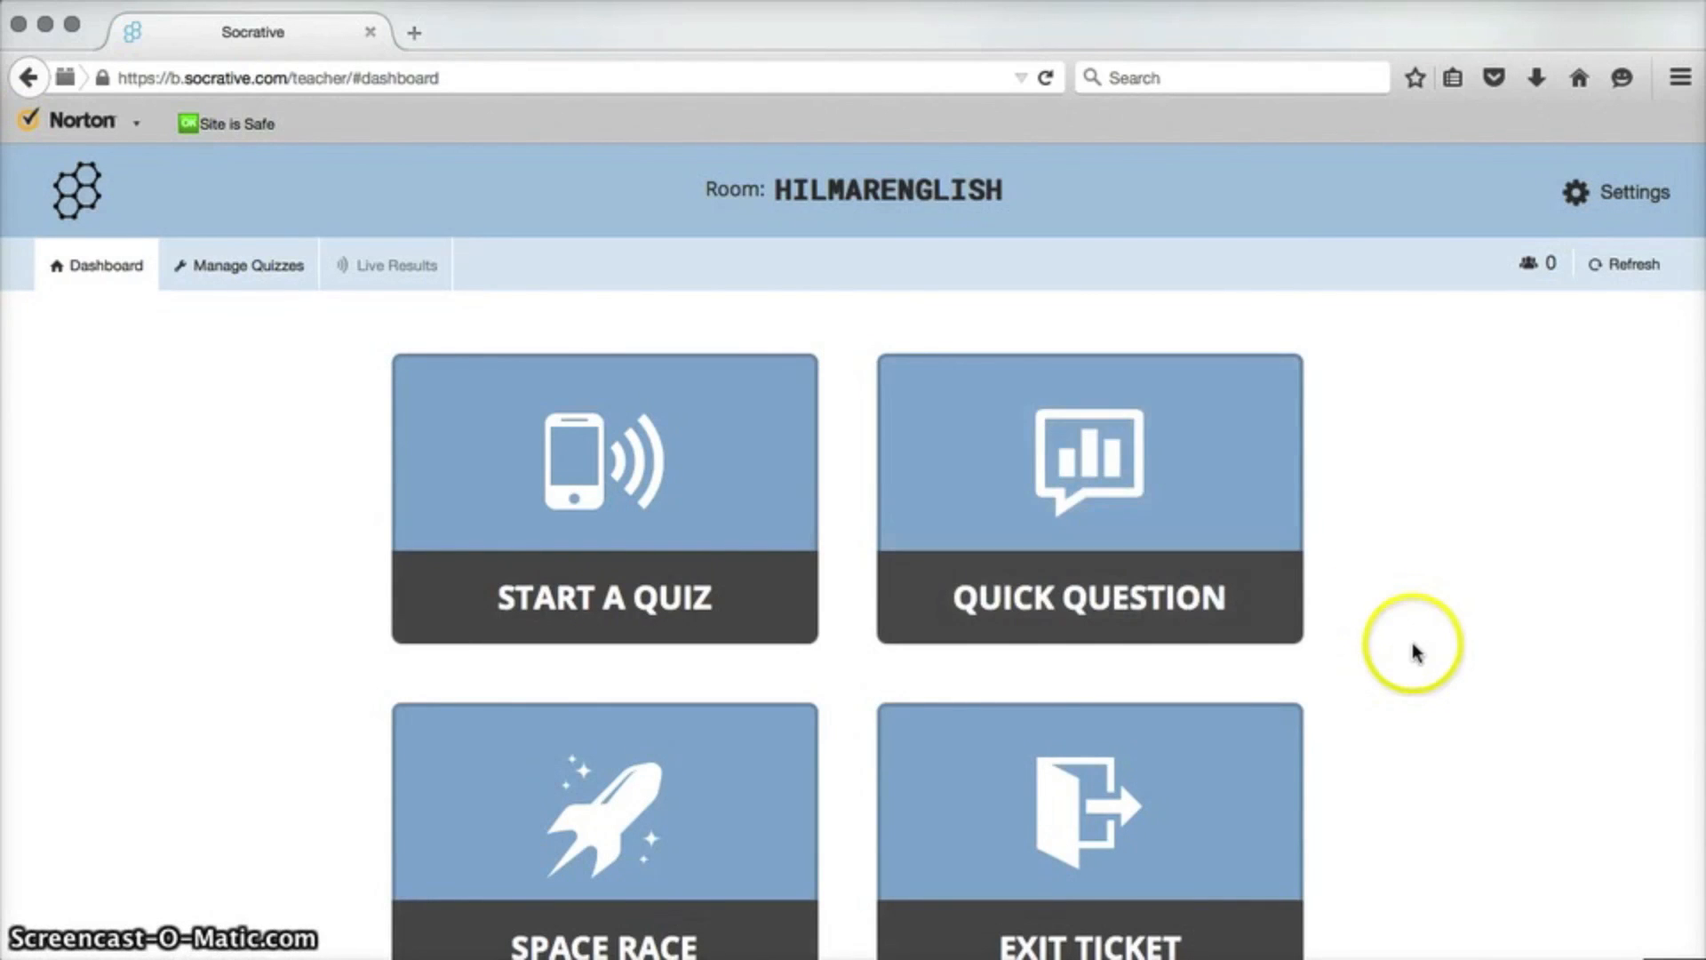
{"action": "scroll", "coordinate": [1413, 647], "scroll_direction": "down", "scroll_amount": 3}
{"action": "scroll", "coordinate": [1412, 652], "scroll_direction": "up", "scroll_amount": 3}
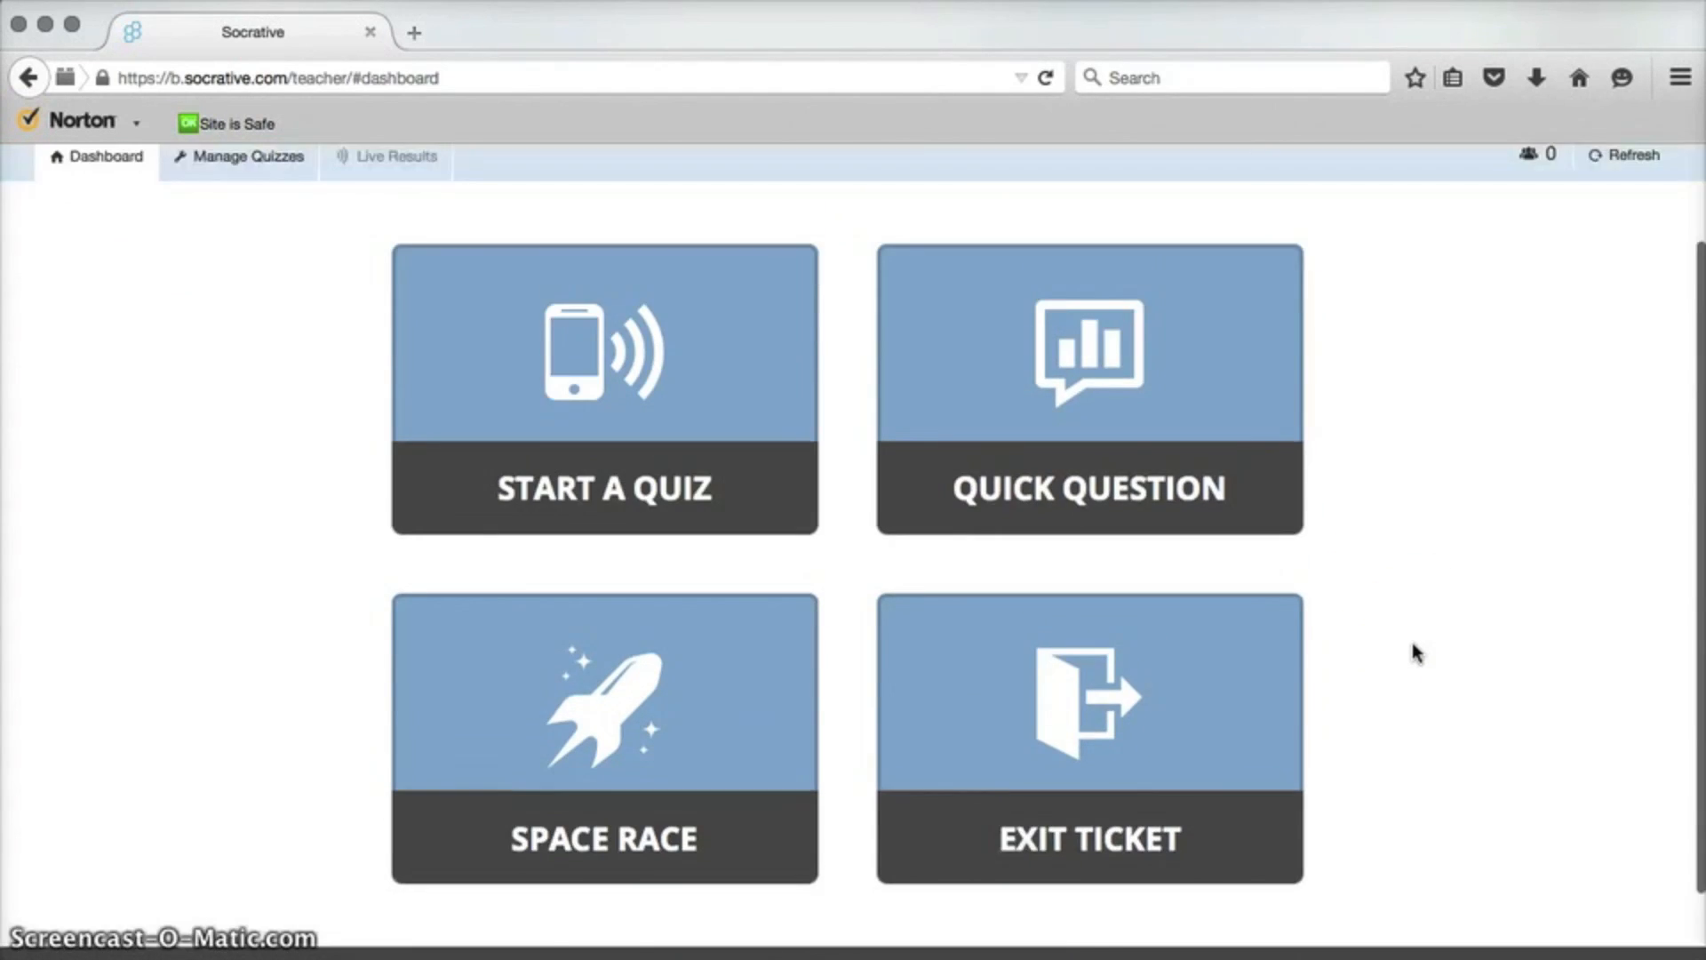